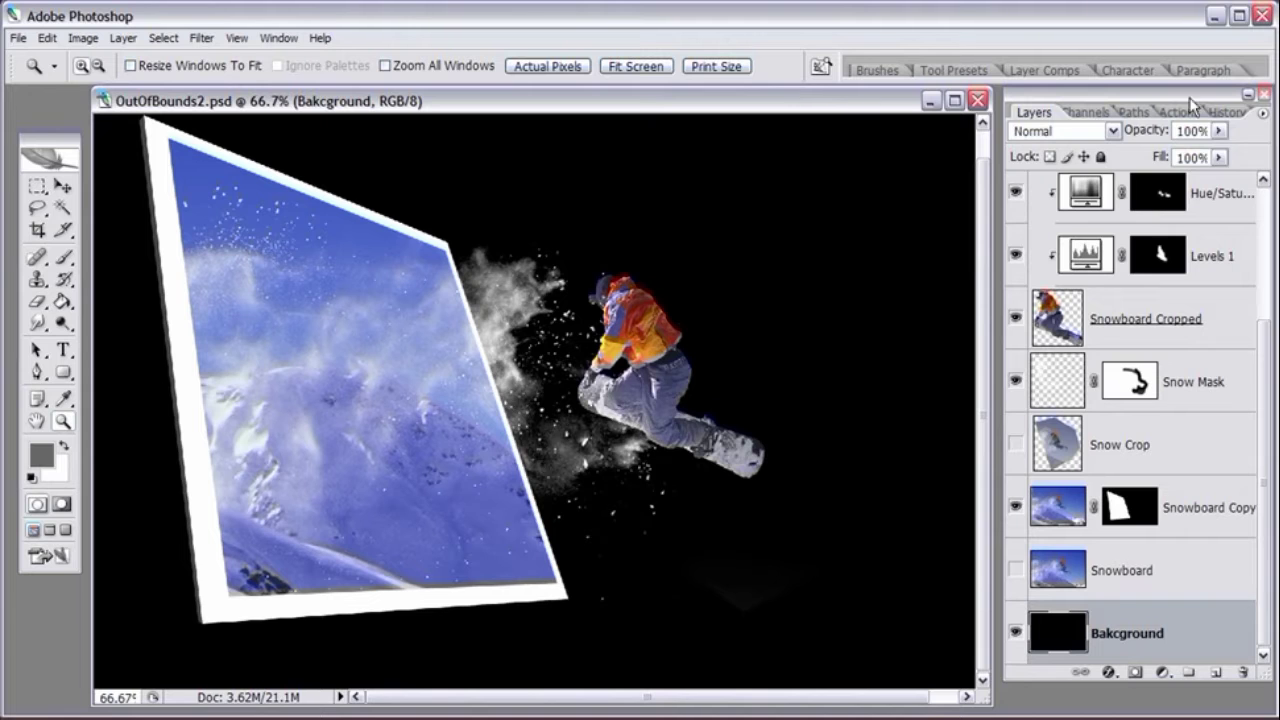
# Step: Set the Bakcground layer's opacity to 78% in the Layers panel
pyautogui.moveTo(1218, 131); pyautogui.dragTo(1200, 163)
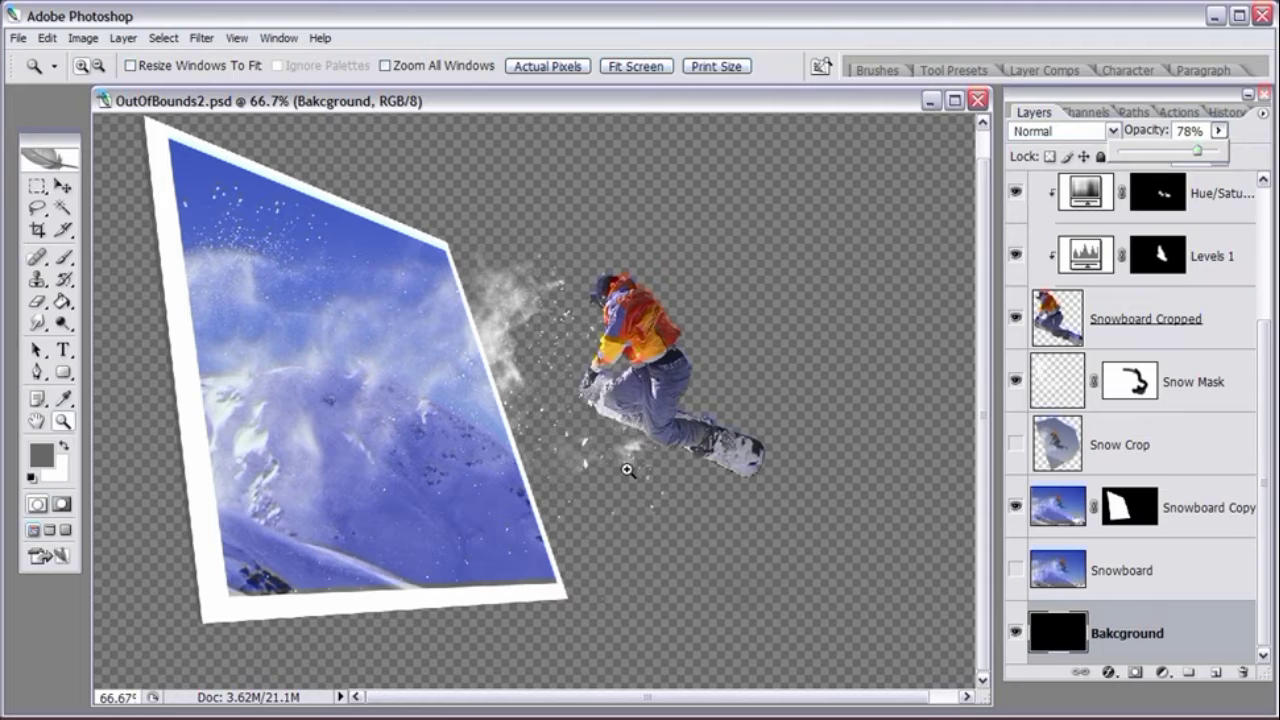
# Step: Open the Hue/Saturation adjustment for the background layer
pyautogui.click(82, 66)
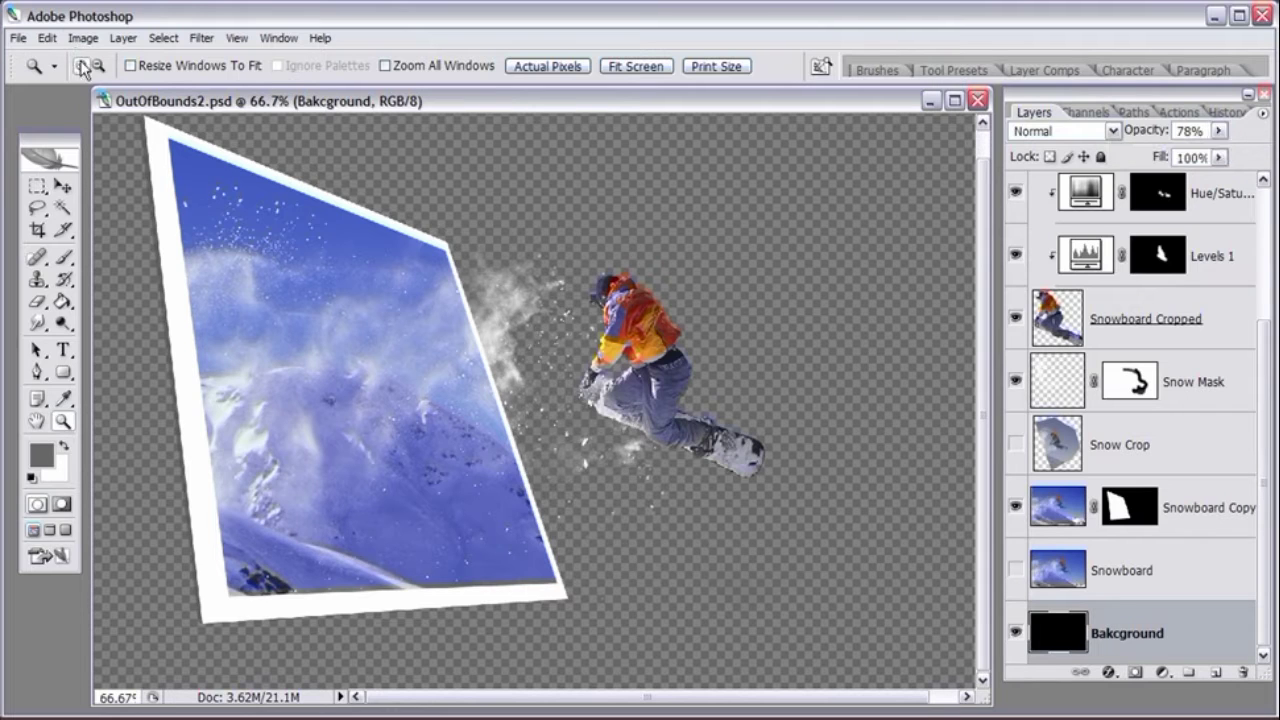
pyautogui.click(83, 38)
pyautogui.moveTo(230, 86)
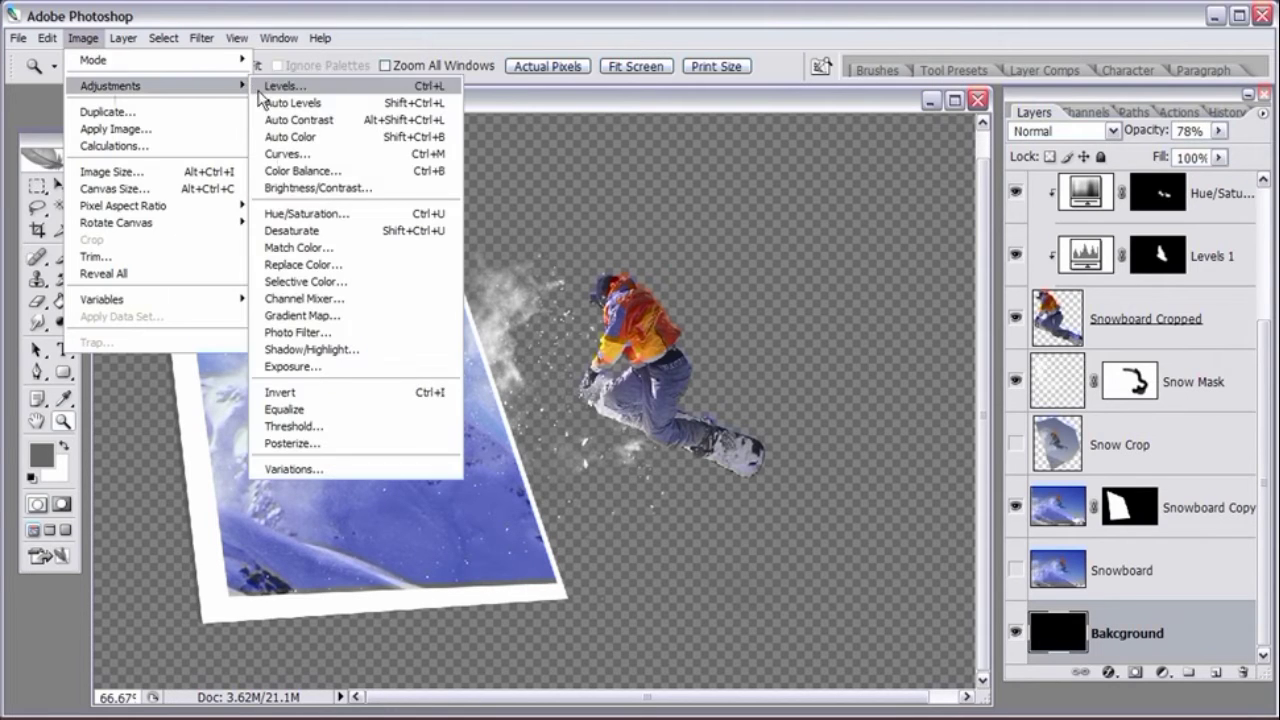
pyautogui.click(270, 213)
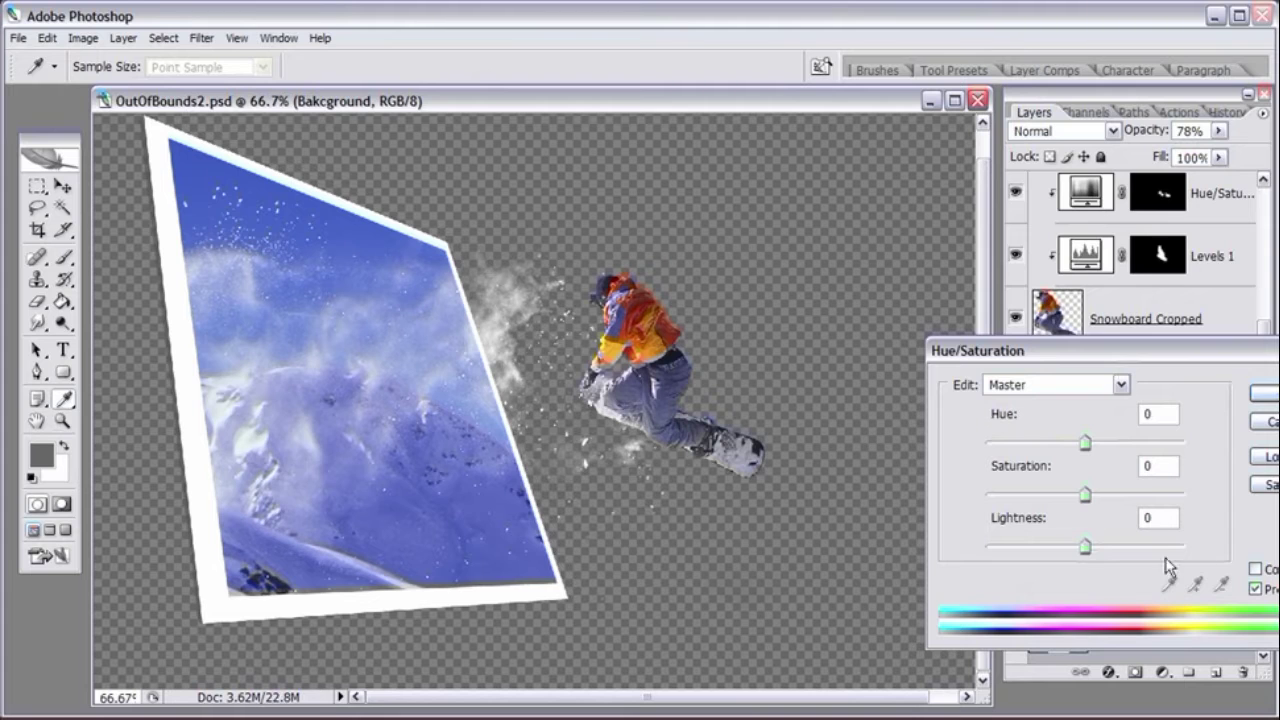
# Step: Colorize the background magenta-purple with Hue 292, Saturation 69 and Lightness +52
pyautogui.click(1255, 568)
pyautogui.click(1136, 550)
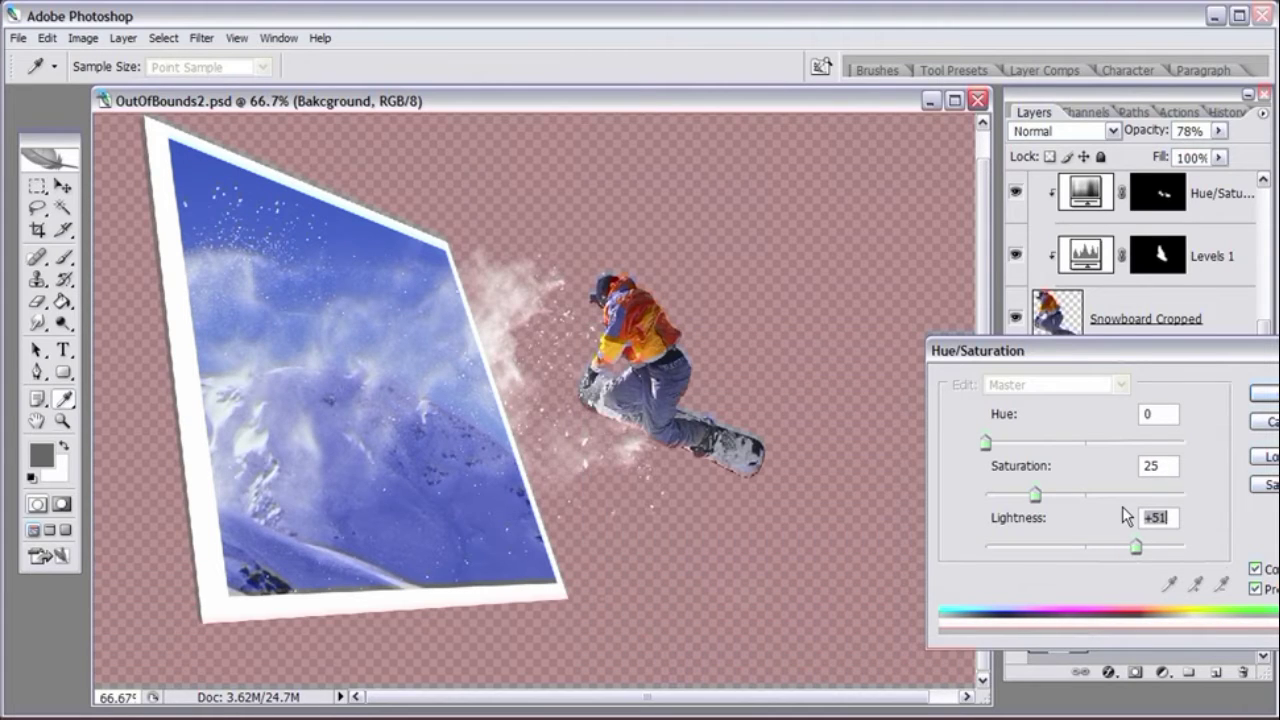
pyautogui.click(1122, 496)
pyautogui.click(1131, 546)
pyautogui.moveTo(1131, 548); pyautogui.dragTo(1137, 548)
pyautogui.click(1139, 443)
pyautogui.moveTo(1139, 443)
pyautogui.mouseDown()
pyautogui.moveTo(1158, 443)
pyautogui.moveTo(1147, 443)
pyautogui.mouseUp()
pyautogui.press('Return')
pyautogui.press('z')
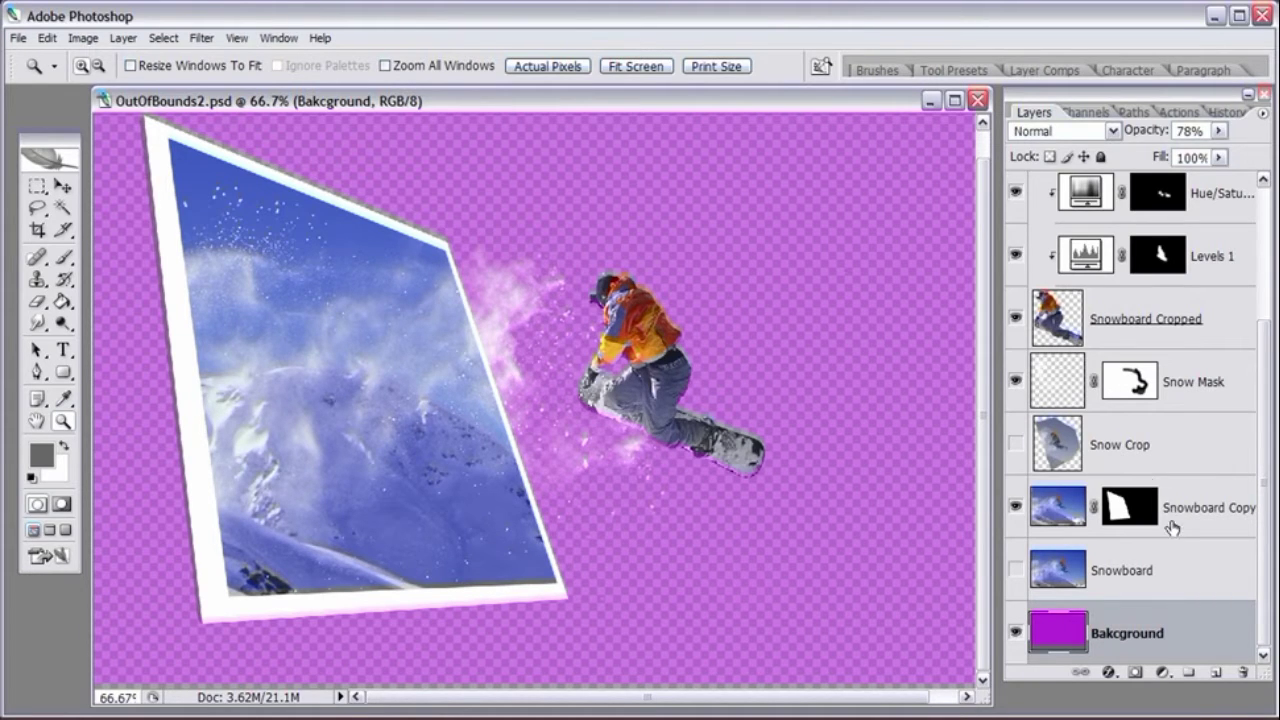
pyautogui.press('alt')
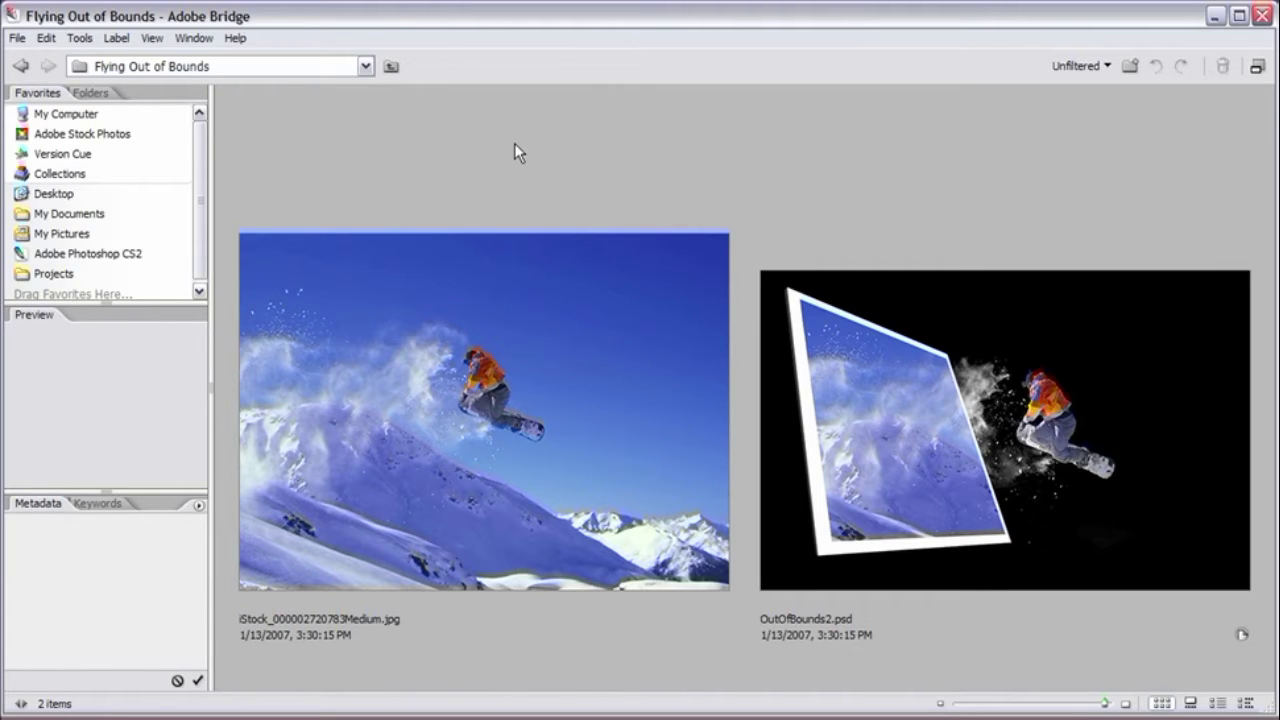
pyautogui.doubleClick(513, 342)
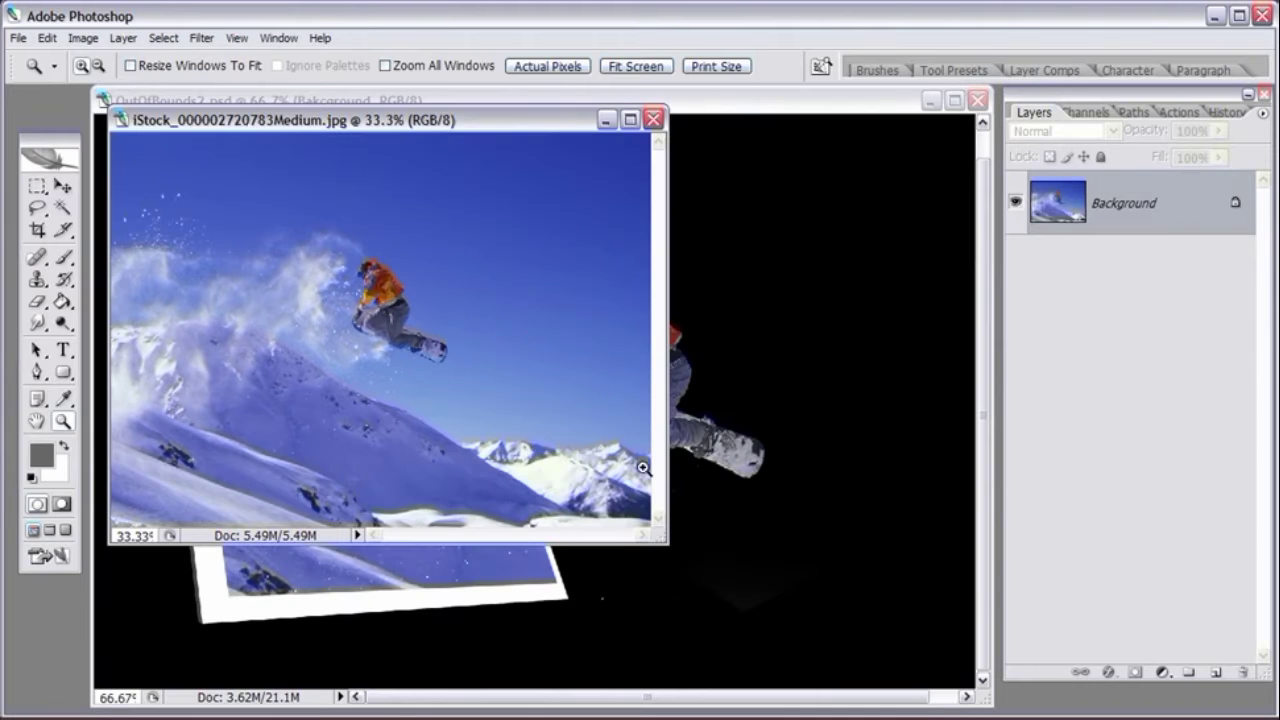
pyautogui.moveTo(663, 541); pyautogui.dragTo(788, 620)
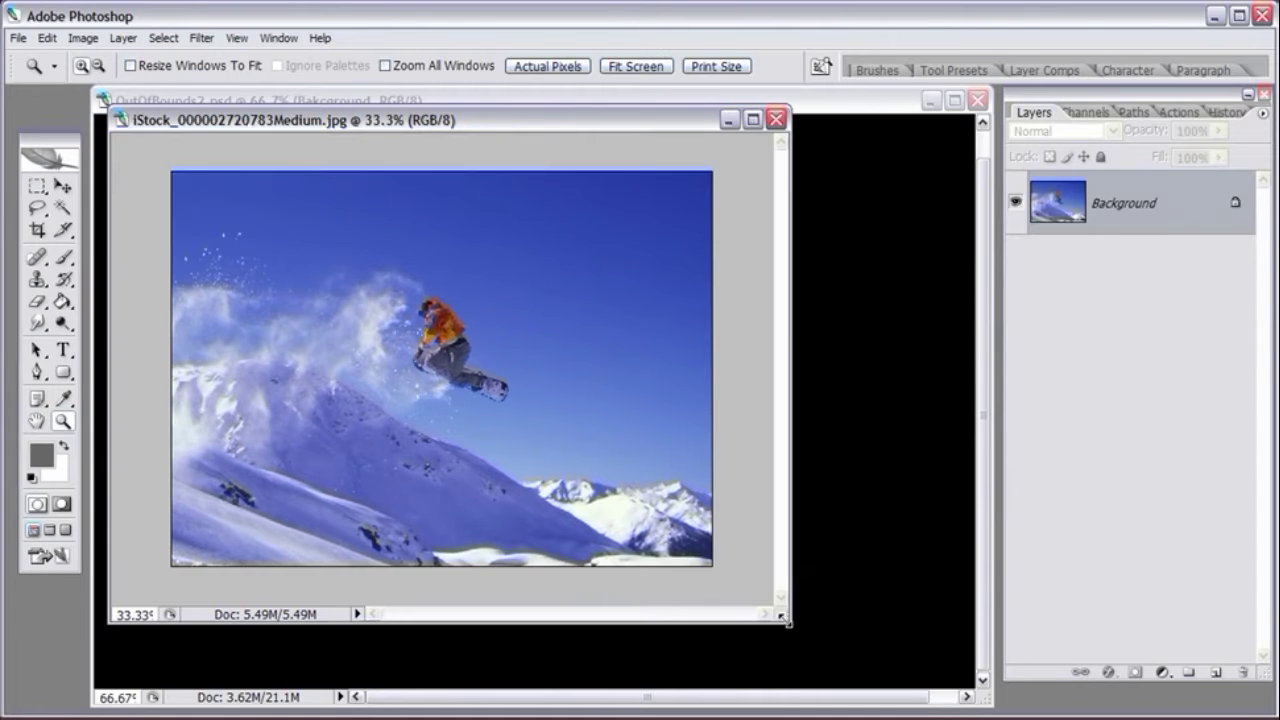
pyautogui.click(818, 107)
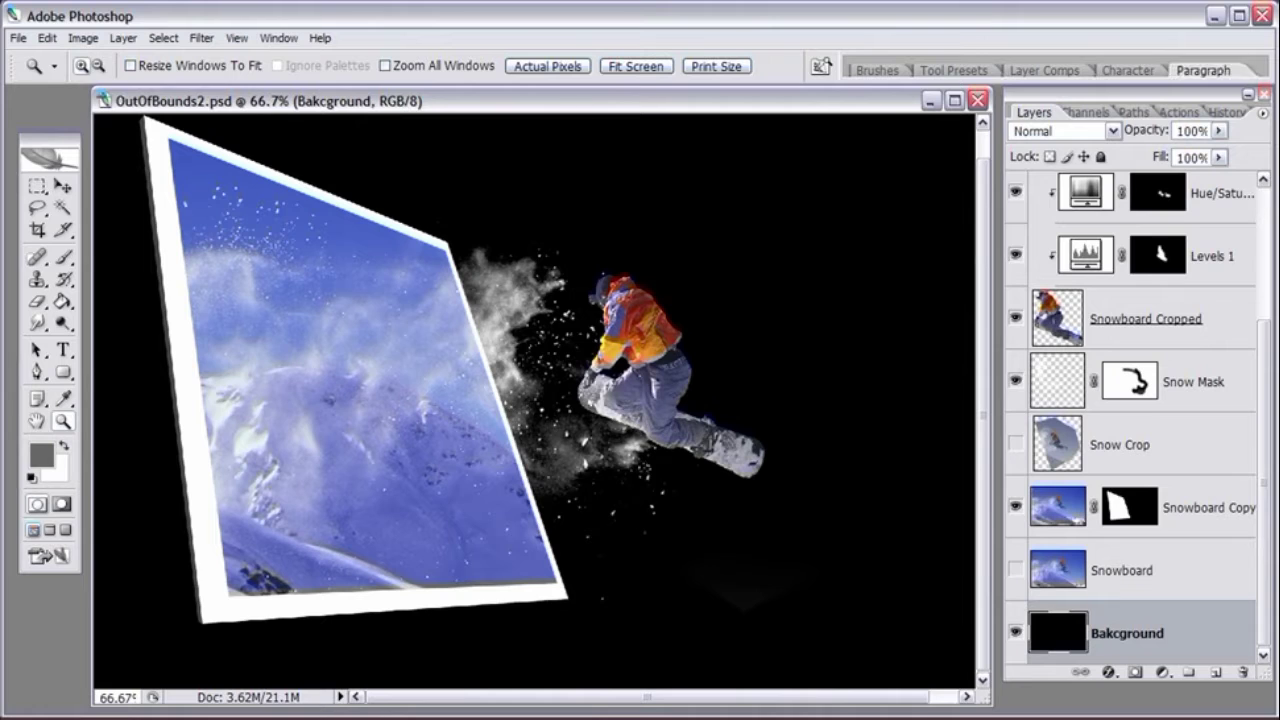
pyautogui.hotkey('ctrl', 'Tab')
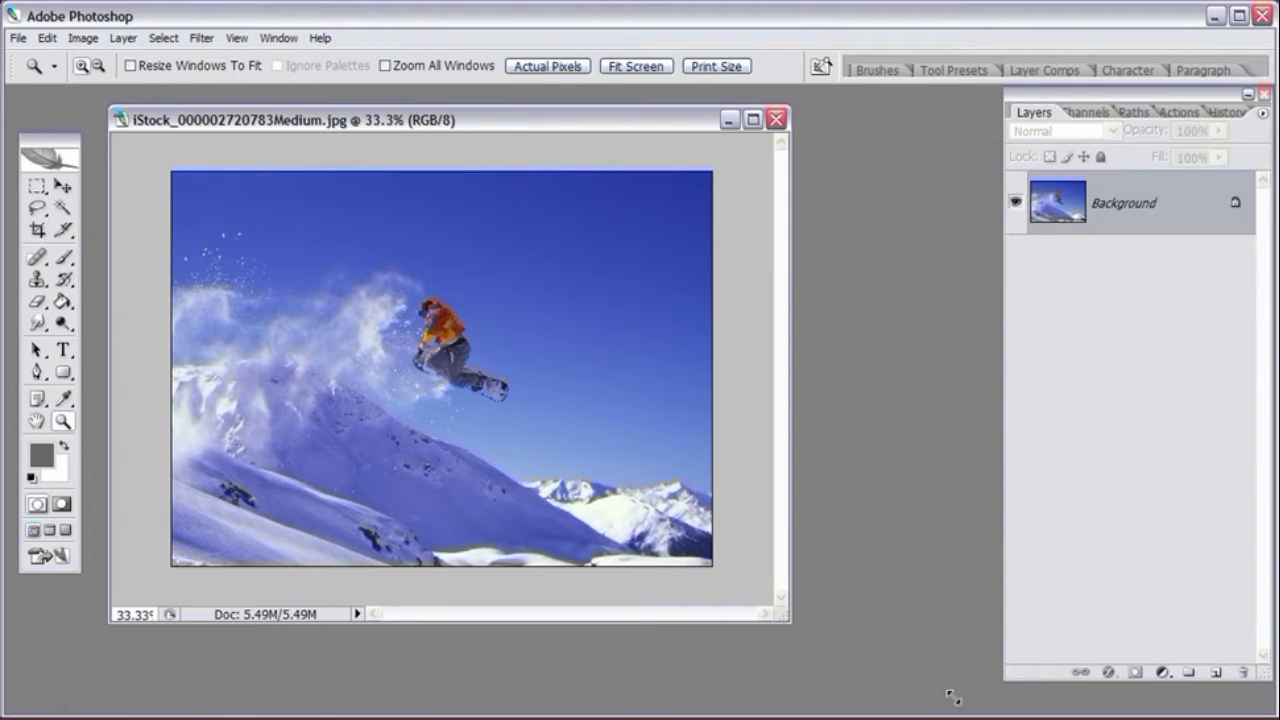
pyautogui.moveTo(952, 697); pyautogui.dragTo(962, 699)
pyautogui.click(542, 411)
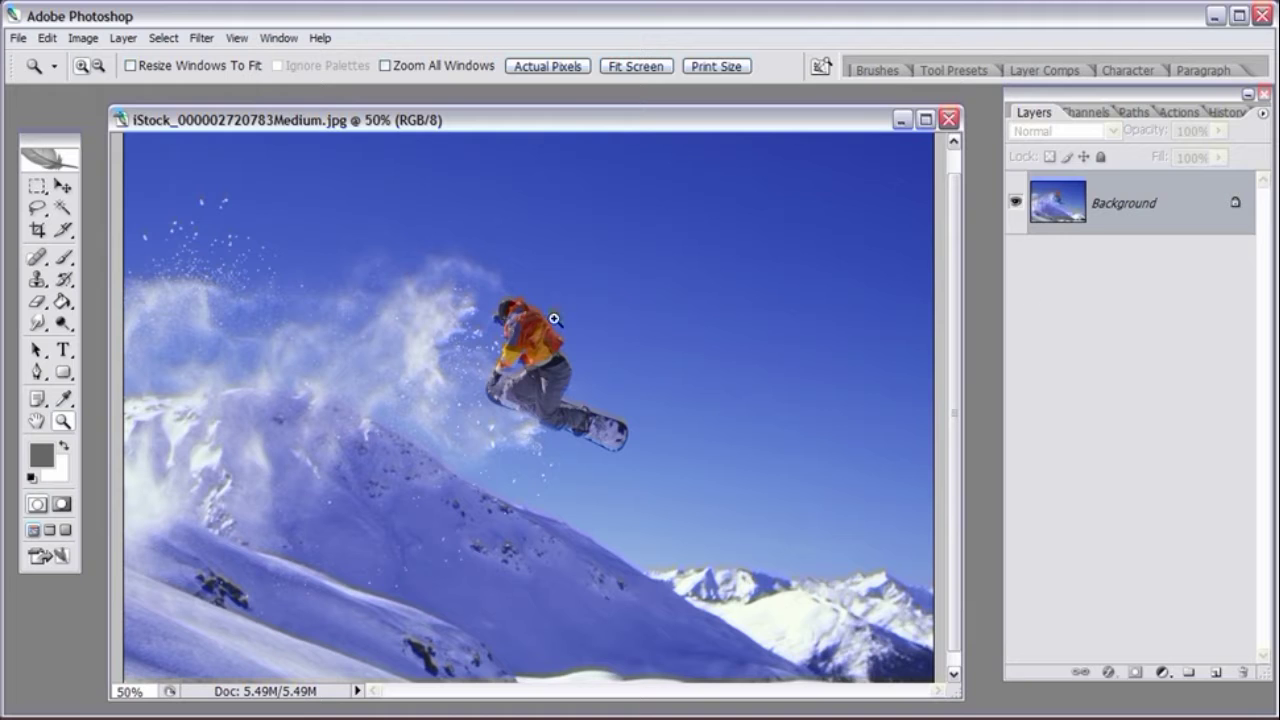
pyautogui.moveTo(1228, 669); pyautogui.dragTo(1218, 680)
# Step: Add a new empty layer named 'Background'
pyautogui.click(1217, 676)
pyautogui.doubleClick(1128, 203)
pyautogui.write('Backgroun')
pyautogui.press('BackSpace')
pyautogui.press('BackSpace')
pyautogui.press('BackSpace')
pyautogui.press('BackSpace')
pyautogui.press('BackSpace')
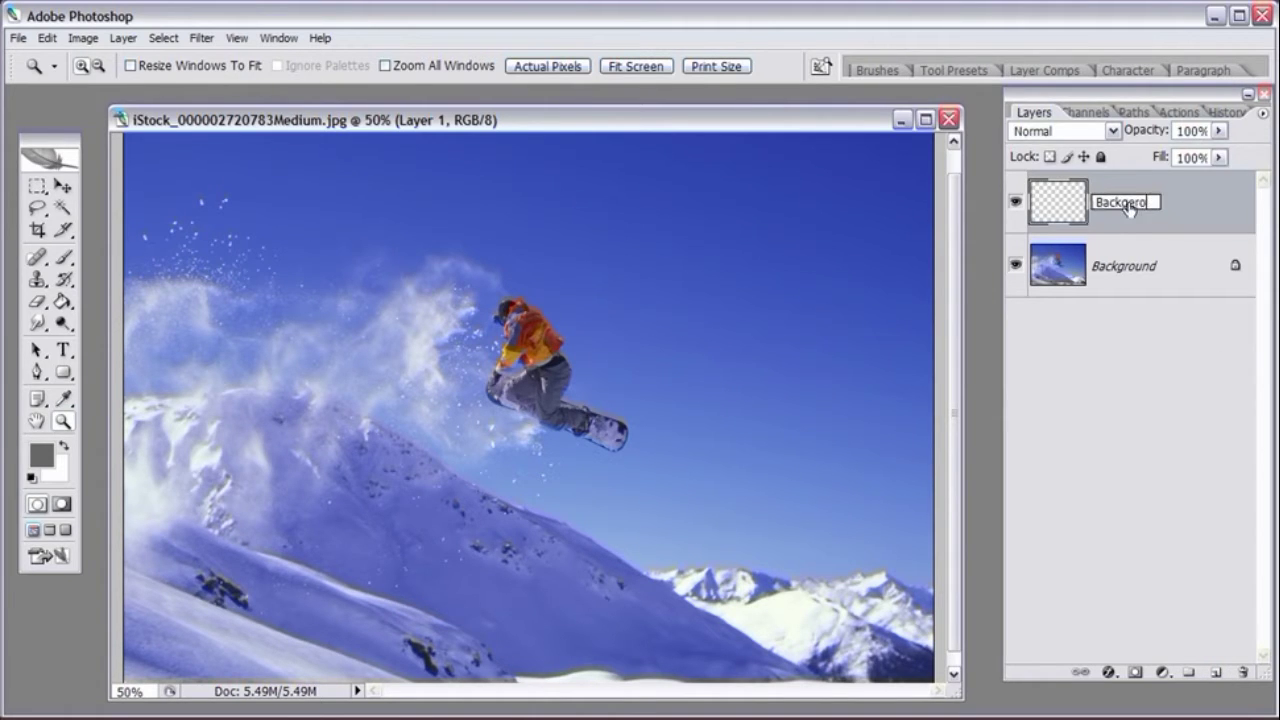
pyautogui.write('ground')
pyautogui.press('Return')
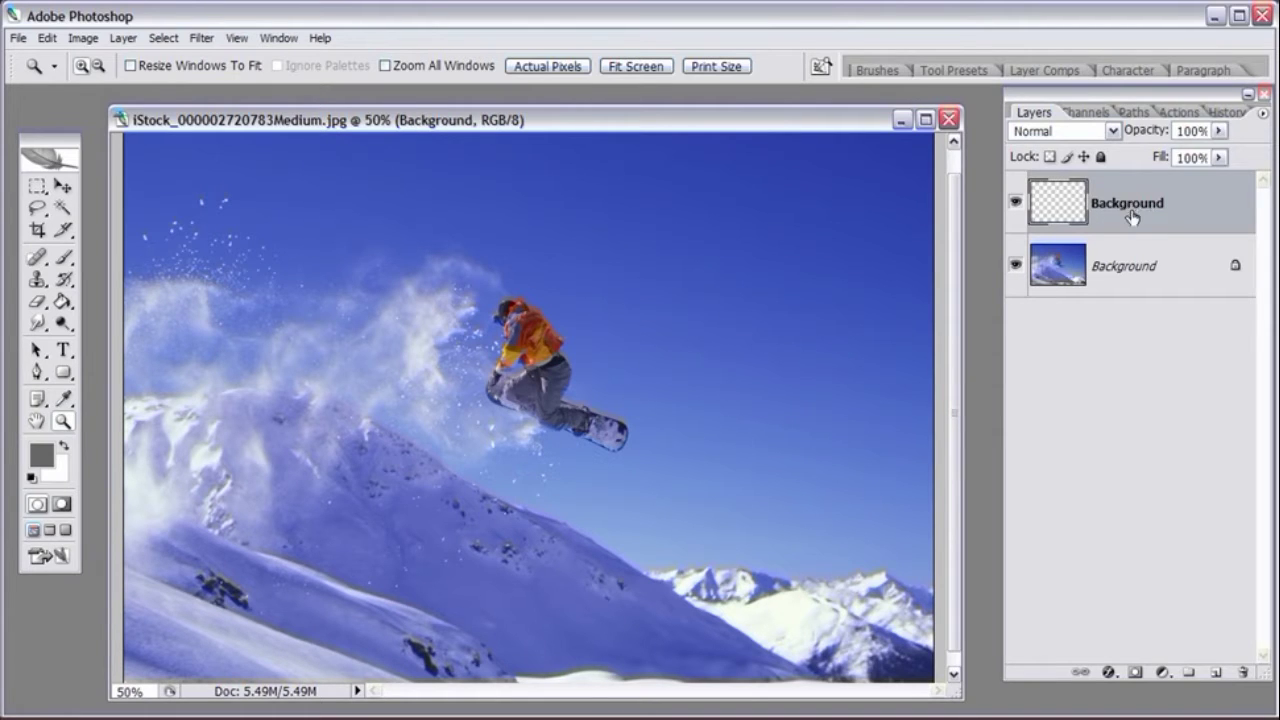
# Step: Convert the locked photo into a layer named 'Snowboarder' and move it above Background
pyautogui.doubleClick(1238, 275)
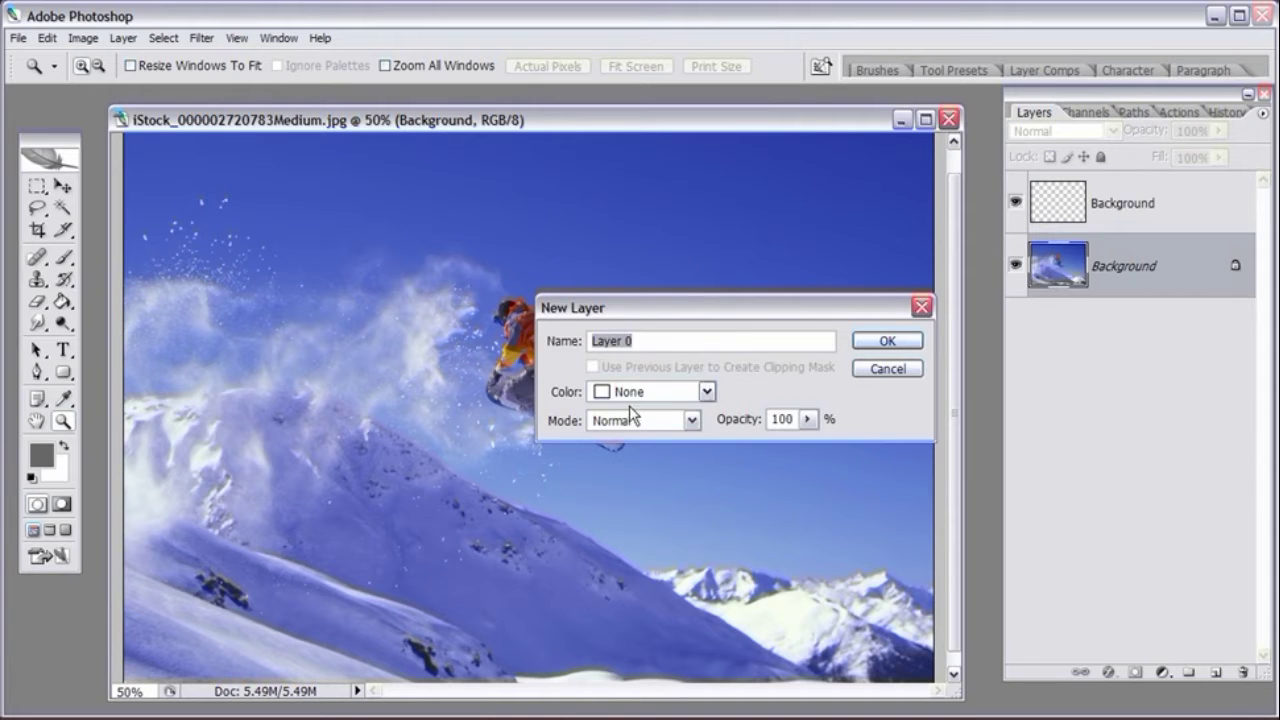
pyautogui.write('Snowboar')
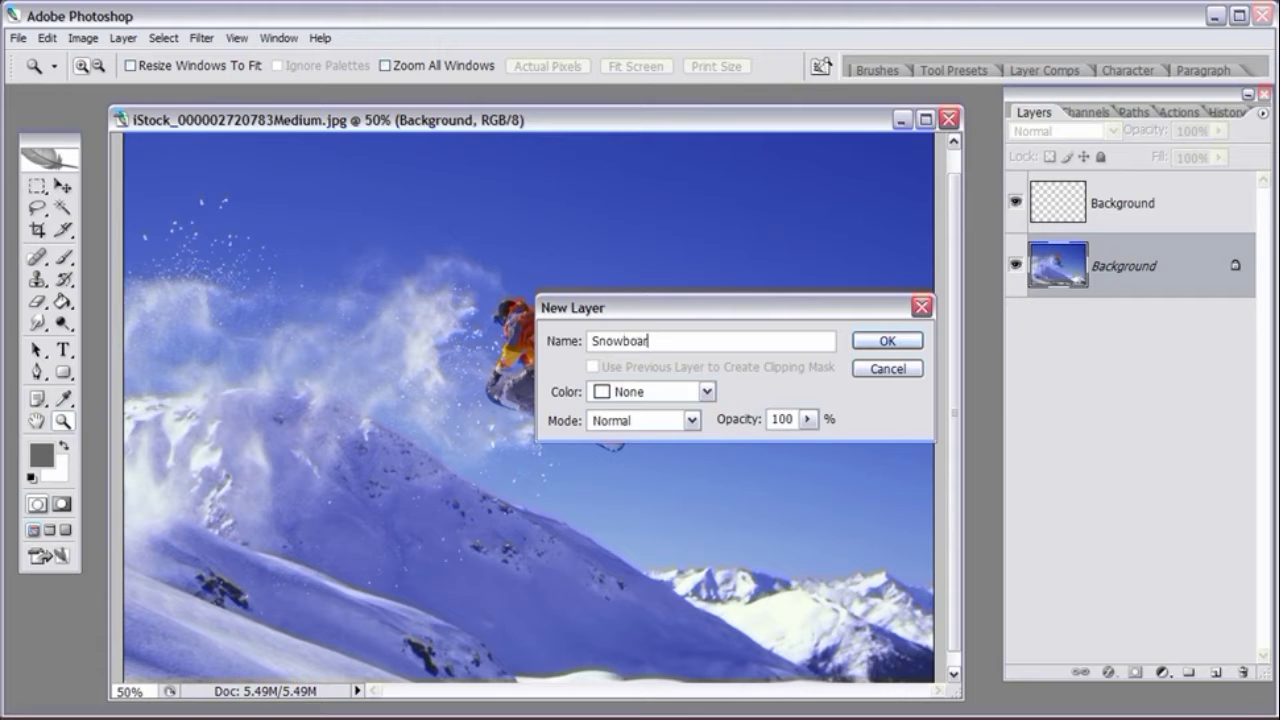
pyautogui.write('der')
pyautogui.press('Return')
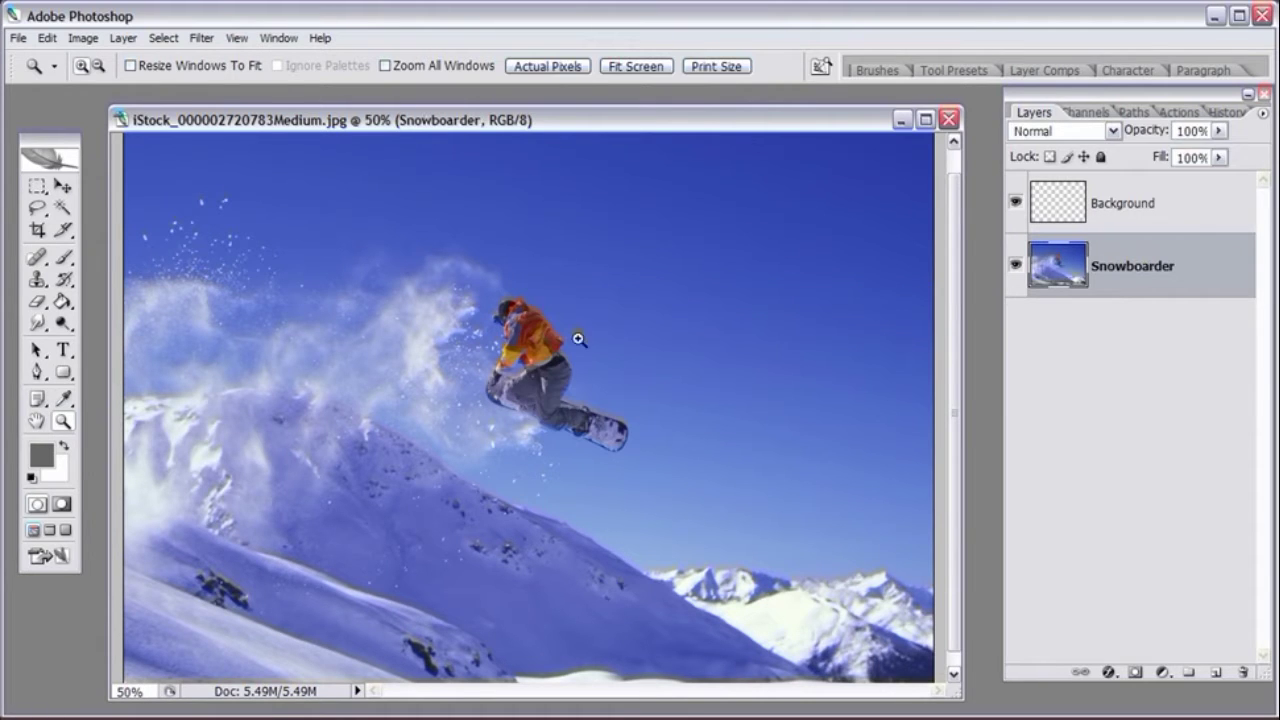
pyautogui.moveTo(1031, 272); pyautogui.dragTo(1079, 189)
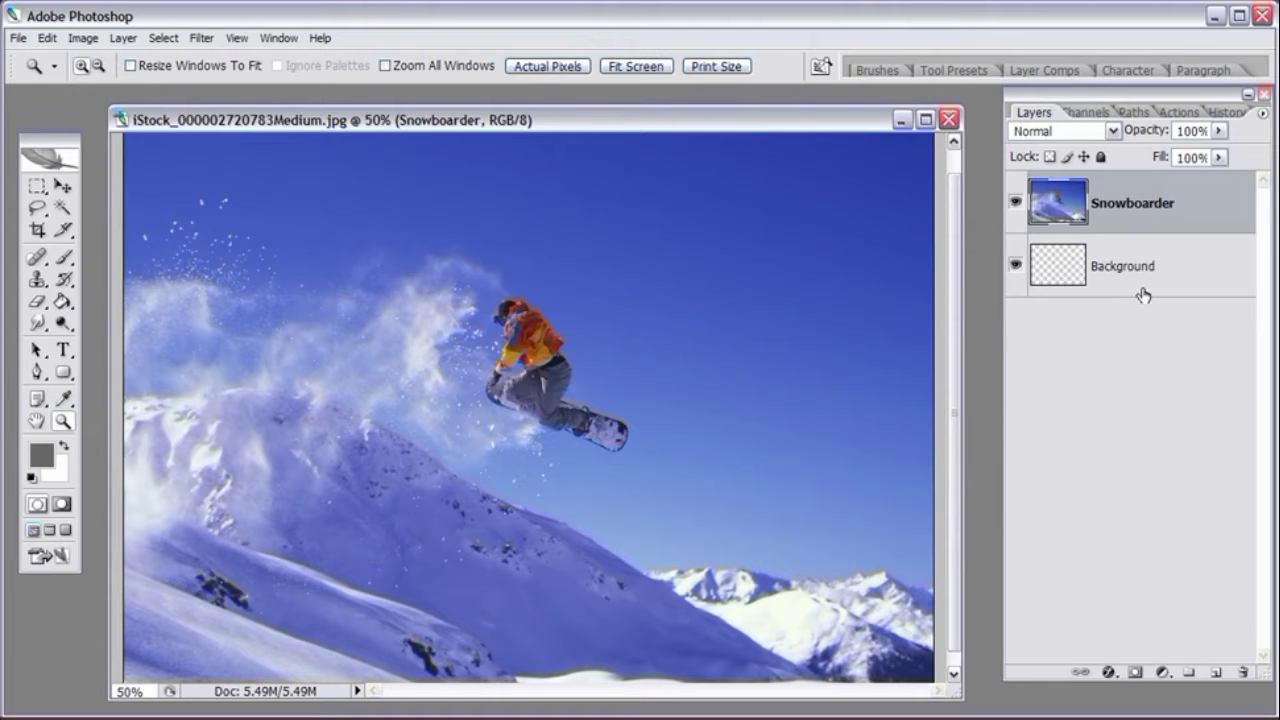
# Step: Hide the Snowboarder layer and ready the Paint Bucket with a black foreground
pyautogui.click(1016, 207)
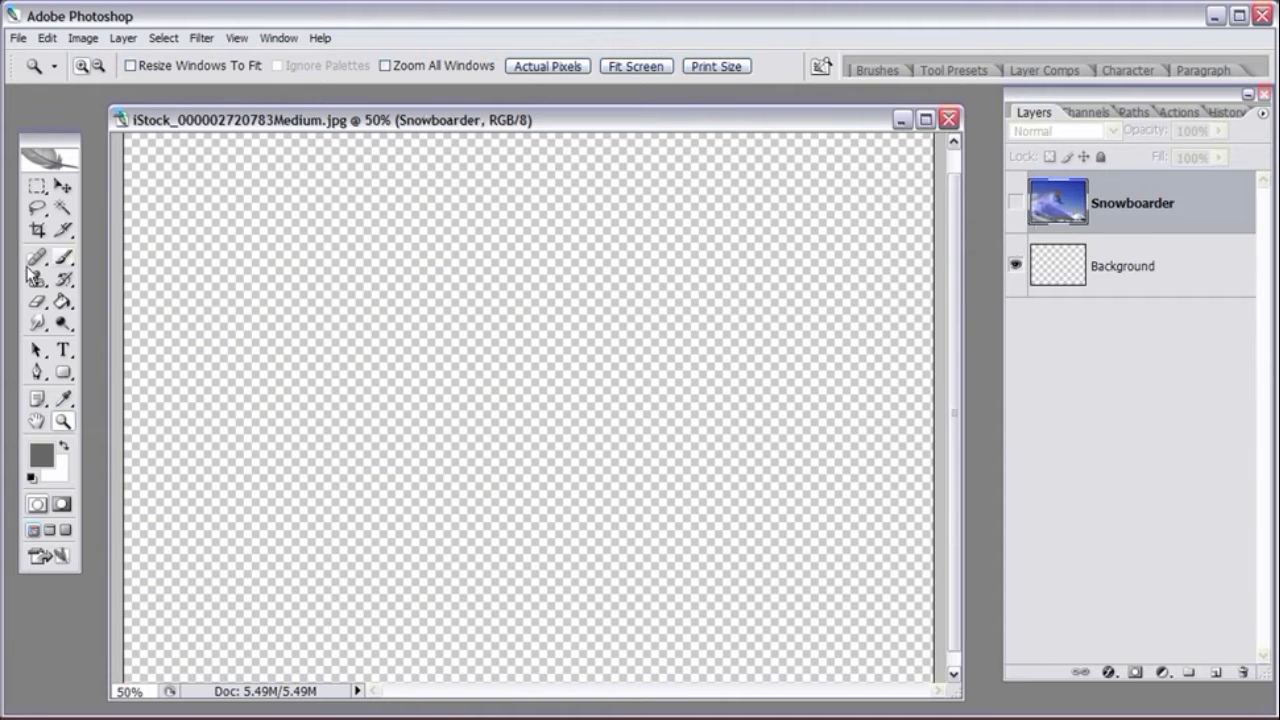
pyautogui.click(63, 302)
pyautogui.moveTo(63, 302)
pyautogui.mouseDown()
pyautogui.moveTo(95, 297)
pyautogui.moveTo(105, 318)
pyautogui.mouseUp()
pyautogui.click(44, 451)
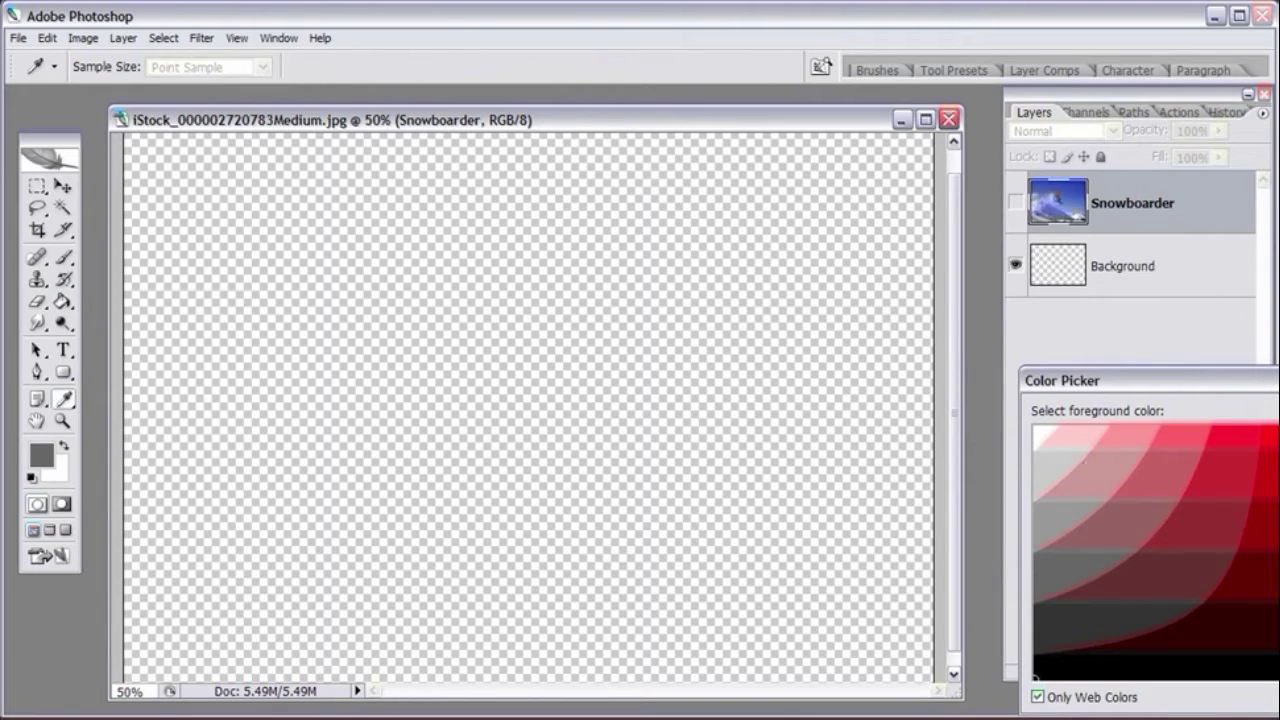
pyautogui.click(1248, 385)
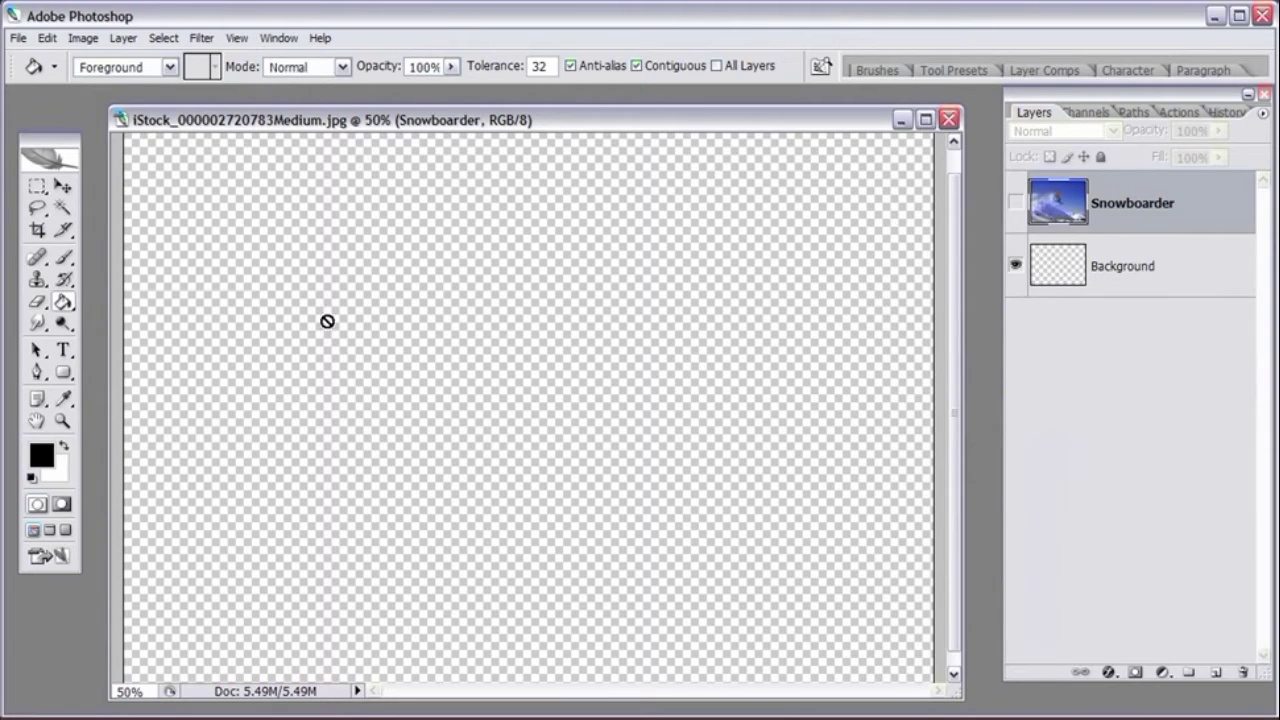
# Step: Fill the empty Background layer with solid black and enlarge the document window
pyautogui.click(1199, 267)
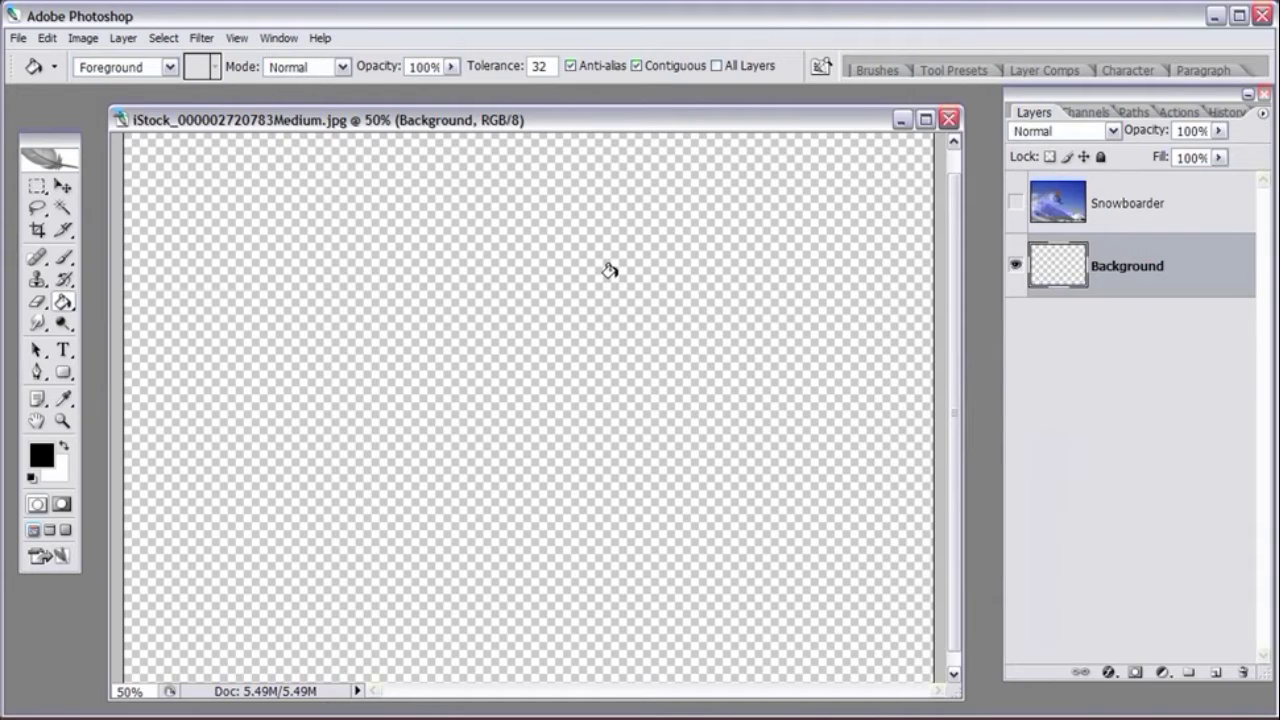
pyautogui.click(387, 283)
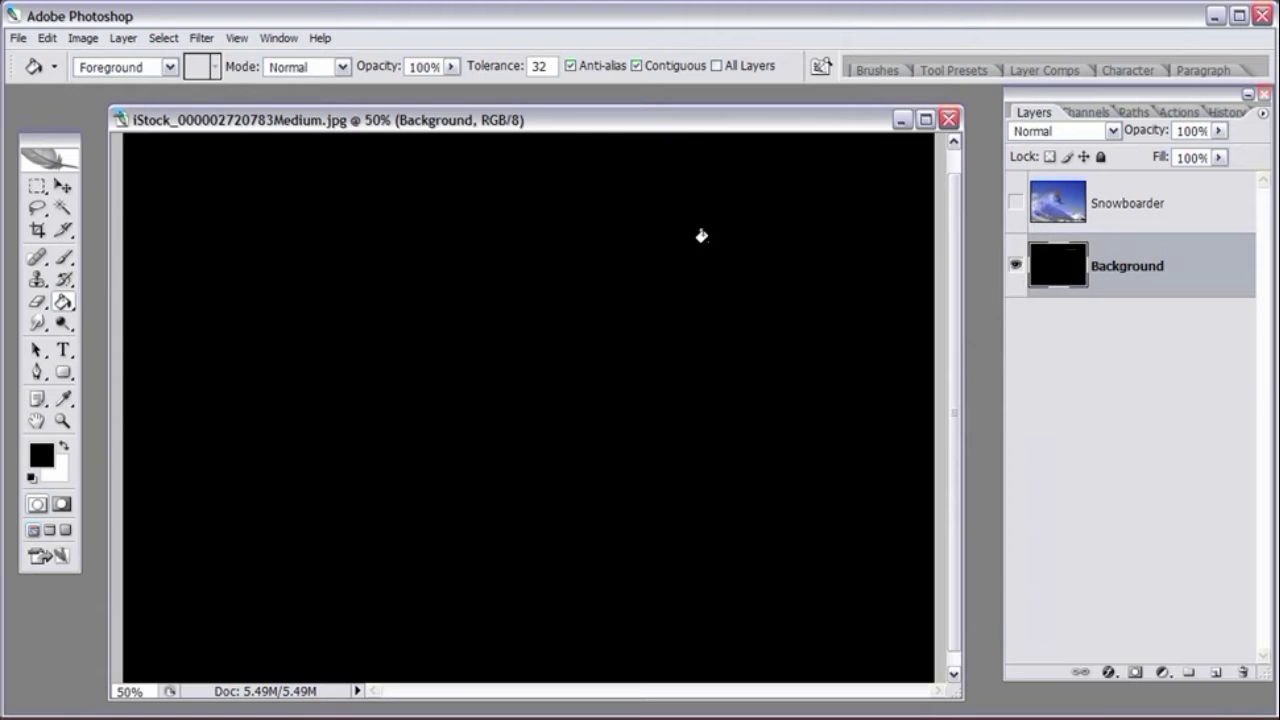
pyautogui.moveTo(659, 135); pyautogui.dragTo(649, 126)
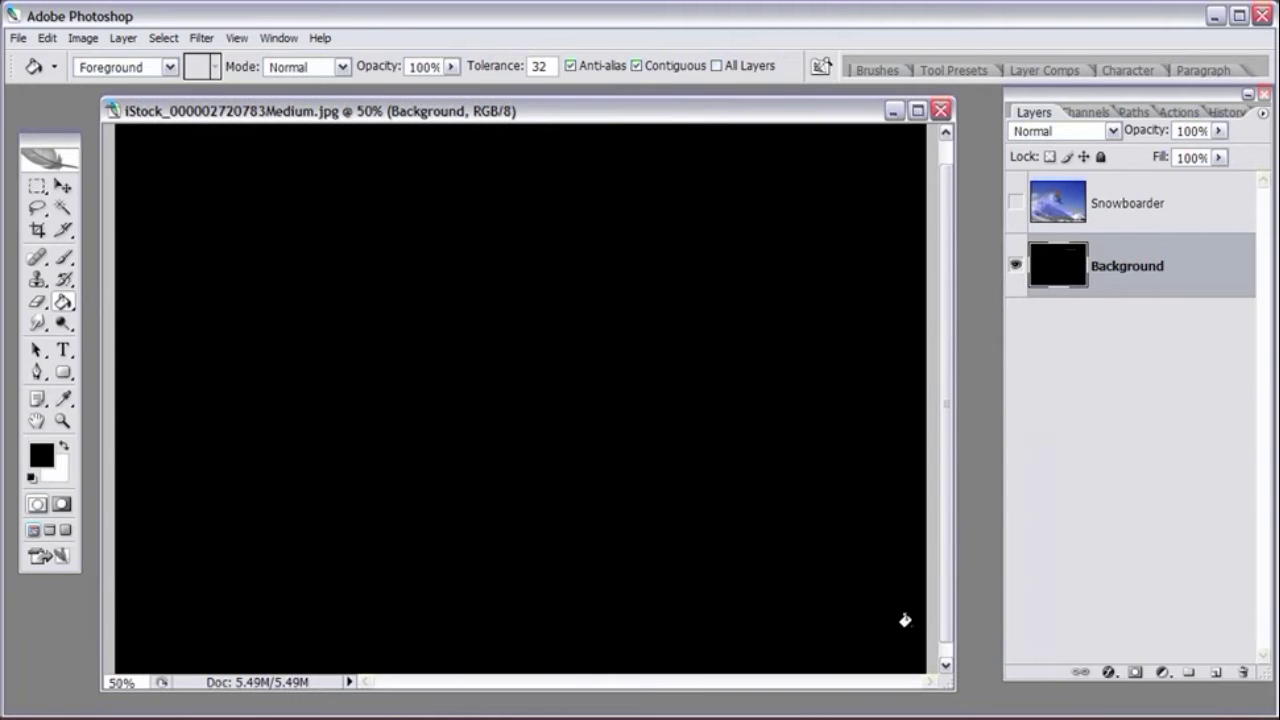
pyautogui.moveTo(952, 689); pyautogui.dragTo(965, 703)
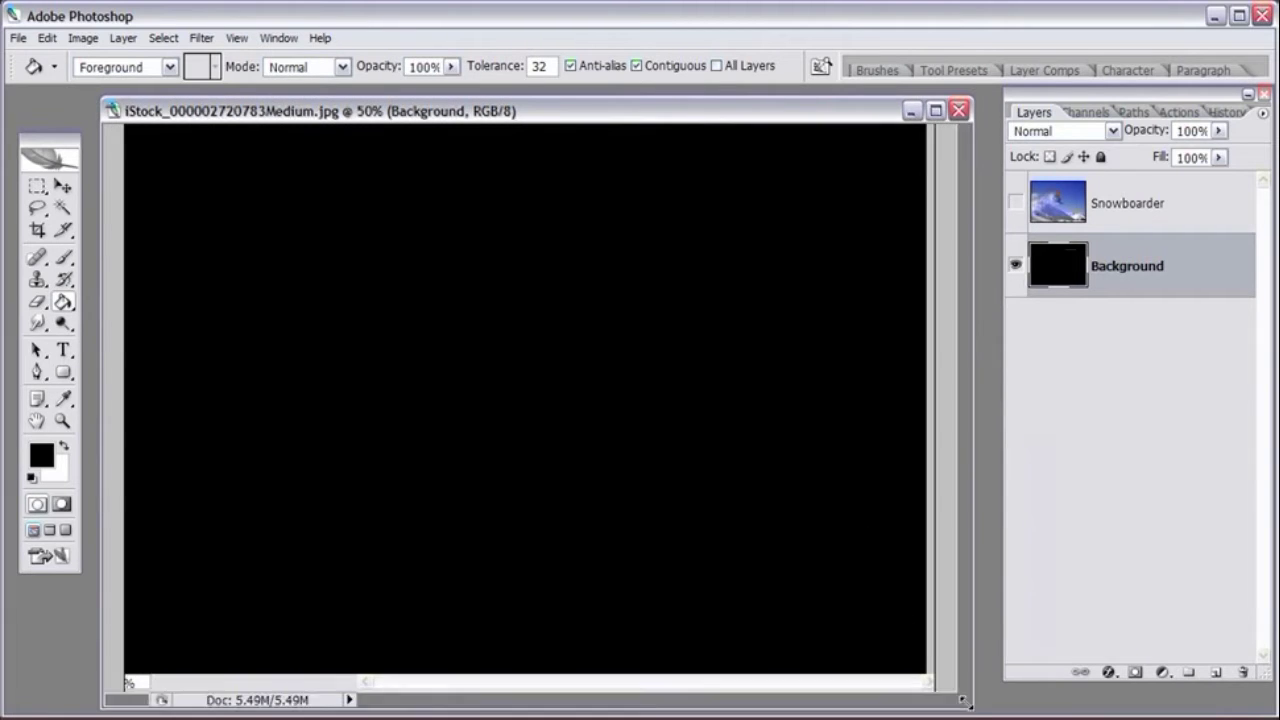
pyautogui.click(1132, 206)
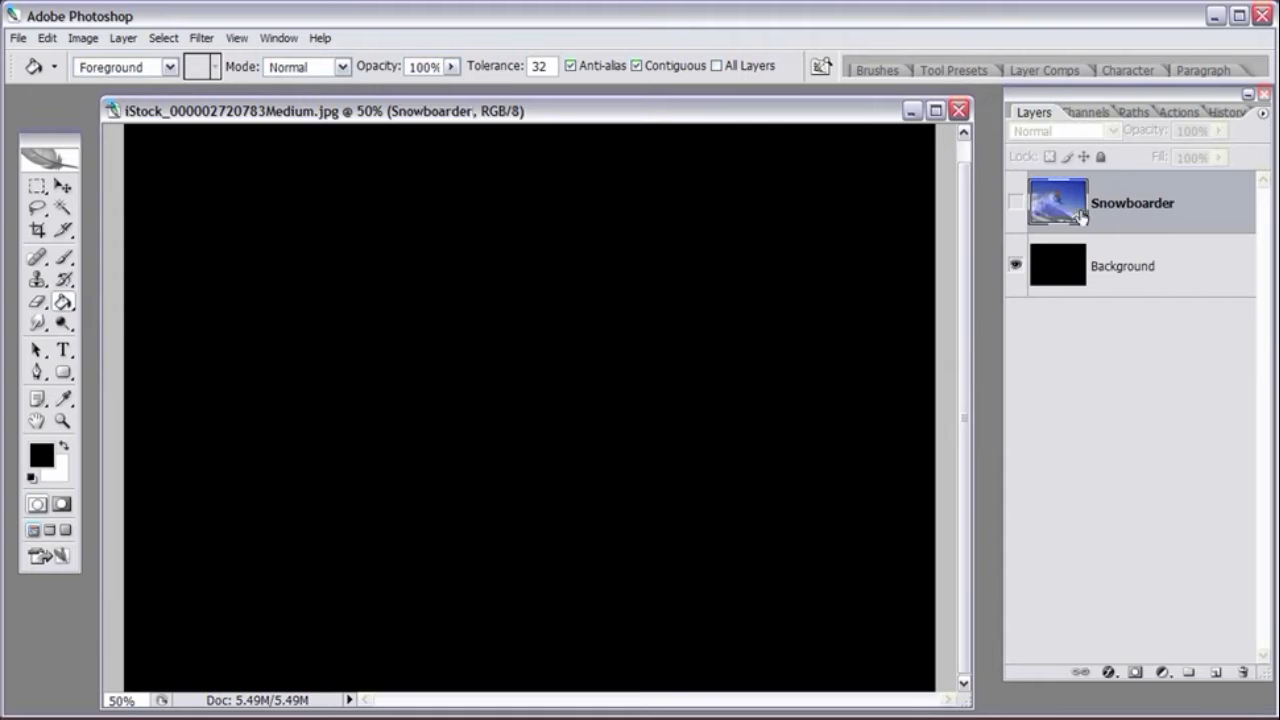
# Step: Show the Snowboarder layer again and bring the snowboard photo document to the front
pyautogui.click(1015, 210)
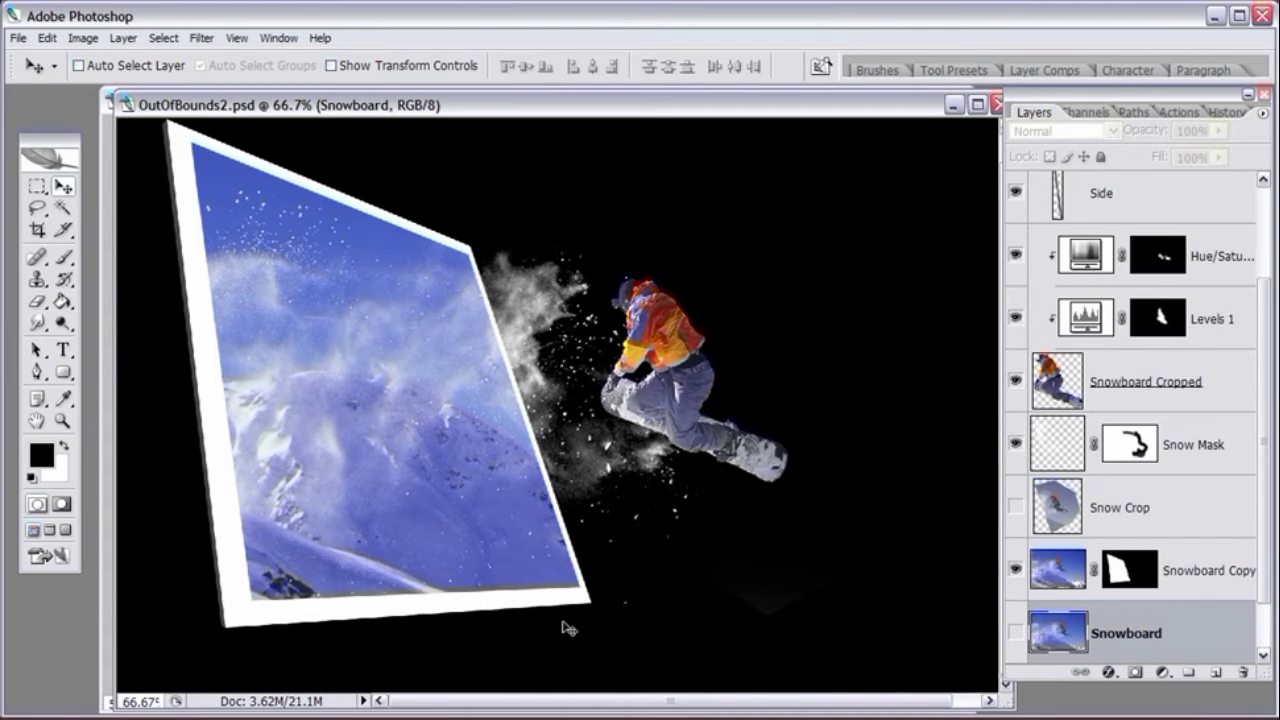
pyautogui.hotkey('ctrl', 'Tab')
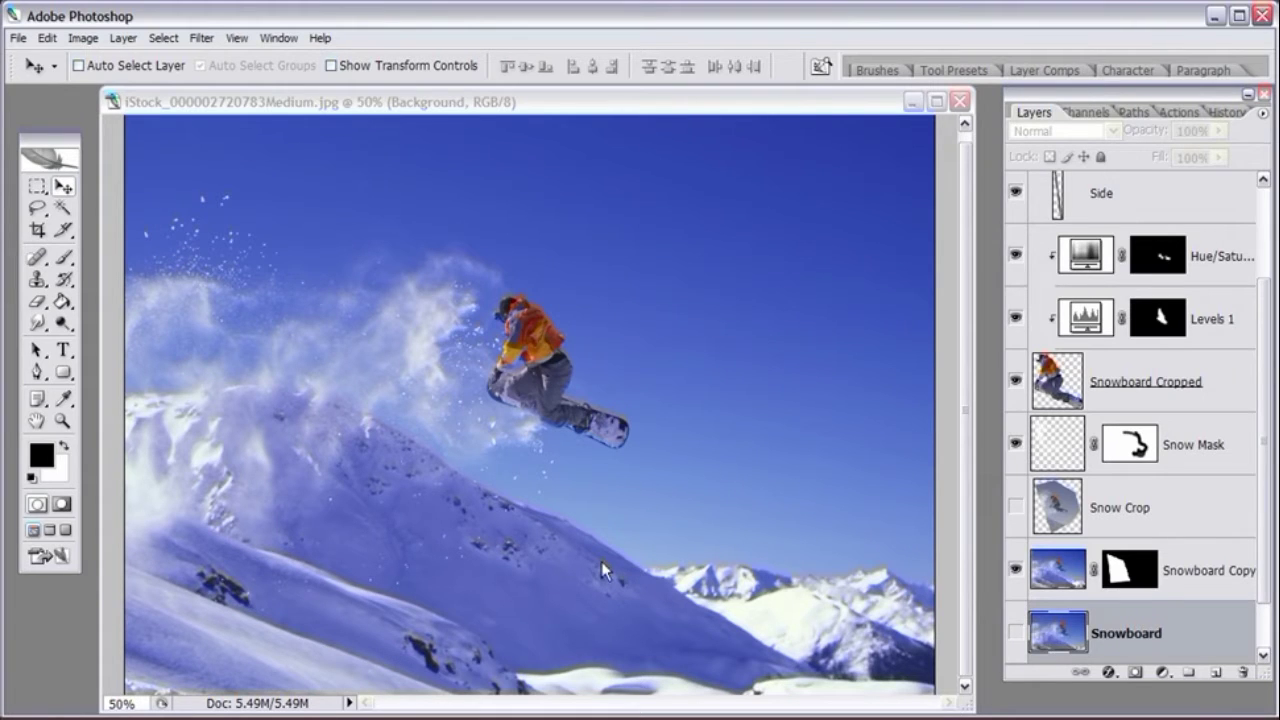
pyautogui.press('m')
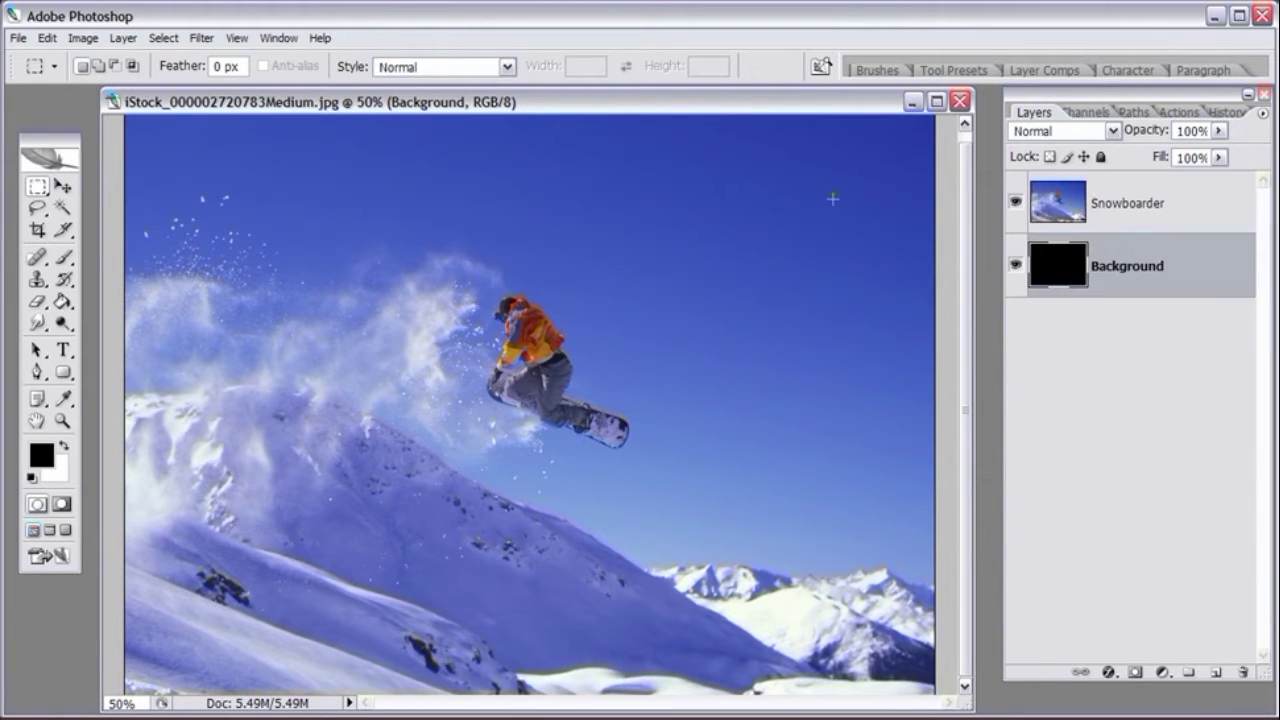
# Step: Add a new layer above Snowboarder named 'Picture Frame'
pyautogui.click(1215, 207)
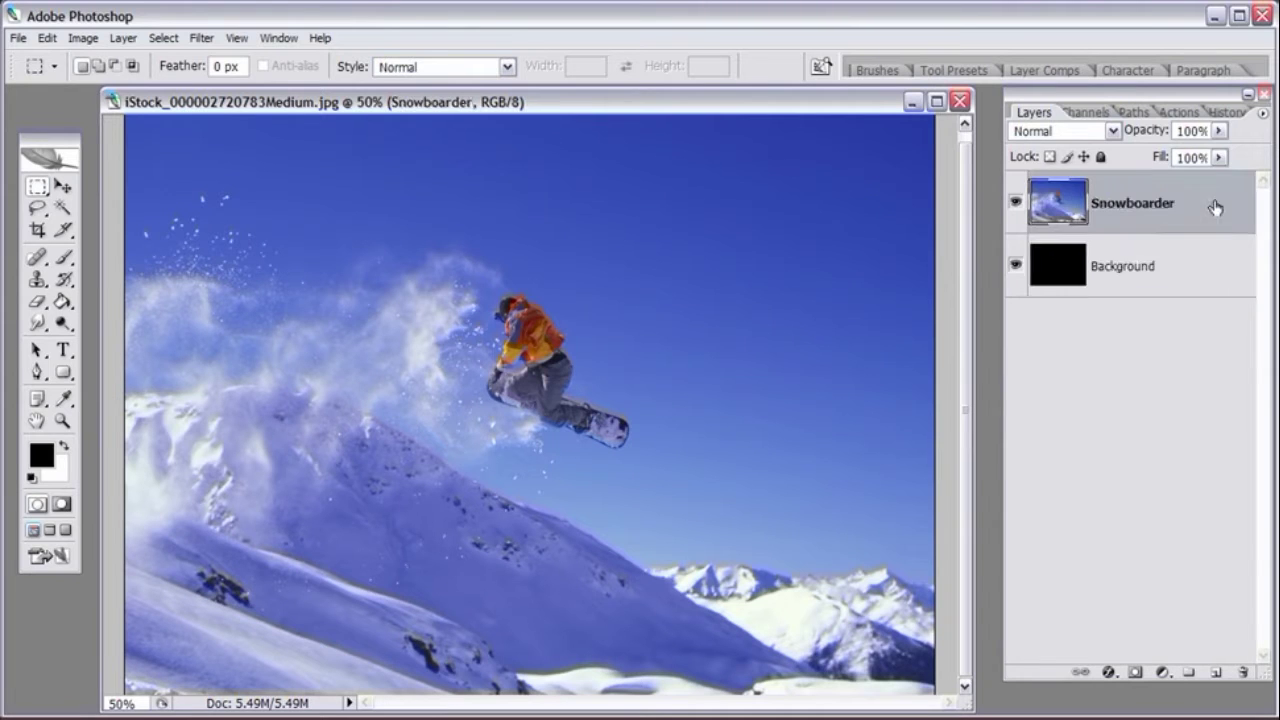
pyautogui.click(1213, 673)
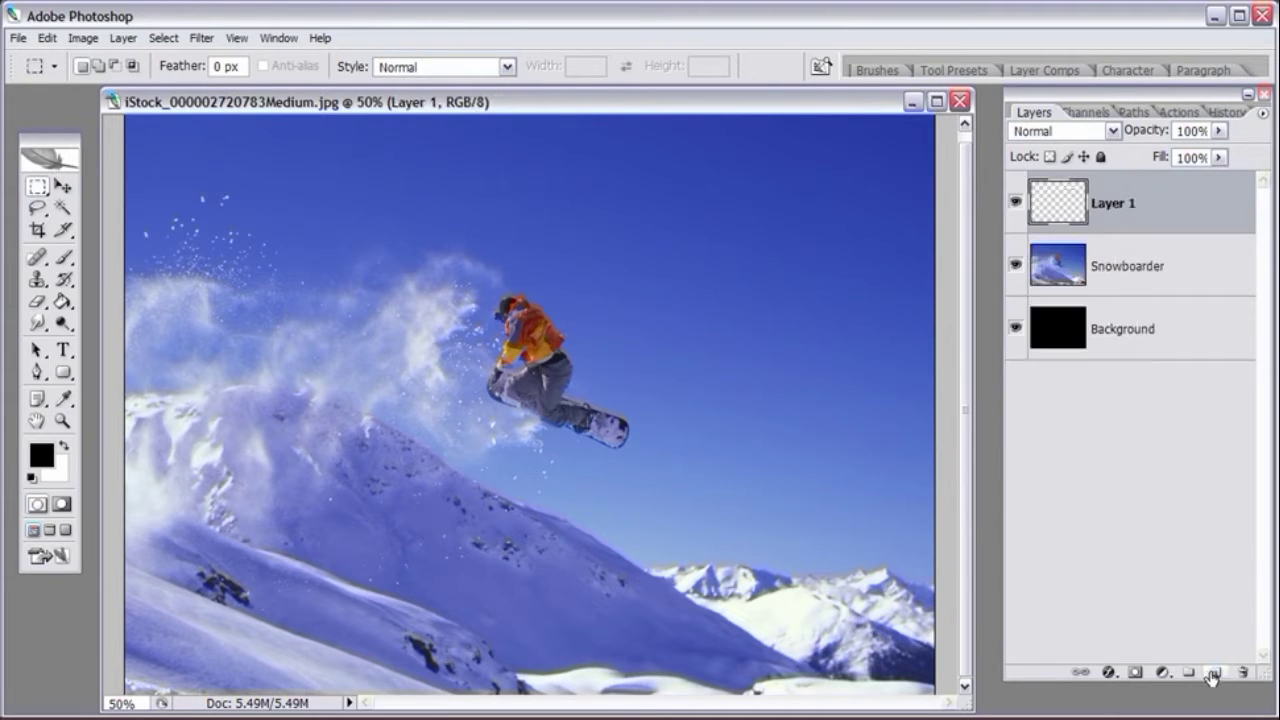
pyautogui.doubleClick(1115, 203)
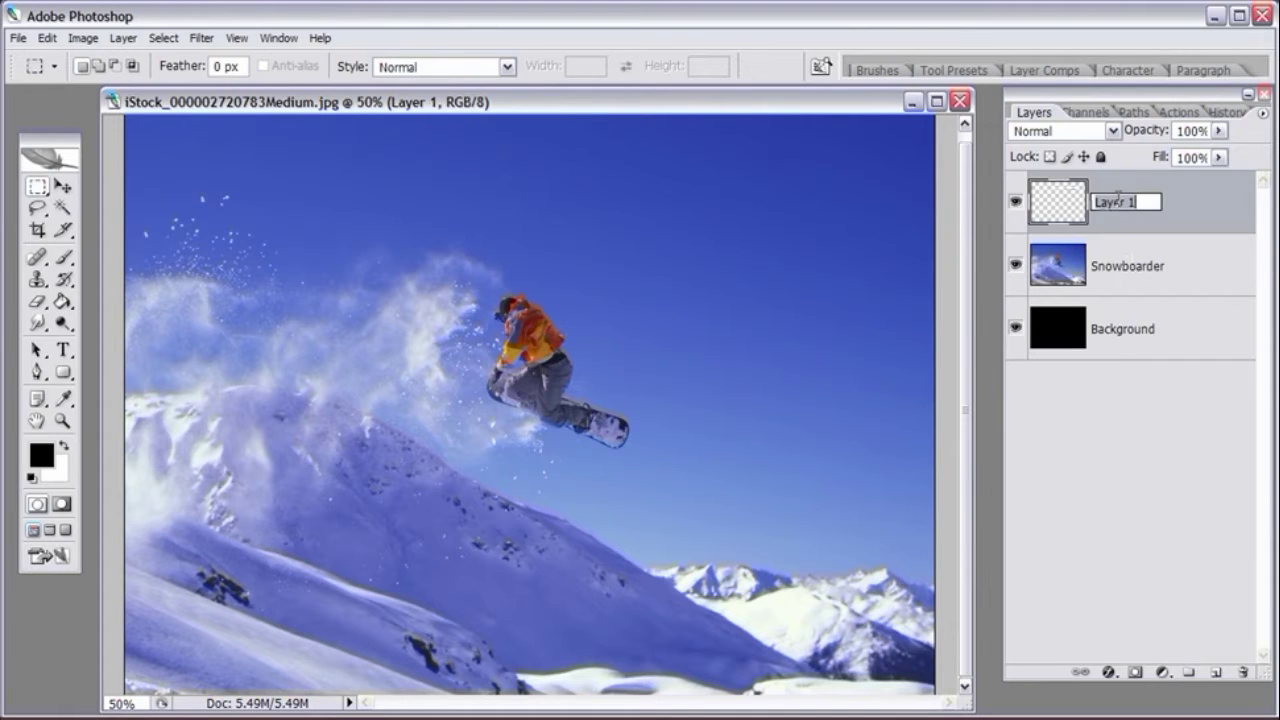
pyautogui.write('Picture Frame')
pyautogui.press('Return')
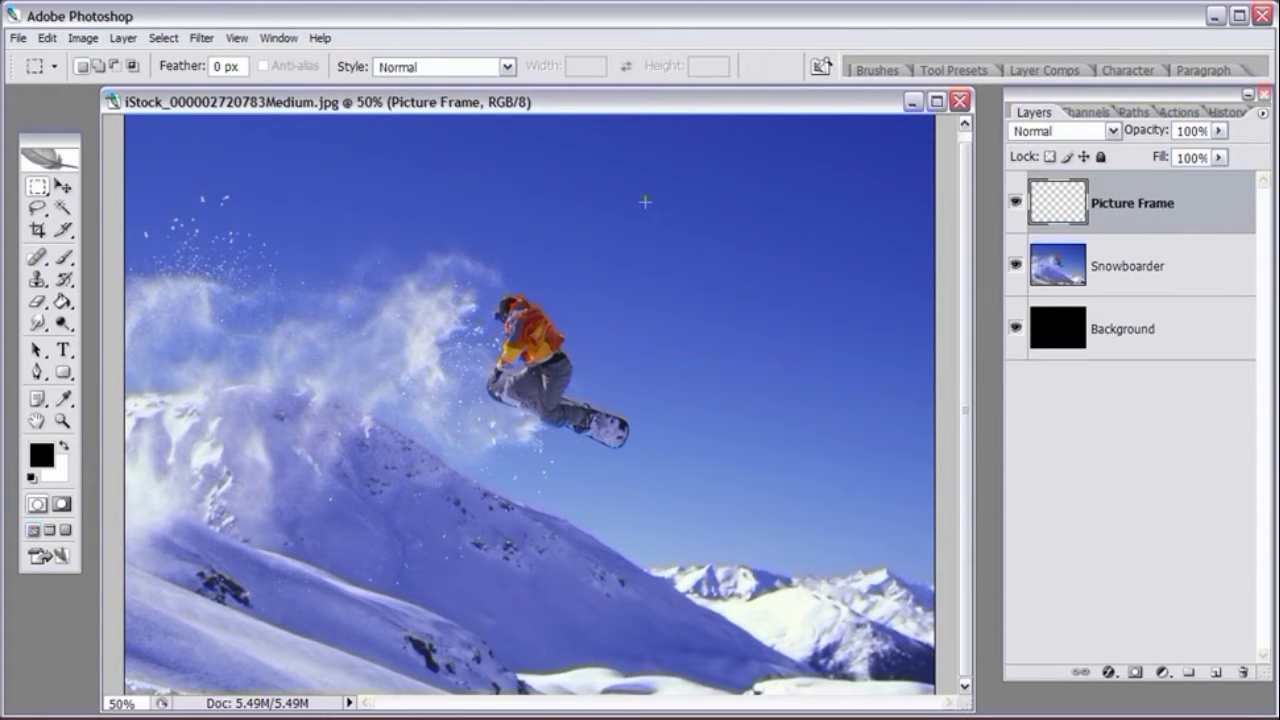
pyautogui.click(38, 186)
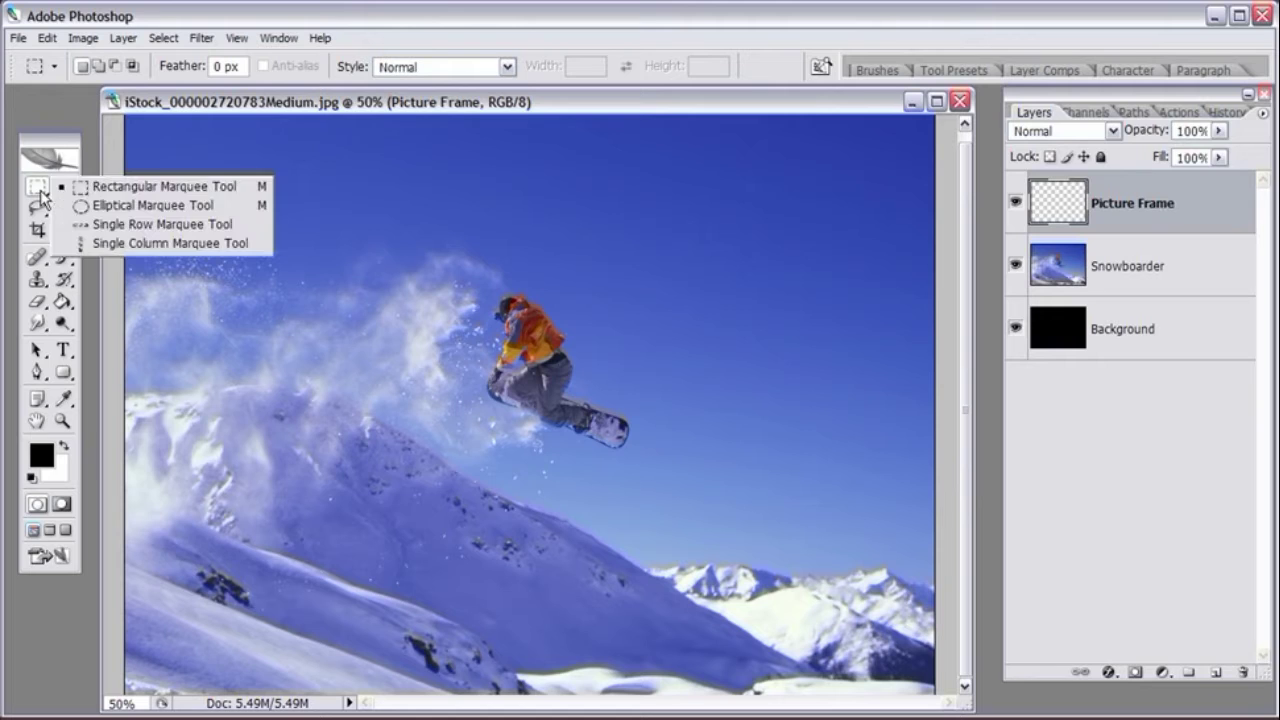
# Step: Draw and reposition a large rectangular marquee over the snowboarder and slope
pyautogui.click(68, 188)
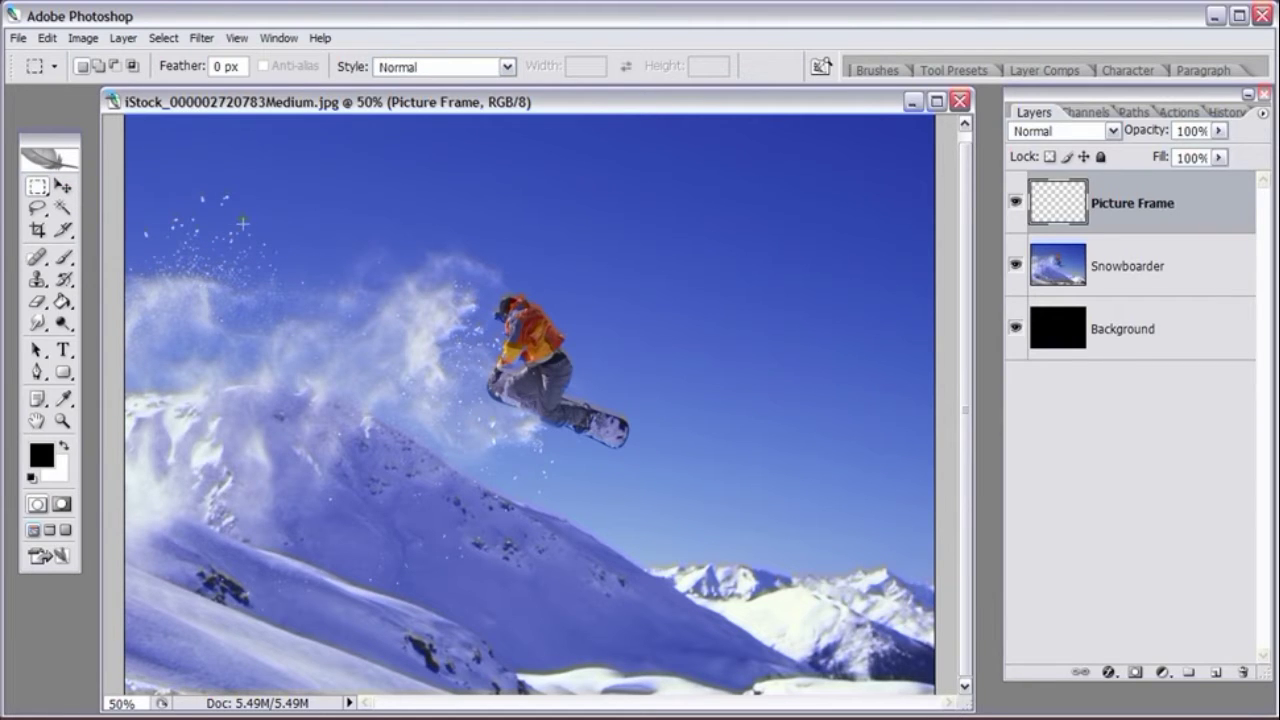
pyautogui.moveTo(716, 550); pyautogui.dragTo(781, 597)
pyautogui.moveTo(761, 586); pyautogui.dragTo(765, 597)
pyautogui.moveTo(765, 597); pyautogui.dragTo(879, 683)
pyautogui.moveTo(879, 683); pyautogui.dragTo(862, 667)
pyautogui.moveTo(777, 542); pyautogui.dragTo(746, 486)
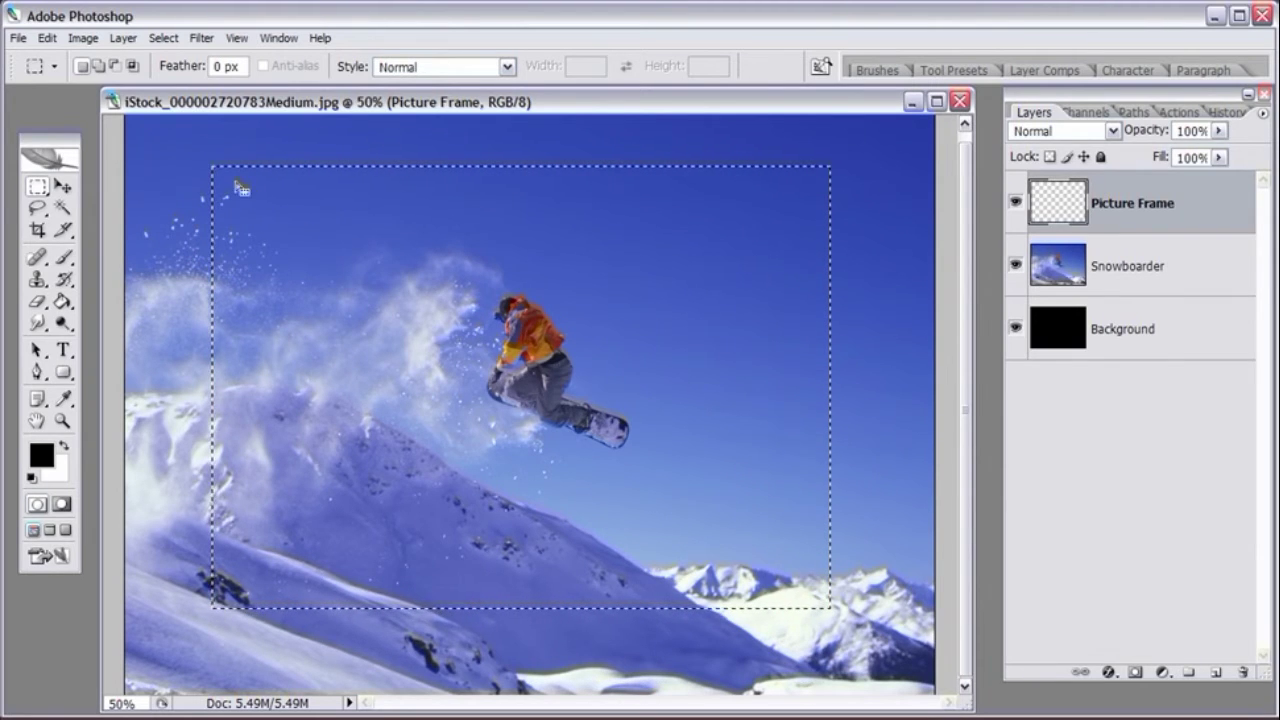
pyautogui.click(70, 301)
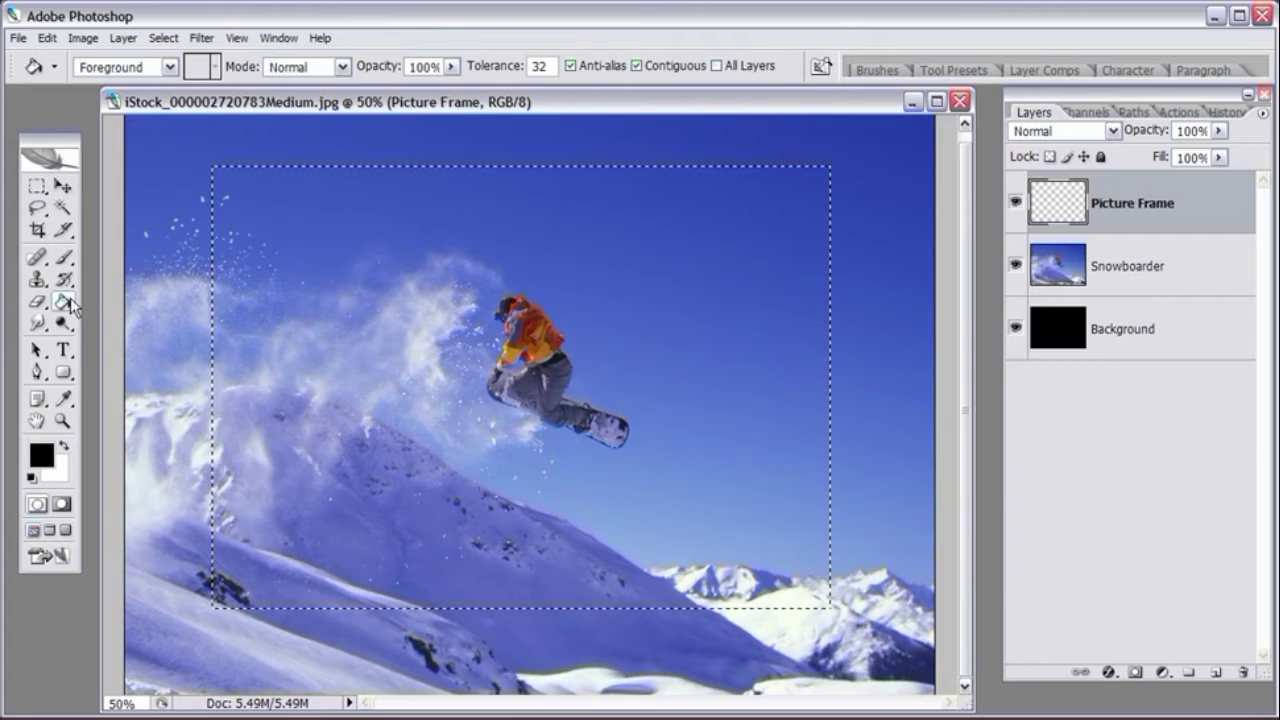
# Step: Swap the foreground to white and fill the rectangular selection with it
pyautogui.moveTo(68, 303); pyautogui.dragTo(98, 317)
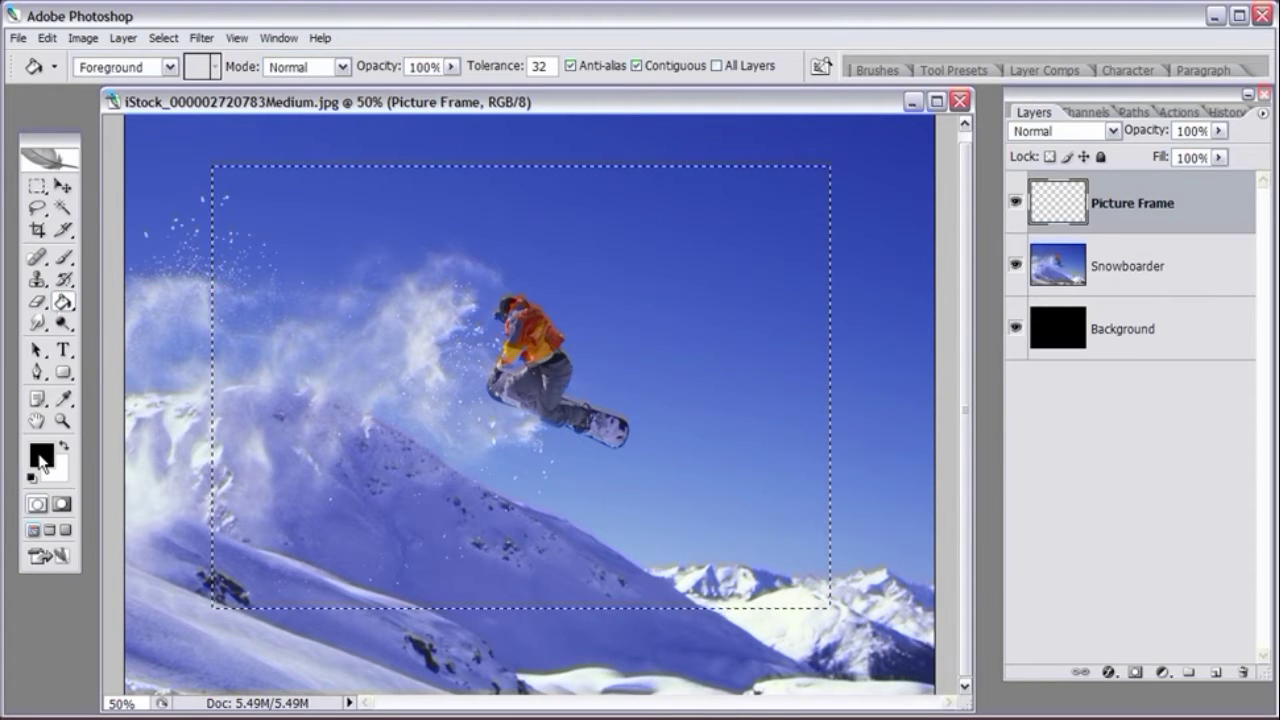
pyautogui.press('x')
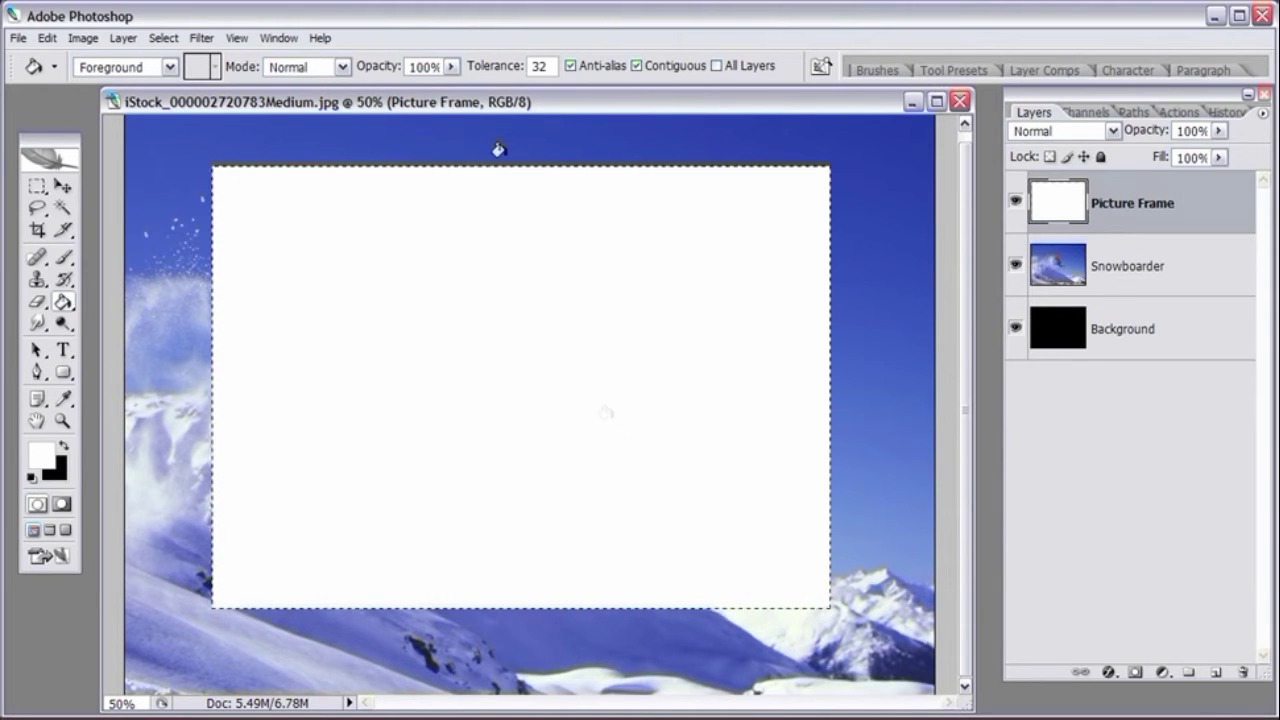
pyautogui.click(162, 38)
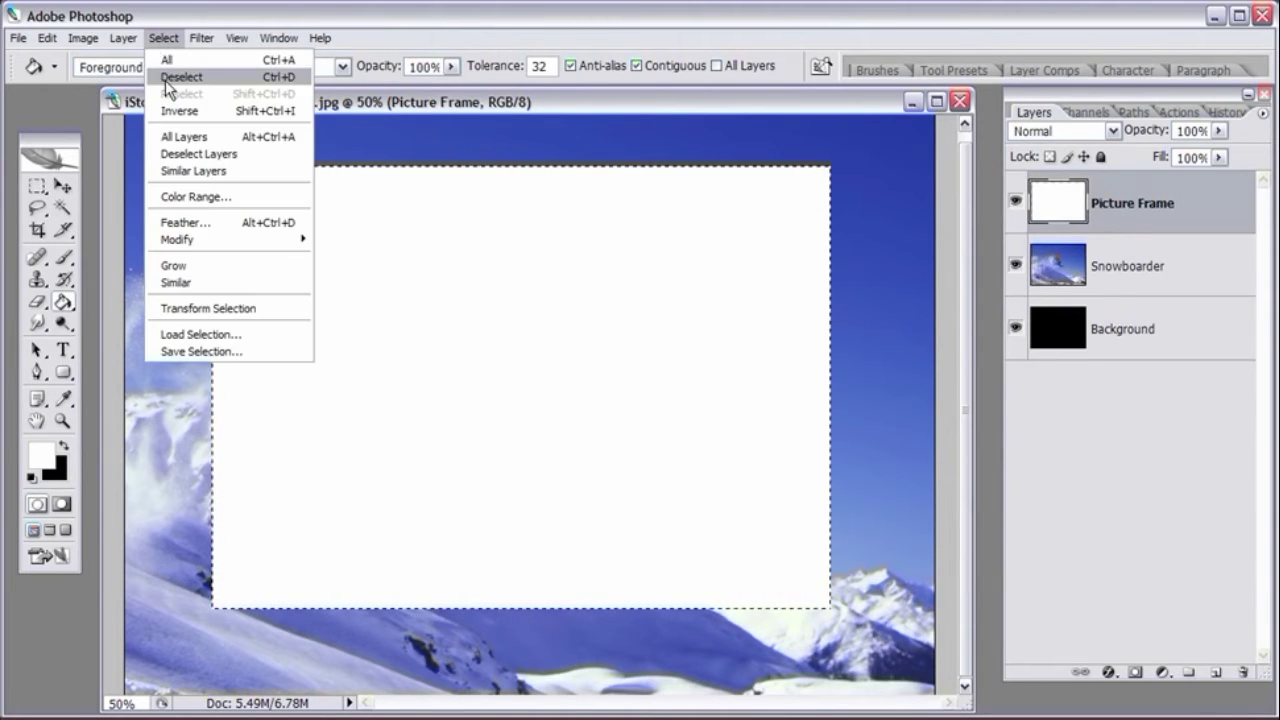
# Step: Deselect and lower the Picture Frame layer's opacity to 58%
pyautogui.click(167, 82)
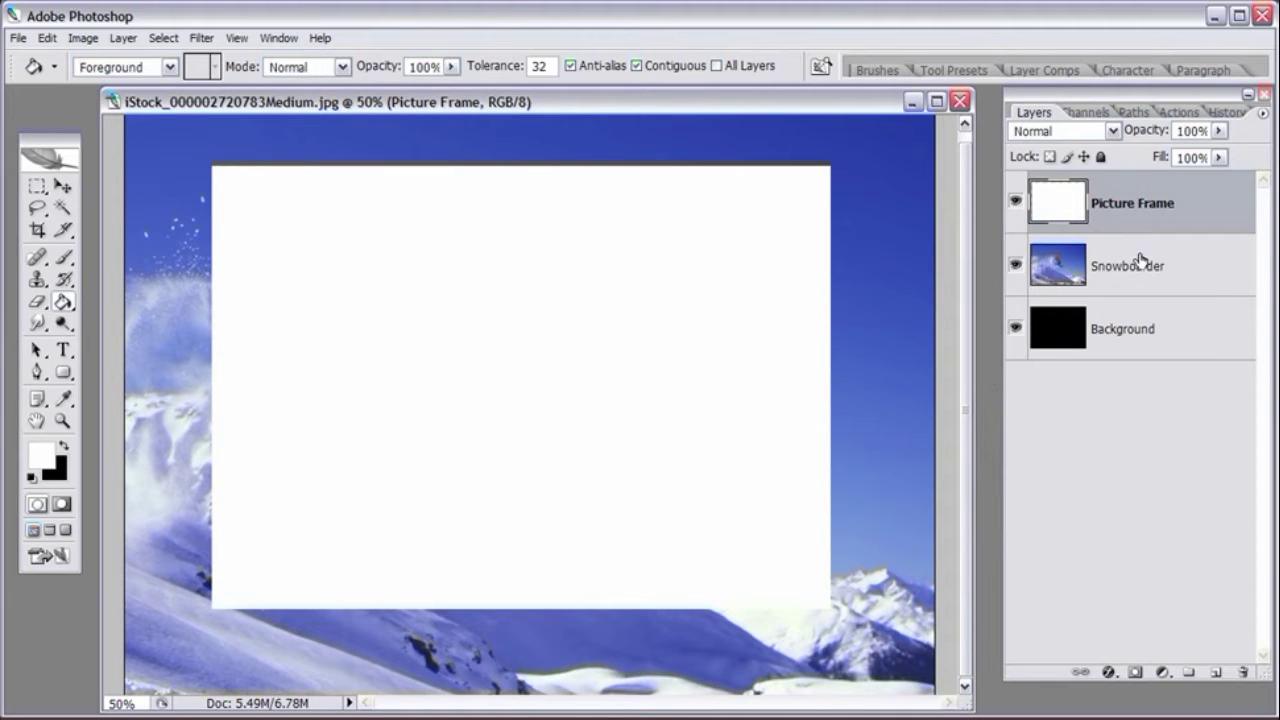
pyautogui.click(1221, 131)
pyautogui.moveTo(1222, 156); pyautogui.dragTo(1177, 153)
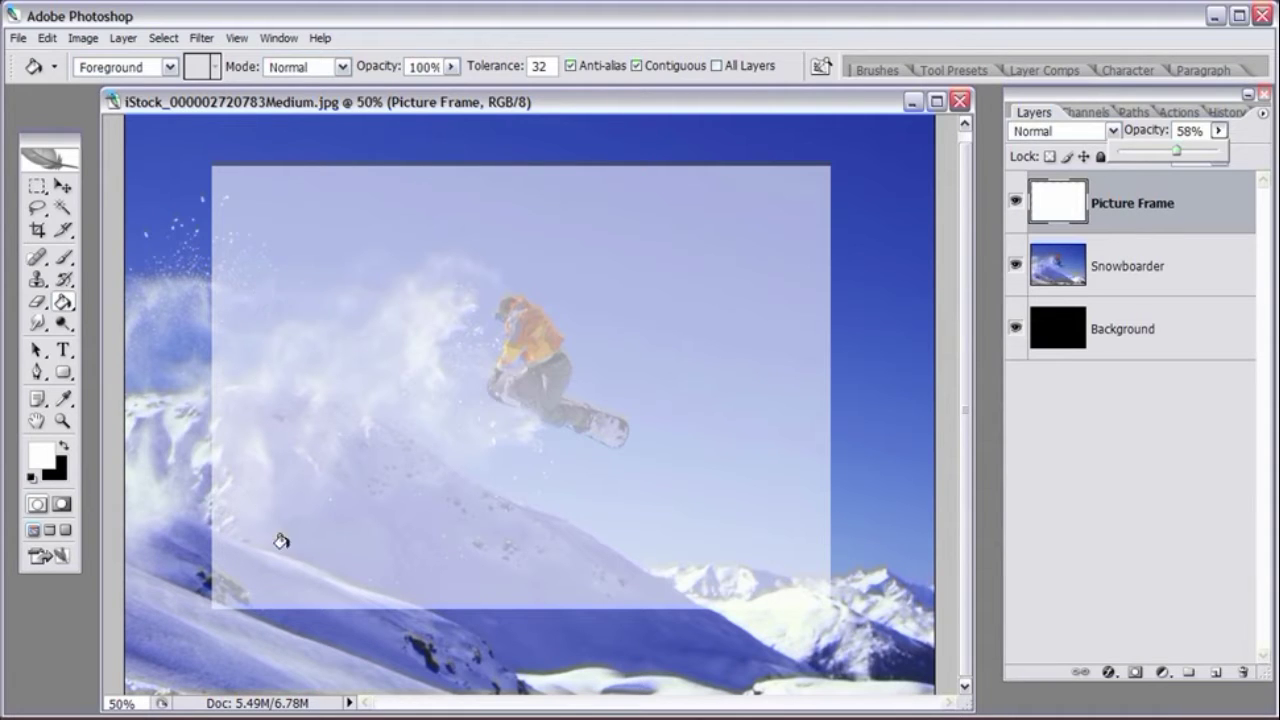
pyautogui.click(57, 42)
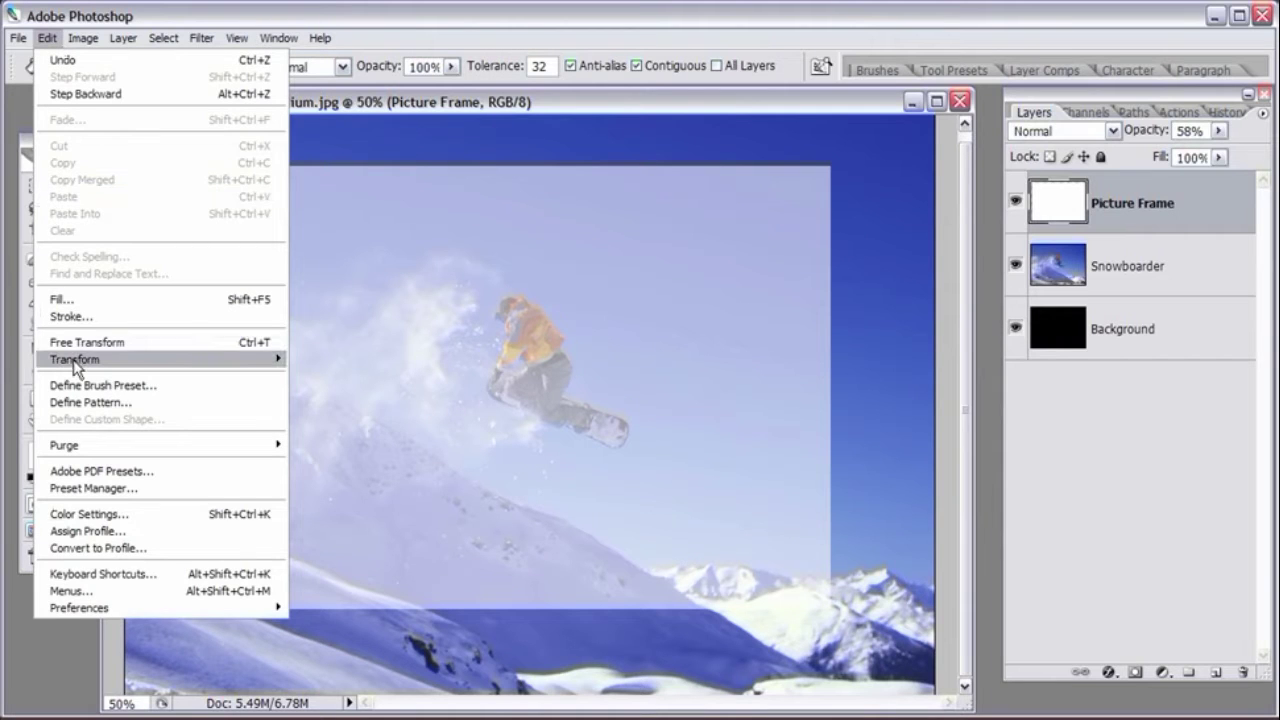
# Step: Distort the white frame, pulling its right-hand corners inward and to the left
pyautogui.moveTo(82, 361)
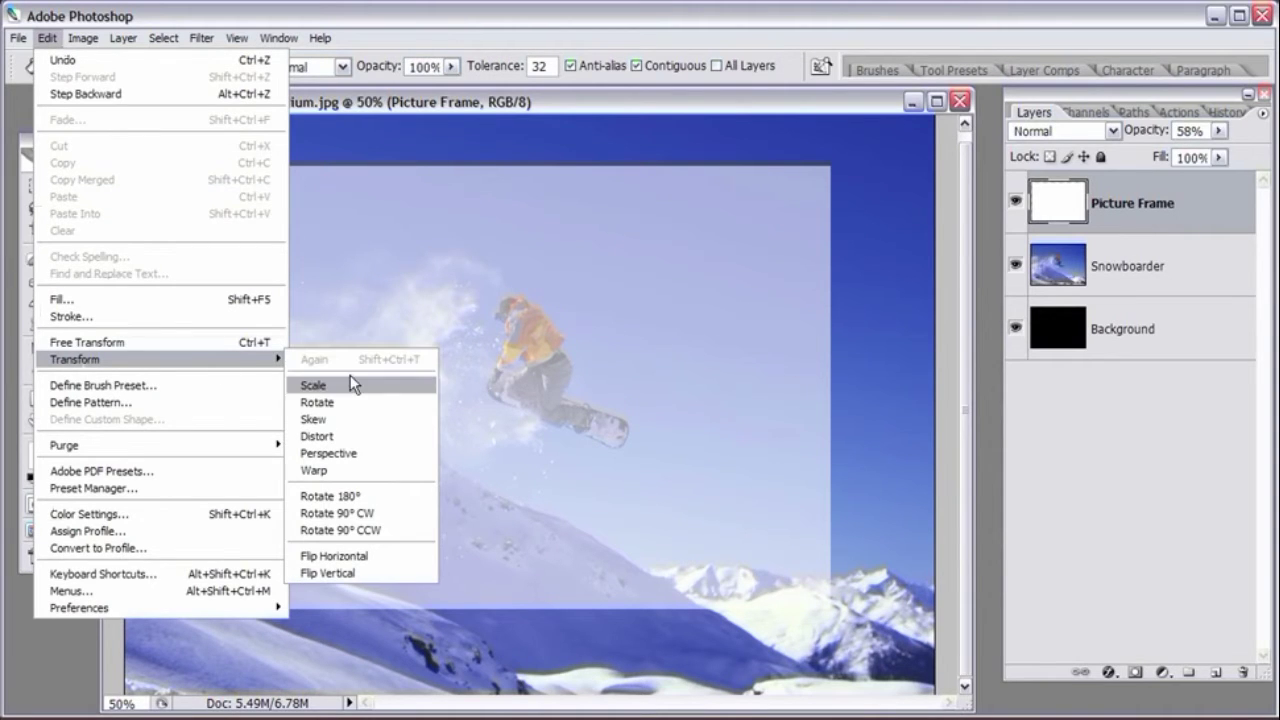
pyautogui.click(342, 436)
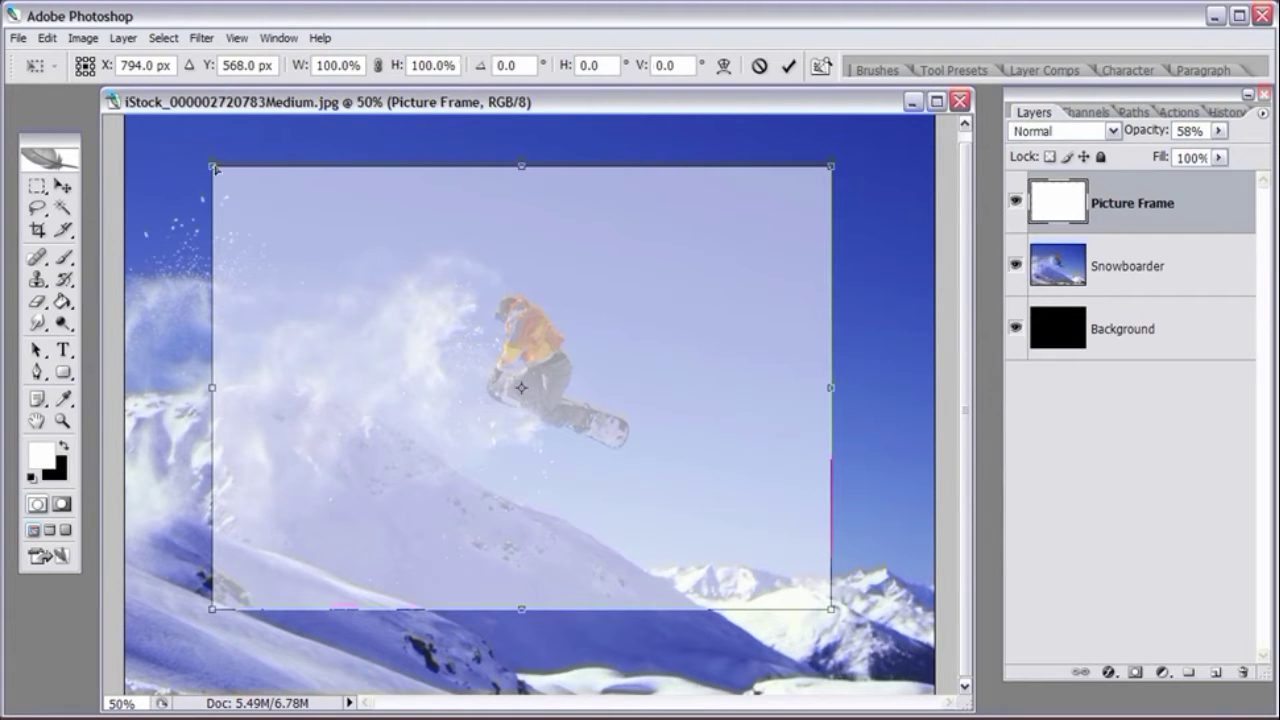
pyautogui.moveTo(830, 610); pyautogui.dragTo(768, 580)
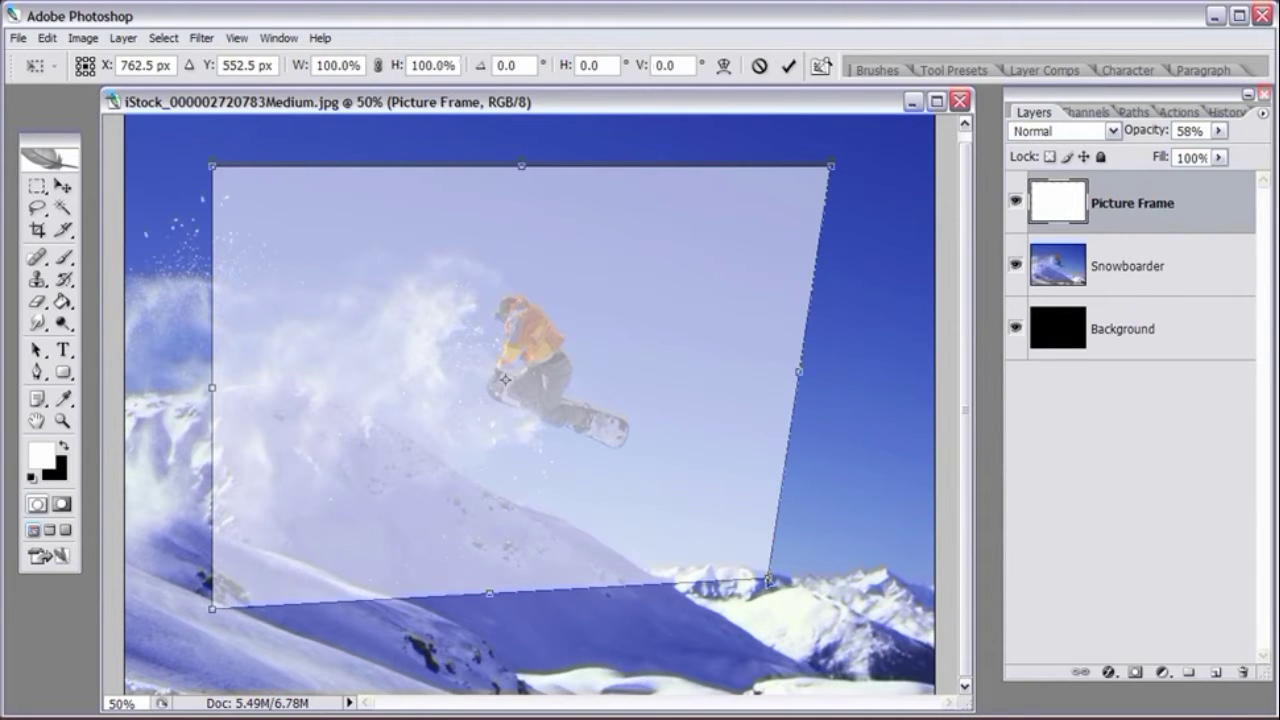
pyautogui.moveTo(830, 167); pyautogui.dragTo(678, 262)
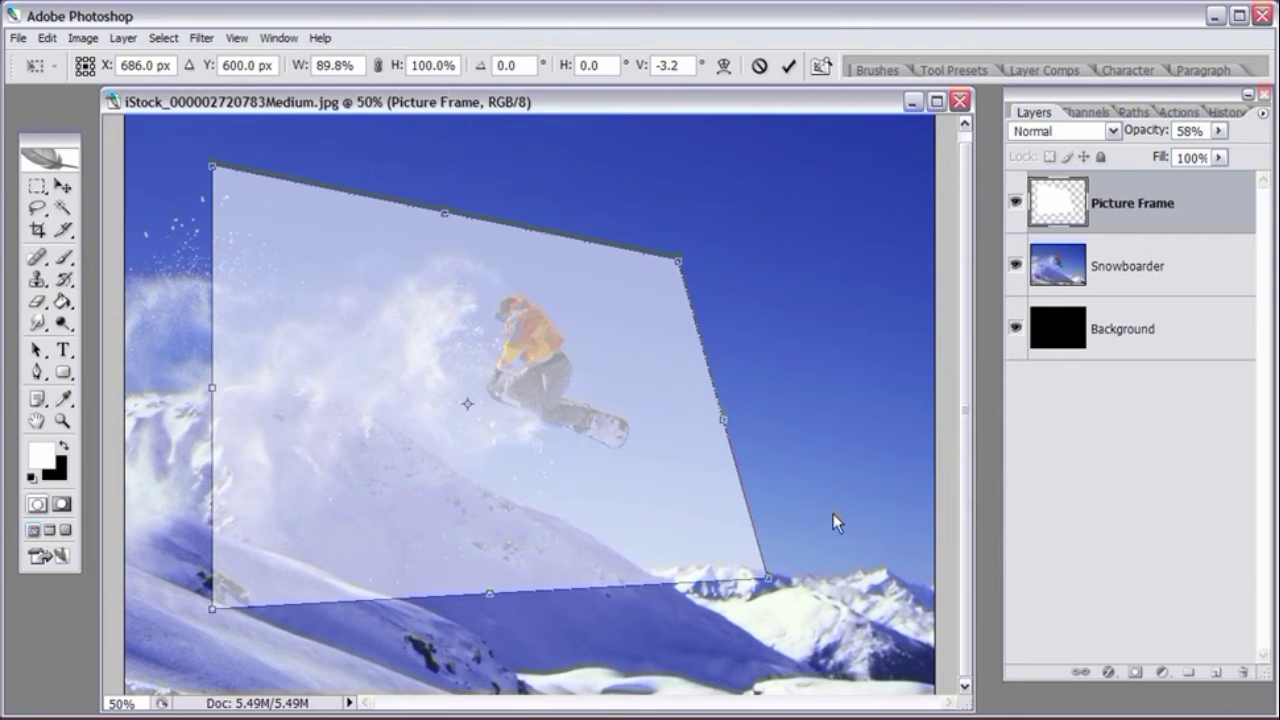
pyautogui.moveTo(768, 580); pyautogui.dragTo(648, 537)
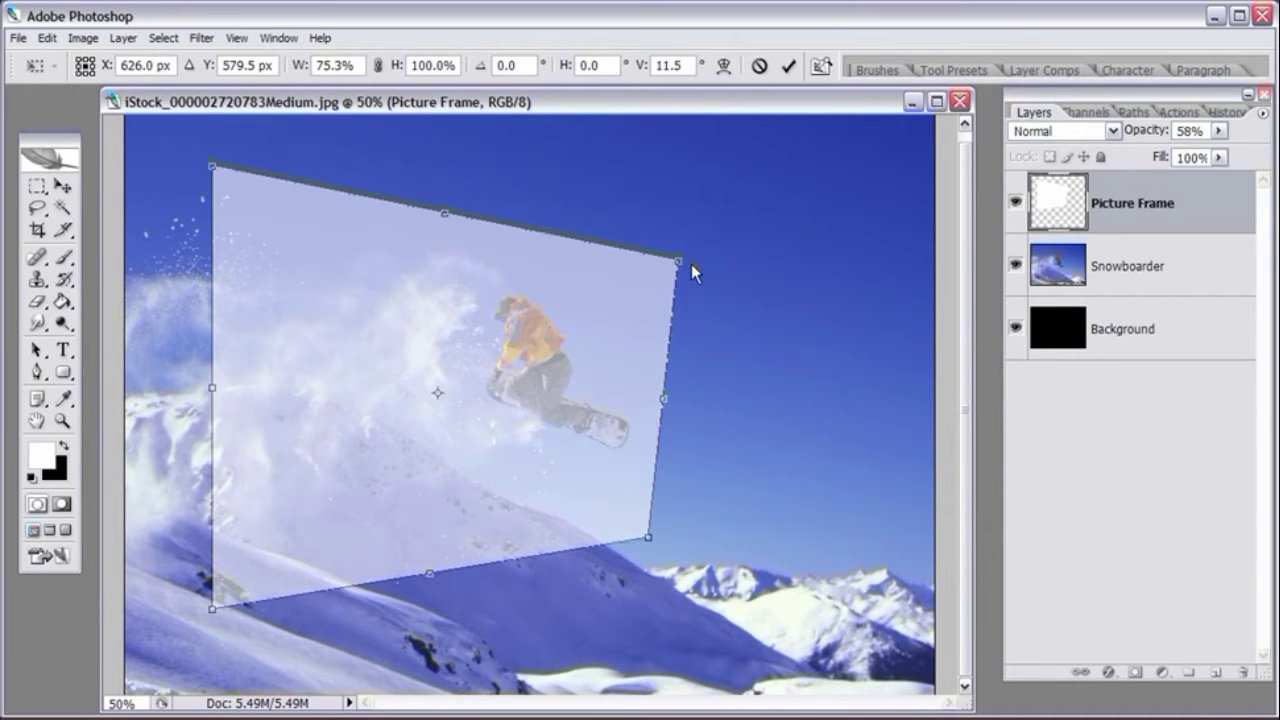
pyautogui.moveTo(691, 264); pyautogui.dragTo(597, 260)
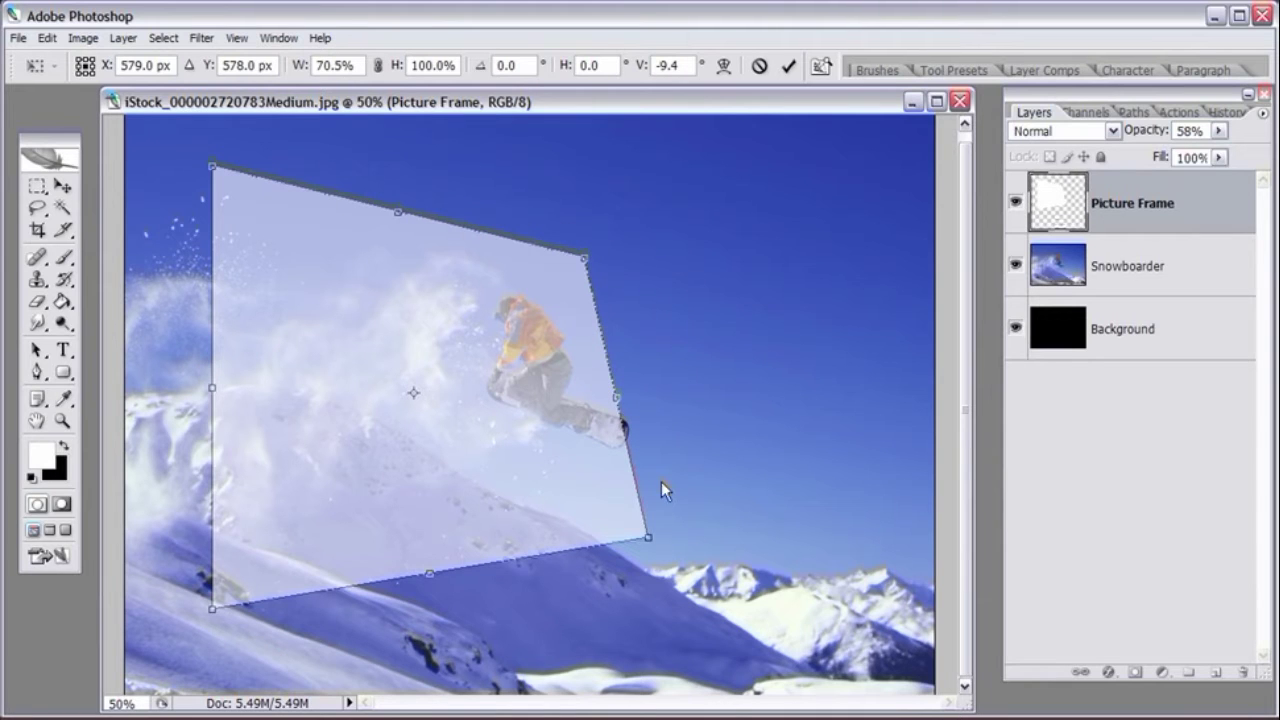
pyautogui.moveTo(651, 541); pyautogui.dragTo(543, 525)
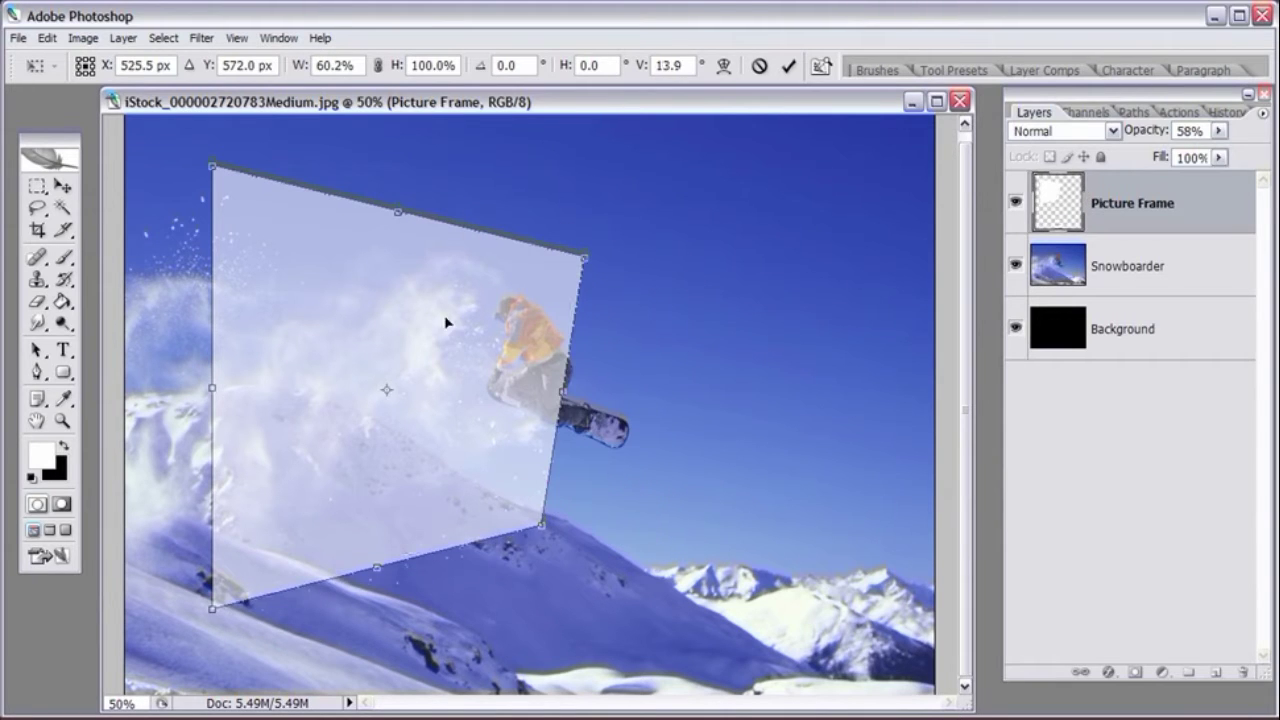
# Step: Move the frame left and adjust all corners into a narrow quadrilateral tilted -16.8°
pyautogui.moveTo(447, 322); pyautogui.dragTo(413, 308)
pyautogui.moveTo(507, 513); pyautogui.dragTo(488, 505)
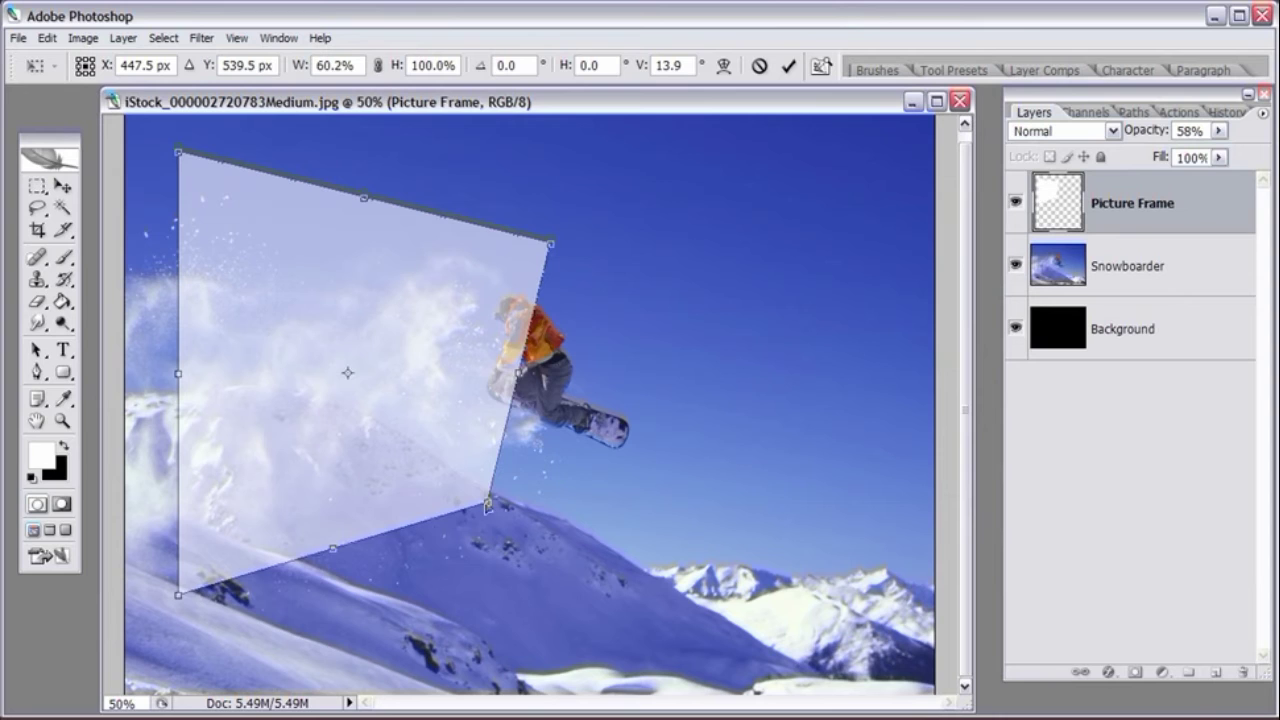
pyautogui.moveTo(414, 346); pyautogui.dragTo(403, 321)
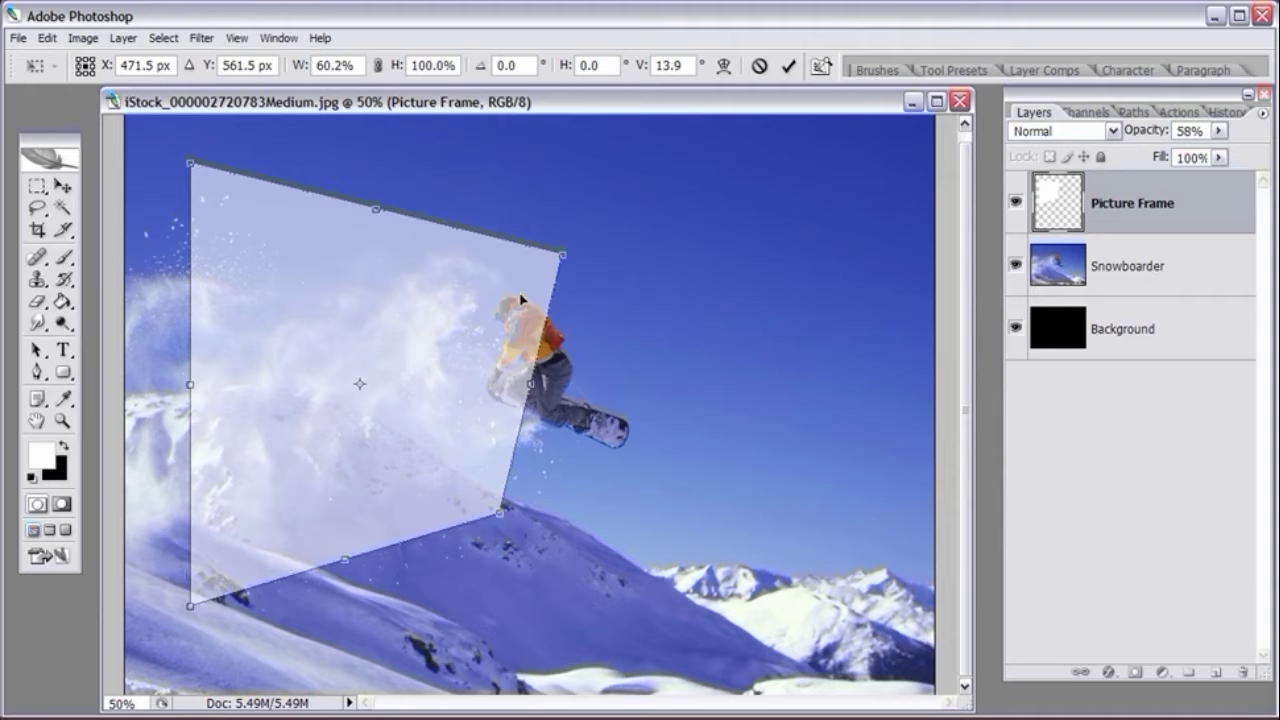
pyautogui.moveTo(565, 258); pyautogui.dragTo(420, 244)
pyautogui.moveTo(194, 163); pyautogui.dragTo(169, 186)
pyautogui.moveTo(189, 608); pyautogui.dragTo(218, 597)
pyautogui.moveTo(458, 381); pyautogui.dragTo(476, 372)
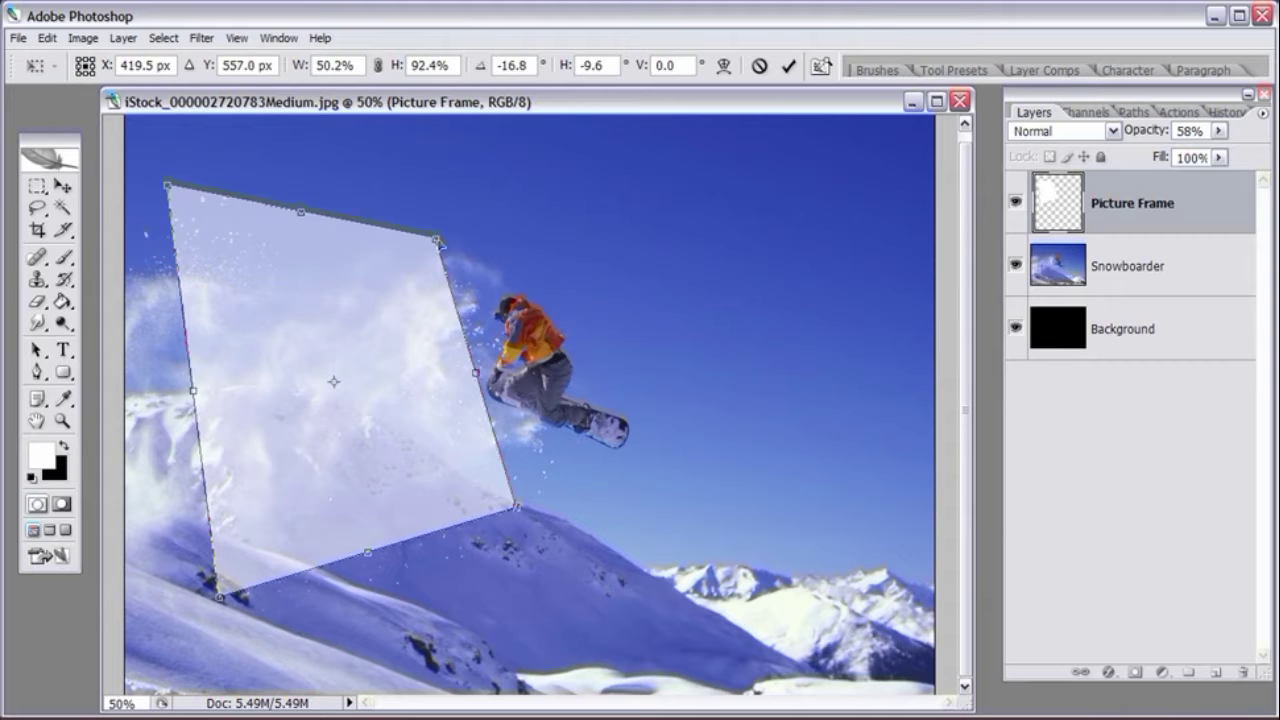
pyautogui.moveTo(439, 242); pyautogui.dragTo(445, 253)
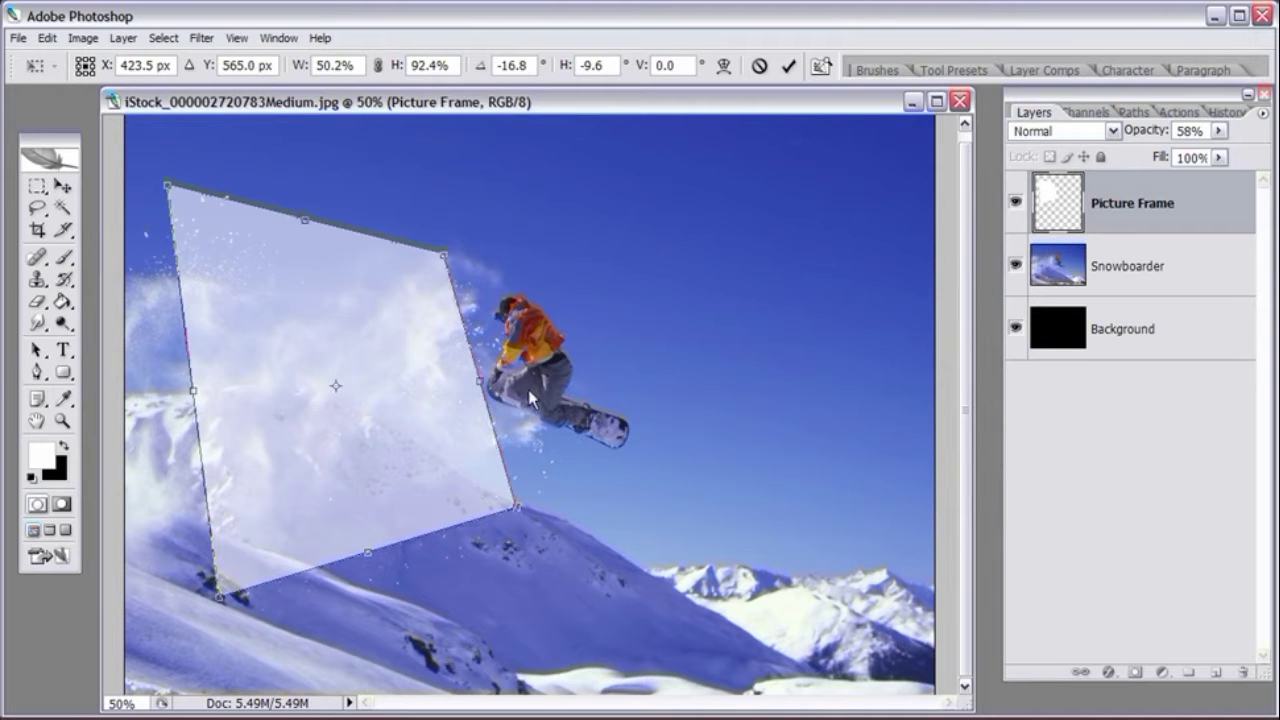
pyautogui.moveTo(419, 414); pyautogui.dragTo(406, 413)
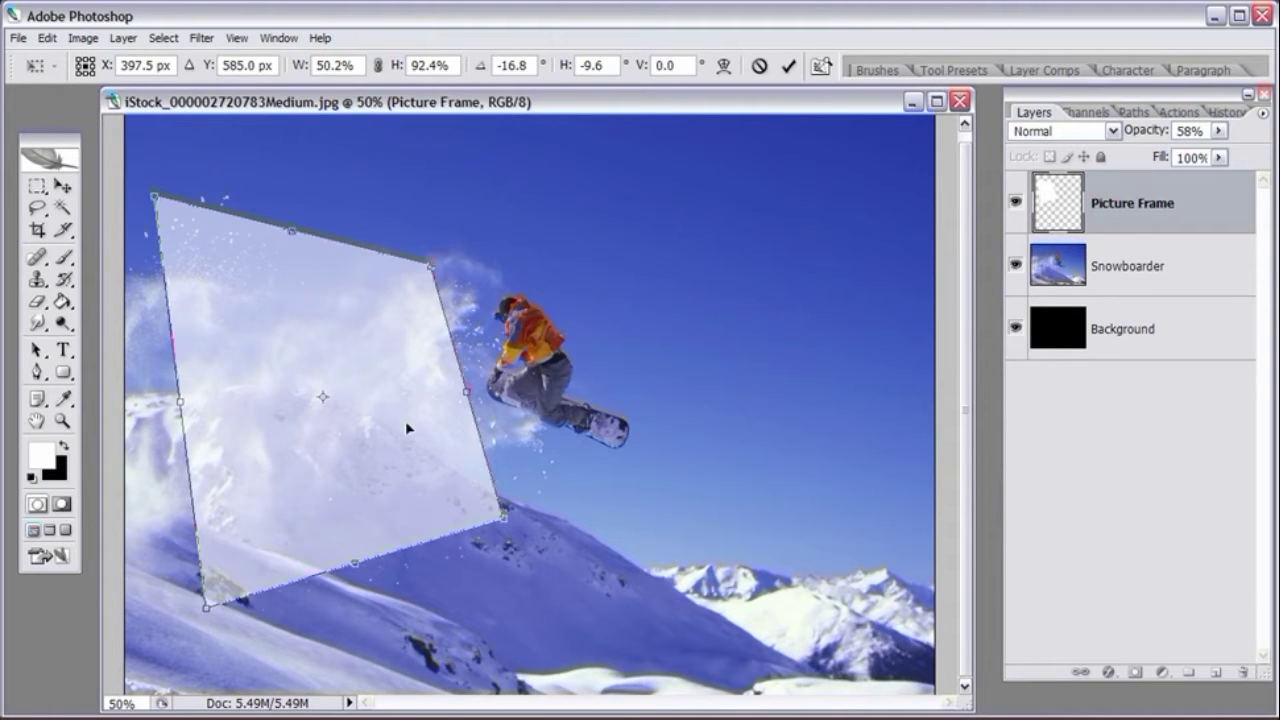
pyautogui.moveTo(355, 551); pyautogui.dragTo(357, 585)
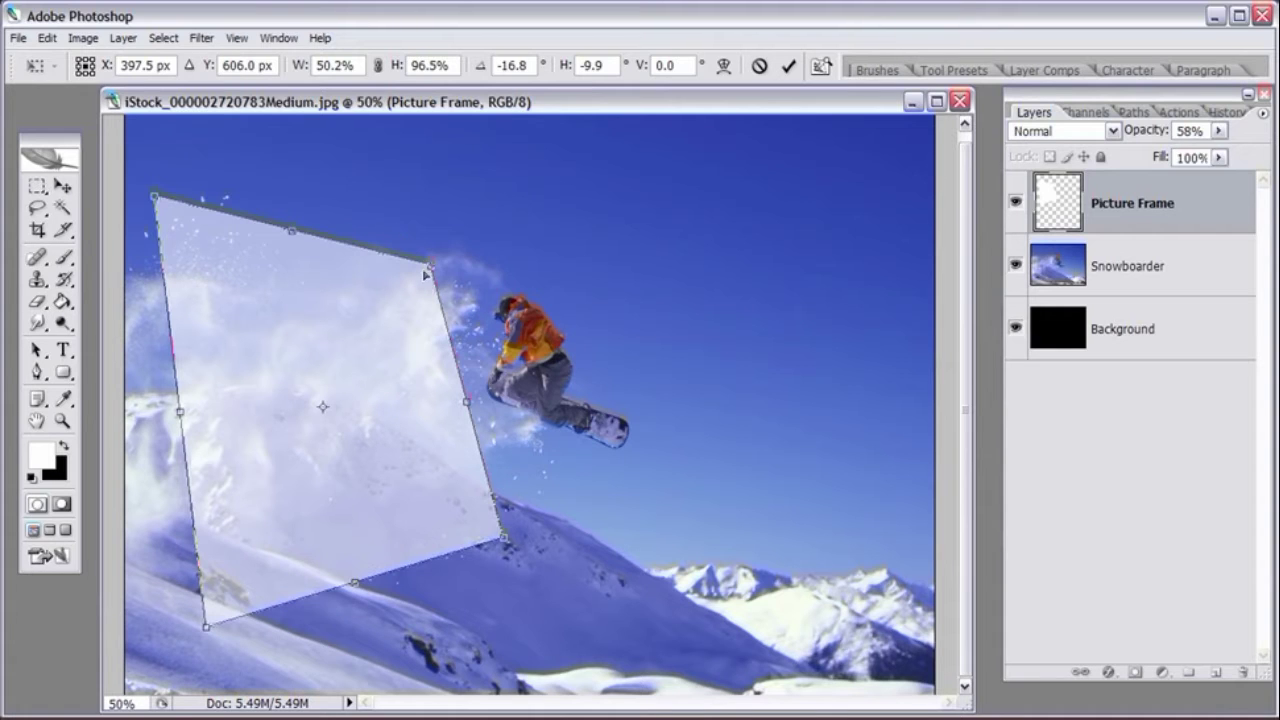
# Step: Free-transform the frame, shrinking it slightly from the bottom-right corner to 48.3% × 91.7%
pyautogui.click(47, 38)
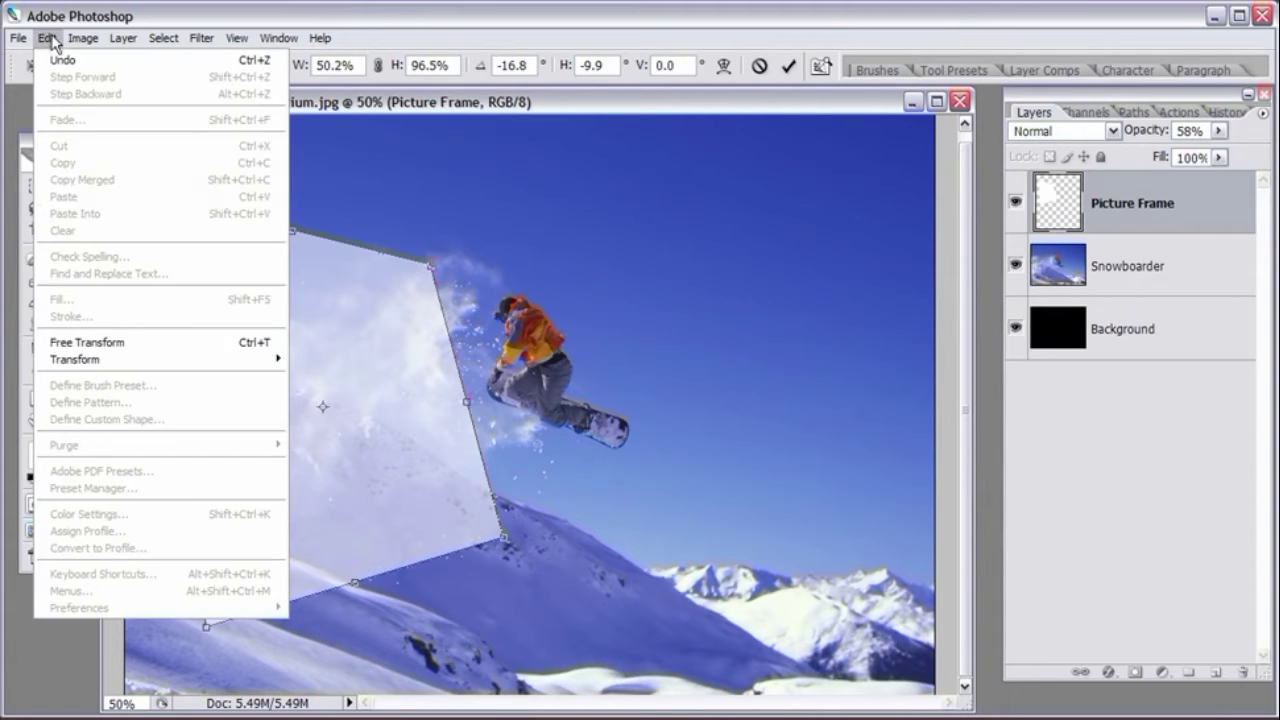
pyautogui.click(64, 344)
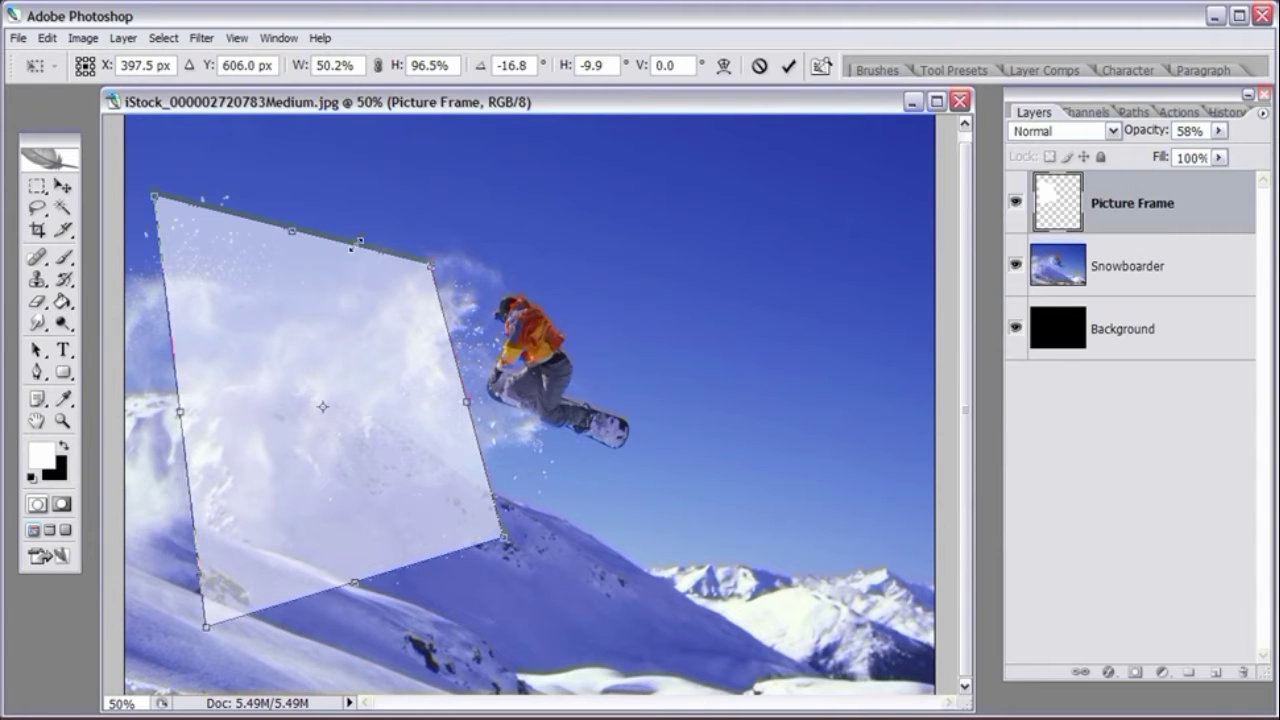
pyautogui.moveTo(507, 538)
pyautogui.mouseDown()
pyautogui.moveTo(468, 488)
pyautogui.moveTo(522, 556)
pyautogui.moveTo(470, 511)
pyautogui.moveTo(494, 519)
pyautogui.mouseUp()
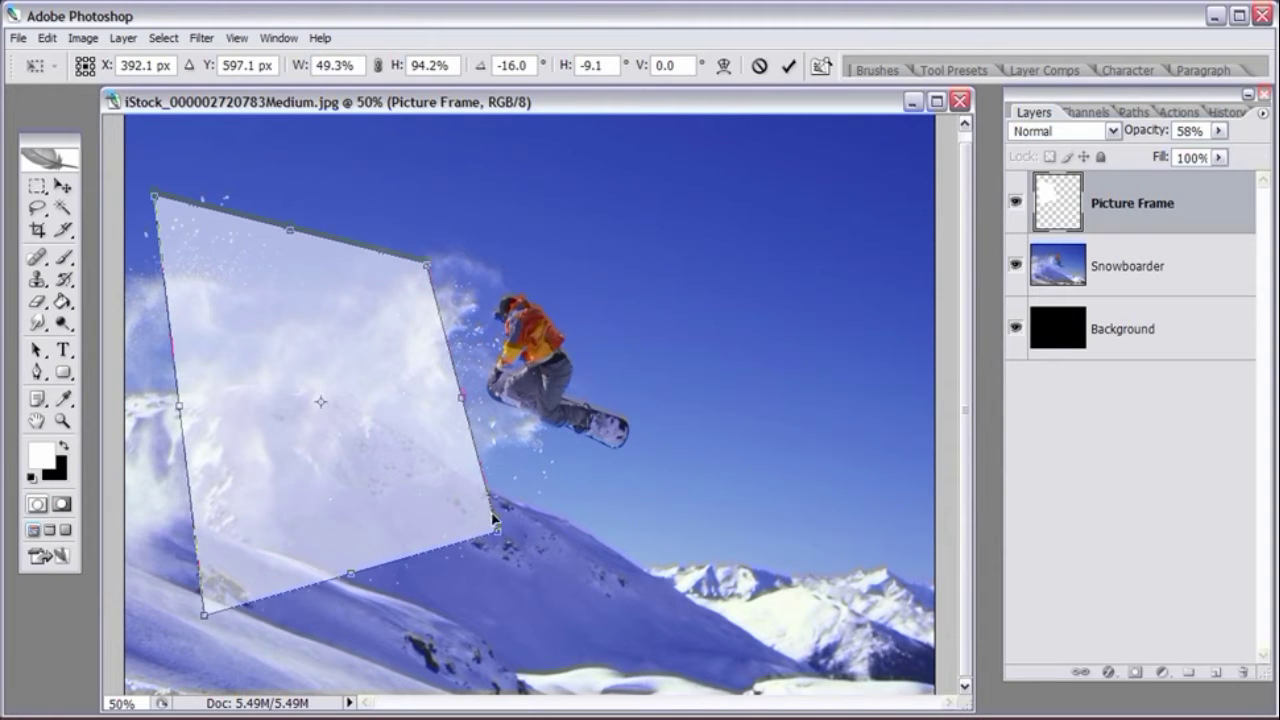
pyautogui.moveTo(494, 519); pyautogui.dragTo(489, 512)
# Step: Switch the active transform to Distort mode
pyautogui.click(58, 40)
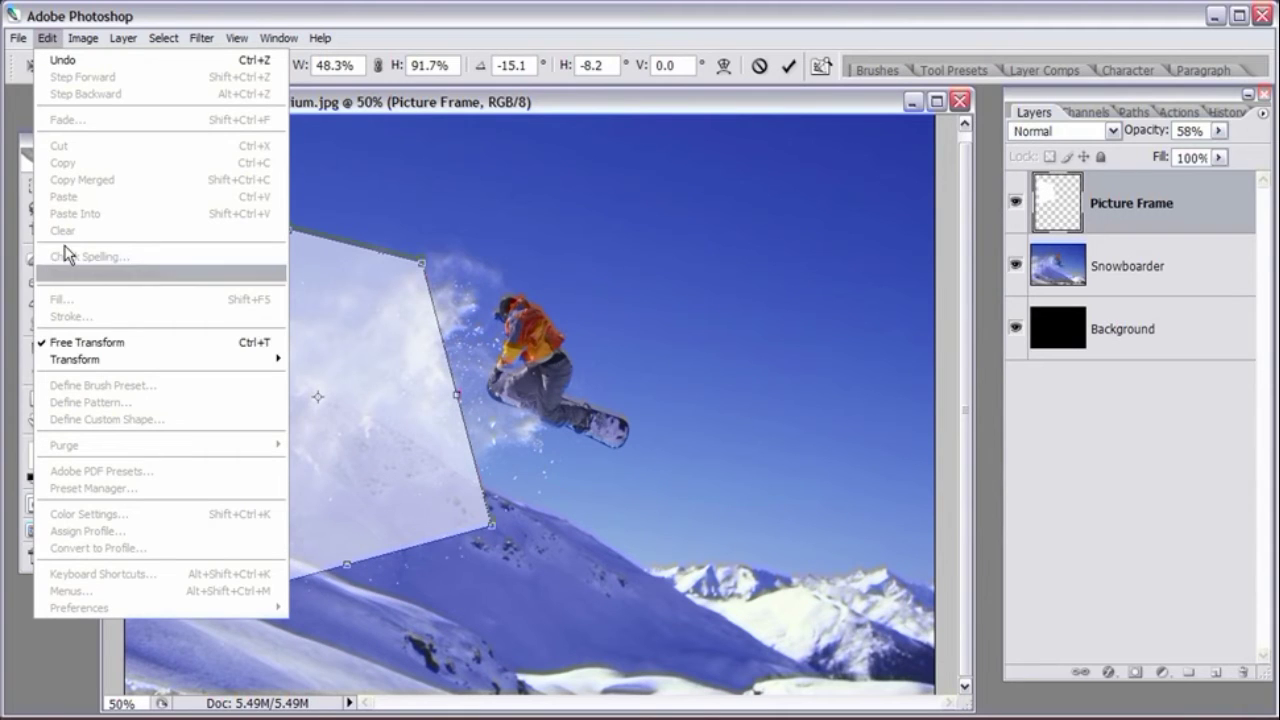
pyautogui.moveTo(263, 359)
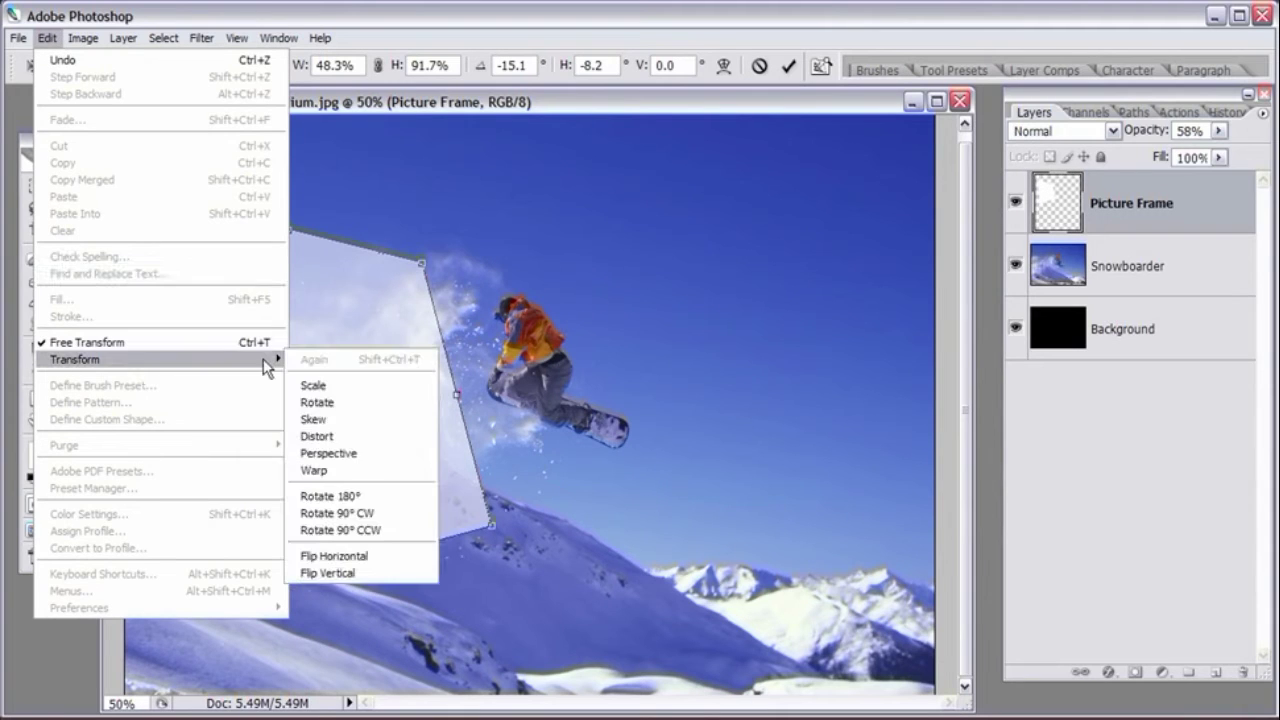
pyautogui.click(320, 443)
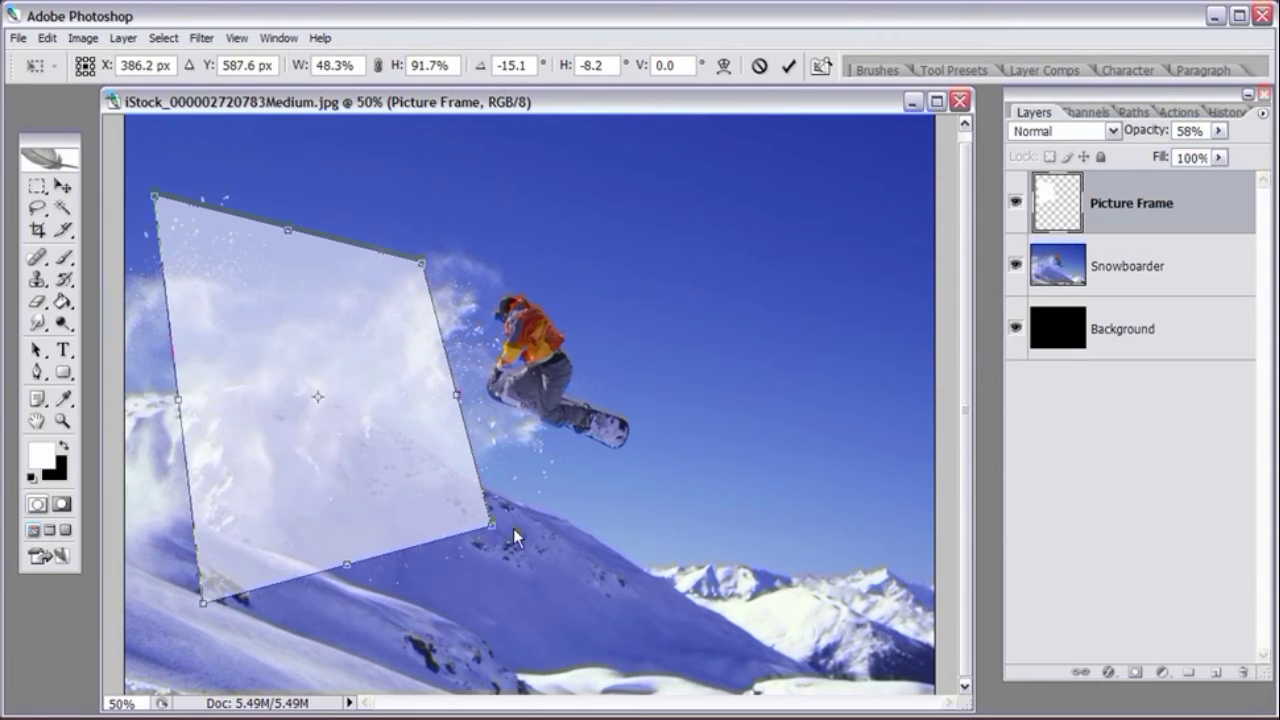
# Step: Adjust the frame's top-left, top-right and right-edge handles in Distort mode
pyautogui.moveTo(493, 528); pyautogui.dragTo(497, 518)
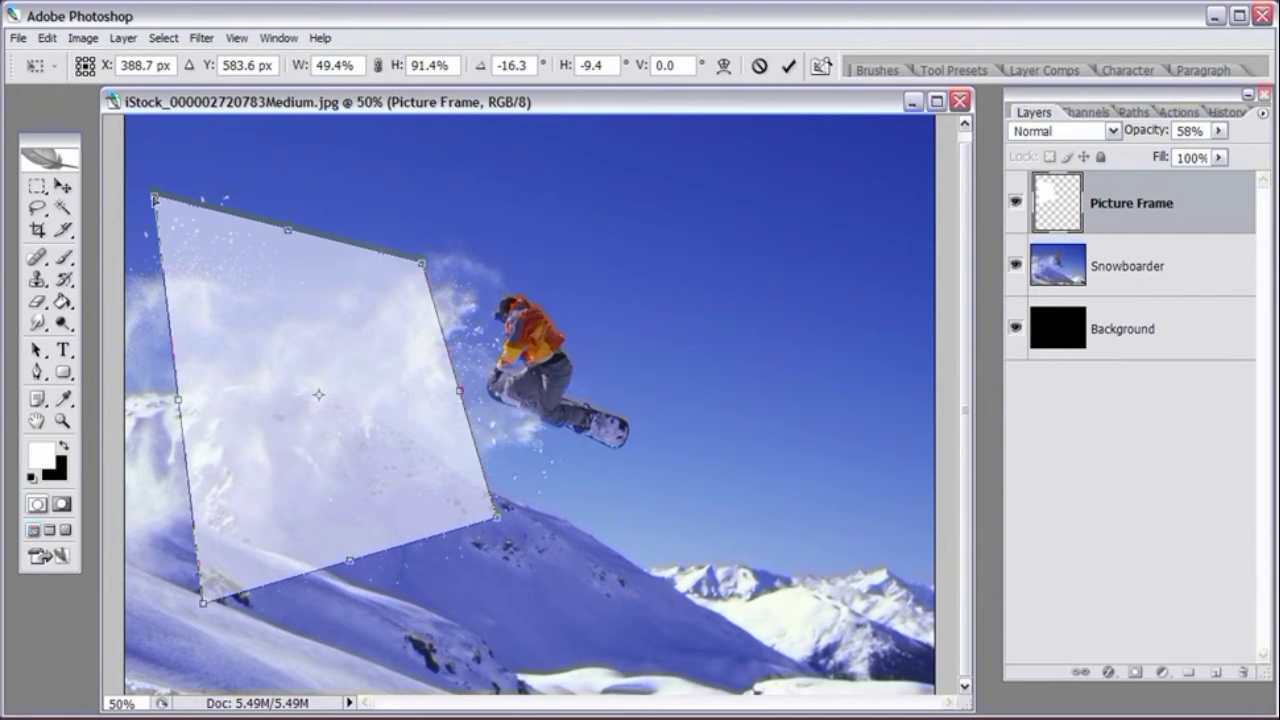
pyautogui.moveTo(155, 198)
pyautogui.mouseDown()
pyautogui.moveTo(153, 174)
pyautogui.moveTo(153, 186)
pyautogui.mouseUp()
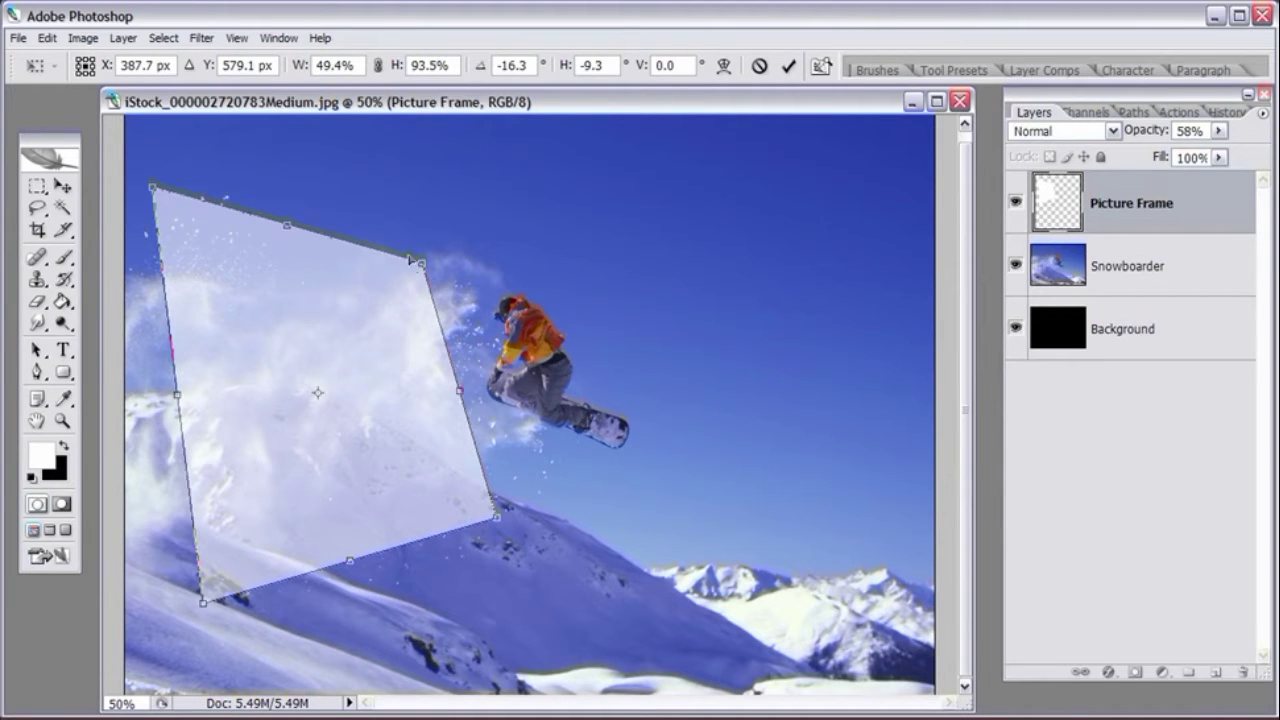
pyautogui.moveTo(422, 268); pyautogui.dragTo(422, 274)
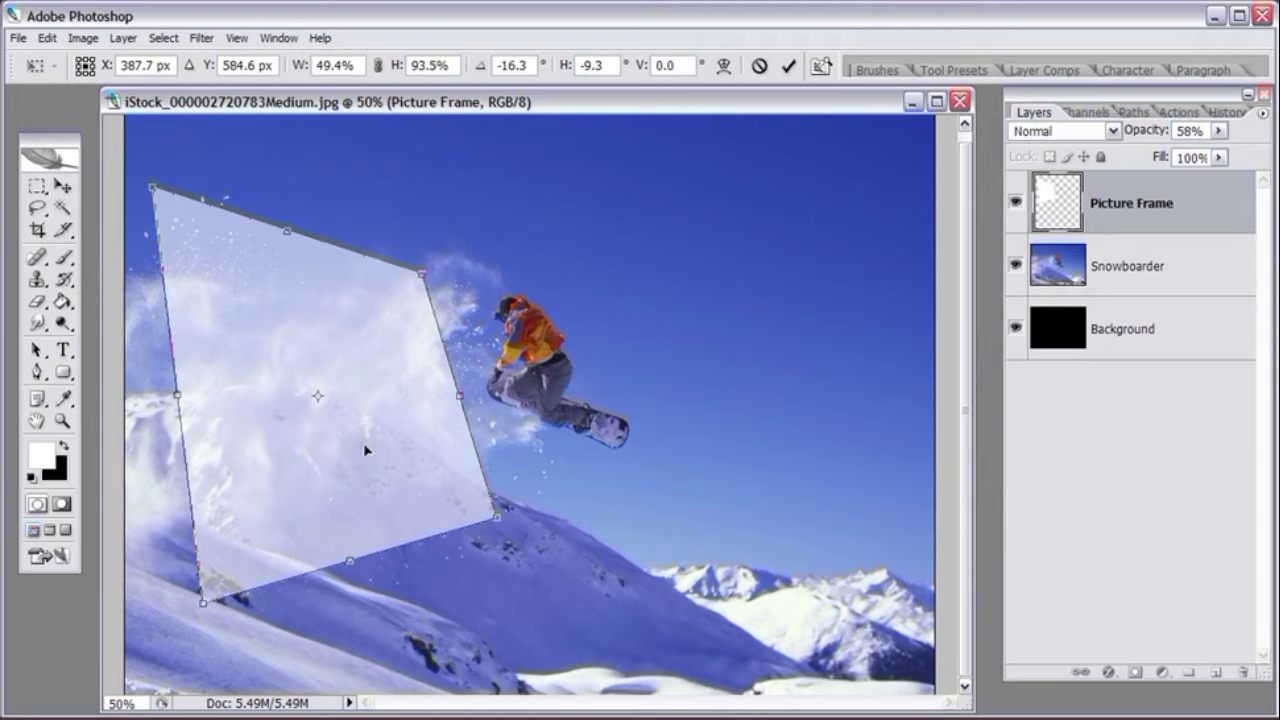
pyautogui.moveTo(425, 280); pyautogui.dragTo(433, 283)
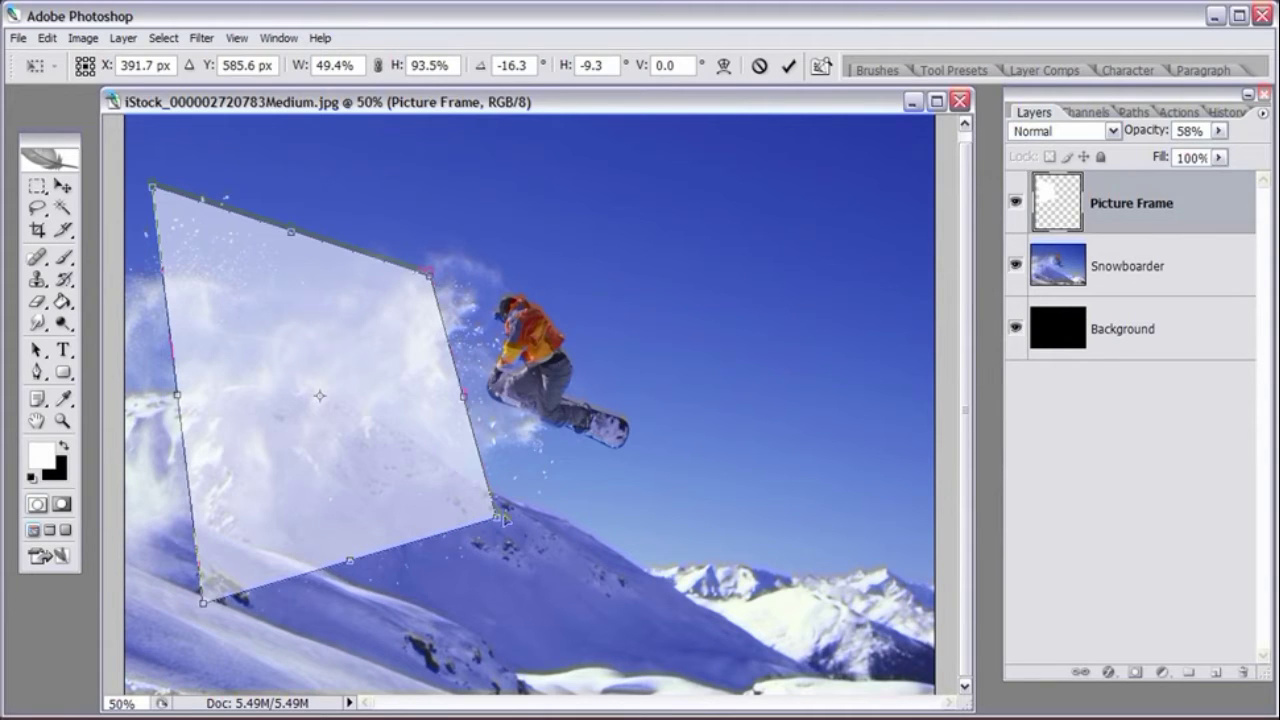
pyautogui.moveTo(432, 283)
pyautogui.mouseDown()
pyautogui.moveTo(389, 143)
pyautogui.moveTo(428, 268)
pyautogui.mouseUp()
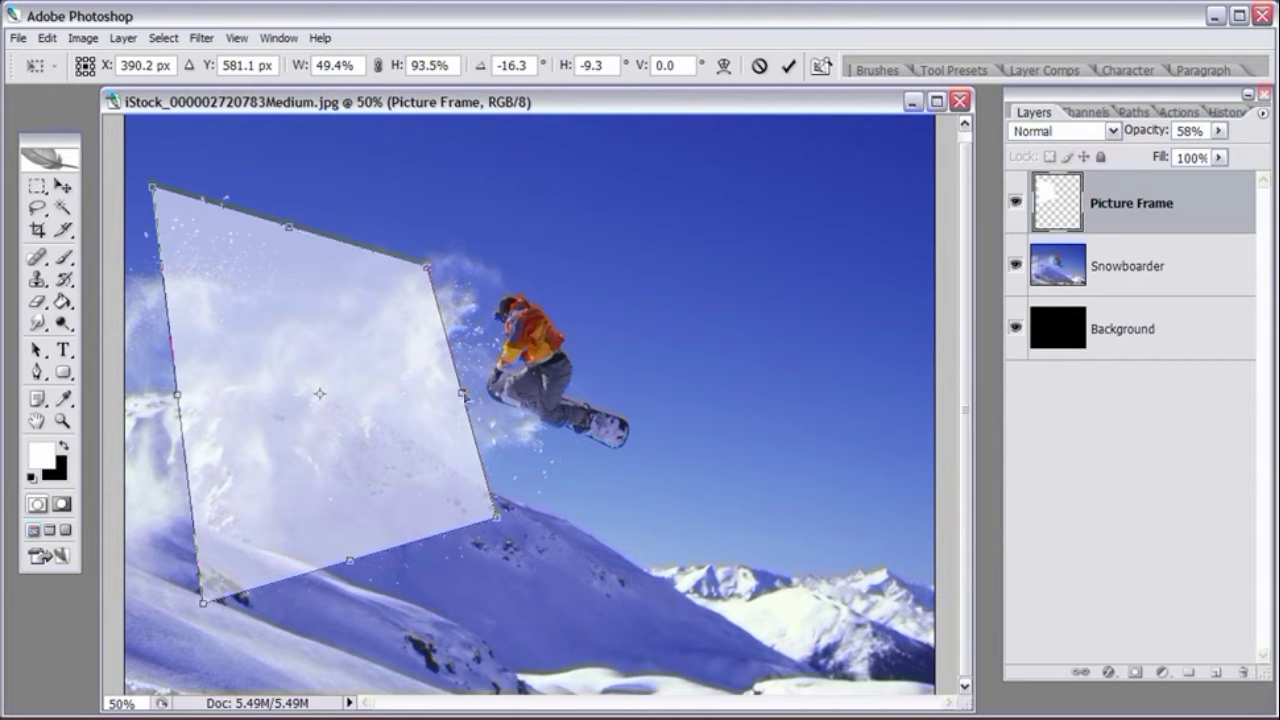
pyautogui.moveTo(462, 394)
pyautogui.mouseDown()
pyautogui.moveTo(443, 396)
pyautogui.moveTo(453, 386)
pyautogui.mouseUp()
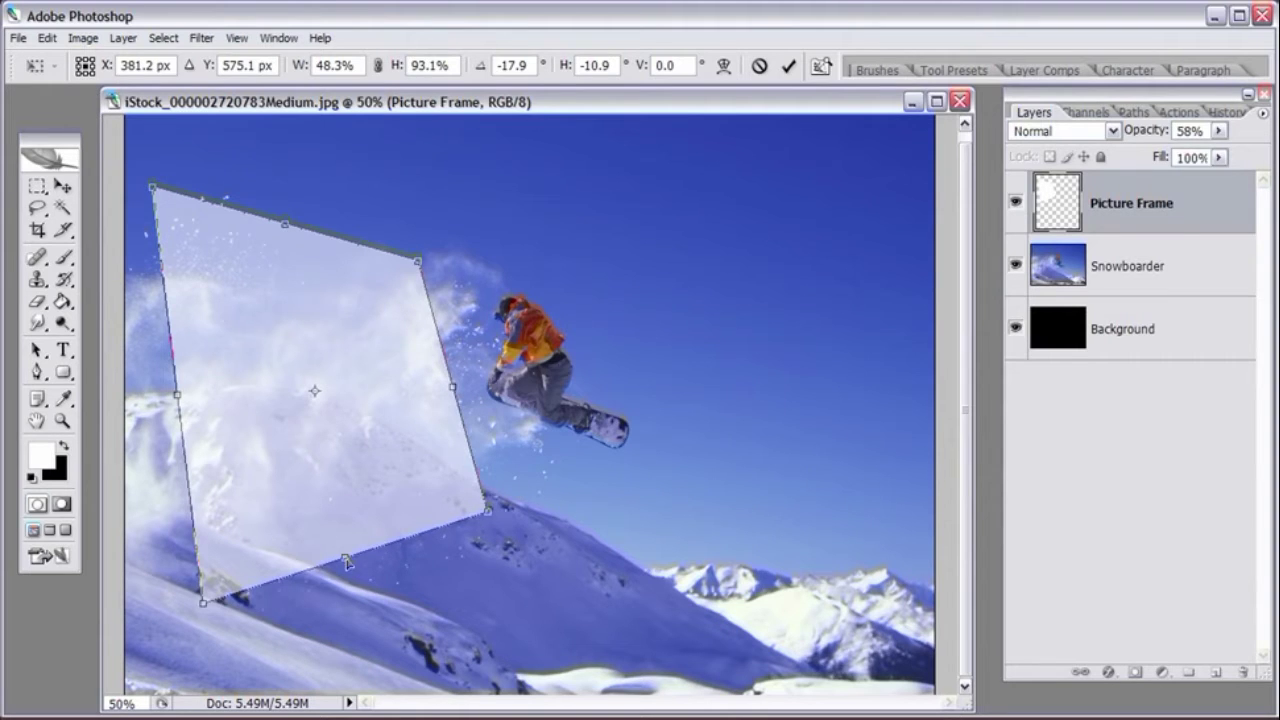
# Step: Extend the bottom and nudge the frame right, reaching 42.7% width, 92.2% height, -19.2°
pyautogui.moveTo(345, 560); pyautogui.dragTo(351, 577)
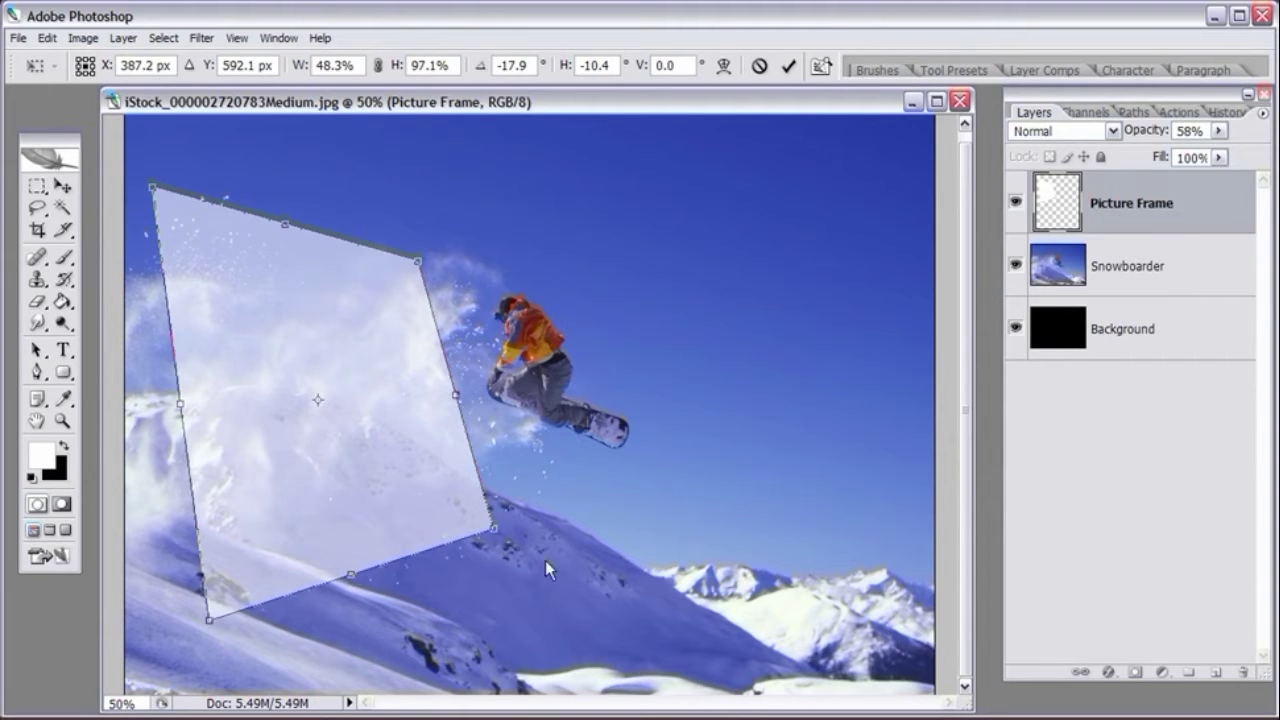
pyautogui.moveTo(494, 528); pyautogui.dragTo(496, 524)
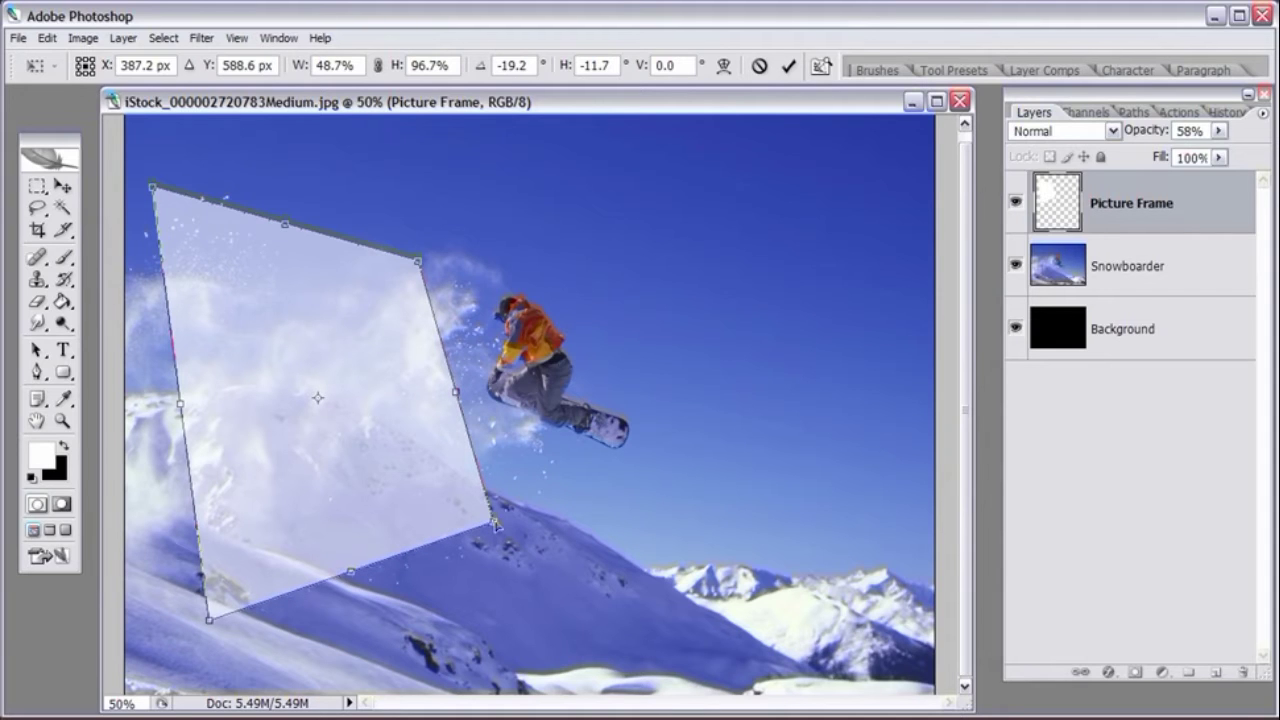
pyautogui.press('Right')
pyautogui.press('Right')
pyautogui.press('Right')
pyautogui.press('Right')
pyautogui.press('Right')
pyautogui.press('Right')
pyautogui.press('Right')
pyautogui.press('Right')
pyautogui.press('Right')
pyautogui.press('Right')
pyautogui.moveTo(157, 188); pyautogui.dragTo(159, 195)
pyautogui.moveTo(497, 520); pyautogui.dragTo(465, 508)
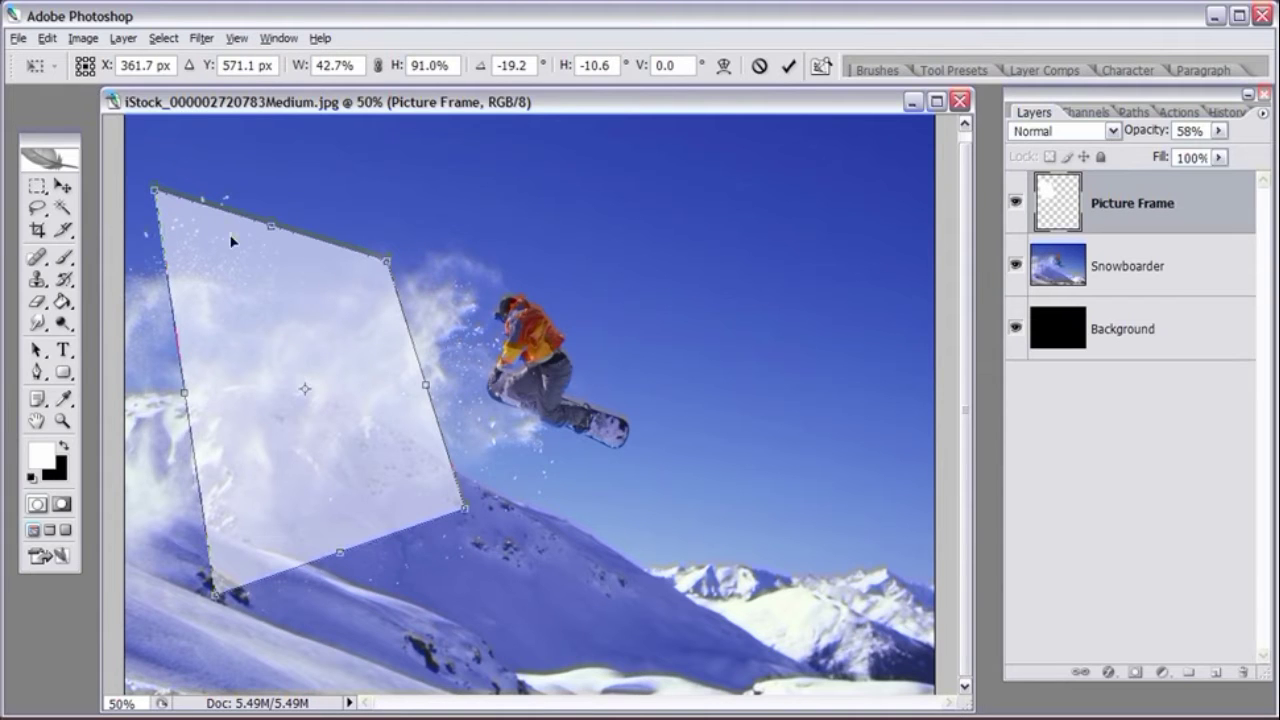
pyautogui.moveTo(156, 190); pyautogui.dragTo(156, 186)
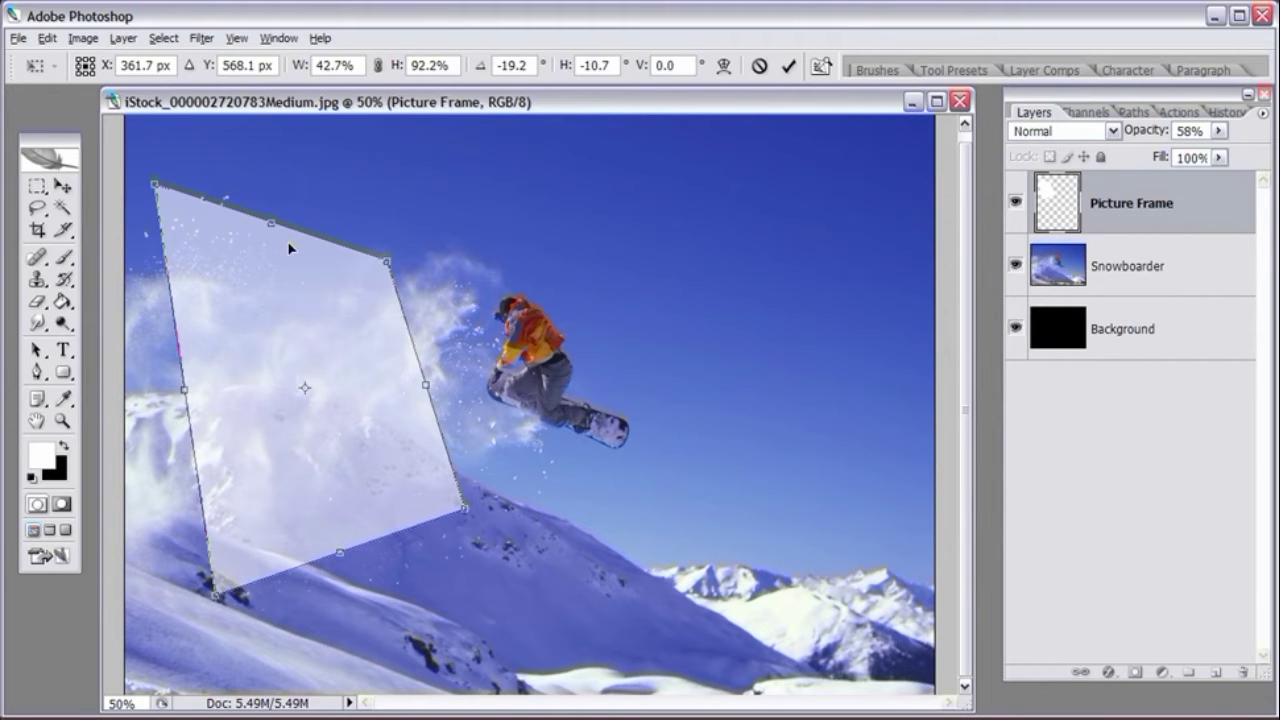
# Step: Cancel the 'Apply the transformation?' prompt so the distortion stays editable
pyautogui.click(62, 186)
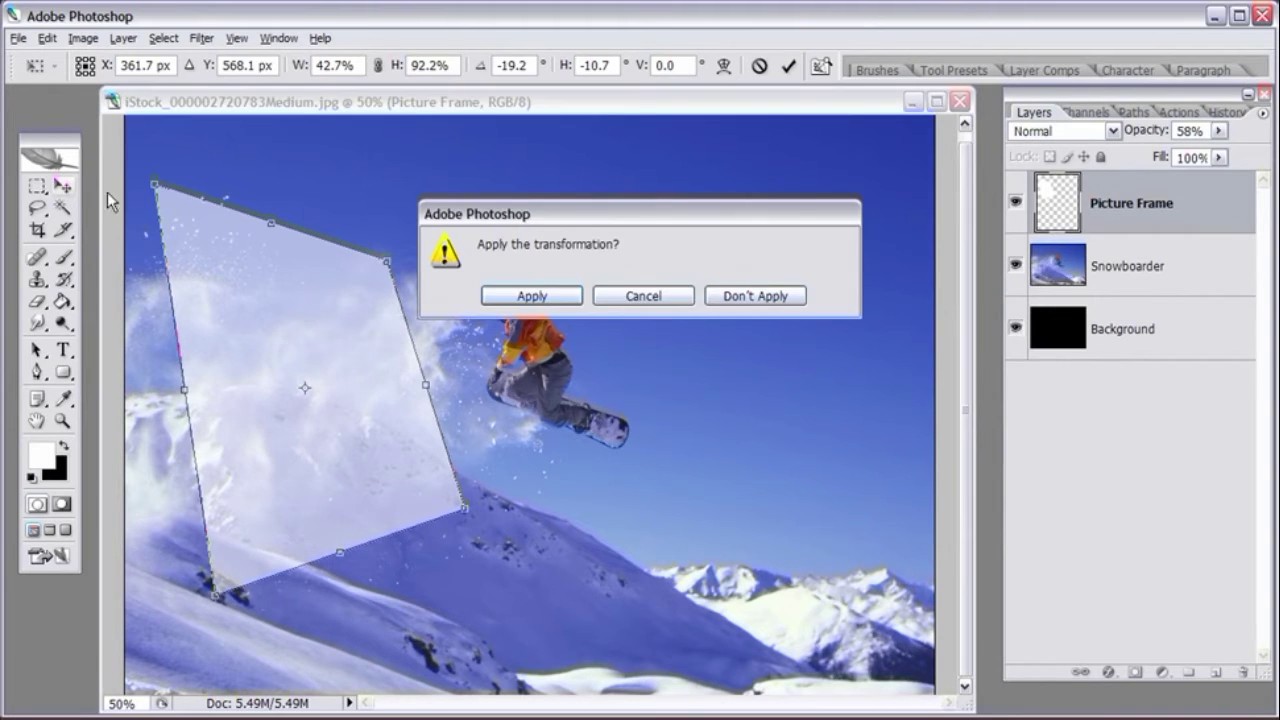
pyautogui.click(645, 293)
pyautogui.click(61, 190)
pyautogui.click(645, 296)
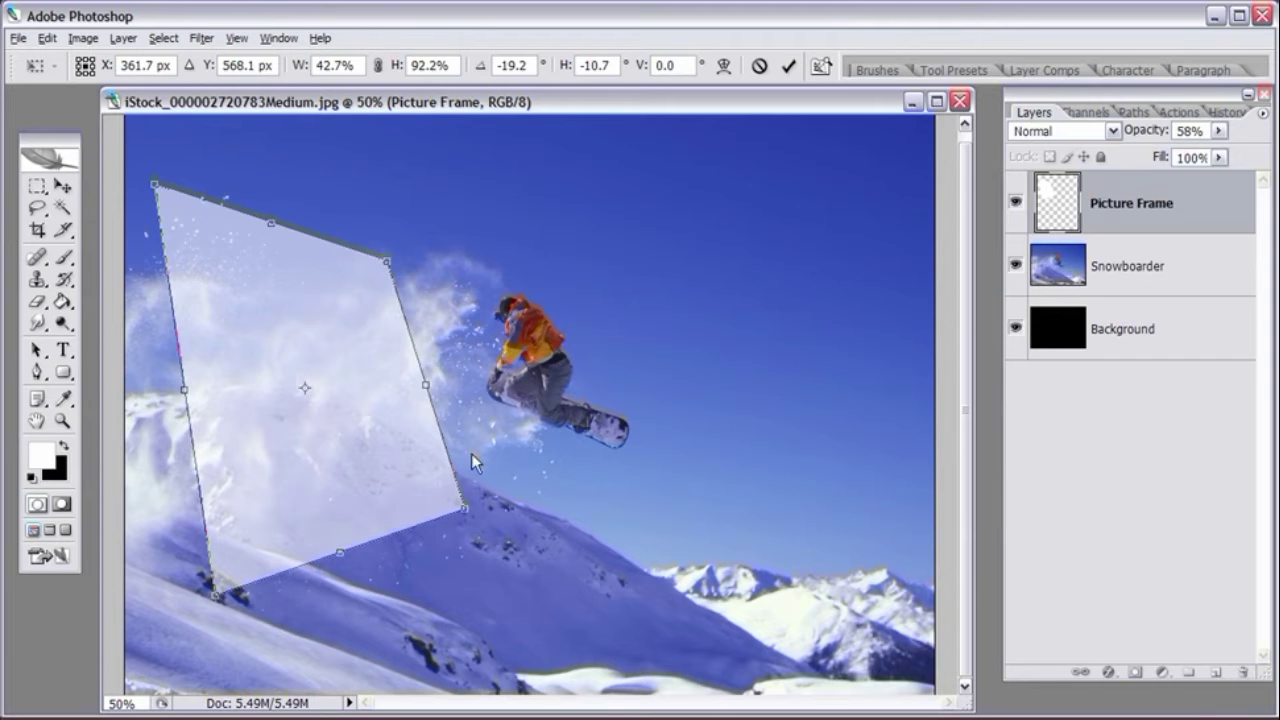
# Step: Fine-tune the top-right corner, leaving the frame at X 358.7 px, Y 574.1 px
pyautogui.moveTo(390, 264); pyautogui.dragTo(397, 308)
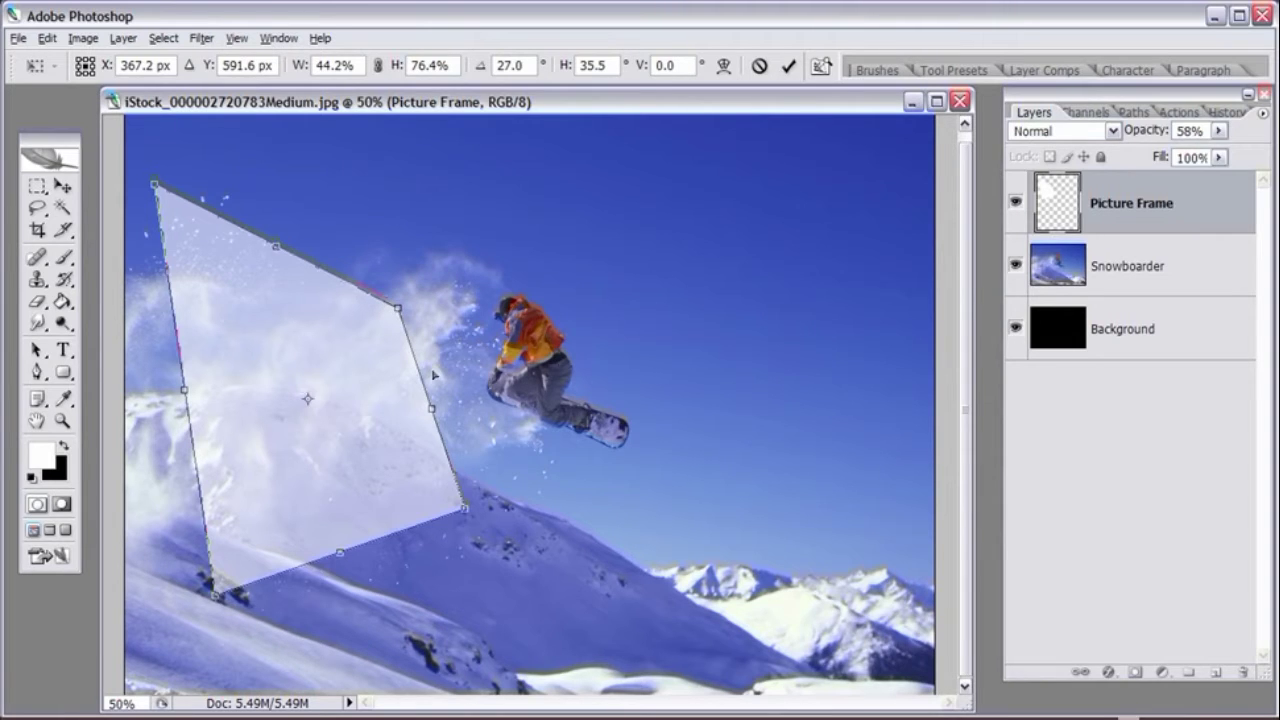
pyautogui.moveTo(397, 309)
pyautogui.mouseDown()
pyautogui.moveTo(392, 272)
pyautogui.moveTo(392, 300)
pyautogui.moveTo(385, 287)
pyautogui.mouseUp()
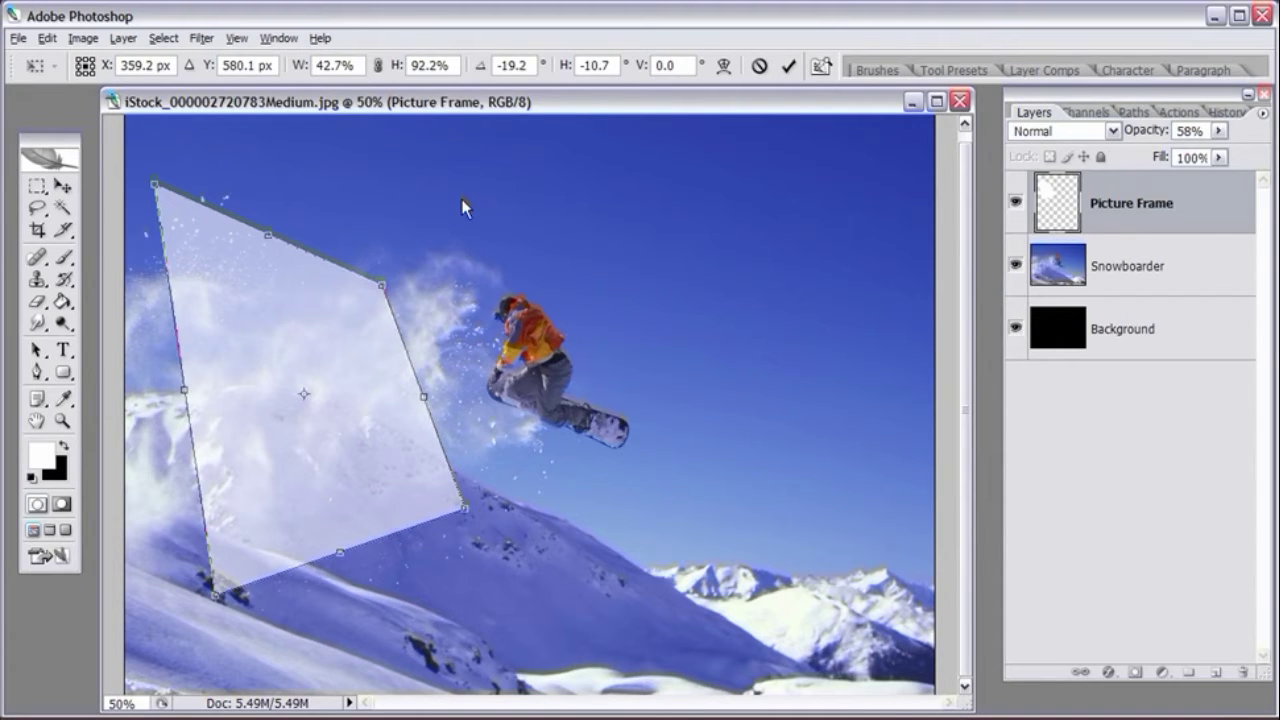
pyautogui.moveTo(386, 288); pyautogui.dragTo(385, 277)
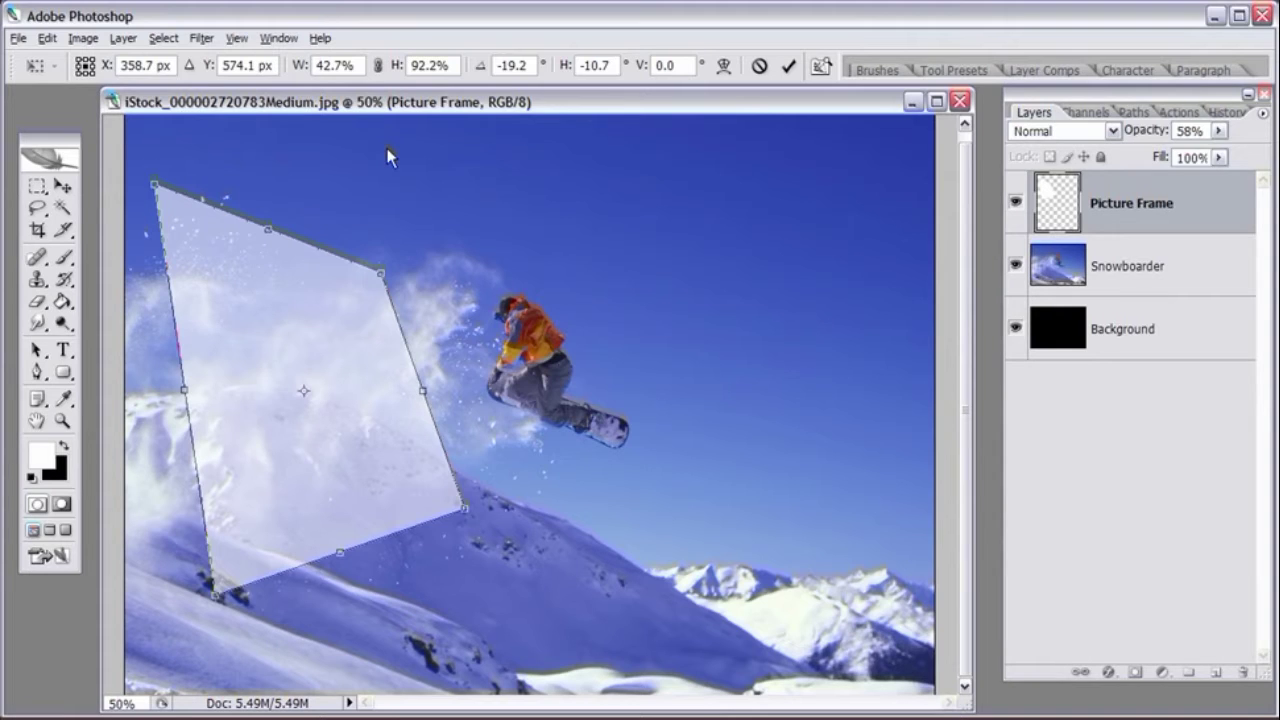
# Step: Commit the distortion, fixing the frame as a tilted quadrilateral
pyautogui.press('Return')
pyautogui.press('g')
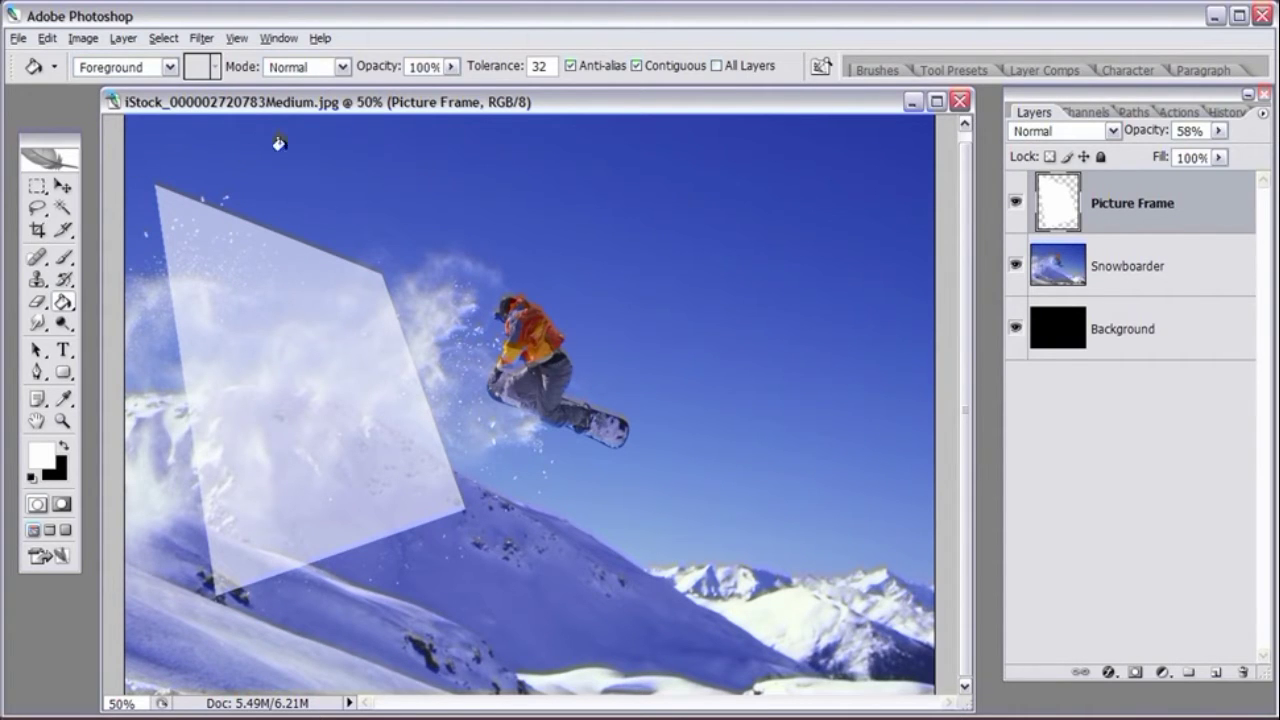
pyautogui.click(37, 188)
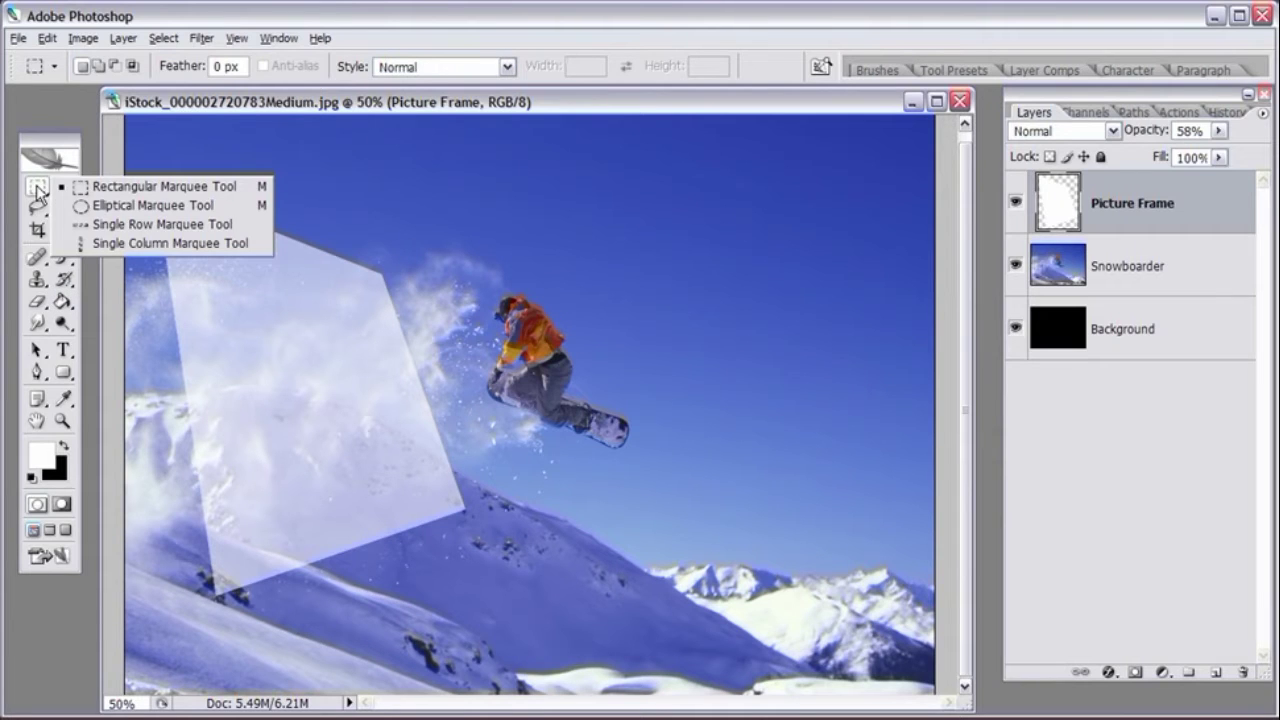
# Step: Choose the Polygonal Lasso tool and zoom in on the snowboarder
pyautogui.click(37, 207)
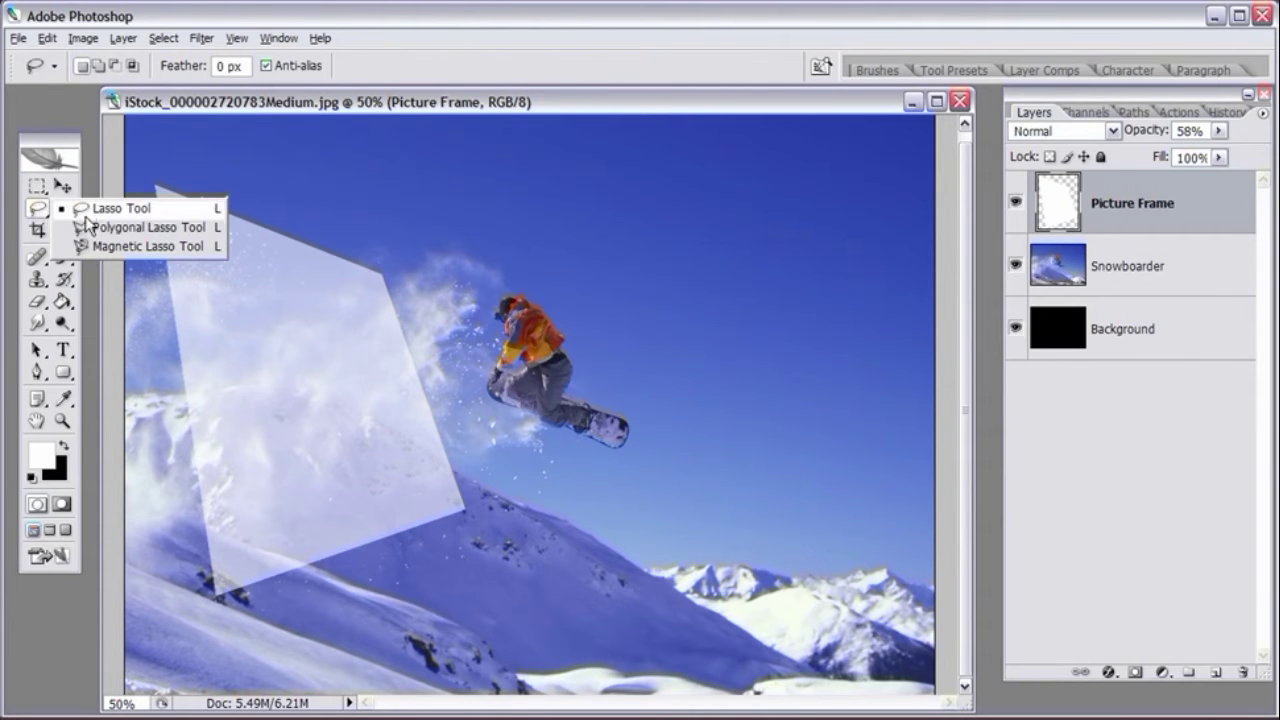
pyautogui.click(90, 227)
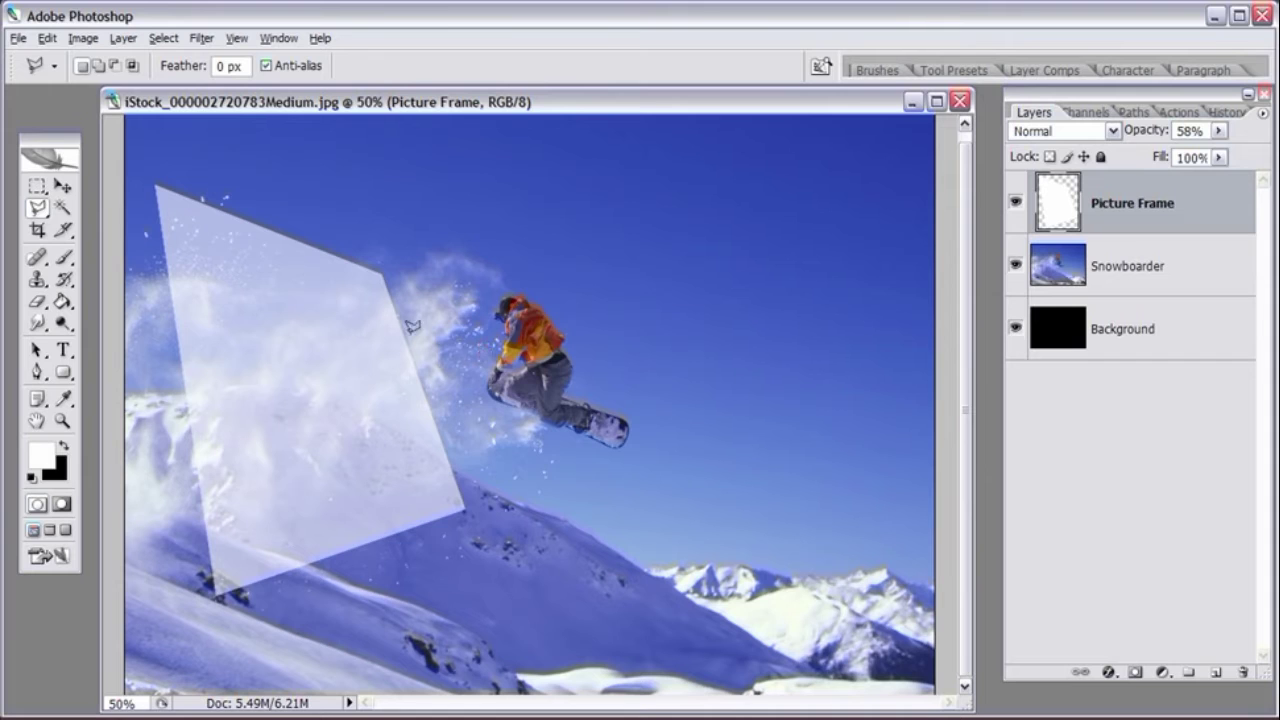
pyautogui.click(62, 421)
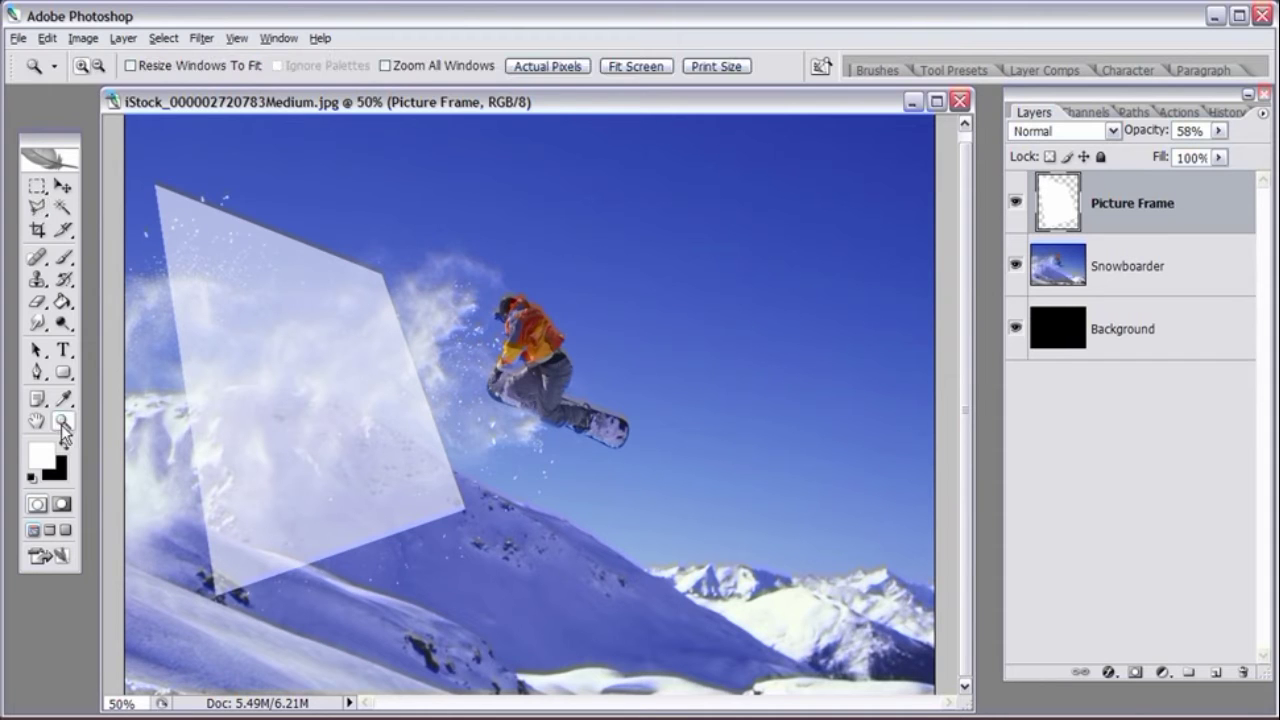
pyautogui.click(480, 407)
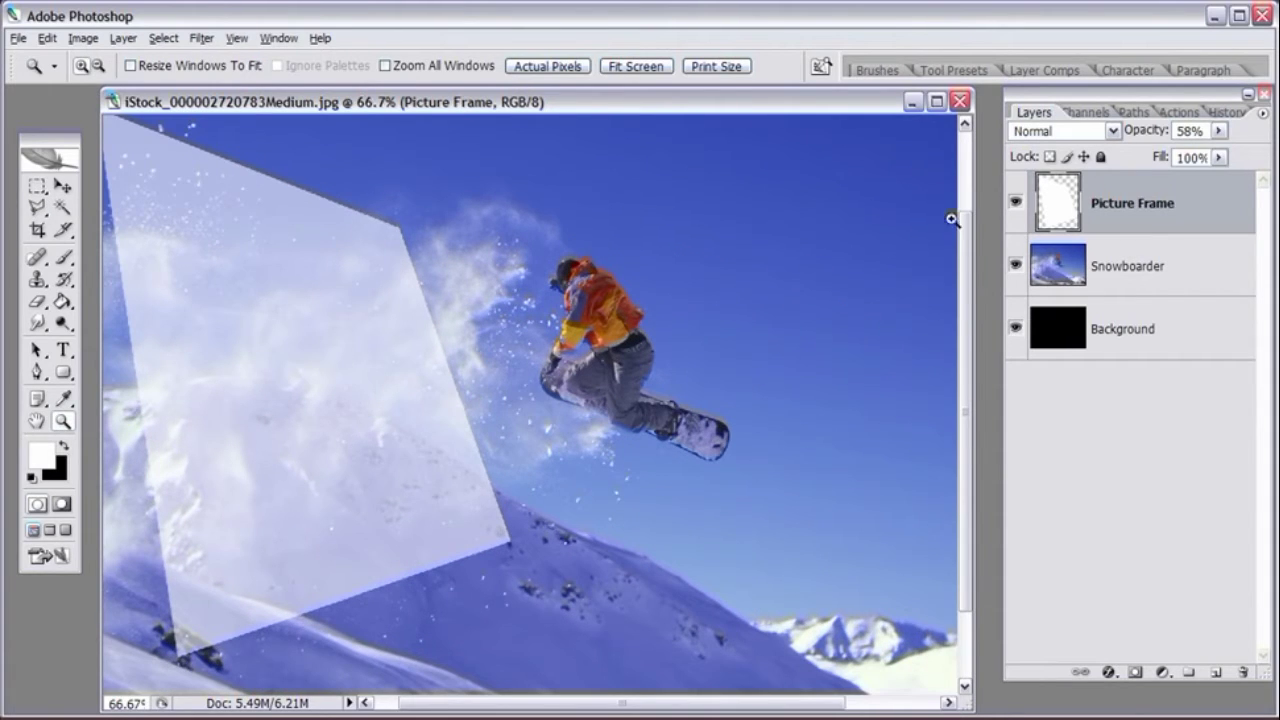
pyautogui.moveTo(967, 226); pyautogui.dragTo(967, 218)
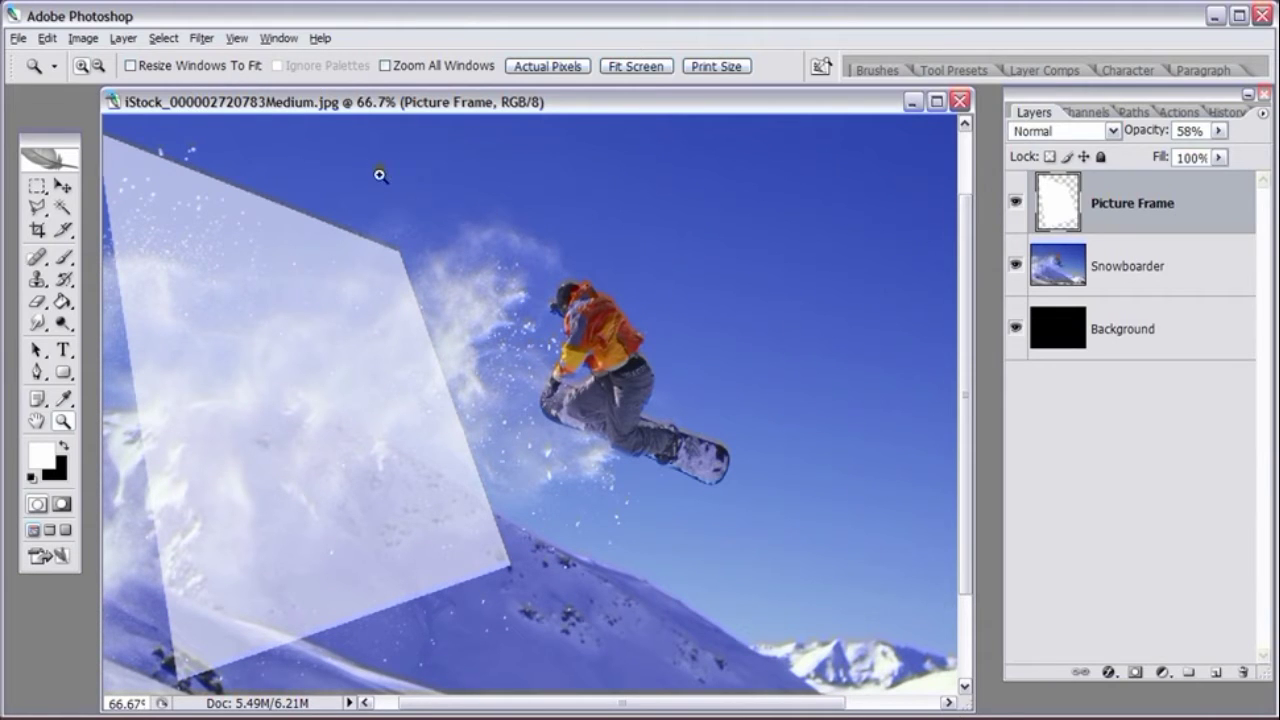
pyautogui.click(62, 186)
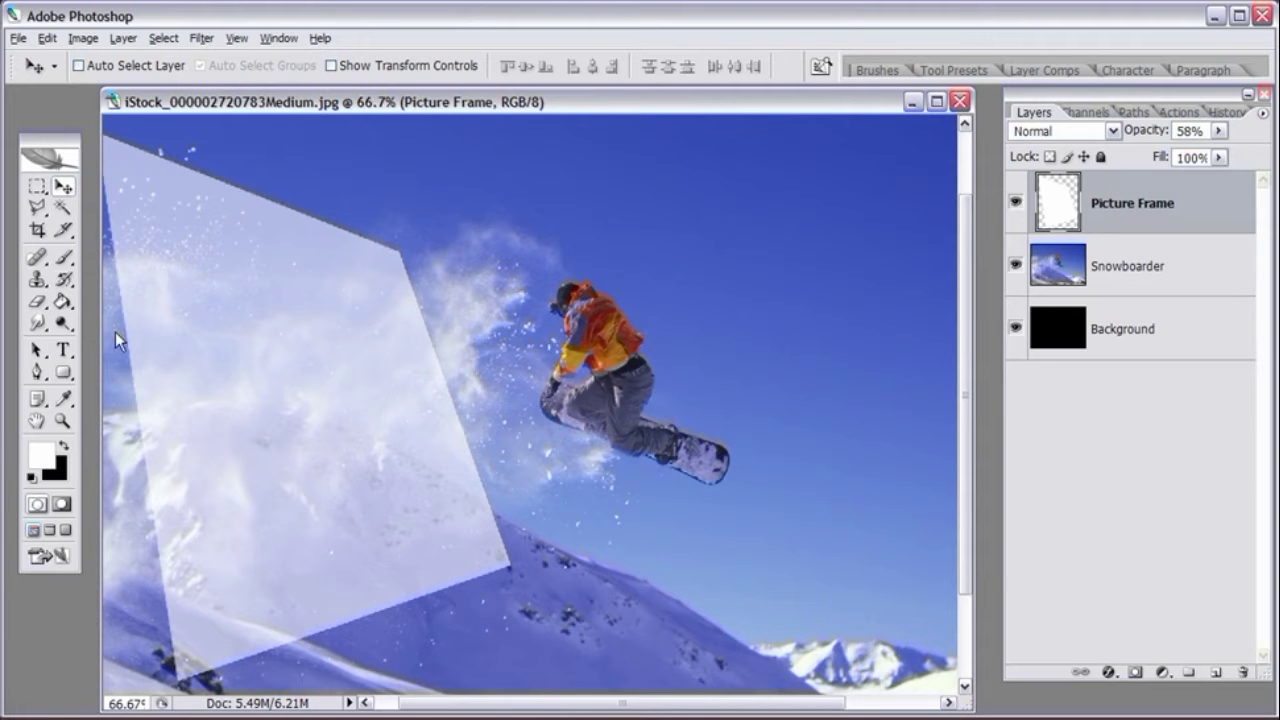
# Step: Select the Brush tool and make red the foreground colour
pyautogui.click(62, 257)
pyautogui.click(45, 455)
pyautogui.click(1262, 440)
pyautogui.press('Return')
pyautogui.rightClick(484, 290)
pyautogui.click(528, 334)
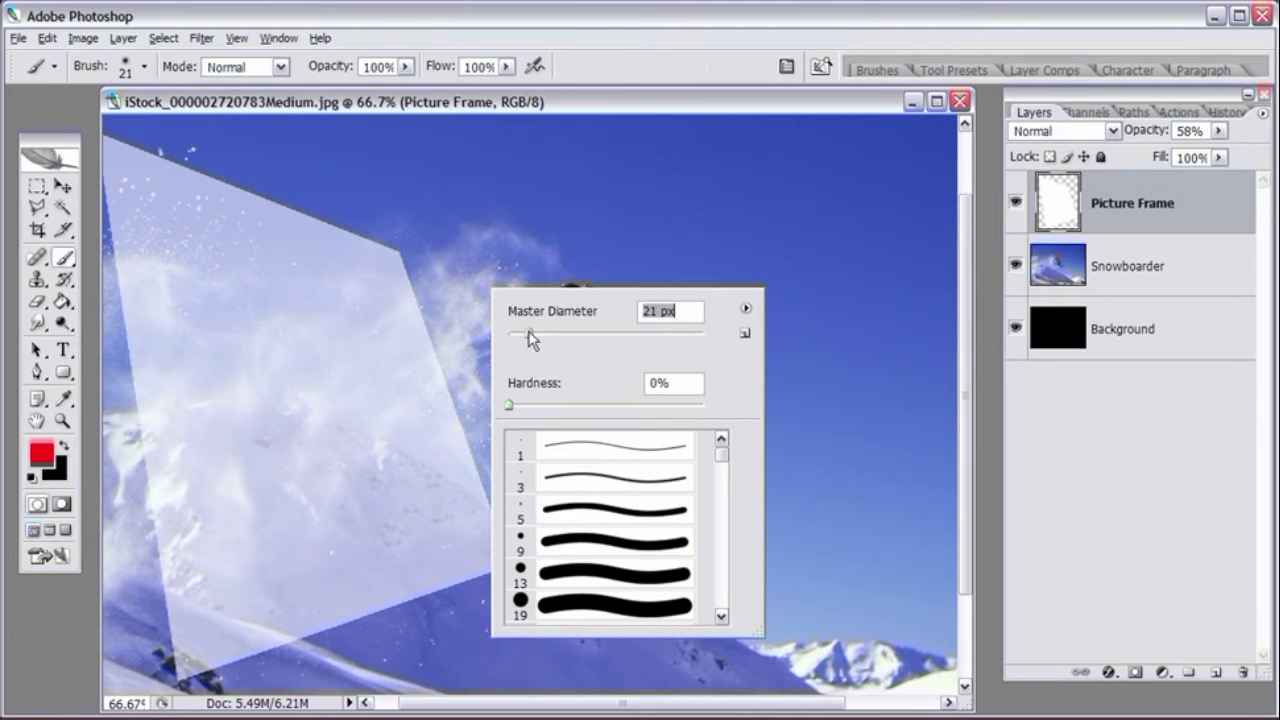
pyautogui.click(532, 104)
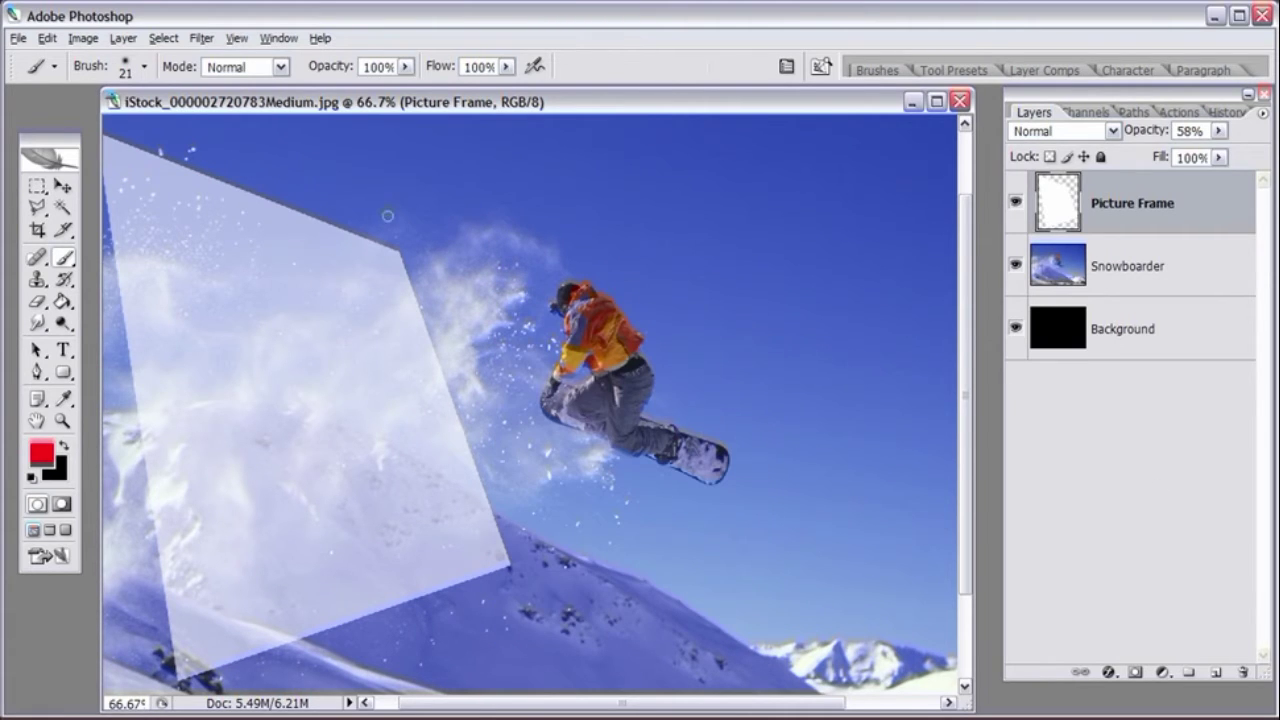
pyautogui.moveTo(393, 206)
pyautogui.mouseDown()
pyautogui.moveTo(504, 569)
pyautogui.moveTo(535, 630)
pyautogui.moveTo(576, 645)
pyautogui.moveTo(684, 598)
pyautogui.moveTo(751, 492)
pyautogui.moveTo(754, 451)
pyautogui.moveTo(753, 367)
pyautogui.moveTo(720, 289)
pyautogui.moveTo(653, 210)
pyautogui.moveTo(592, 175)
pyautogui.mouseUp()
pyautogui.moveTo(451, 170)
pyautogui.mouseDown()
pyautogui.moveTo(404, 178)
pyautogui.moveTo(393, 207)
pyautogui.mouseUp()
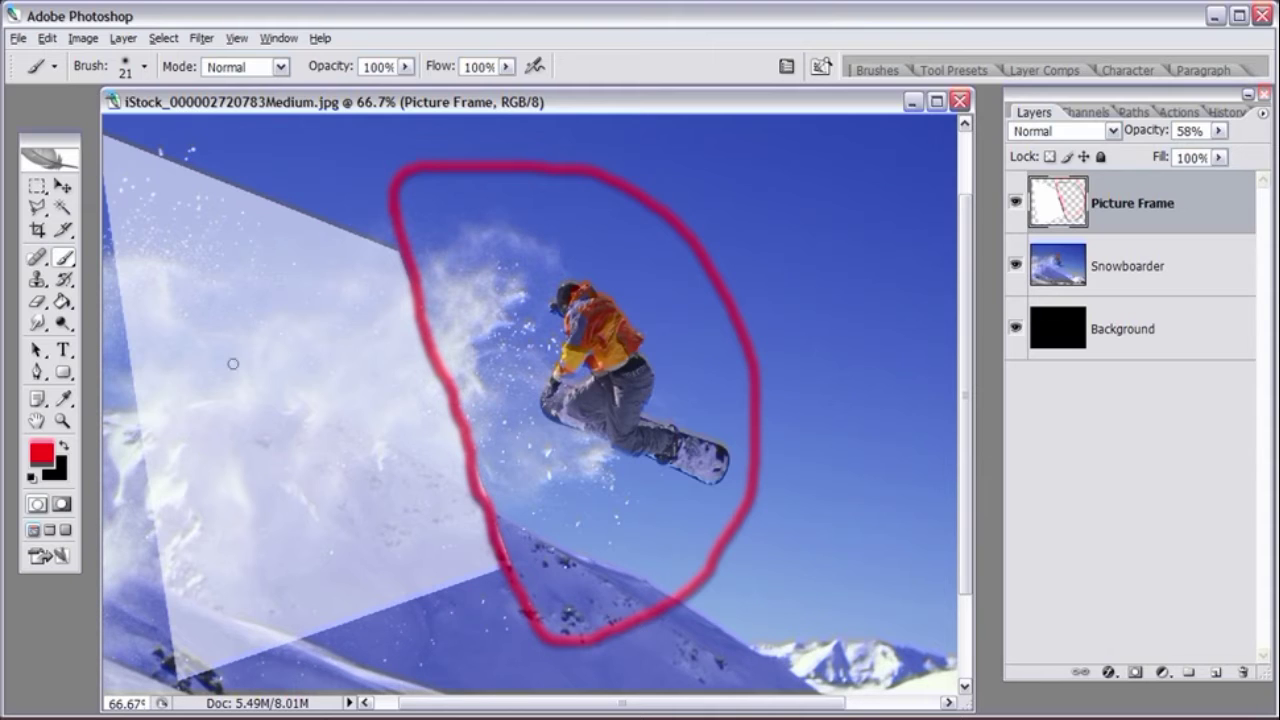
pyautogui.hotkey('ctrl', 'z')
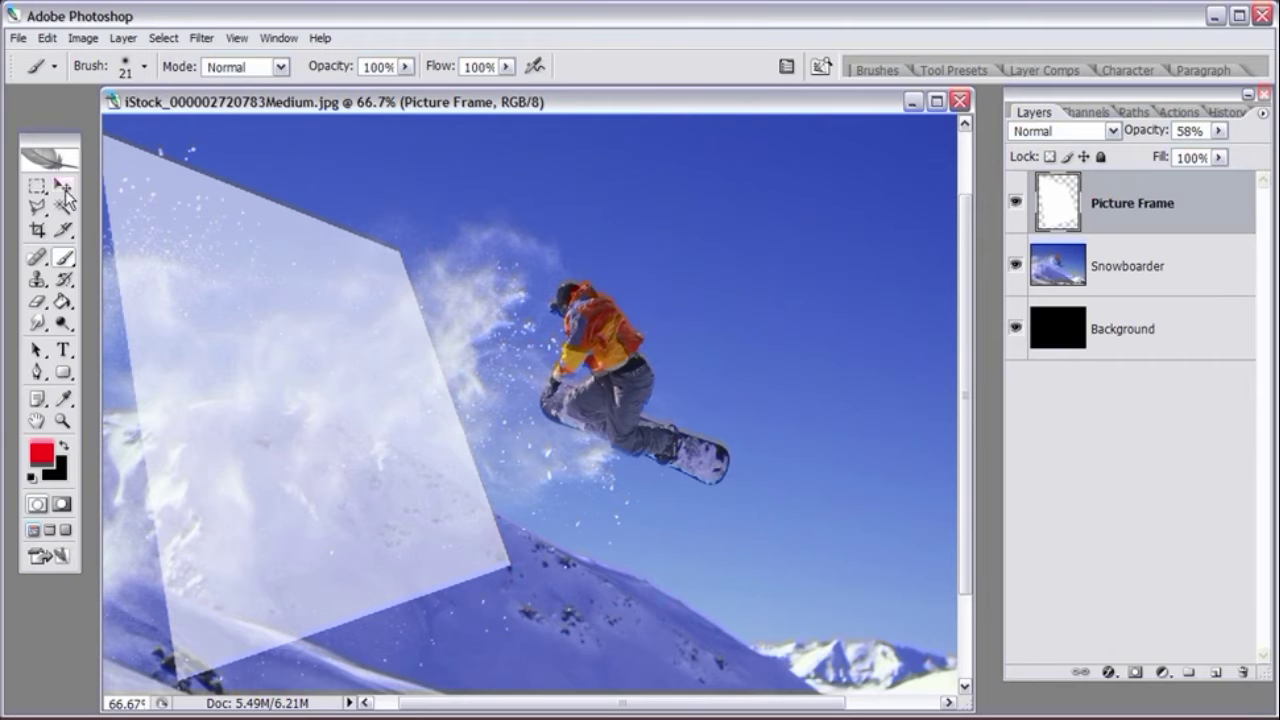
# Step: Select the Polygonal Lasso tool and toggle the Picture Frame layer's visibility to check it
pyautogui.click(39, 208)
pyautogui.moveTo(41, 213); pyautogui.dragTo(90, 228)
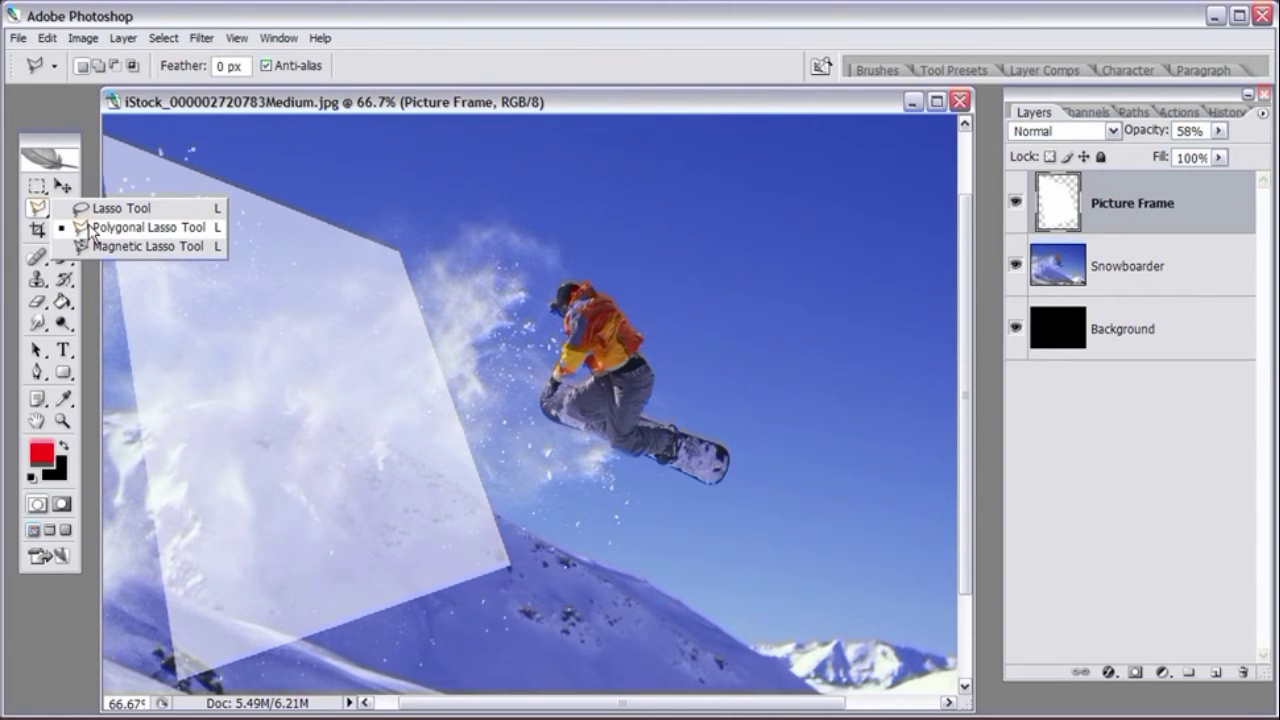
pyautogui.moveTo(91, 230); pyautogui.dragTo(89, 226)
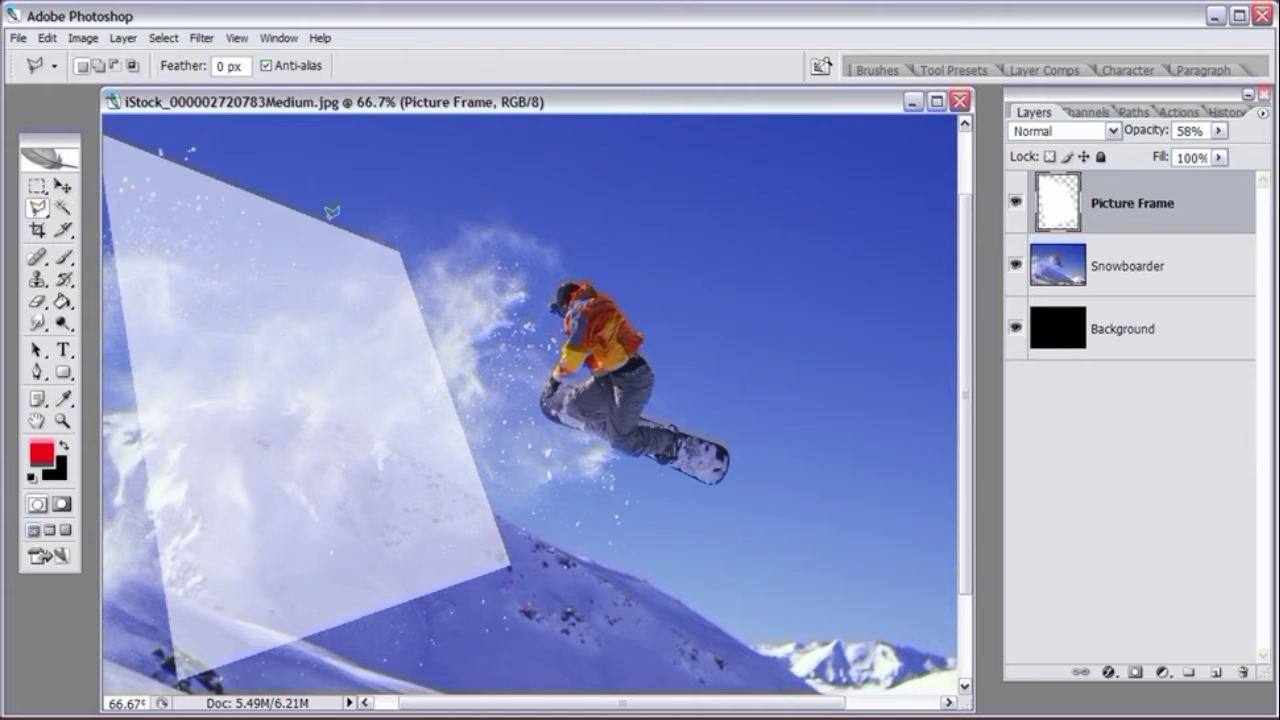
pyautogui.click(1015, 205)
pyautogui.click(1015, 205)
pyautogui.click(1016, 205)
pyautogui.click(1016, 205)
# Step: Lasso the snowboarder and spray from the frame's right edge, then hide Picture Frame
pyautogui.click(432, 188)
pyautogui.click(393, 253)
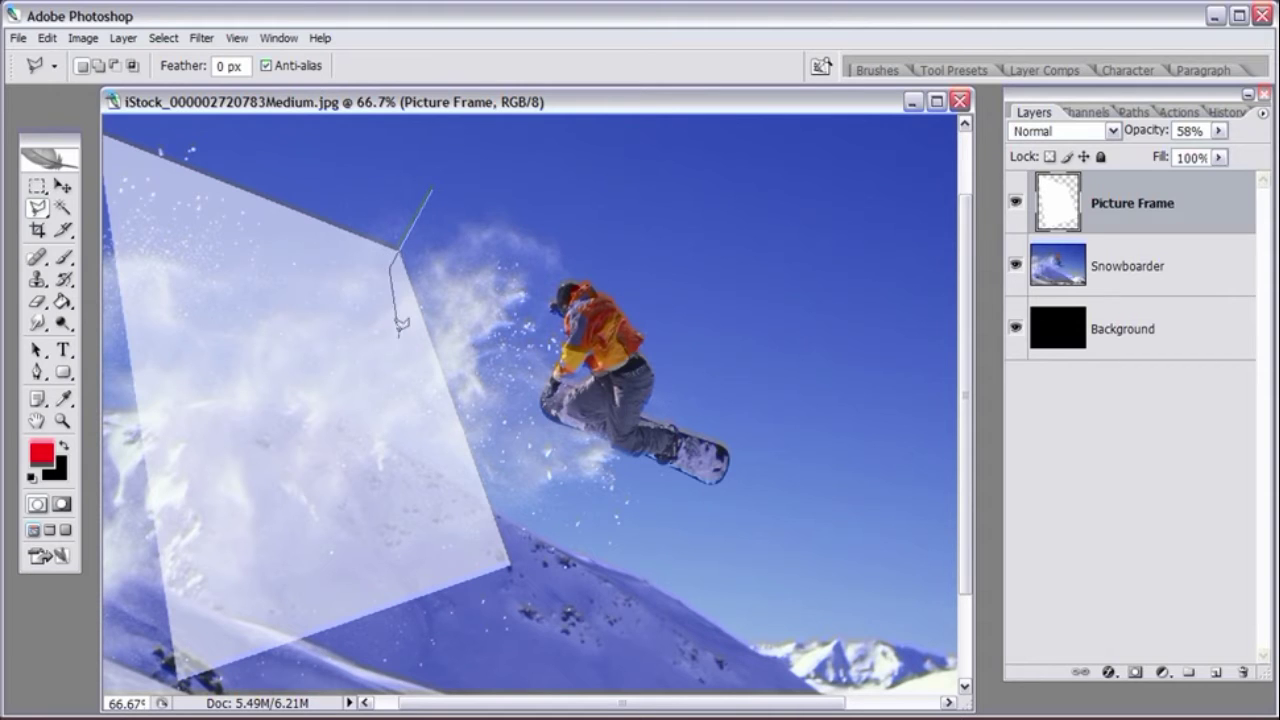
pyautogui.click(505, 562)
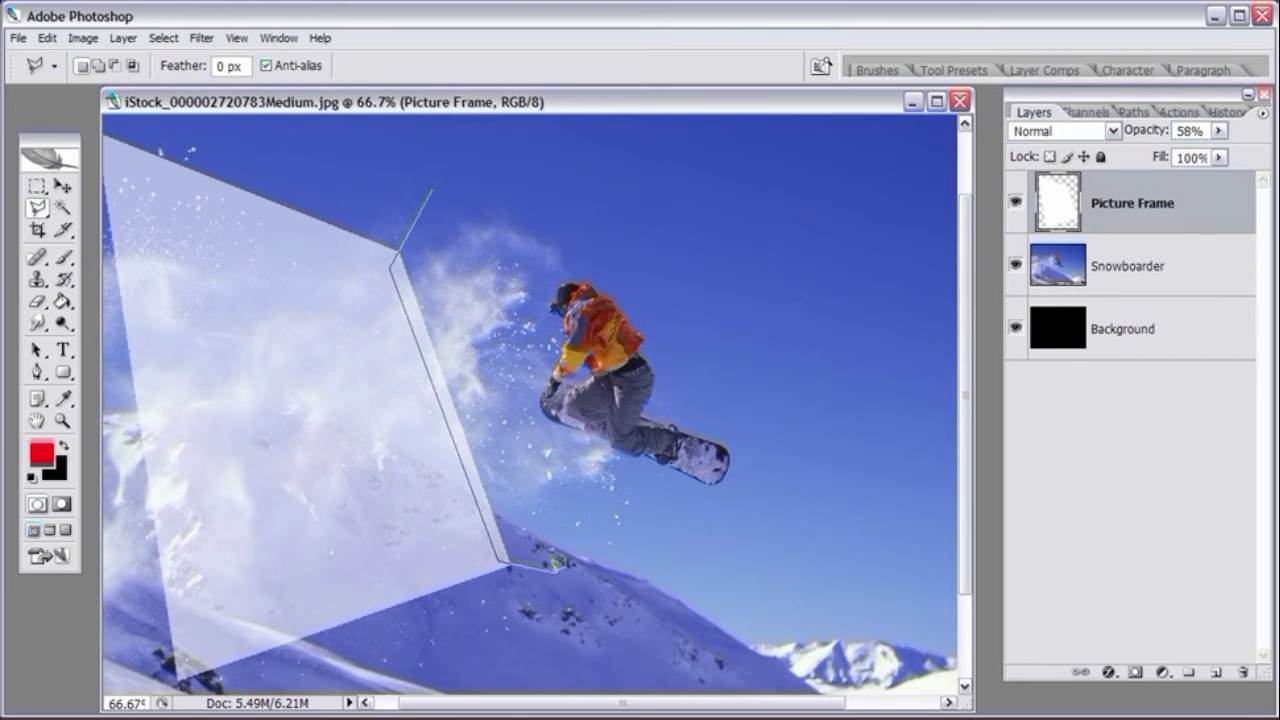
pyautogui.click(630, 575)
pyautogui.click(752, 545)
pyautogui.click(778, 405)
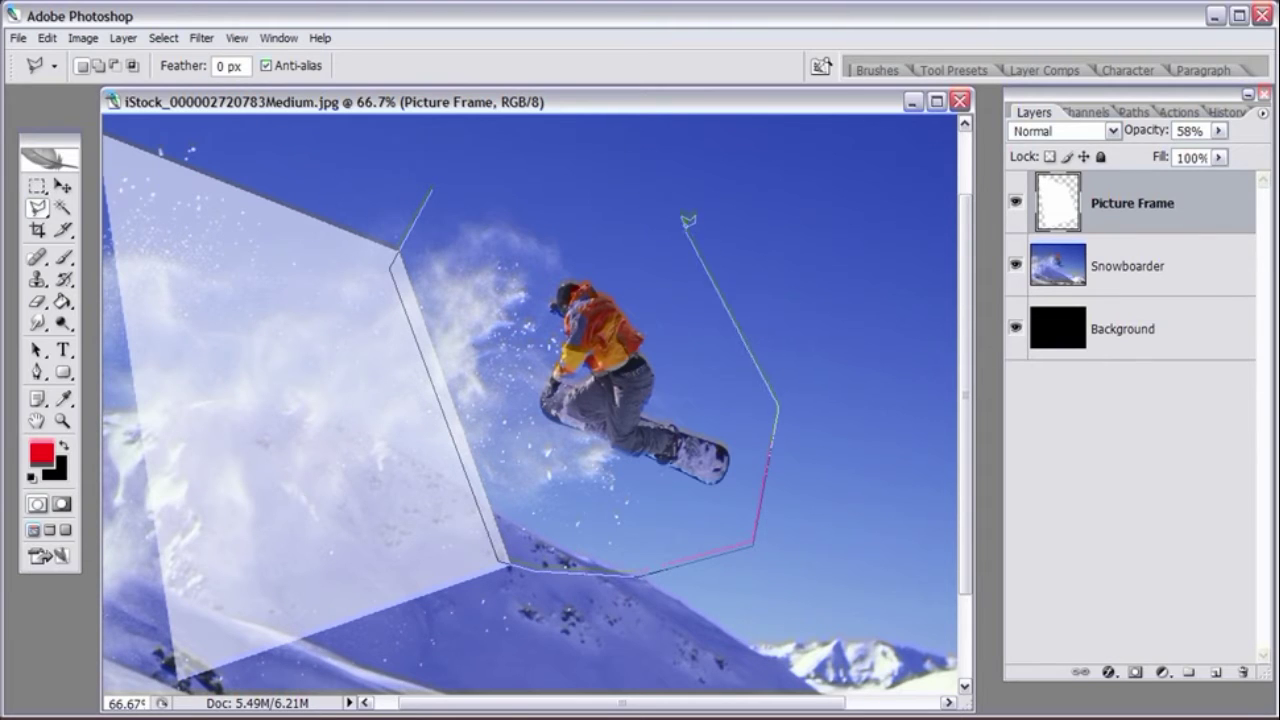
pyautogui.click(686, 226)
pyautogui.click(540, 180)
pyautogui.click(436, 181)
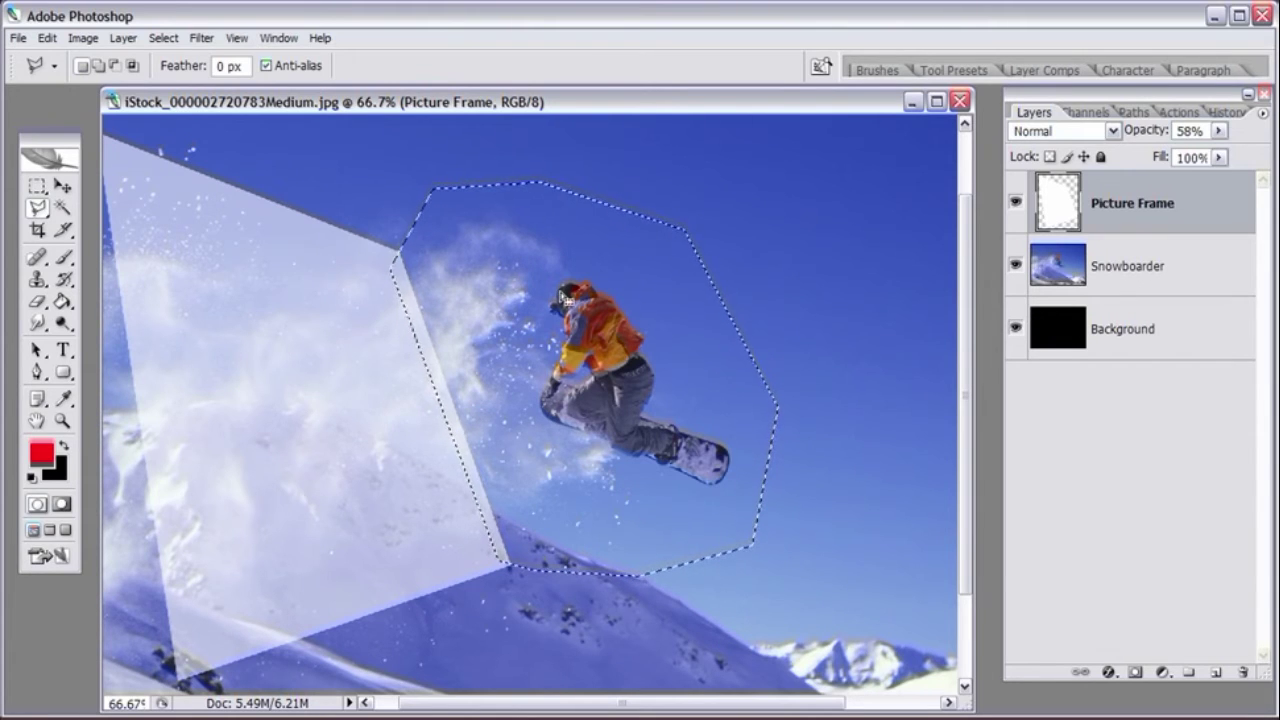
pyautogui.click(1015, 209)
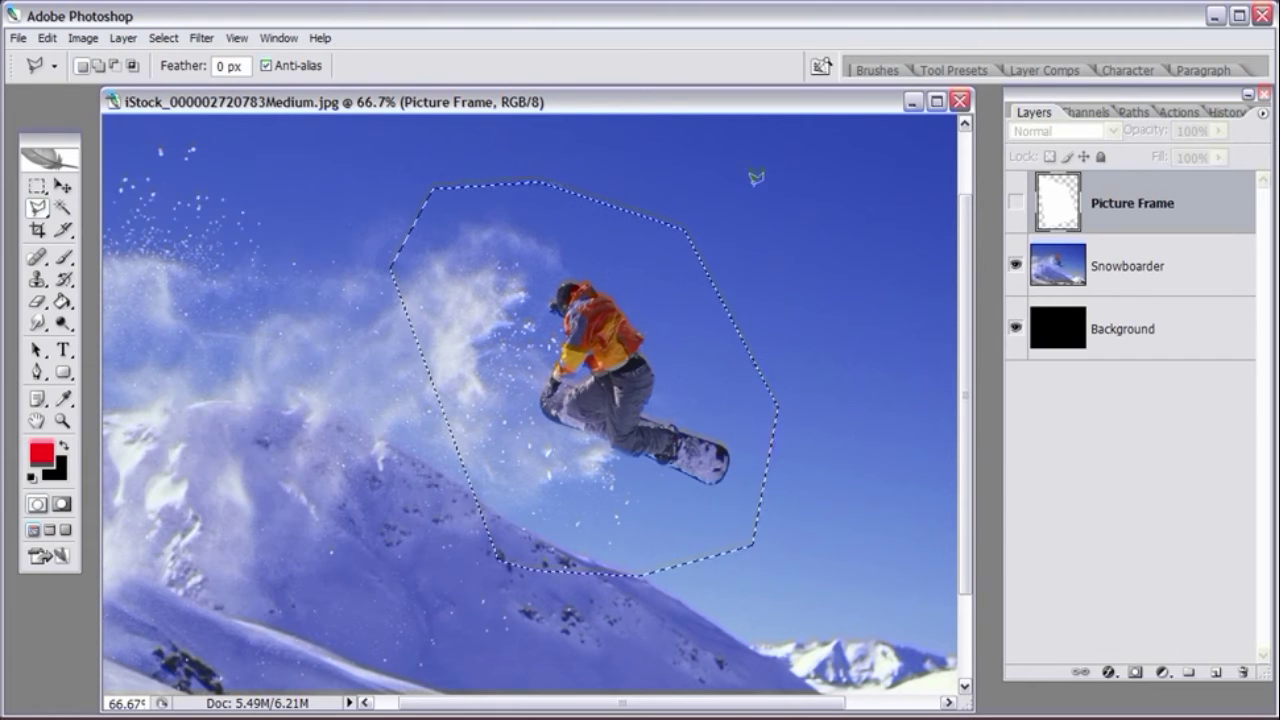
# Step: Copy Merged the snowboarder selection and paste it as new Layer 1
pyautogui.click(49, 38)
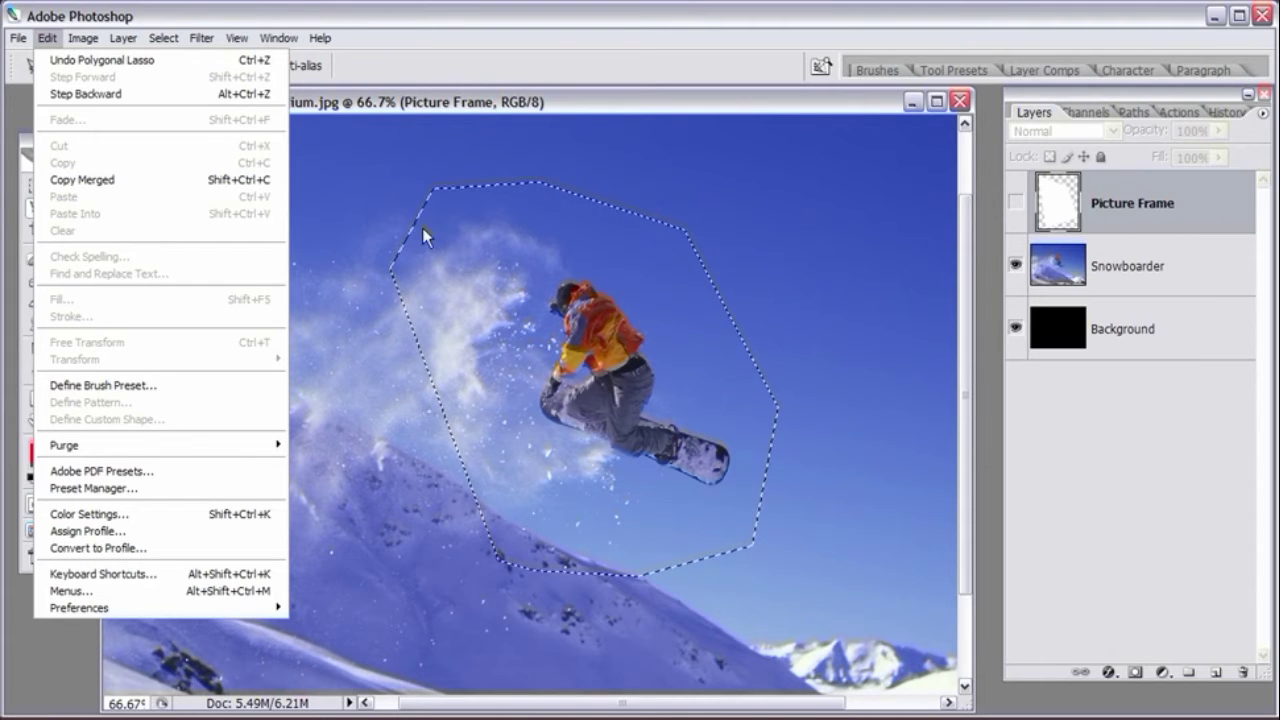
pyautogui.click(325, 101)
pyautogui.click(50, 38)
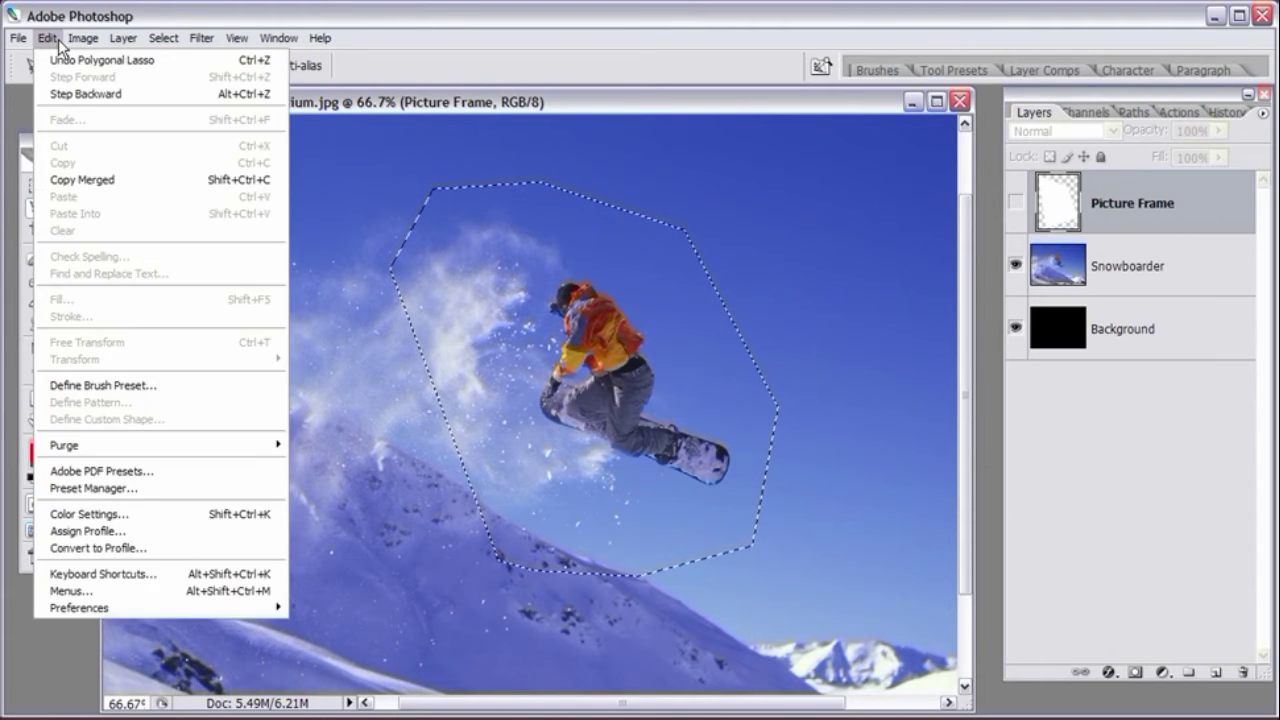
pyautogui.click(71, 177)
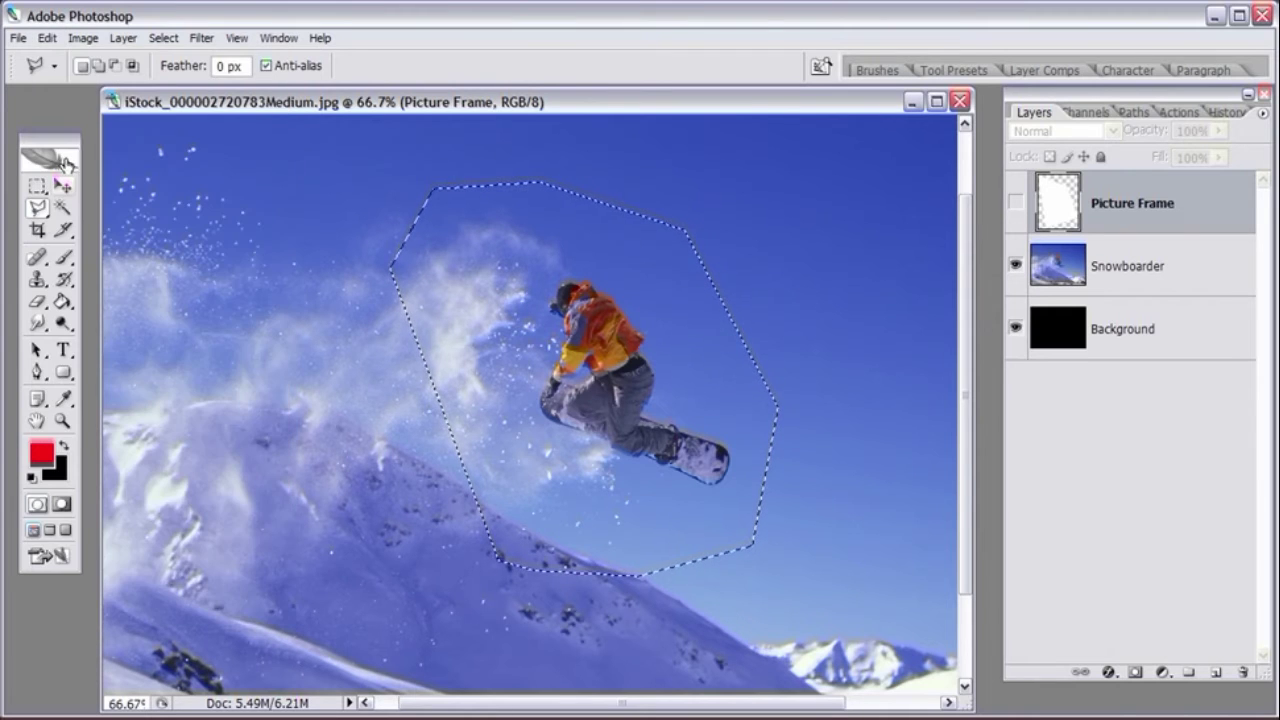
pyautogui.click(49, 39)
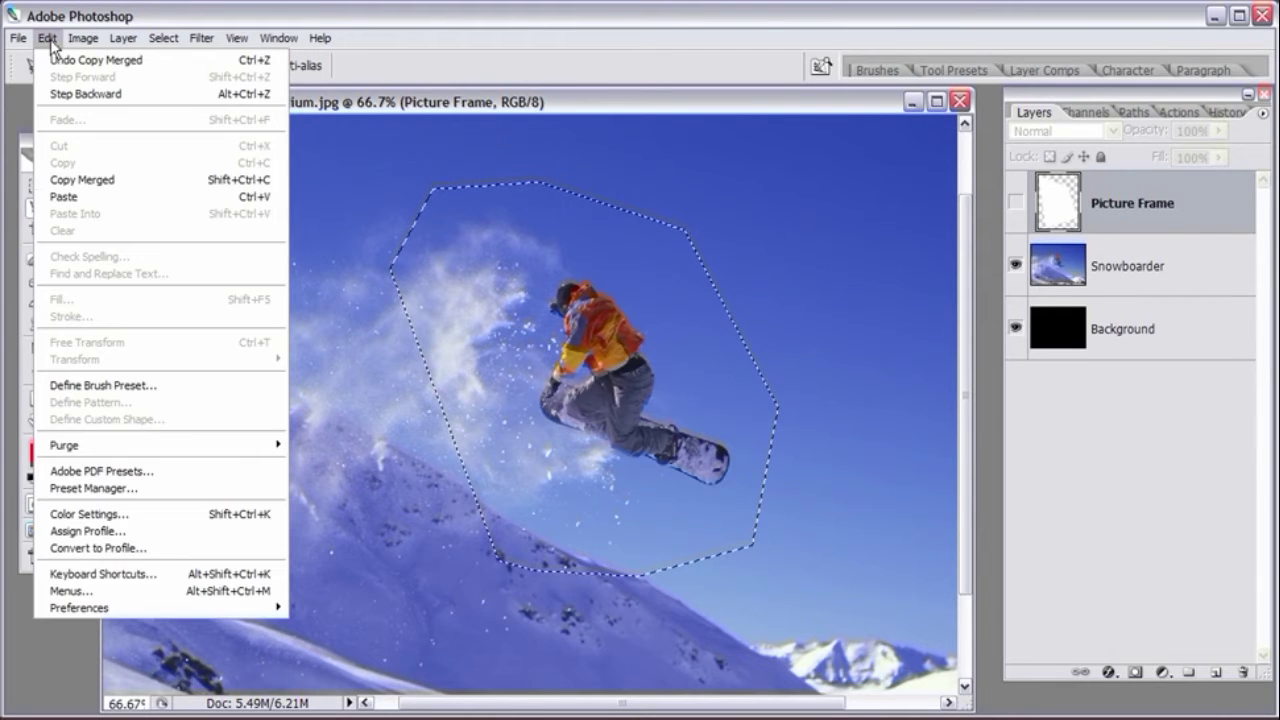
pyautogui.click(62, 196)
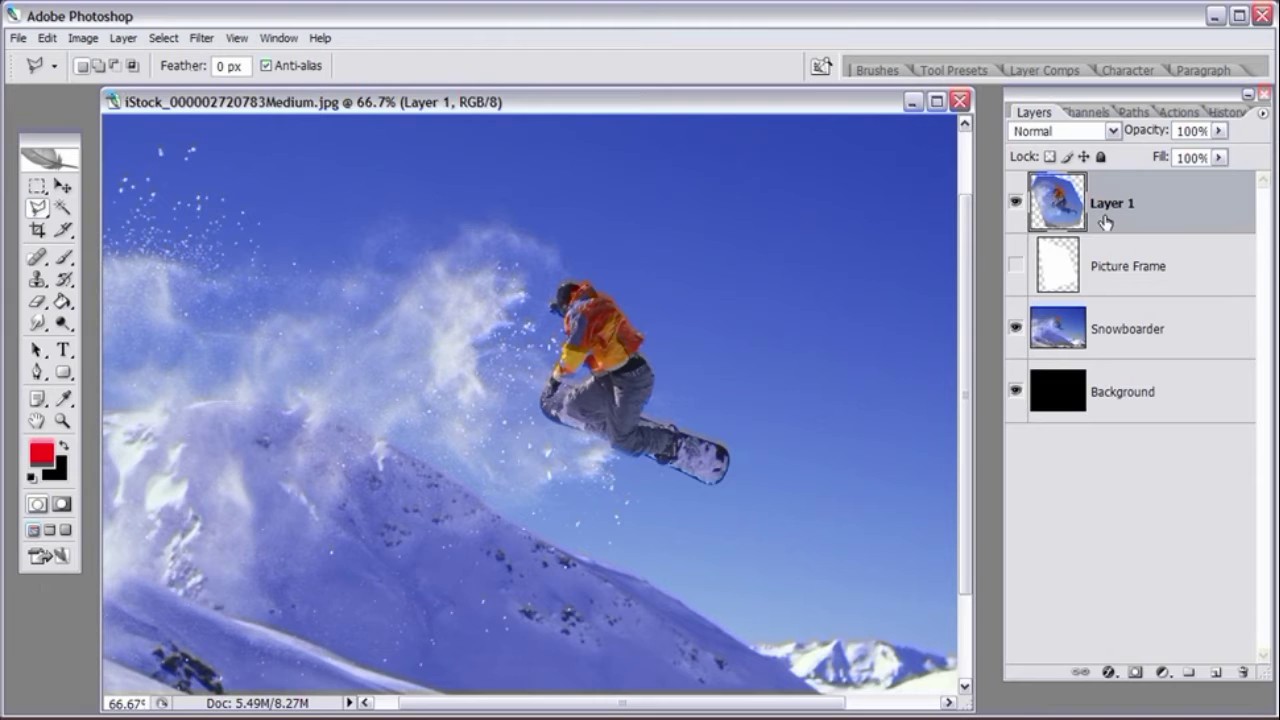
# Step: Show Picture Frame, load its shape as a selection, and delete that area from Layer 1
pyautogui.click(1015, 266)
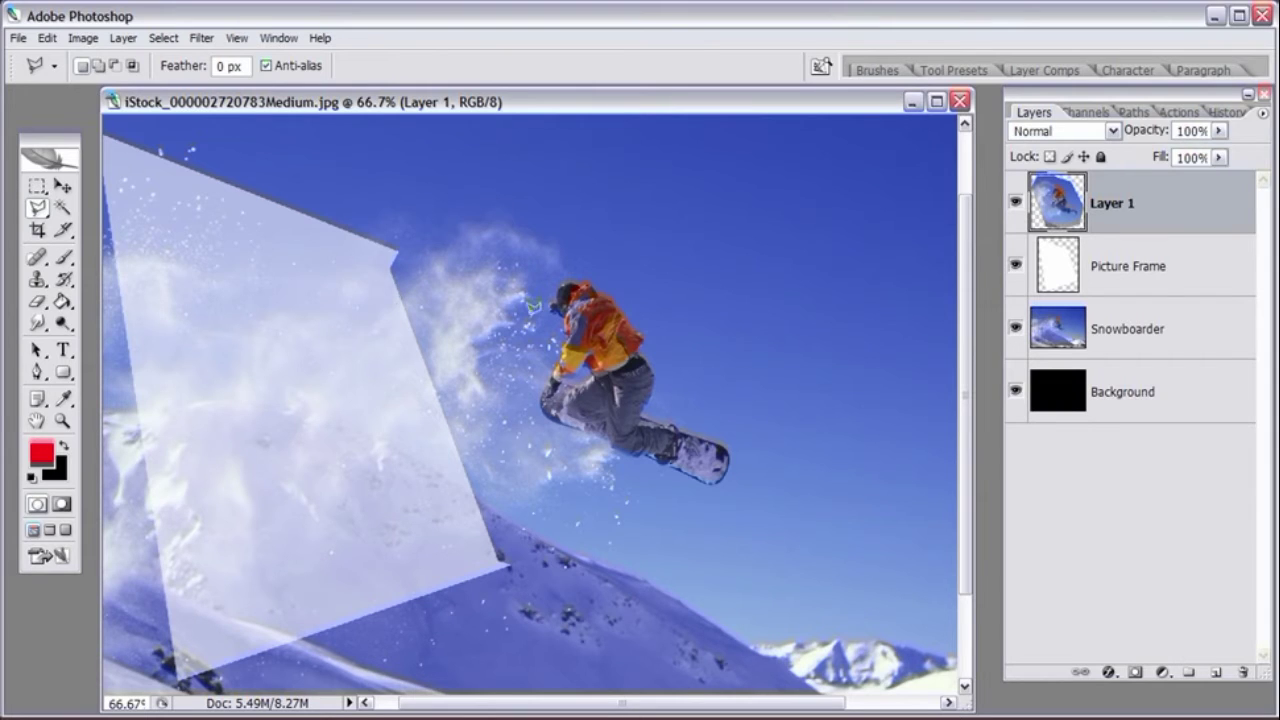
pyautogui.keyDown('ctrl'); pyautogui.click(1055, 272); pyautogui.keyUp('ctrl')
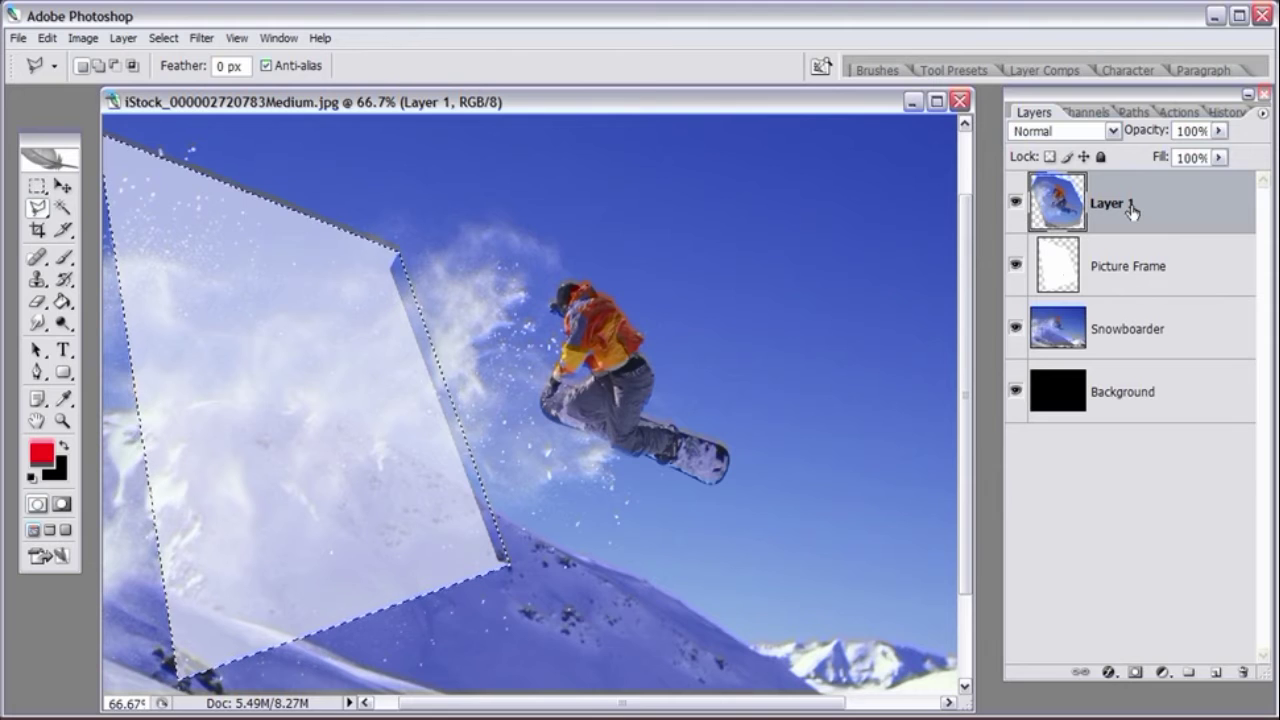
pyautogui.press('Delete')
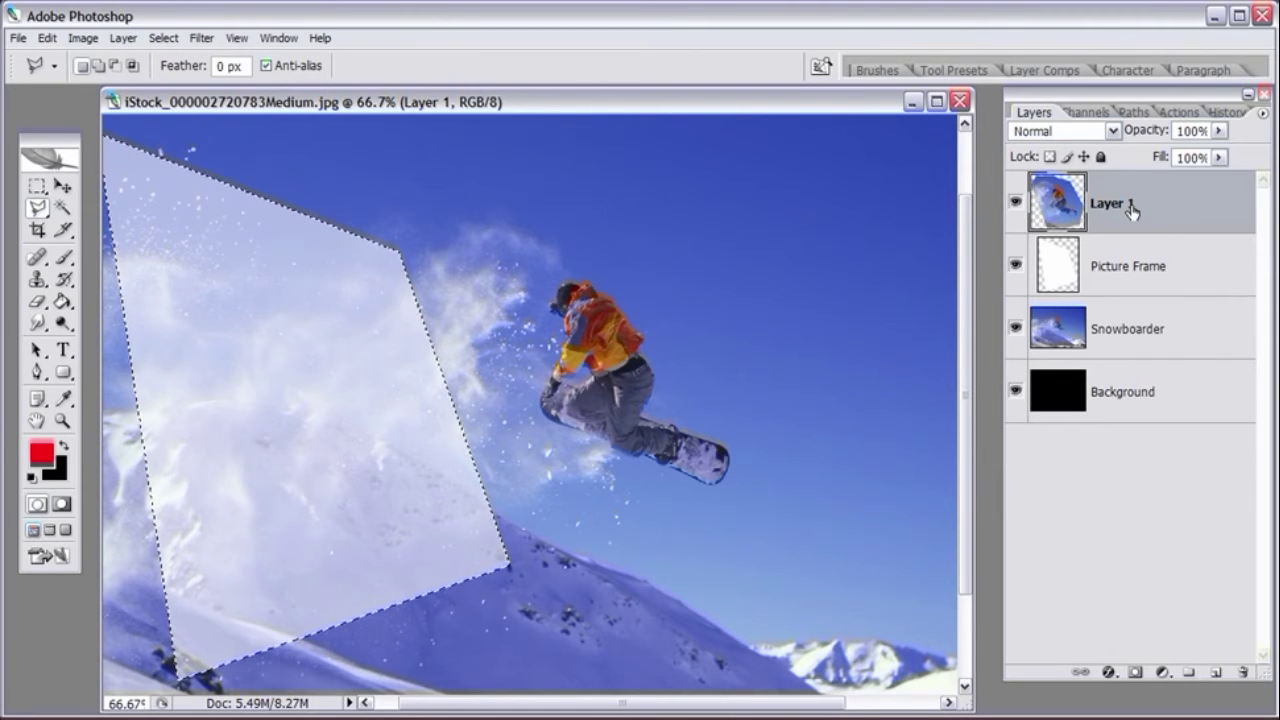
# Step: Rename Layer 1 to 'Snowboard Cropped'
pyautogui.doubleClick(1126, 205)
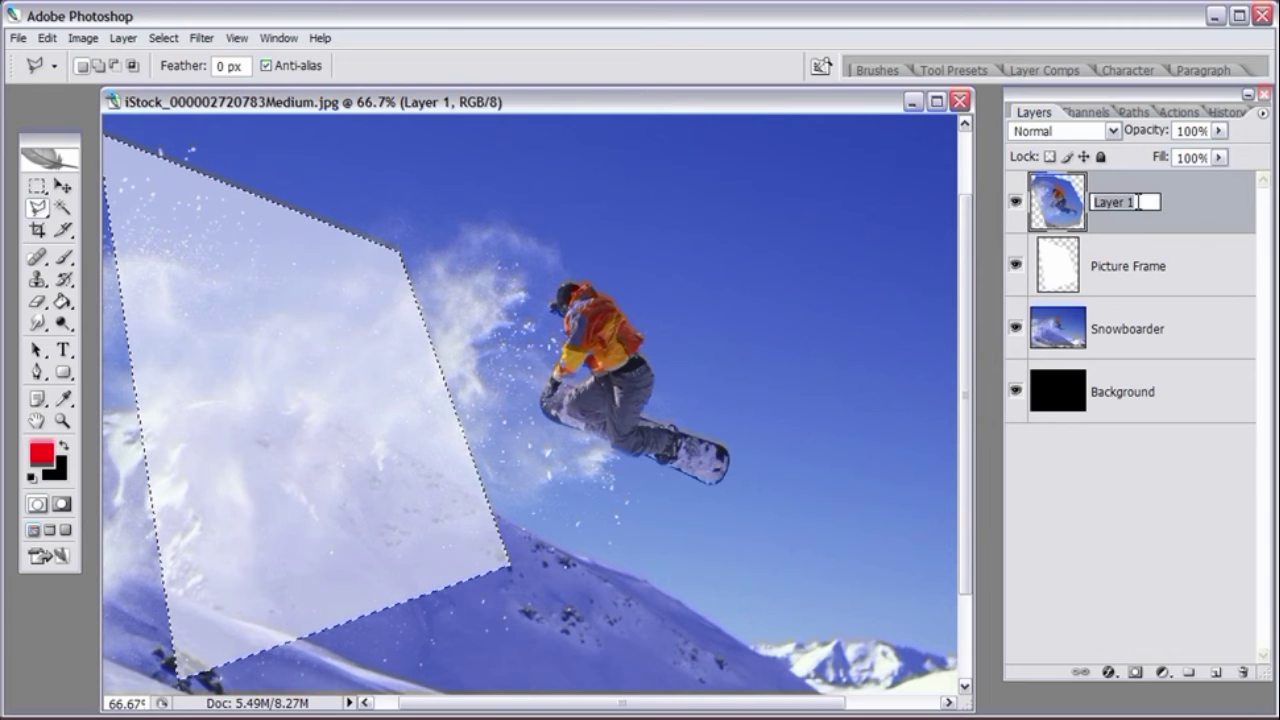
pyautogui.write('Snowboard Cropped')
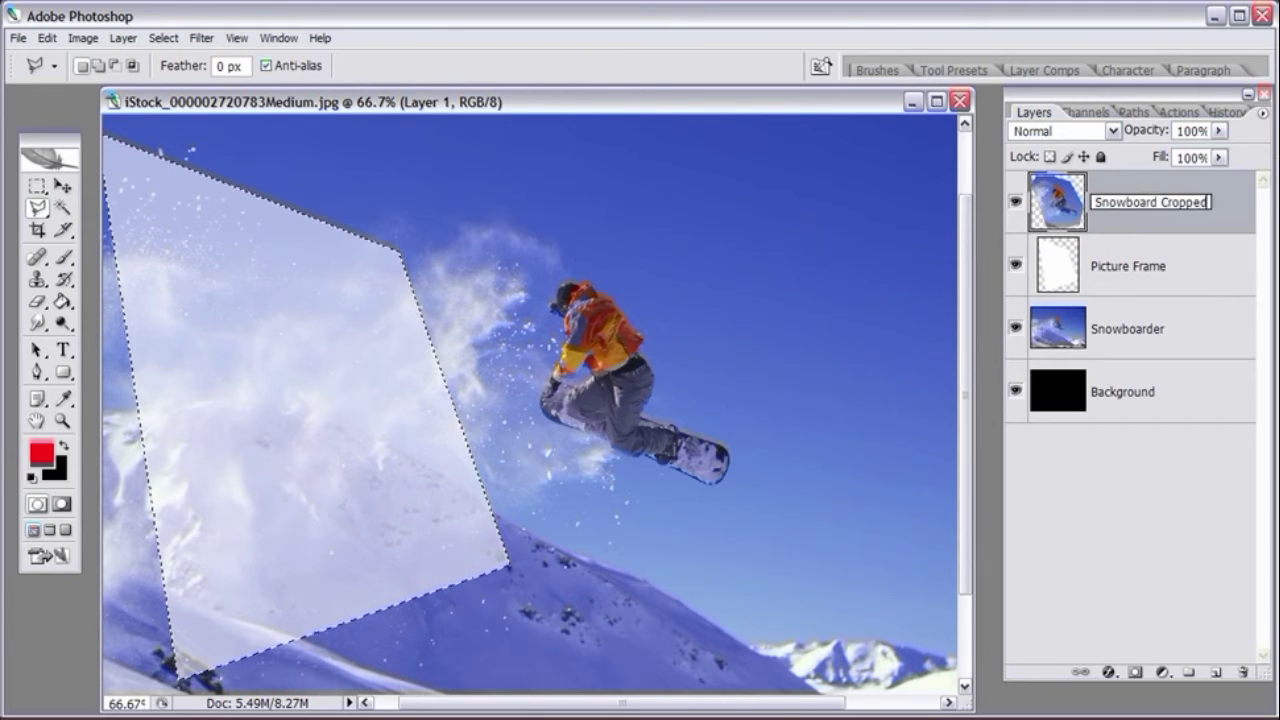
pyautogui.press('Return')
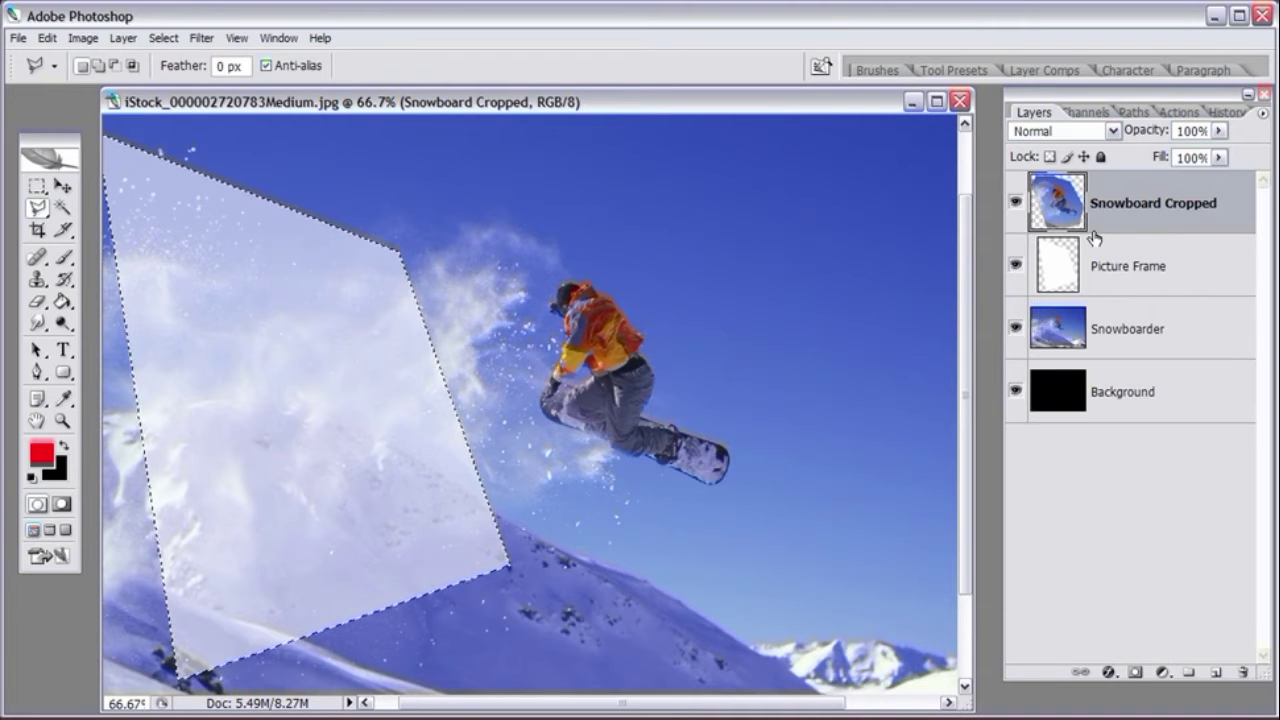
pyautogui.click(164, 40)
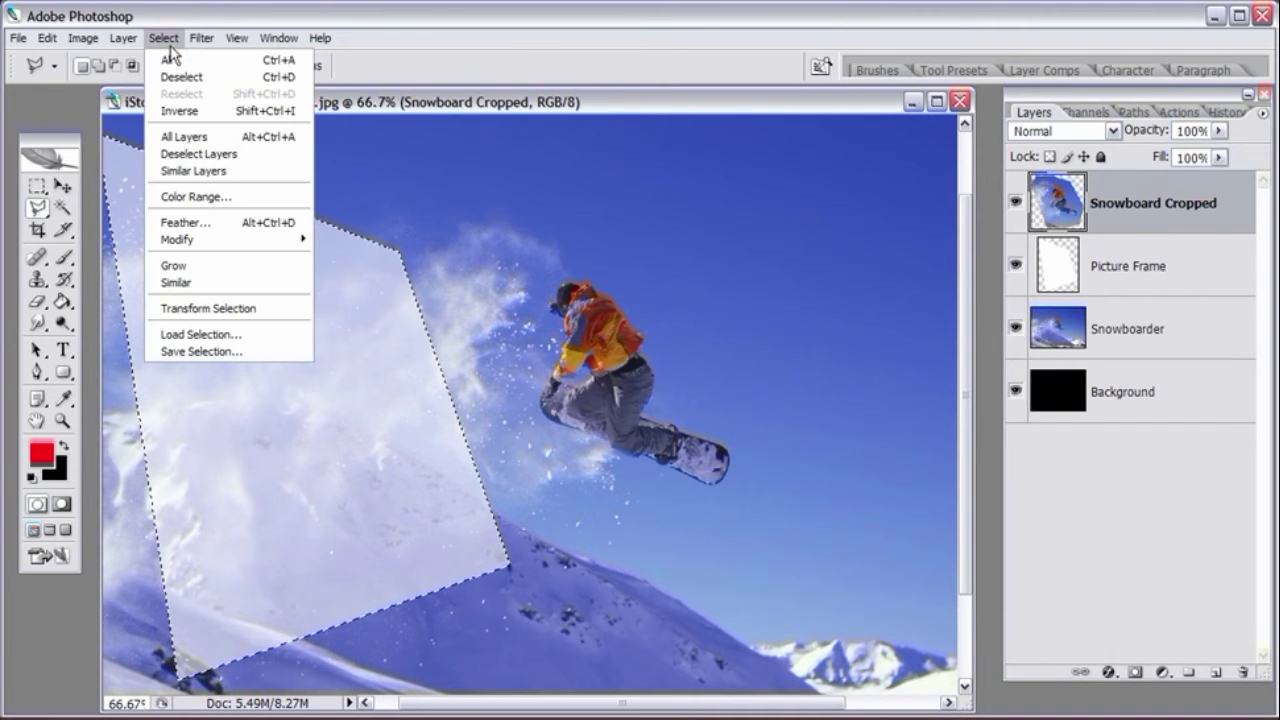
# Step: Deselect, zoom in on the snowboarder to 200%, and pick the Pen tool
pyautogui.click(181, 77)
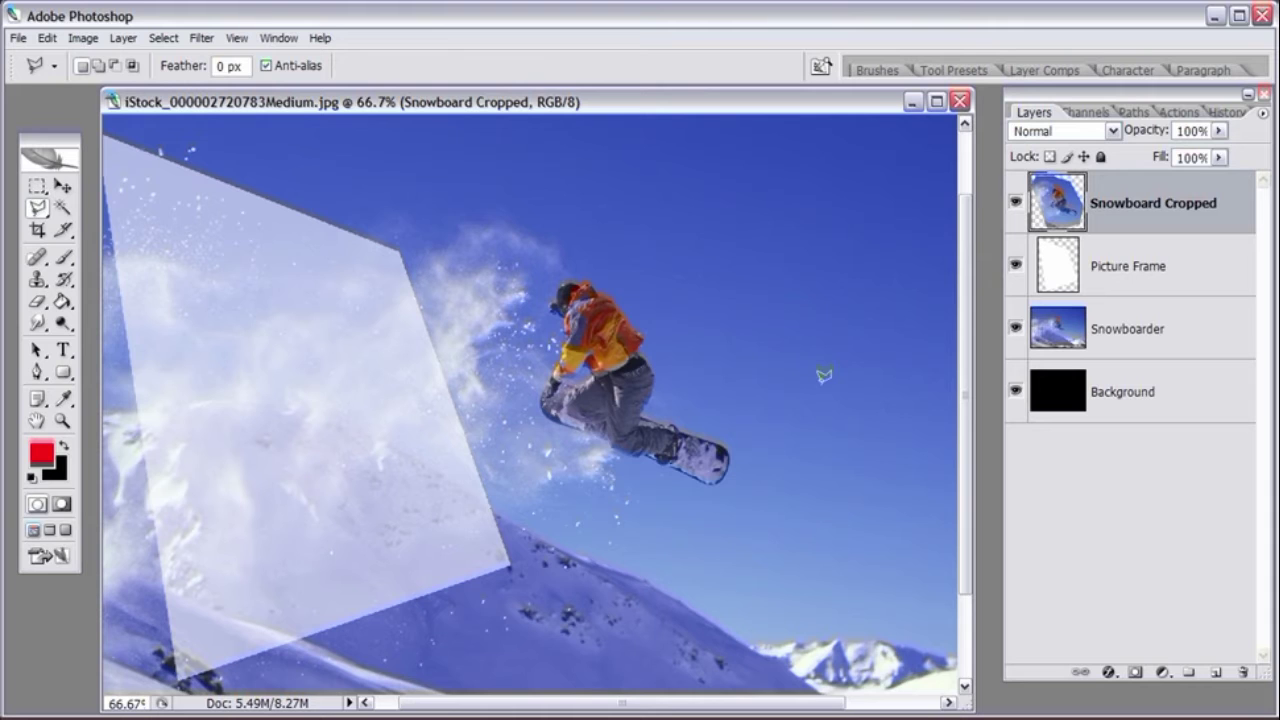
pyautogui.click(63, 421)
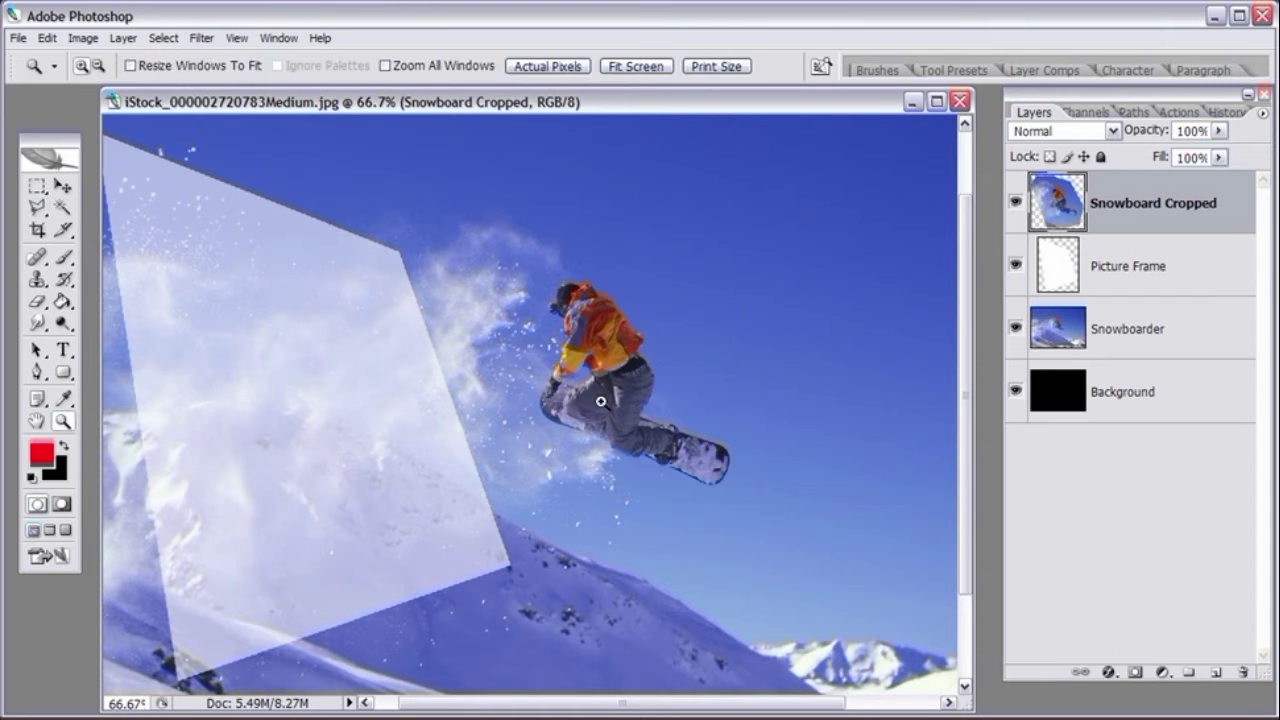
pyautogui.click(645, 385)
pyautogui.click(488, 424)
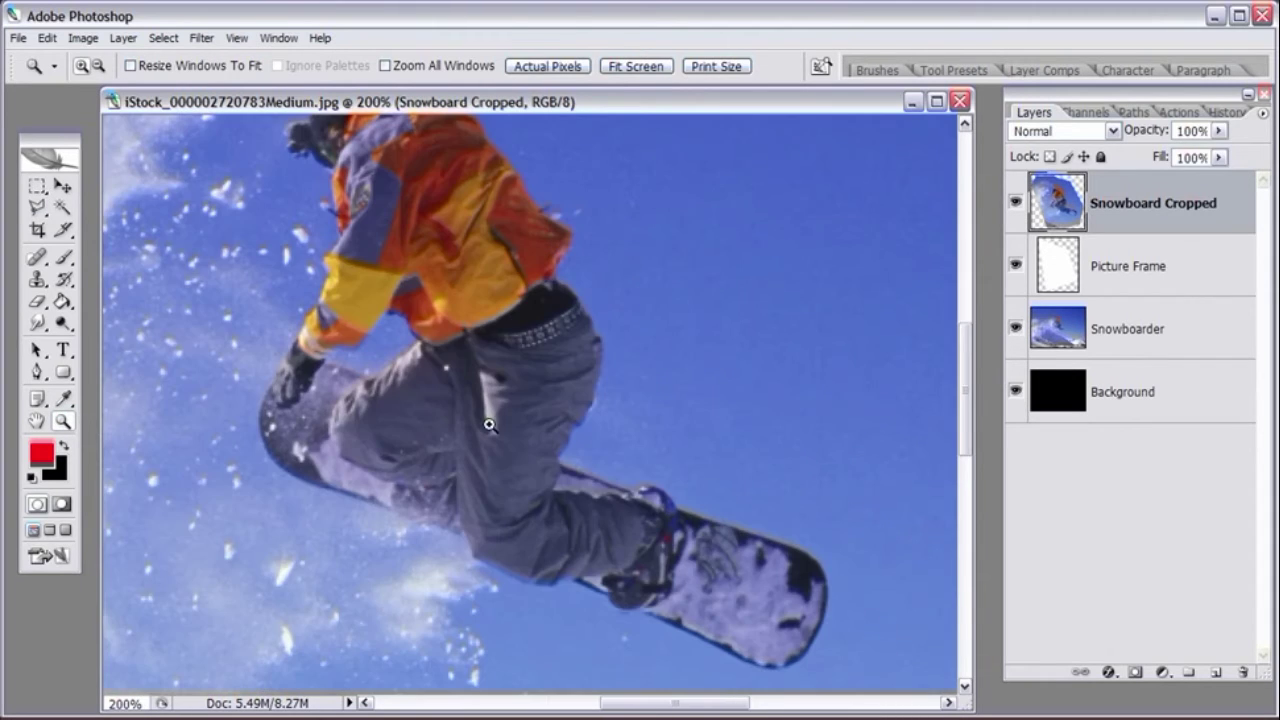
pyautogui.moveTo(960, 388); pyautogui.dragTo(966, 393)
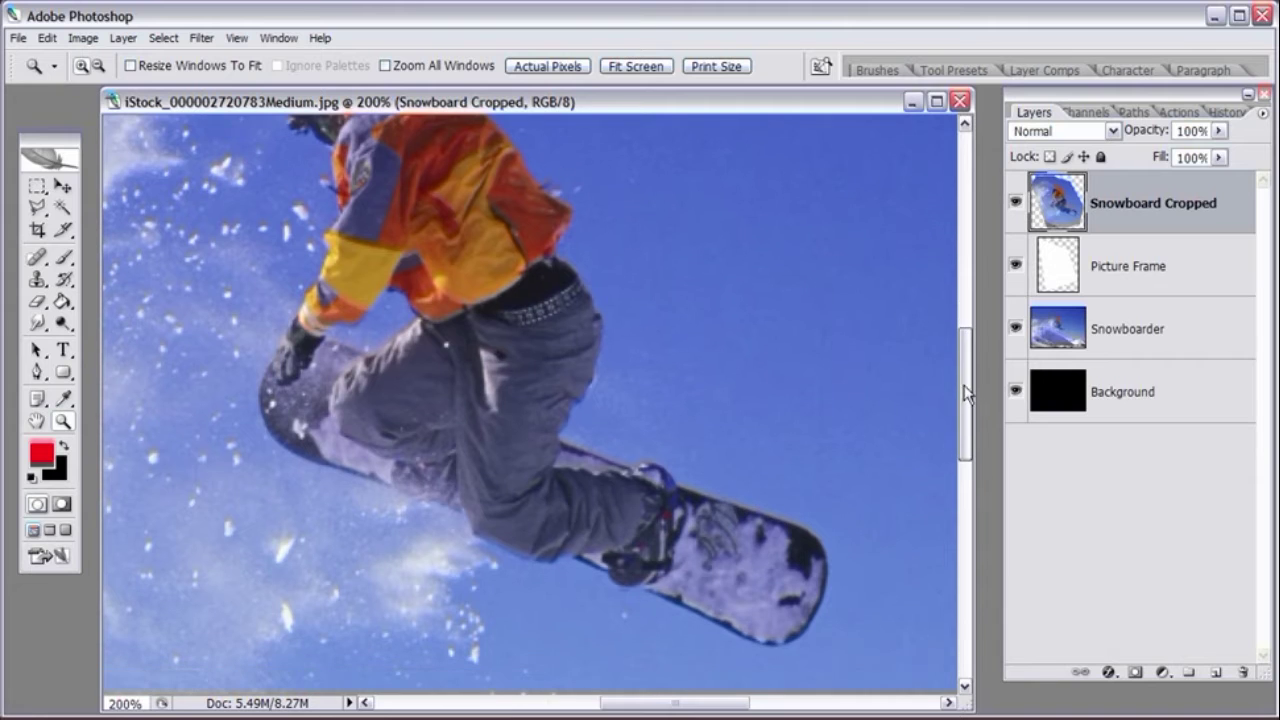
pyautogui.click(38, 373)
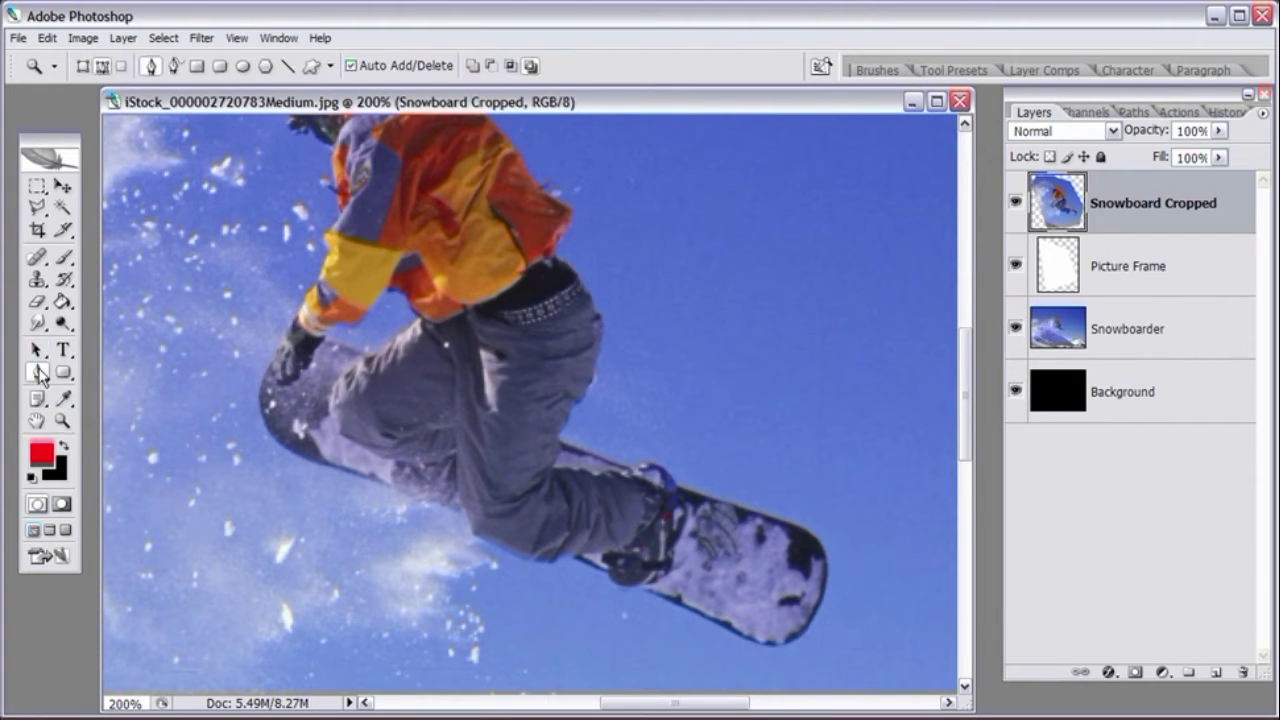
pyautogui.moveTo(40, 378); pyautogui.dragTo(88, 372)
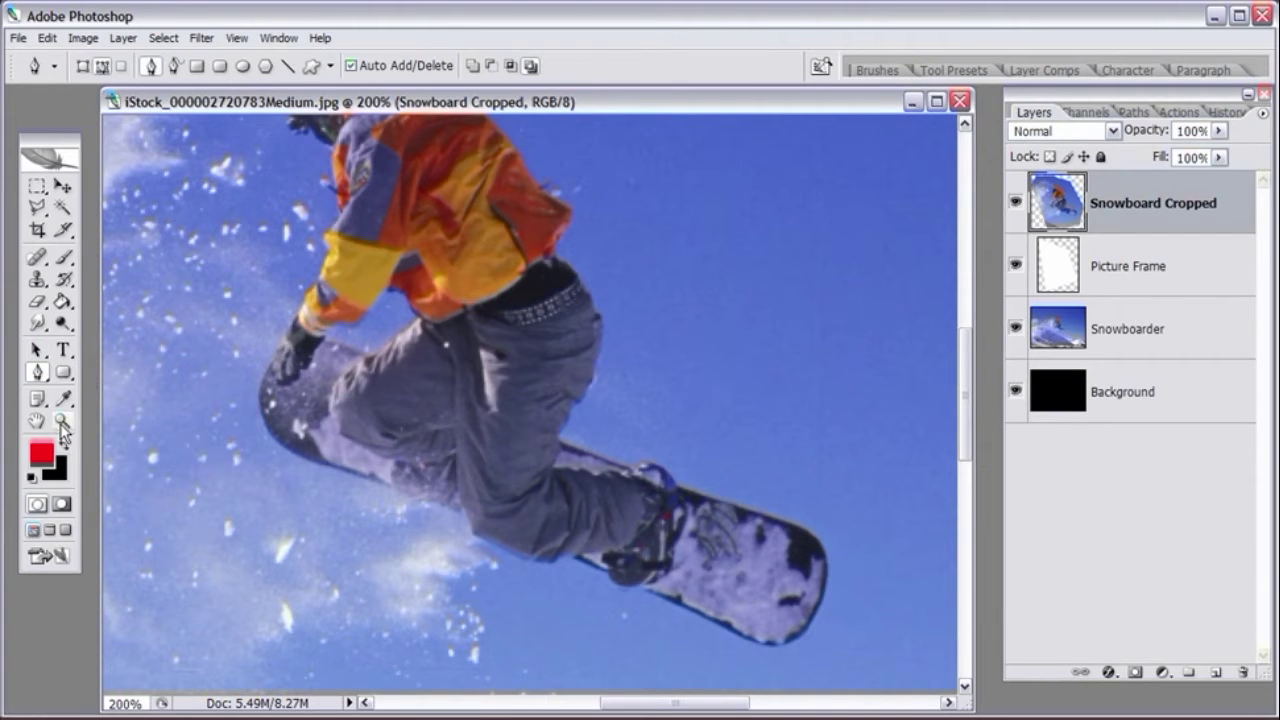
# Step: Magnify the snowboard tip to 500% and start a pen path on the board's lower edge
pyautogui.click(62, 424)
pyautogui.click(788, 629)
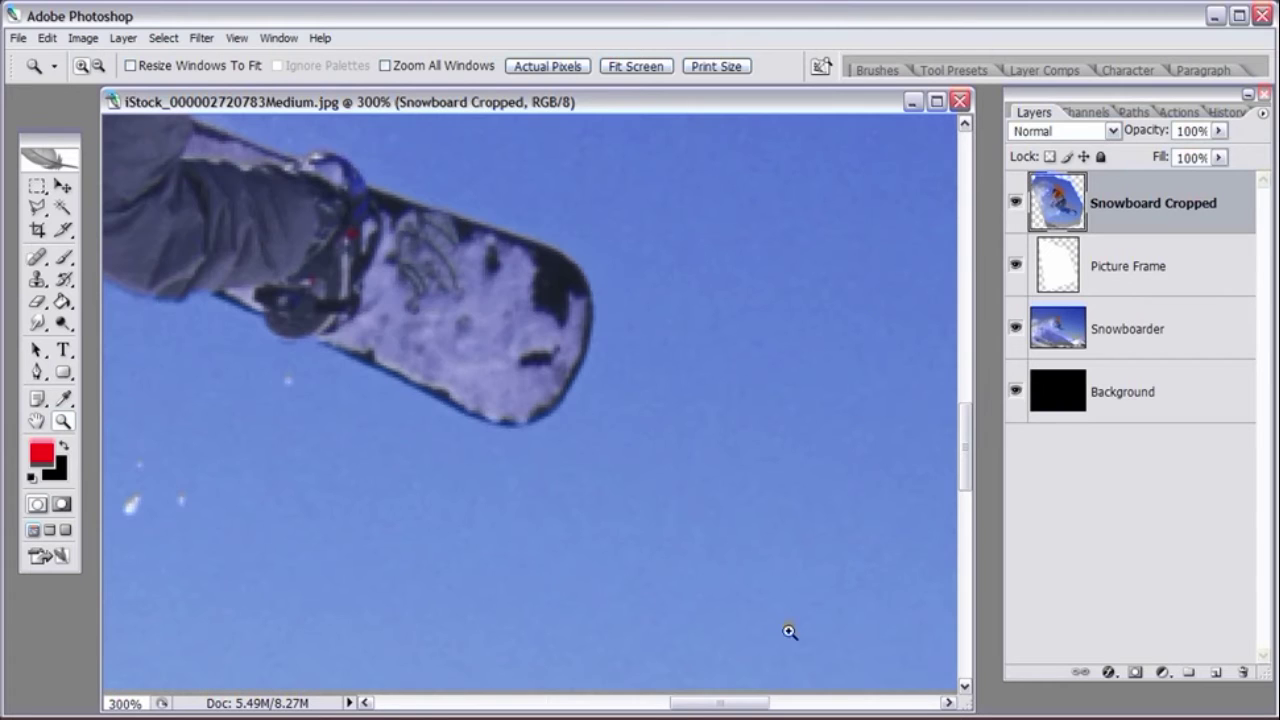
pyautogui.click(515, 395)
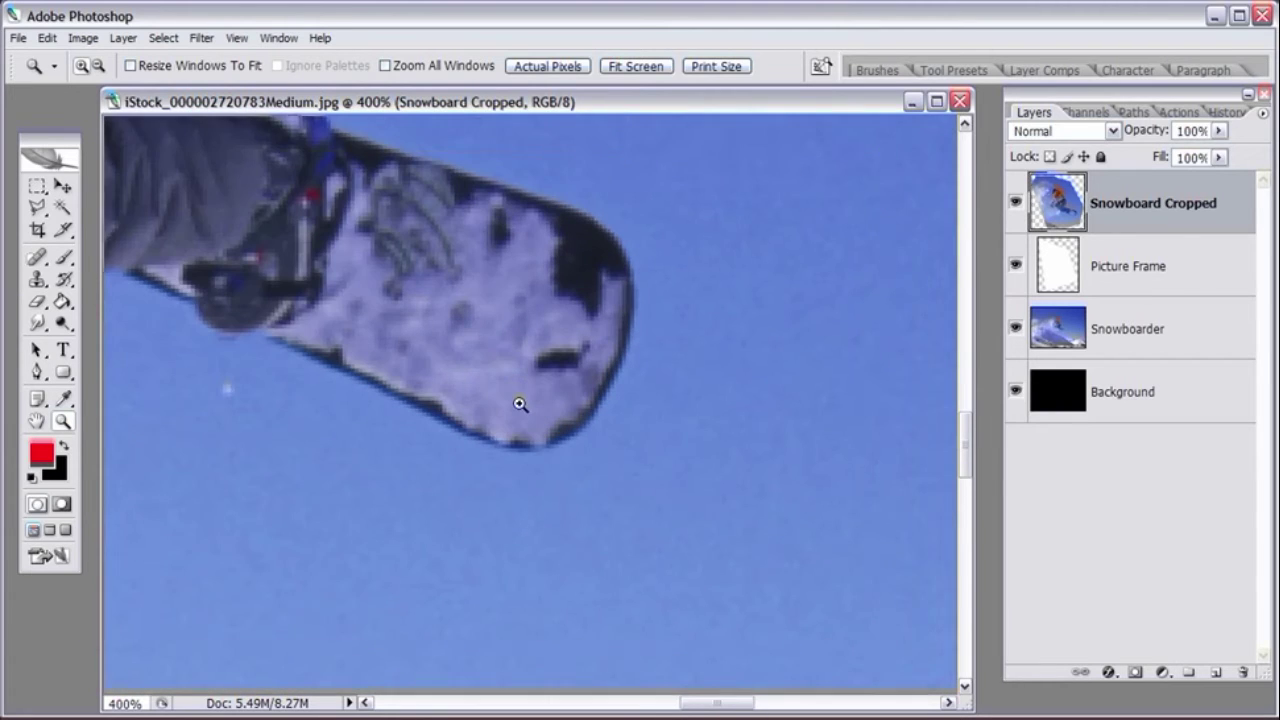
pyautogui.click(520, 403)
pyautogui.click(38, 373)
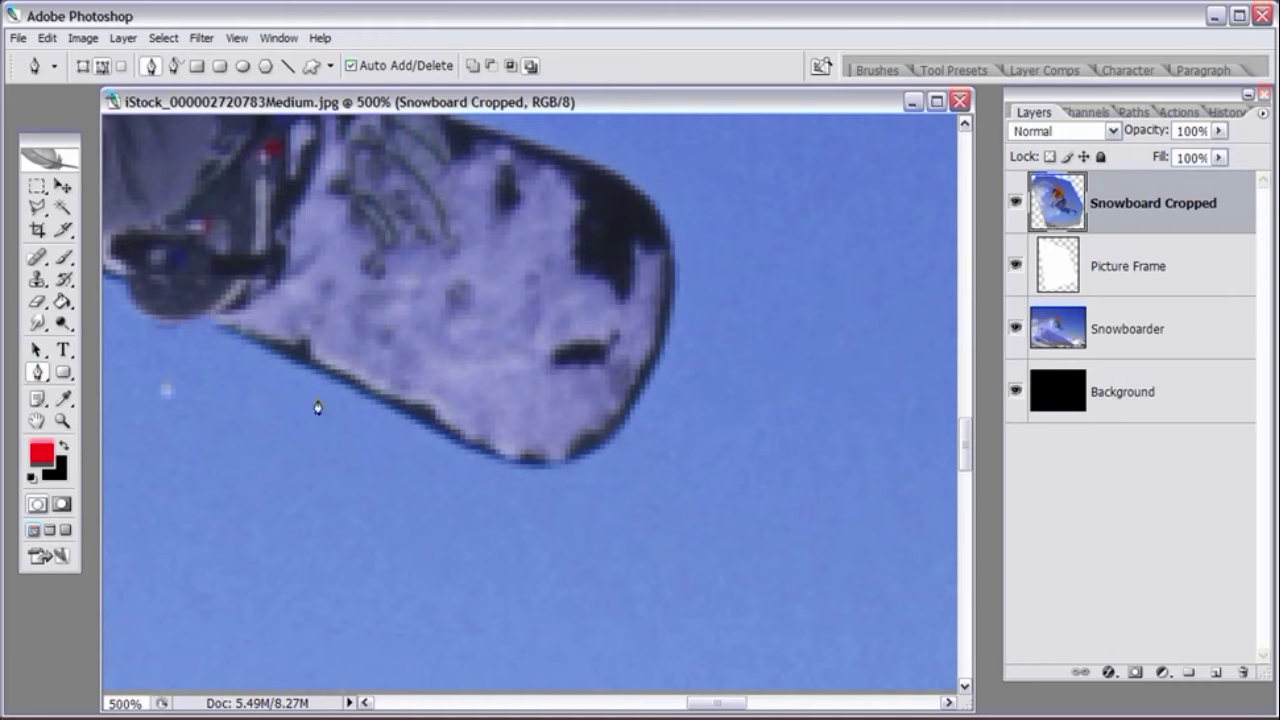
pyautogui.click(469, 449)
# Step: Trace the pen path along the board's lower edge and around its rounded tip
pyautogui.click(502, 459)
pyautogui.click(521, 466)
pyautogui.click(566, 463)
pyautogui.click(586, 455)
pyautogui.click(612, 437)
pyautogui.click(635, 404)
pyautogui.click(657, 368)
pyautogui.moveTo(668, 338); pyautogui.dragTo(633, 189)
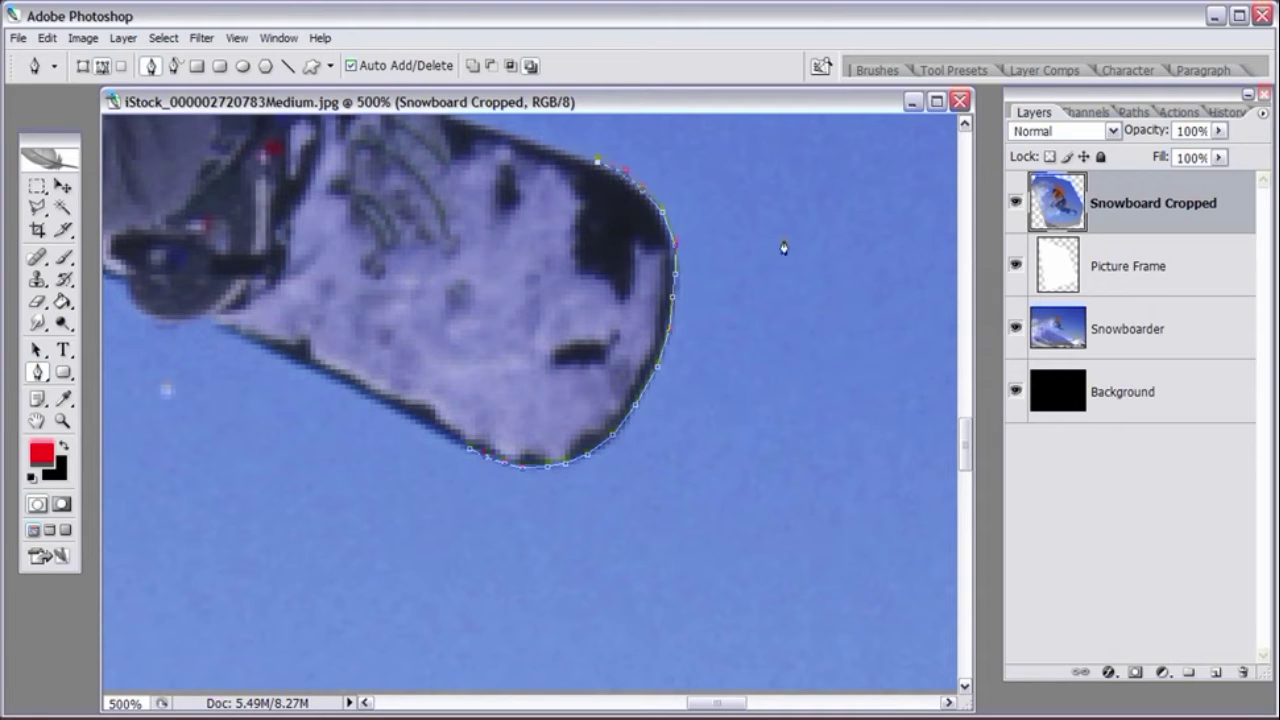
pyautogui.moveTo(967, 443); pyautogui.dragTo(967, 403)
pyautogui.moveTo(545, 553)
pyautogui.mouseDown()
pyautogui.moveTo(305, 477)
pyautogui.moveTo(261, 424)
pyautogui.moveTo(168, 423)
pyautogui.moveTo(559, 426)
pyautogui.moveTo(431, 370)
pyautogui.mouseUp()
# Step: Extend the path with anchors up the rider's leg outline
pyautogui.click(430, 340)
pyautogui.click(442, 330)
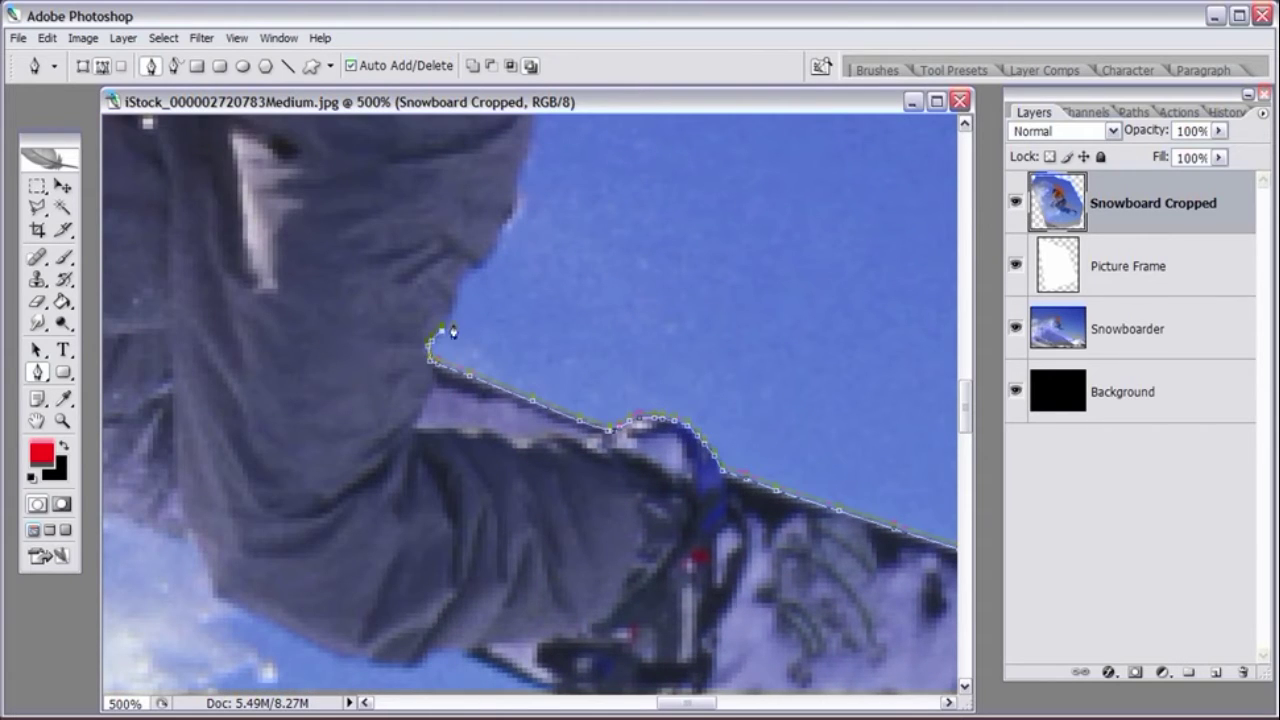
pyautogui.click(455, 305)
pyautogui.click(457, 289)
pyautogui.click(467, 277)
pyautogui.click(478, 269)
pyautogui.click(489, 259)
pyautogui.click(497, 249)
pyautogui.moveTo(505, 250); pyautogui.dragTo(513, 330)
pyautogui.click(512, 306)
pyautogui.click(519, 294)
pyautogui.click(523, 279)
pyautogui.click(524, 262)
# Step: Continue the path past the dark trousers toward the waist and jacket edge
pyautogui.click(533, 247)
pyautogui.click(545, 217)
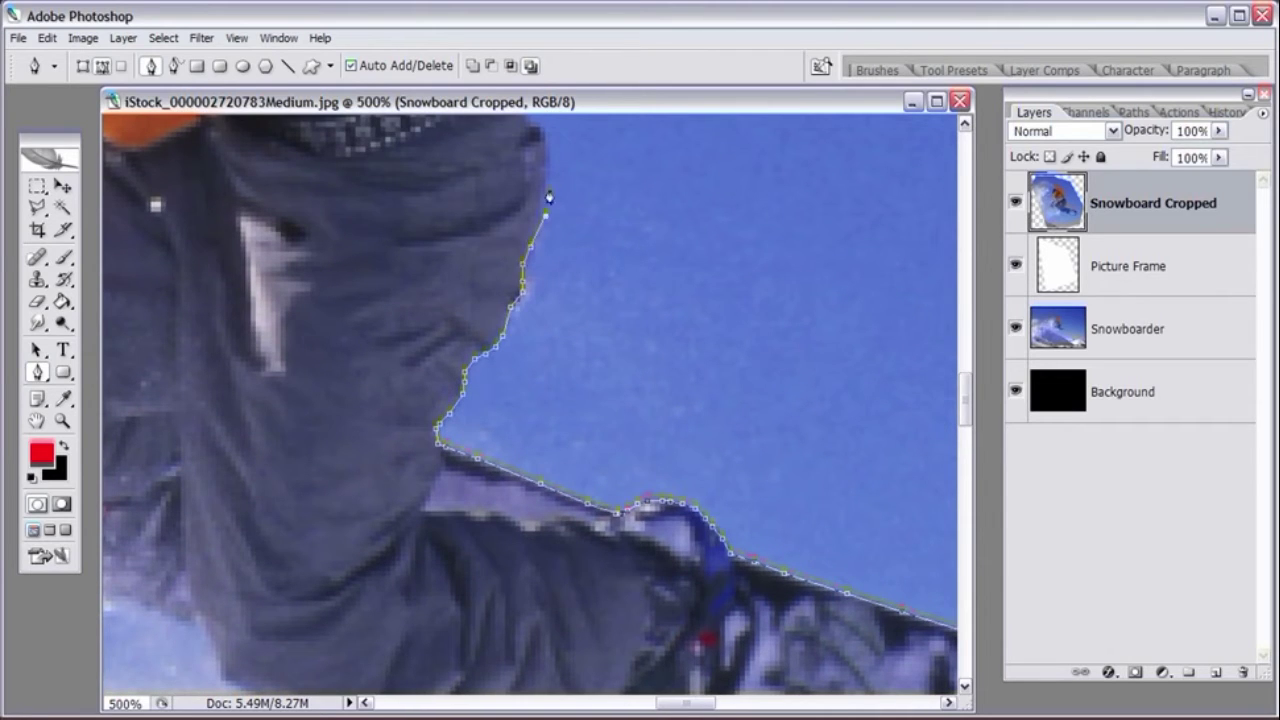
pyautogui.click(547, 177)
pyautogui.moveTo(558, 158); pyautogui.dragTo(566, 391)
pyautogui.click(554, 378)
pyautogui.click(545, 364)
pyautogui.click(537, 352)
pyautogui.click(530, 332)
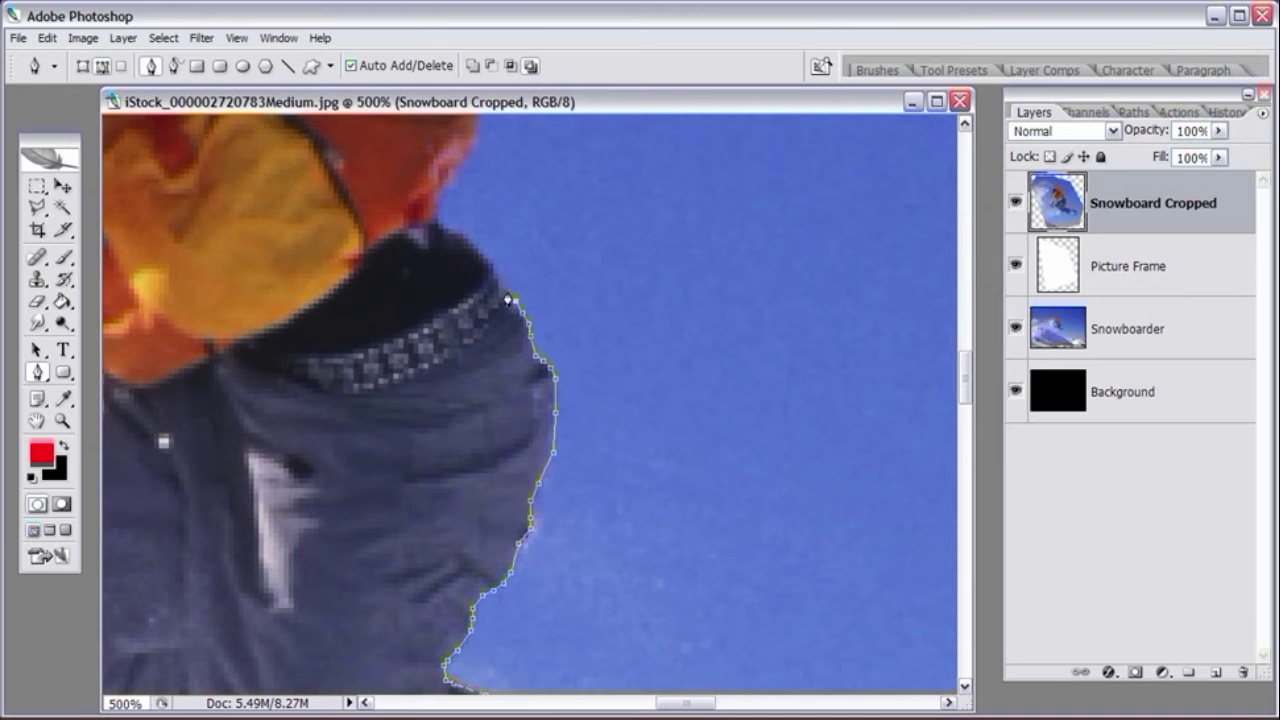
pyautogui.moveTo(587, 356); pyautogui.dragTo(645, 474)
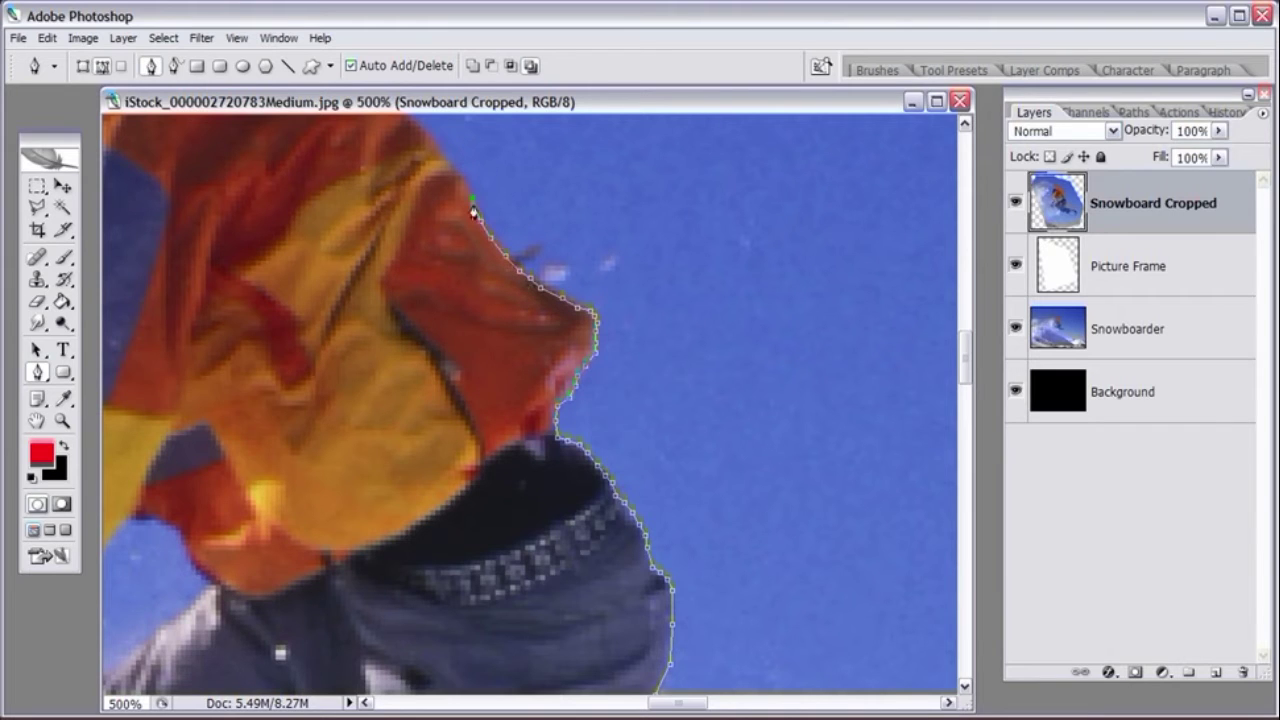
# Step: Extend the path up the orange jacket's edge to the top of the hood
pyautogui.moveTo(439, 288); pyautogui.dragTo(680, 406)
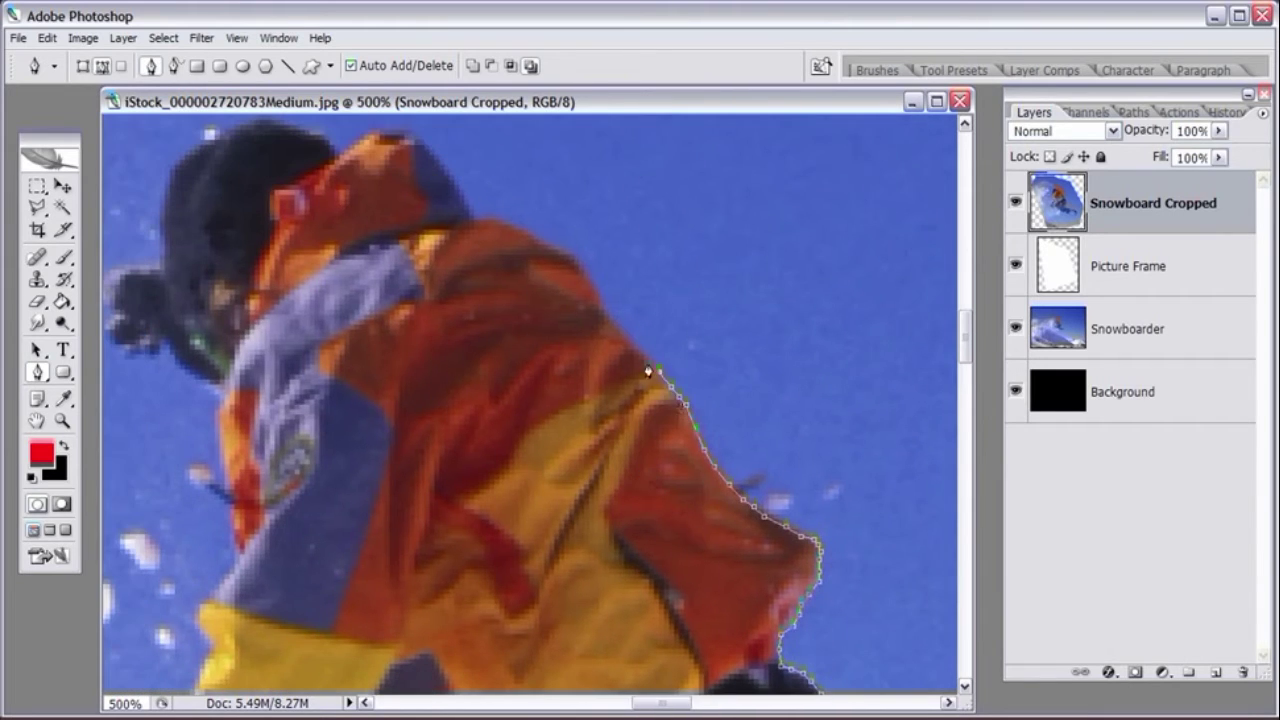
pyautogui.moveTo(611, 328)
pyautogui.mouseDown()
pyautogui.moveTo(566, 259)
pyautogui.moveTo(474, 218)
pyautogui.moveTo(443, 240)
pyautogui.moveTo(593, 449)
pyautogui.mouseUp()
pyautogui.moveTo(590, 378)
pyautogui.mouseDown()
pyautogui.moveTo(555, 349)
pyautogui.moveTo(494, 366)
pyautogui.moveTo(429, 336)
pyautogui.moveTo(346, 365)
pyautogui.moveTo(506, 277)
pyautogui.moveTo(464, 315)
pyautogui.moveTo(453, 399)
pyautogui.moveTo(423, 400)
pyautogui.moveTo(399, 431)
pyautogui.moveTo(419, 442)
pyautogui.moveTo(402, 457)
pyautogui.moveTo(407, 475)
pyautogui.moveTo(433, 488)
pyautogui.moveTo(464, 475)
pyautogui.moveTo(514, 542)
pyautogui.moveTo(506, 450)
pyautogui.moveTo(521, 592)
pyautogui.moveTo(602, 512)
pyautogui.moveTo(519, 424)
pyautogui.moveTo(492, 461)
pyautogui.moveTo(519, 422)
pyautogui.moveTo(492, 465)
pyautogui.moveTo(510, 505)
pyautogui.moveTo(528, 422)
pyautogui.moveTo(515, 463)
pyautogui.moveTo(512, 358)
pyautogui.moveTo(488, 410)
pyautogui.moveTo(535, 414)
pyautogui.moveTo(500, 340)
pyautogui.moveTo(437, 448)
pyautogui.moveTo(457, 395)
pyautogui.moveTo(466, 495)
pyautogui.moveTo(563, 577)
pyautogui.moveTo(569, 427)
pyautogui.moveTo(700, 474)
pyautogui.moveTo(505, 388)
pyautogui.moveTo(677, 446)
pyautogui.moveTo(745, 521)
pyautogui.moveTo(769, 526)
pyautogui.moveTo(606, 386)
pyautogui.moveTo(692, 416)
pyautogui.moveTo(784, 413)
pyautogui.moveTo(884, 458)
pyautogui.moveTo(768, 352)
pyautogui.moveTo(793, 375)
pyautogui.moveTo(837, 377)
pyautogui.moveTo(657, 320)
pyautogui.moveTo(602, 349)
pyautogui.moveTo(773, 432)
pyautogui.mouseUp()
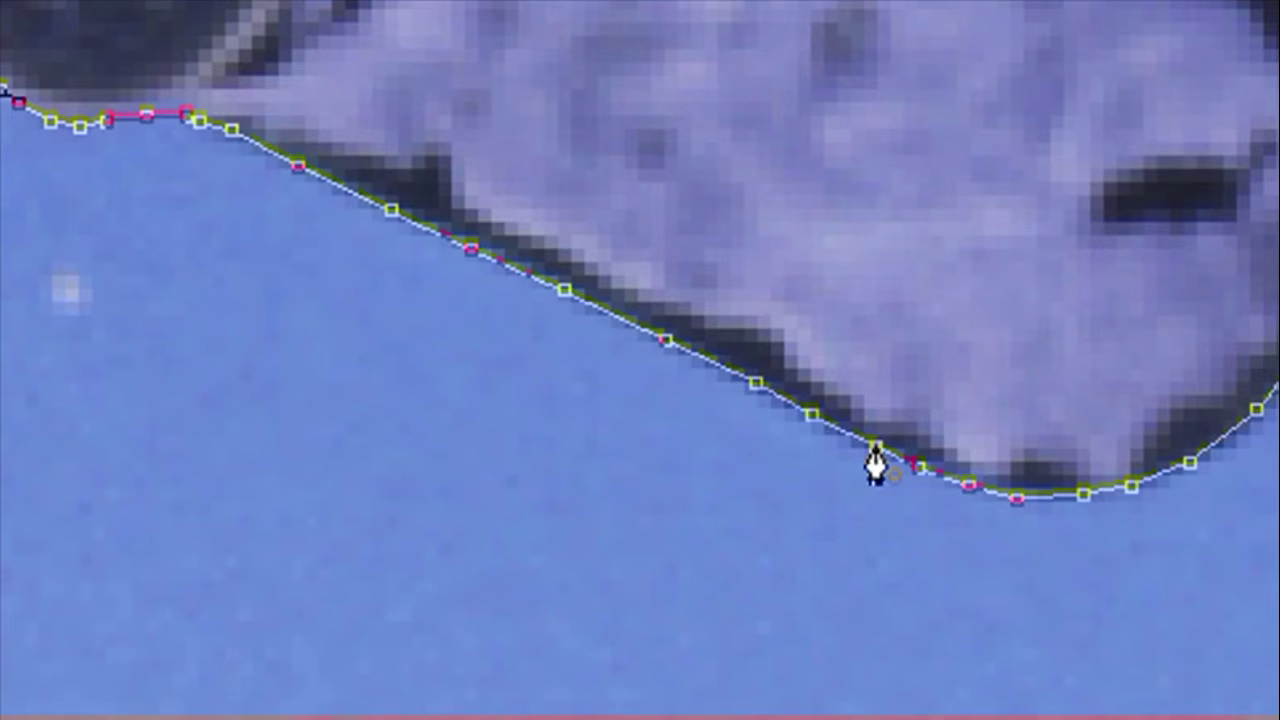
# Step: Close the path on its first anchor and zoom out to 200%
pyautogui.click(875, 448)
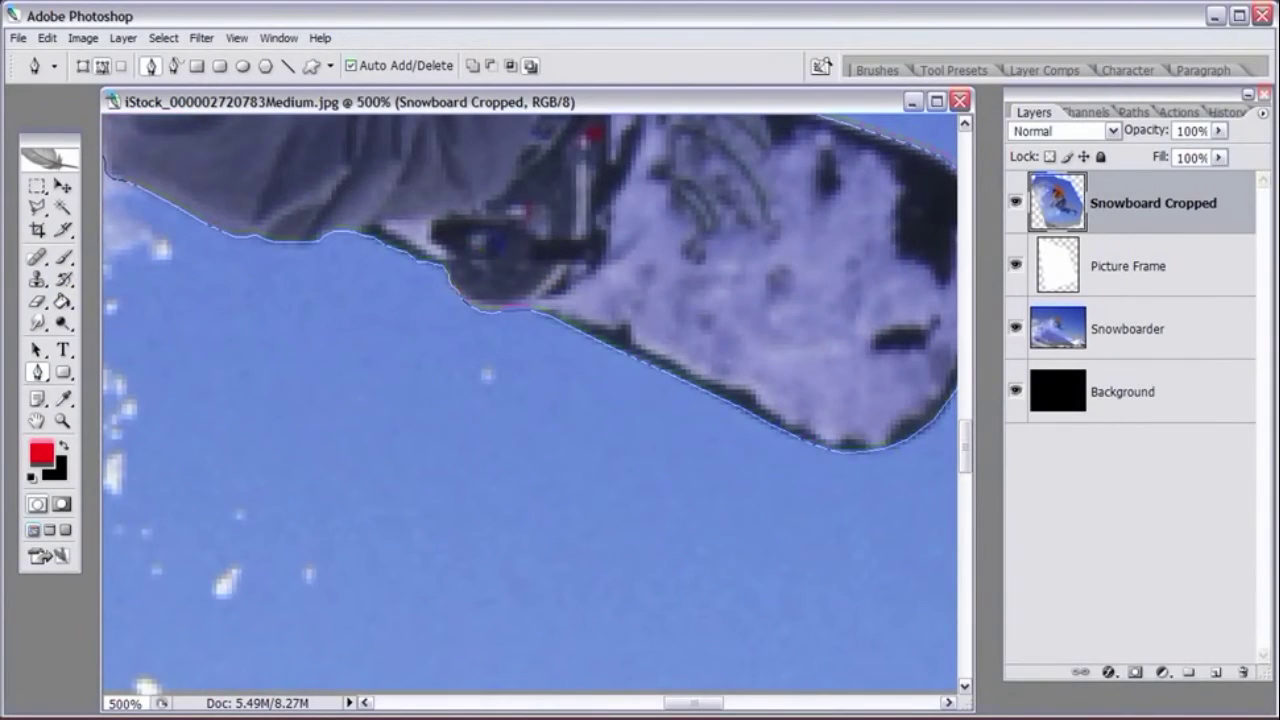
pyautogui.hotkey('ctrl', '-')
pyautogui.hotkey('ctrl', '-')
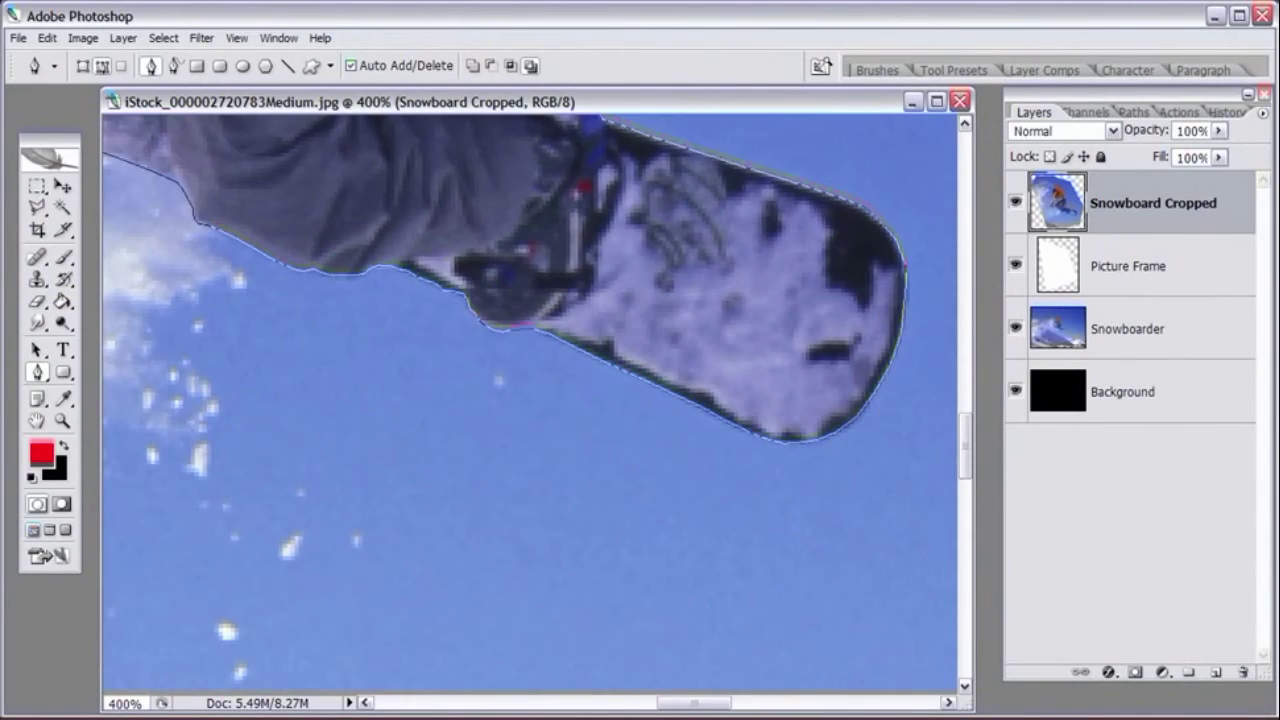
pyautogui.hotkey('ctrl', '-')
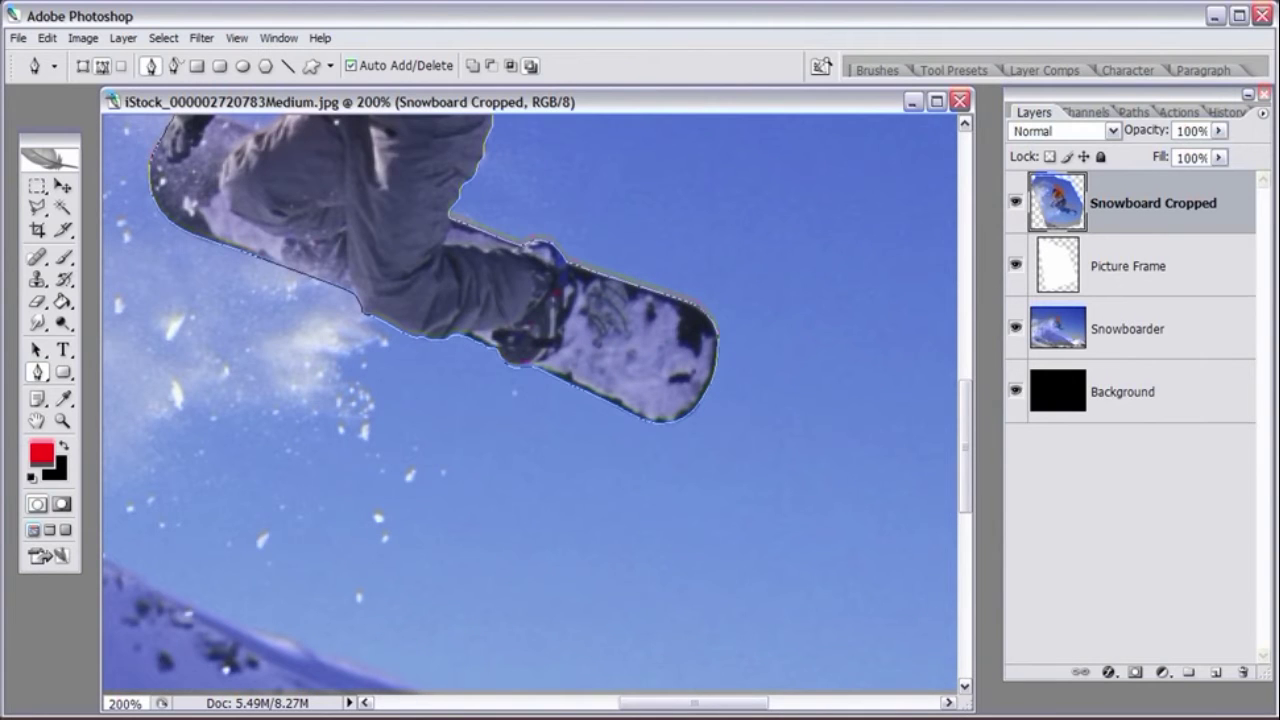
pyautogui.moveTo(966, 525); pyautogui.dragTo(955, 437)
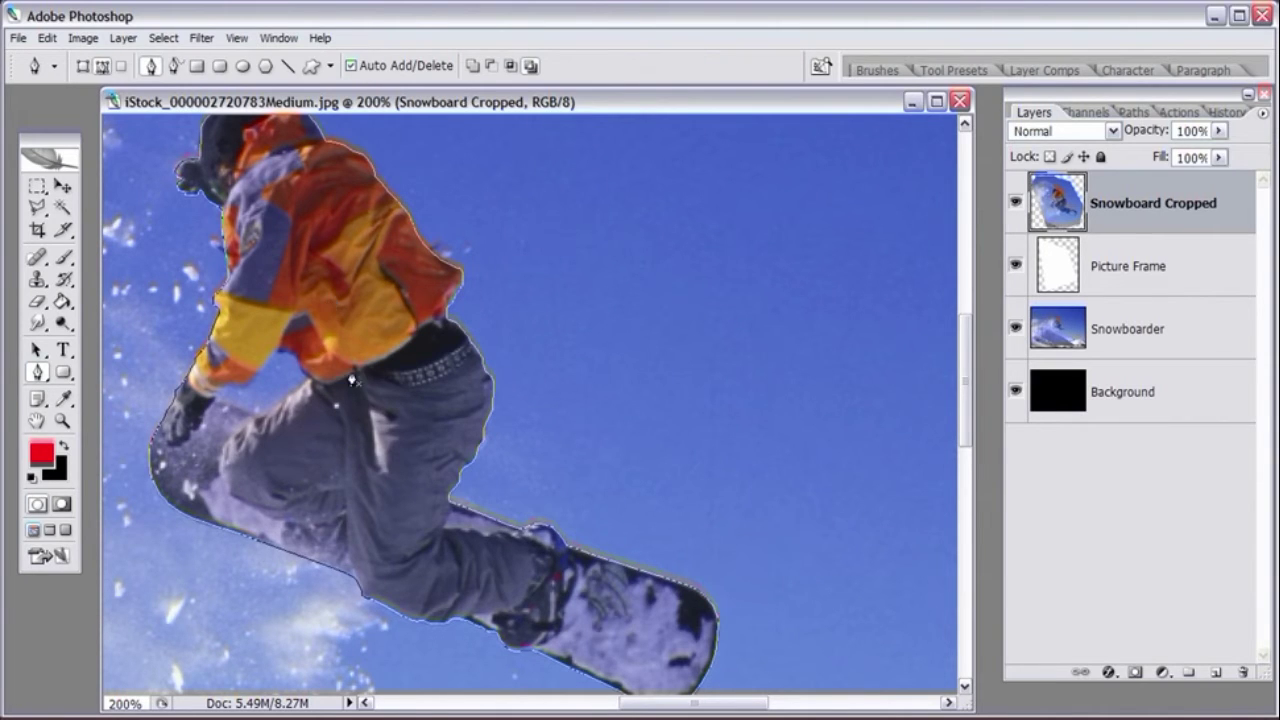
pyautogui.rightClick(341, 354)
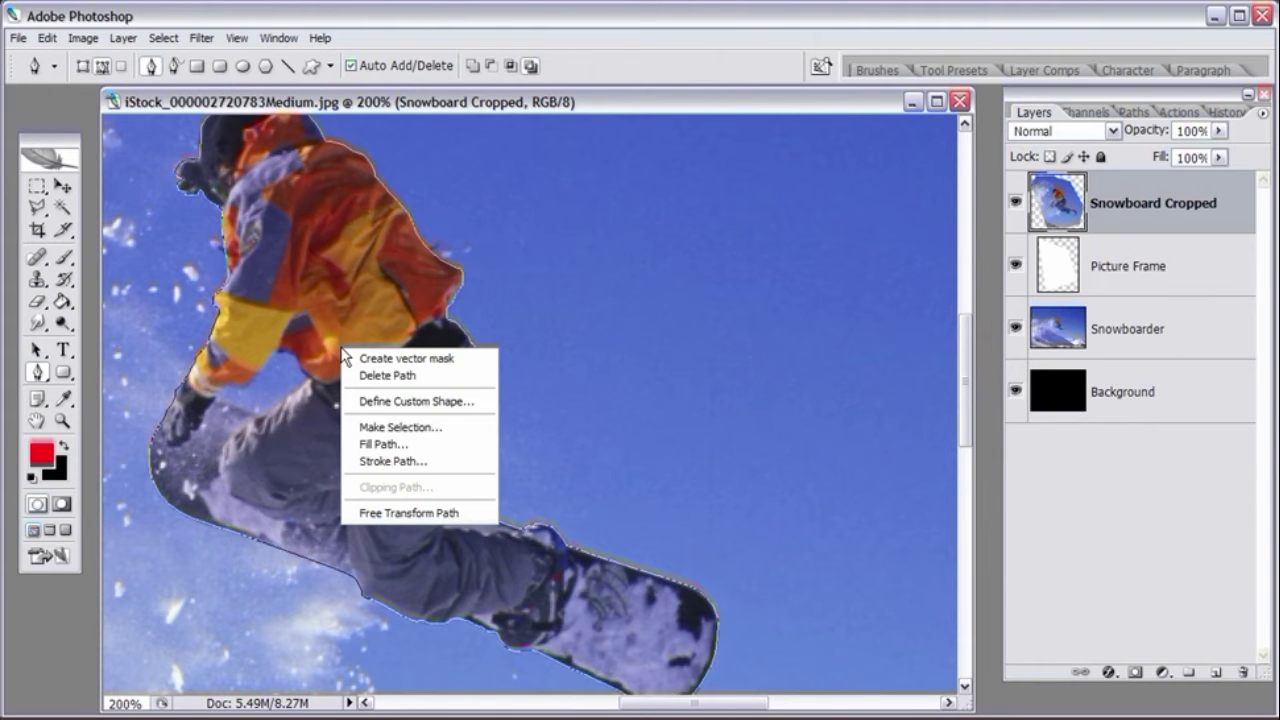
# Step: Convert the closed path into a selection with a 0-pixel feather radius
pyautogui.click(378, 428)
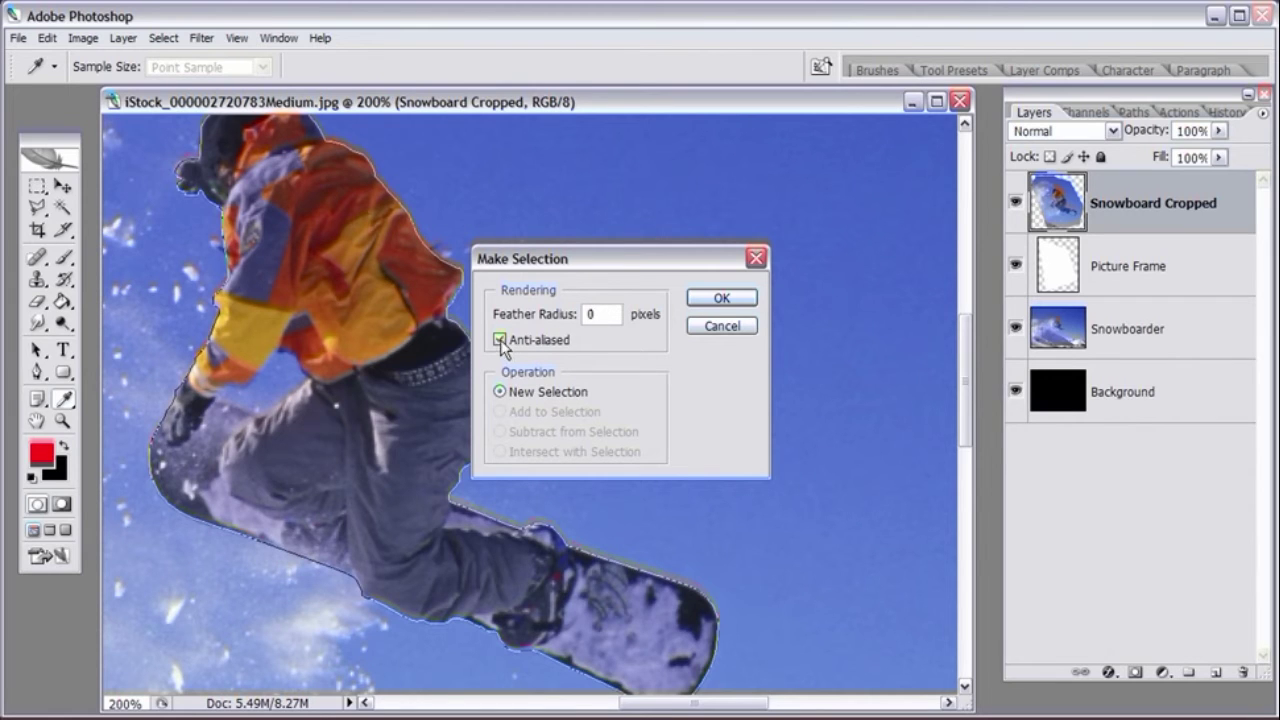
pyautogui.click(716, 297)
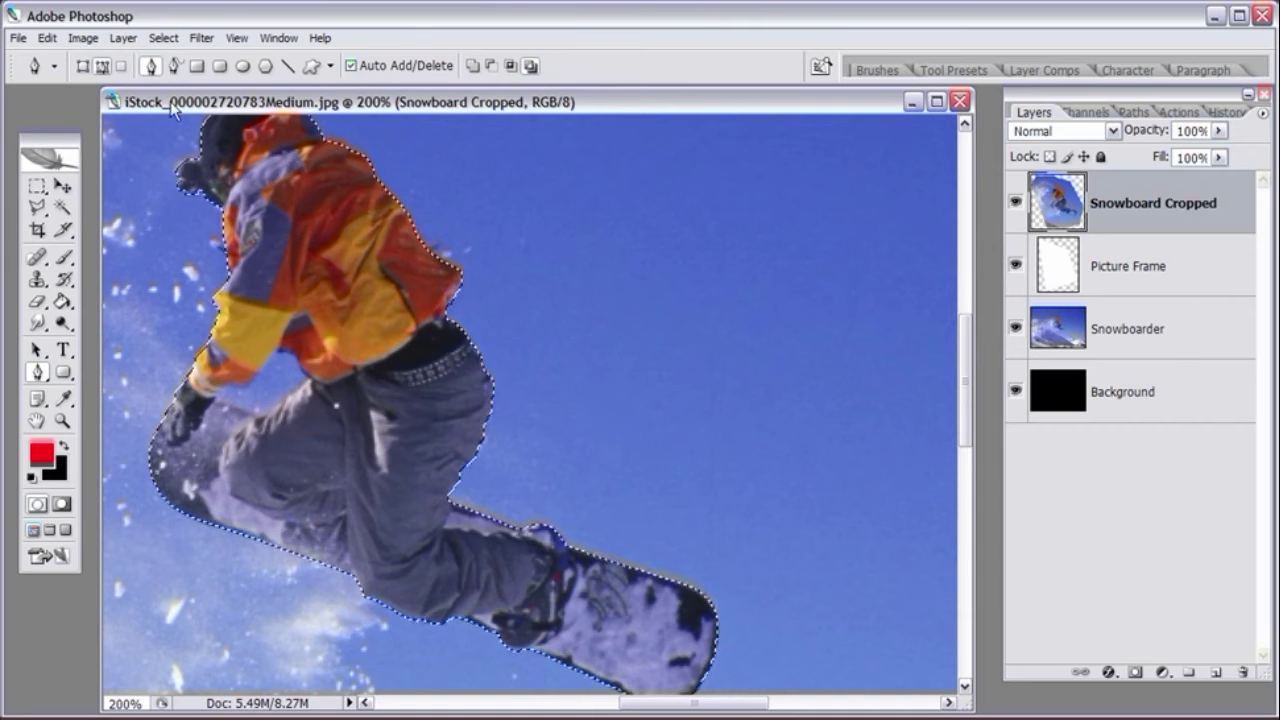
pyautogui.click(47, 38)
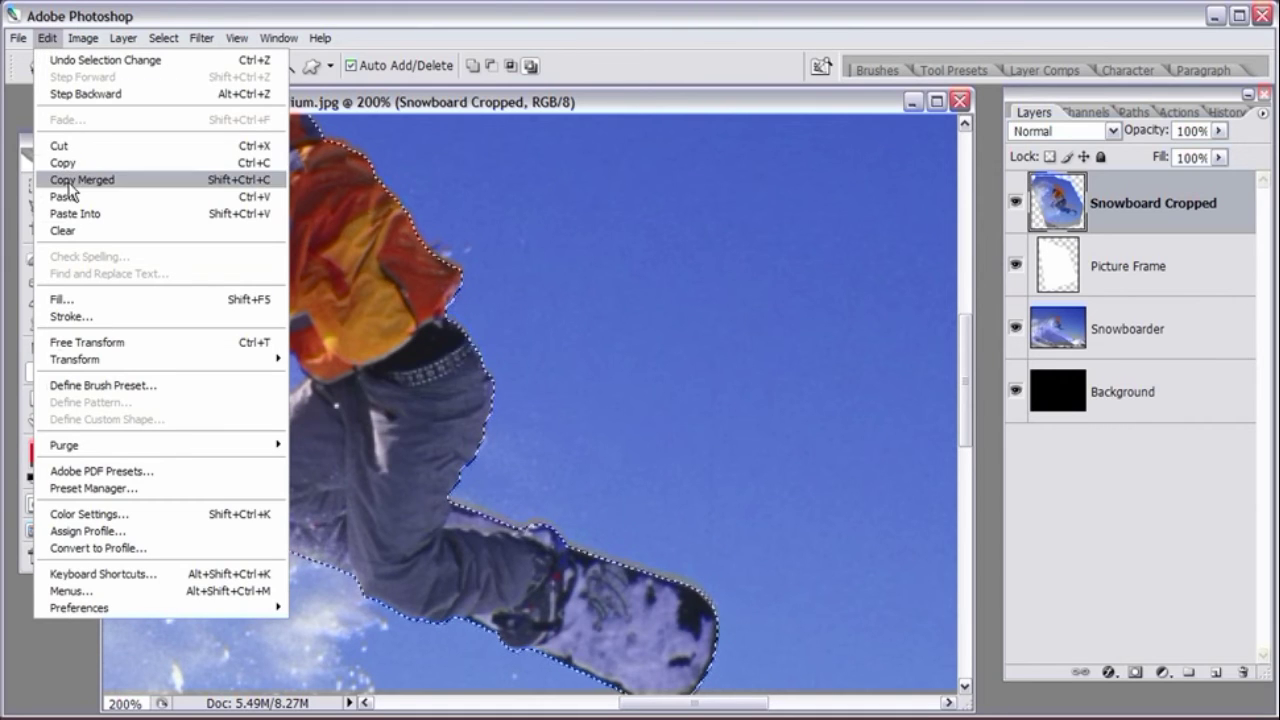
# Step: Copy Merged the selection, paste it as Layer 1, and hide Snowboard Cropped
pyautogui.click(70, 185)
pyautogui.click(50, 40)
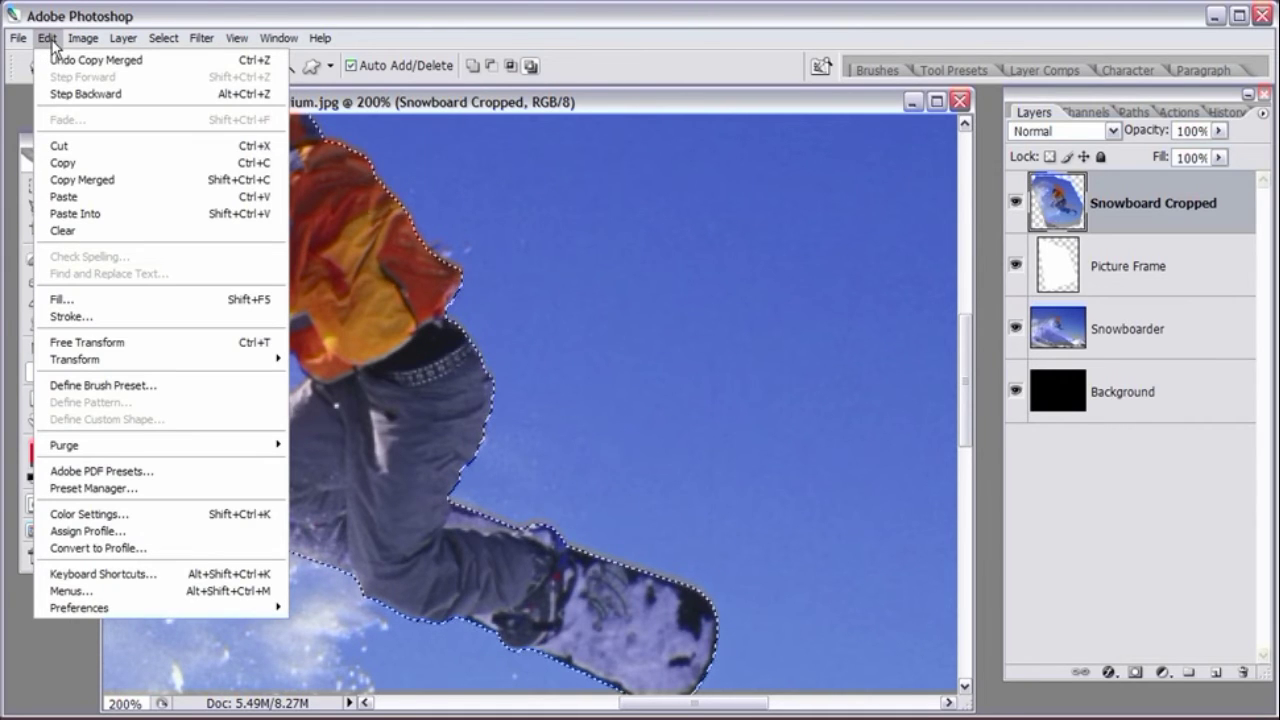
pyautogui.click(63, 197)
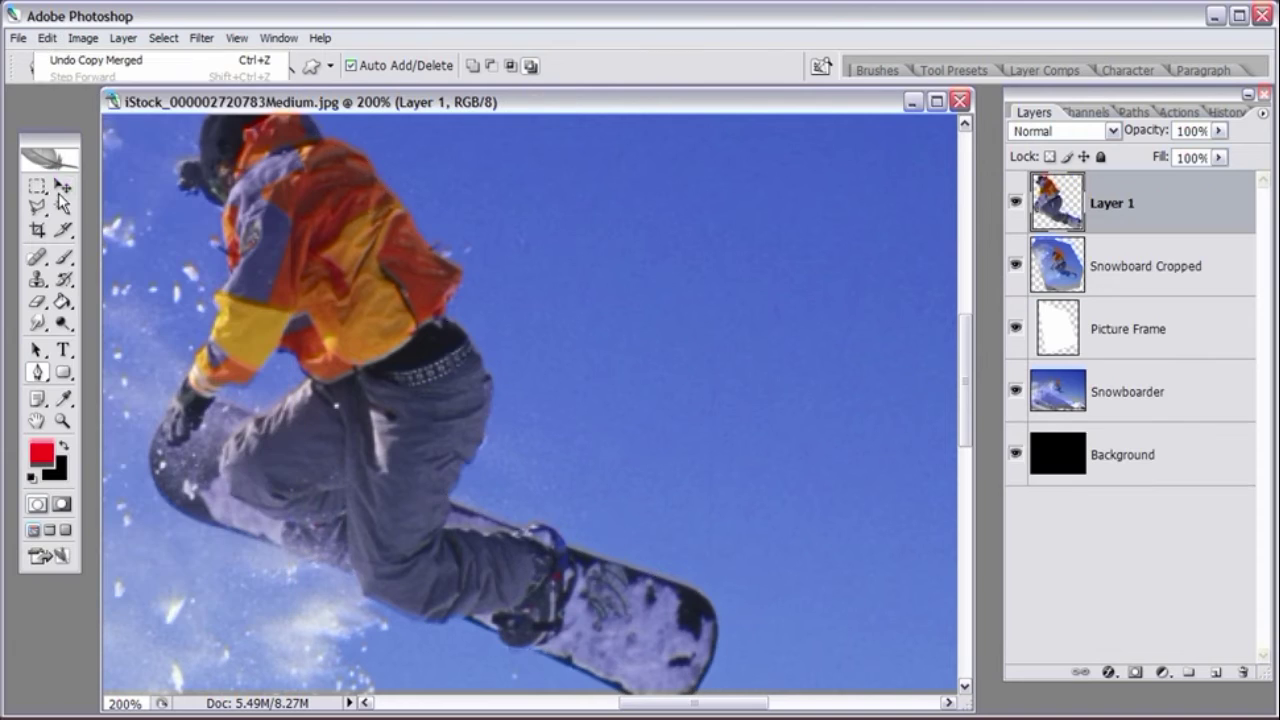
pyautogui.click(1016, 265)
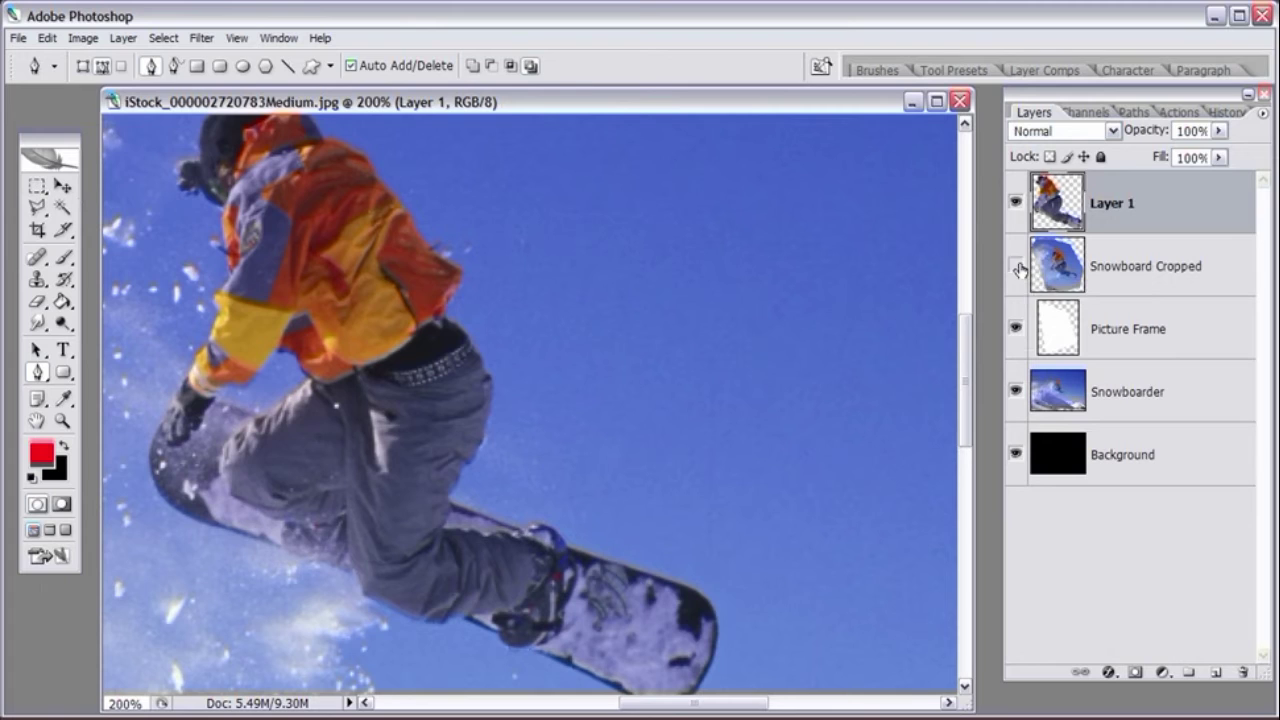
# Step: Hide the Snowboarder layer and zoom in from 66.7% to 200% on the snowboarder
pyautogui.click(1018, 393)
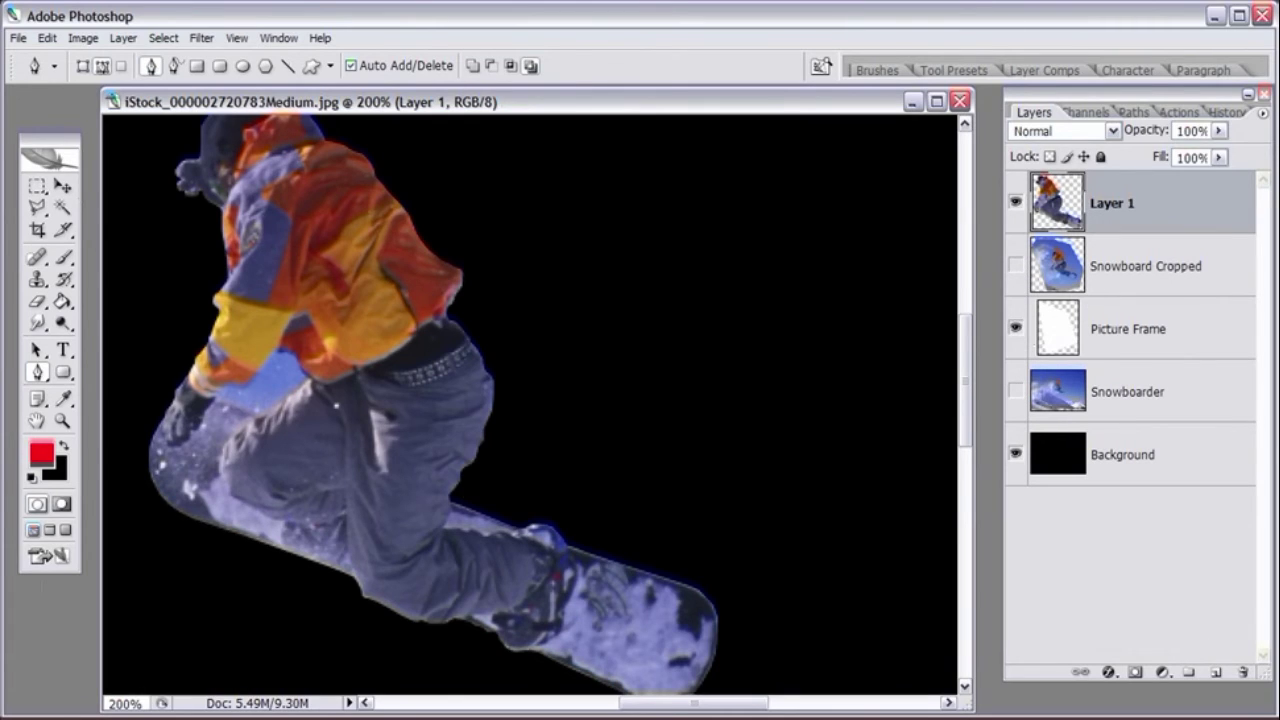
pyautogui.hotkey('ctrl', '-')
pyautogui.hotkey('ctrl', '-')
pyautogui.hotkey('ctrl', '-')
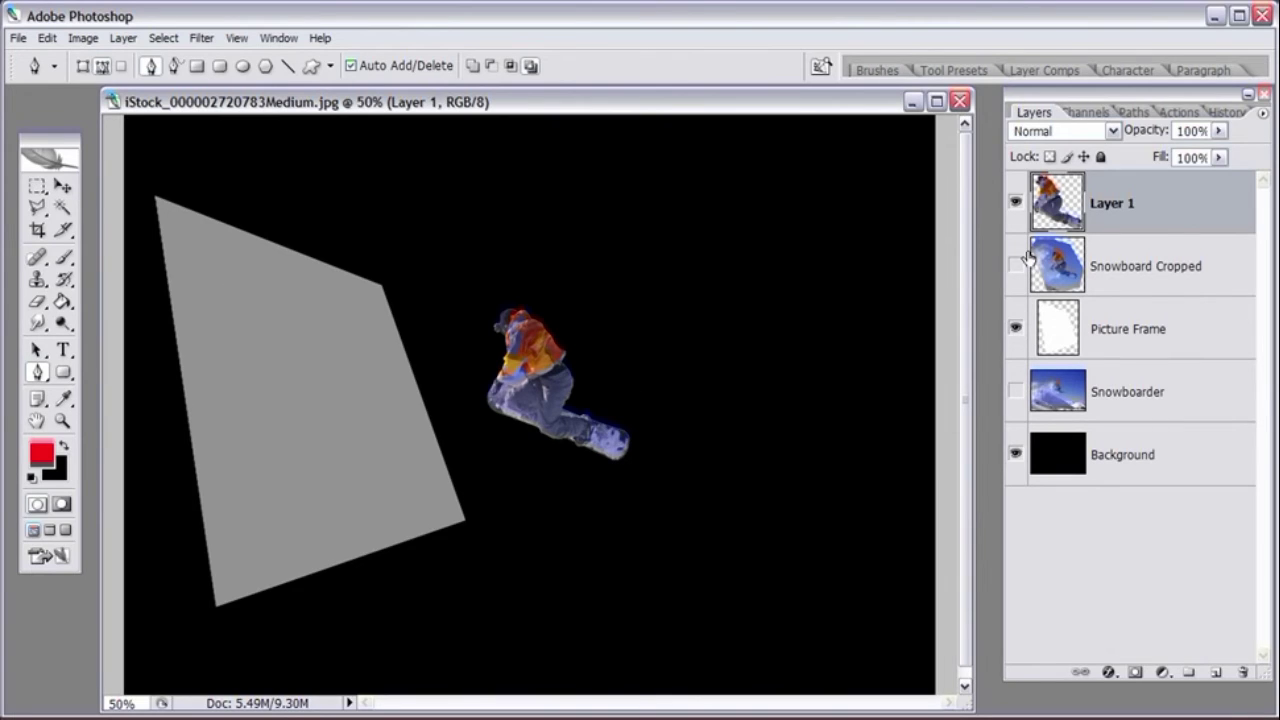
pyautogui.click(62, 421)
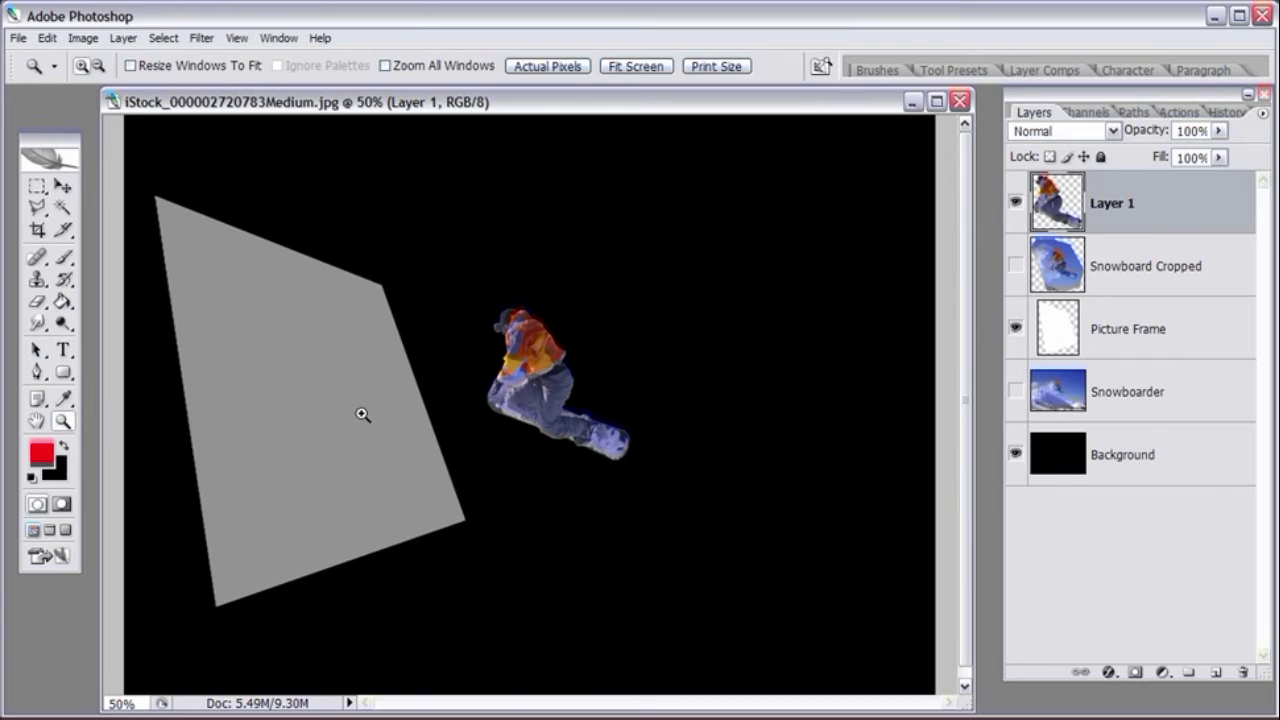
pyautogui.click(556, 423)
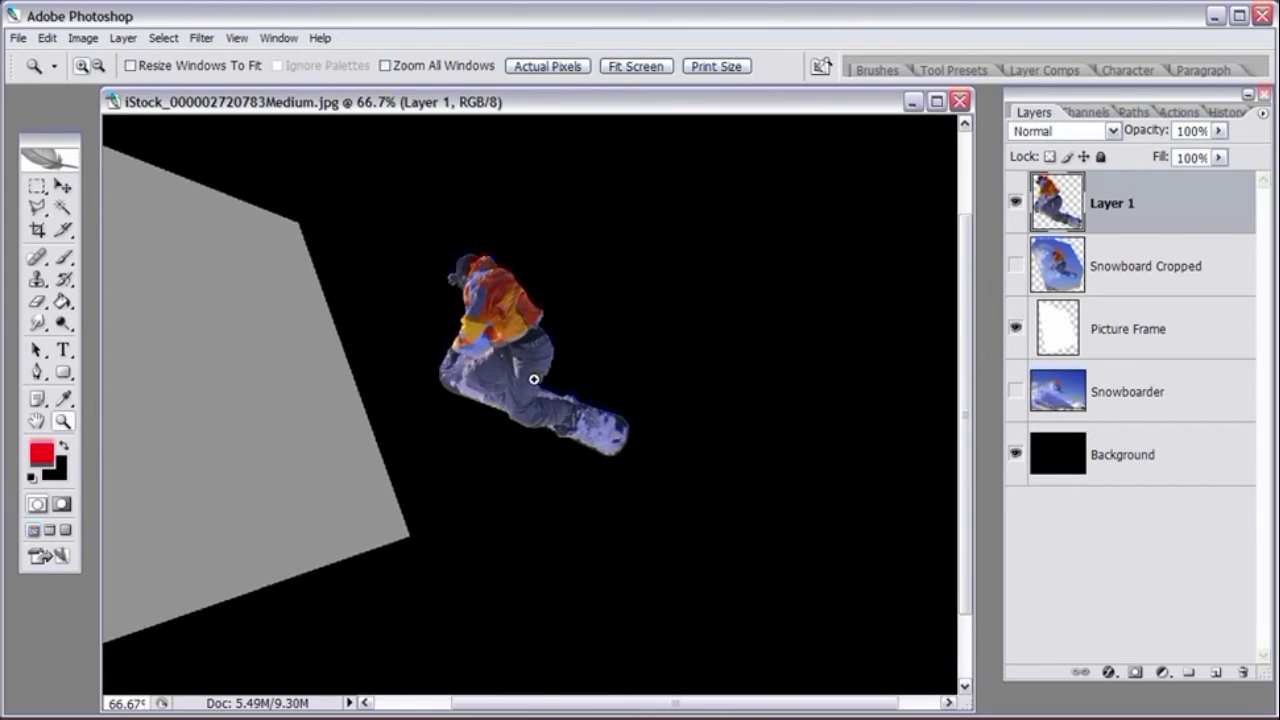
pyautogui.click(534, 379)
pyautogui.click(532, 413)
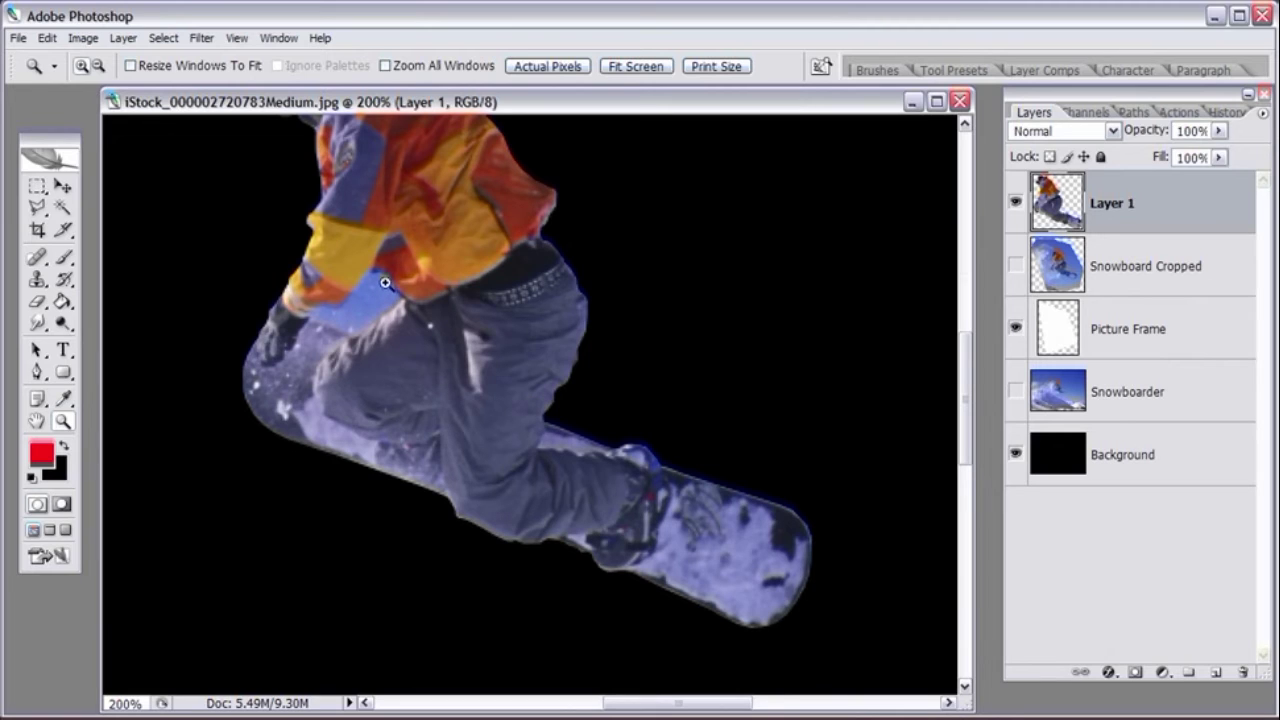
# Step: Zoom in to 300% on the gap between the snowboarder's arm and board
pyautogui.click(62, 187)
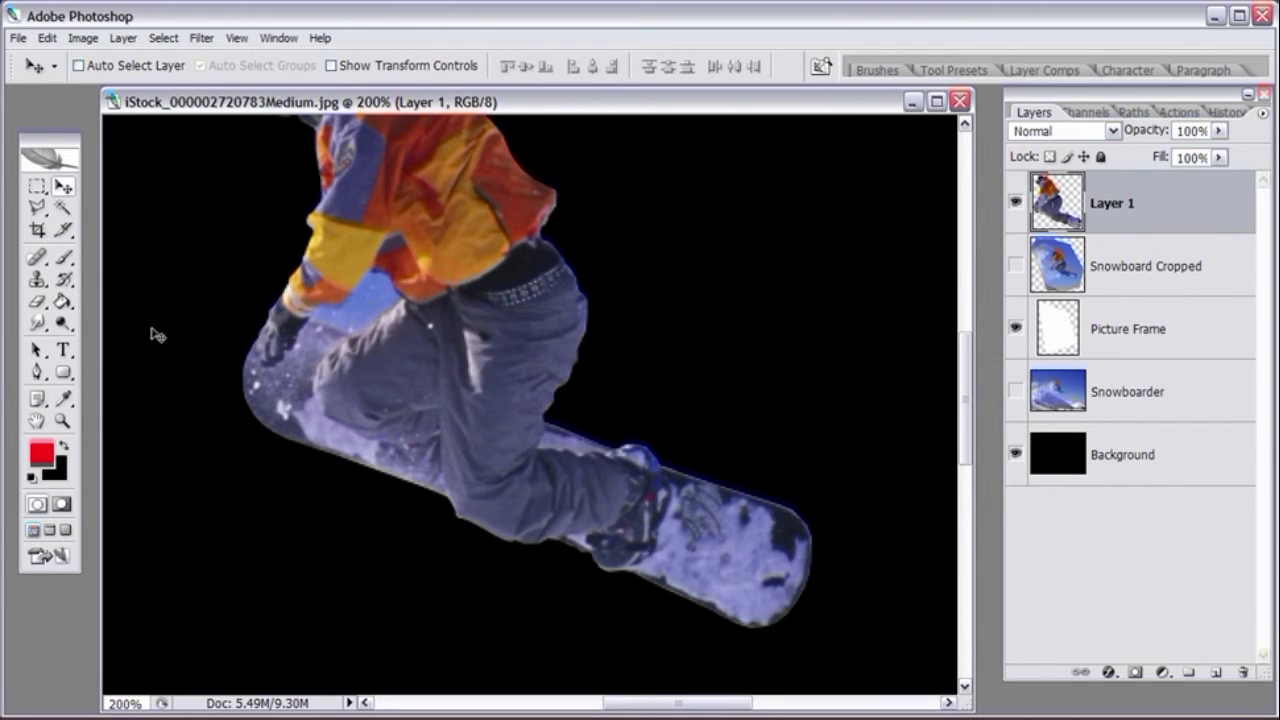
pyautogui.click(62, 421)
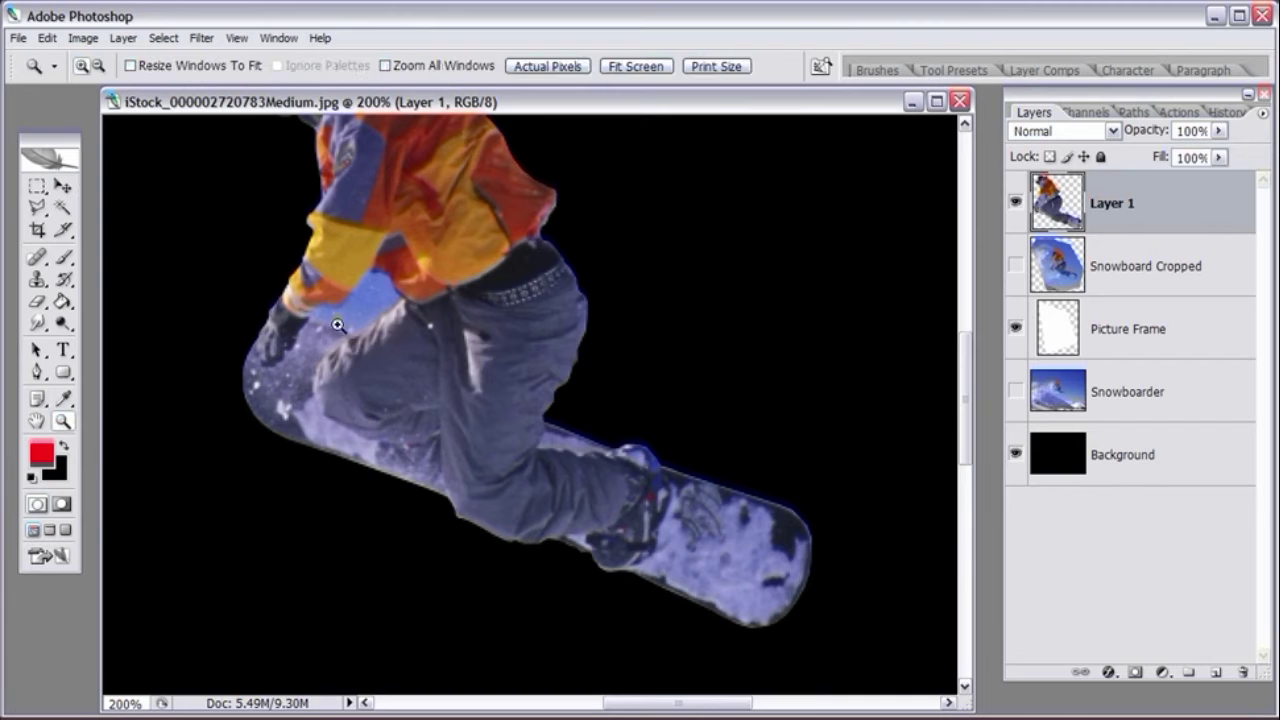
pyautogui.click(380, 310)
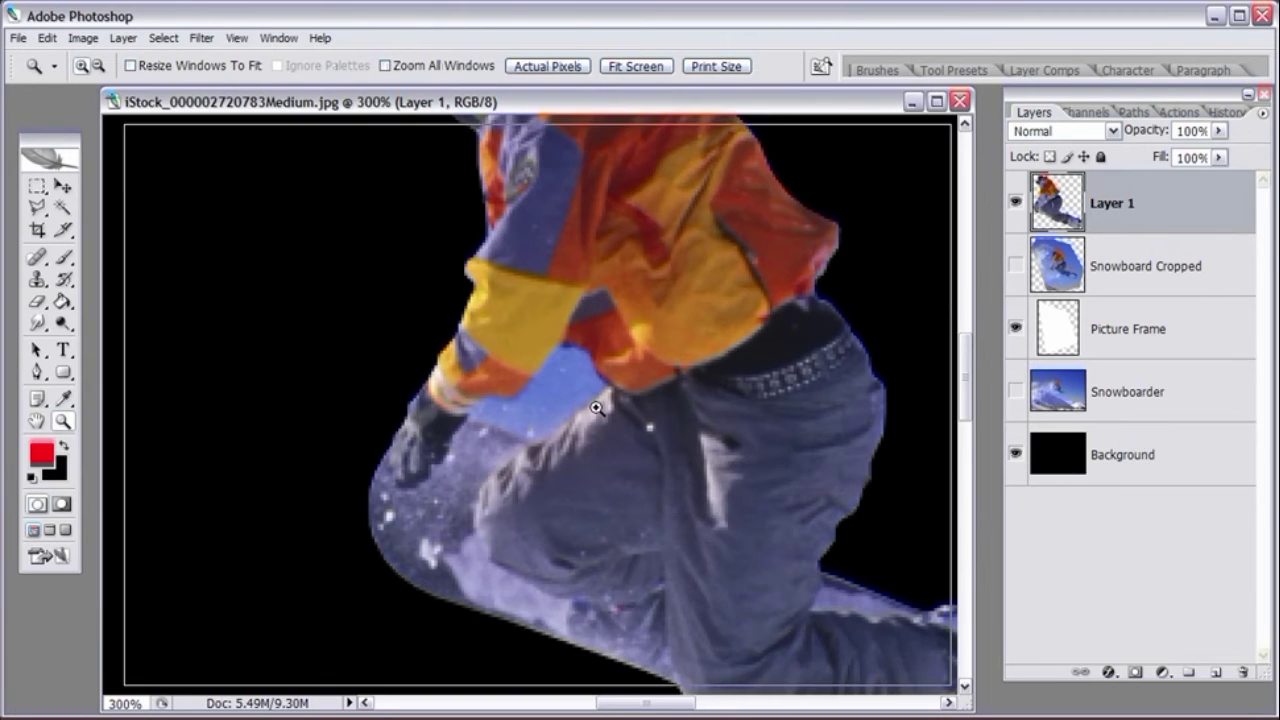
pyautogui.click(600, 409)
pyautogui.doubleClick(1128, 203)
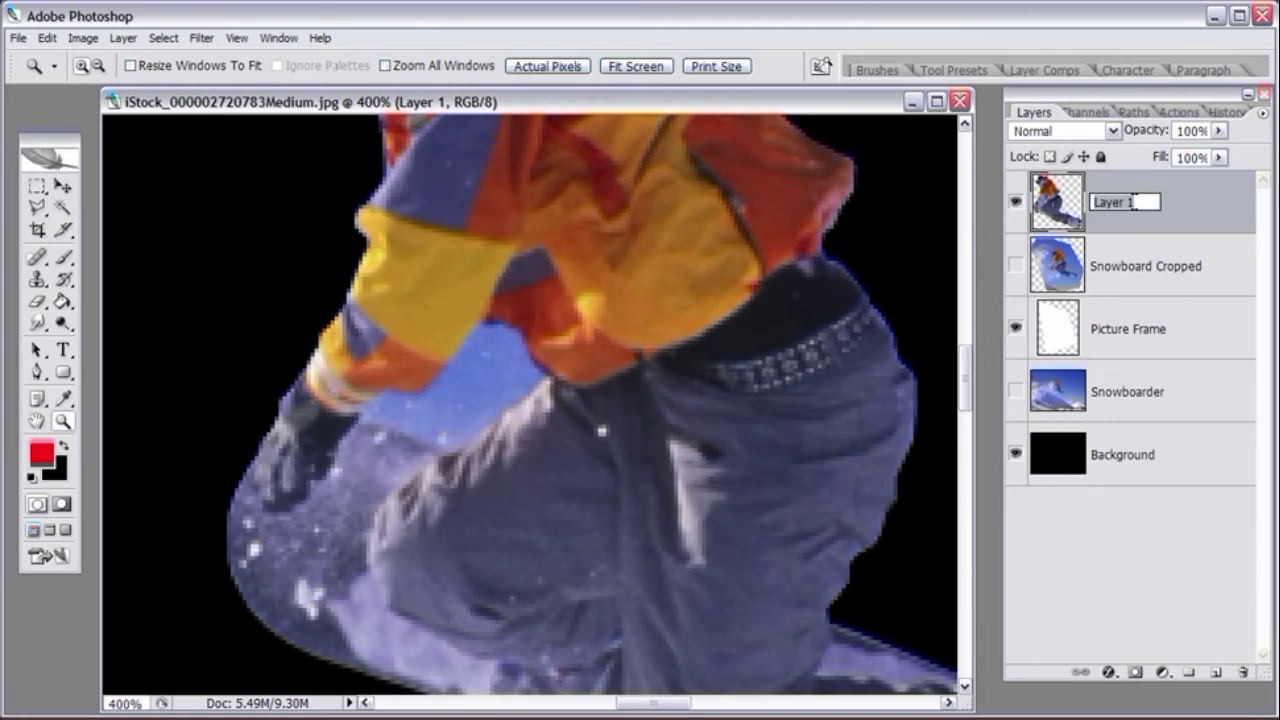
# Step: Give Layer 1 the name 'Snowboarder Only' in the Layers panel
pyautogui.write('B')
pyautogui.press('BackSpace')
pyautogui.press('BackSpace')
pyautogui.press('BackSpace')
pyautogui.press('BackSpace')
pyautogui.write('Snowboarder Only')
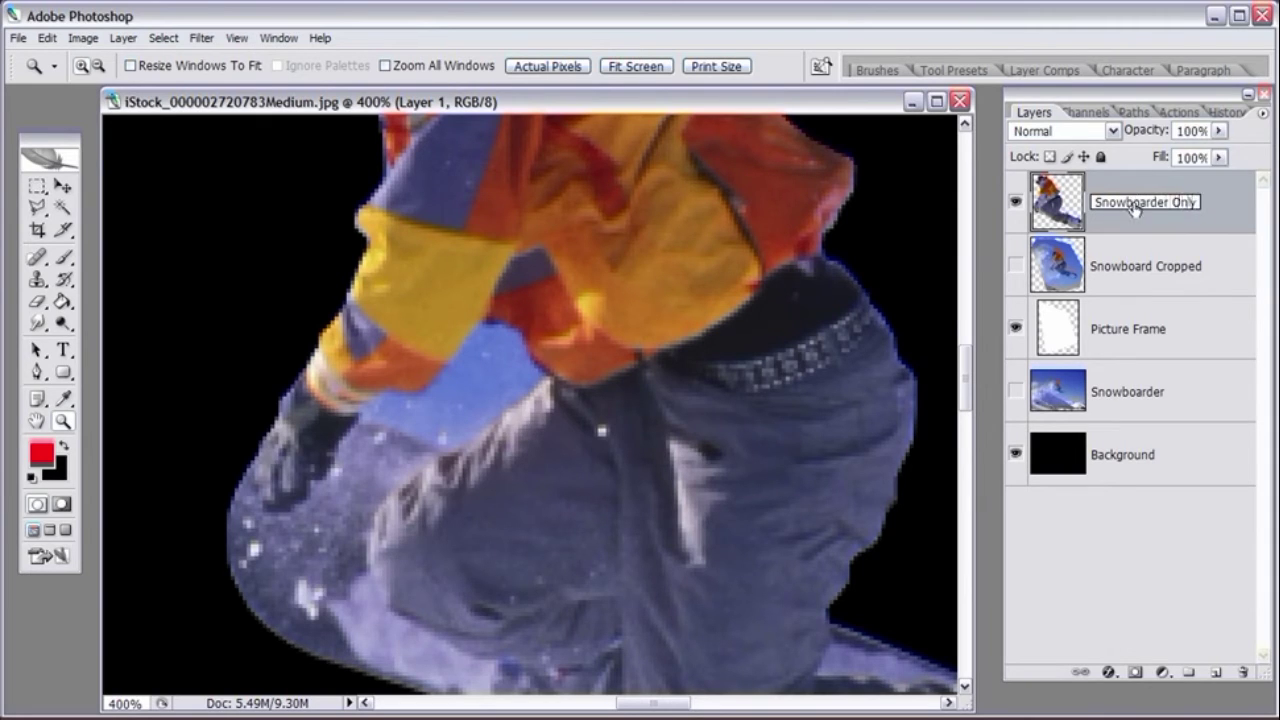
pyautogui.press('Return')
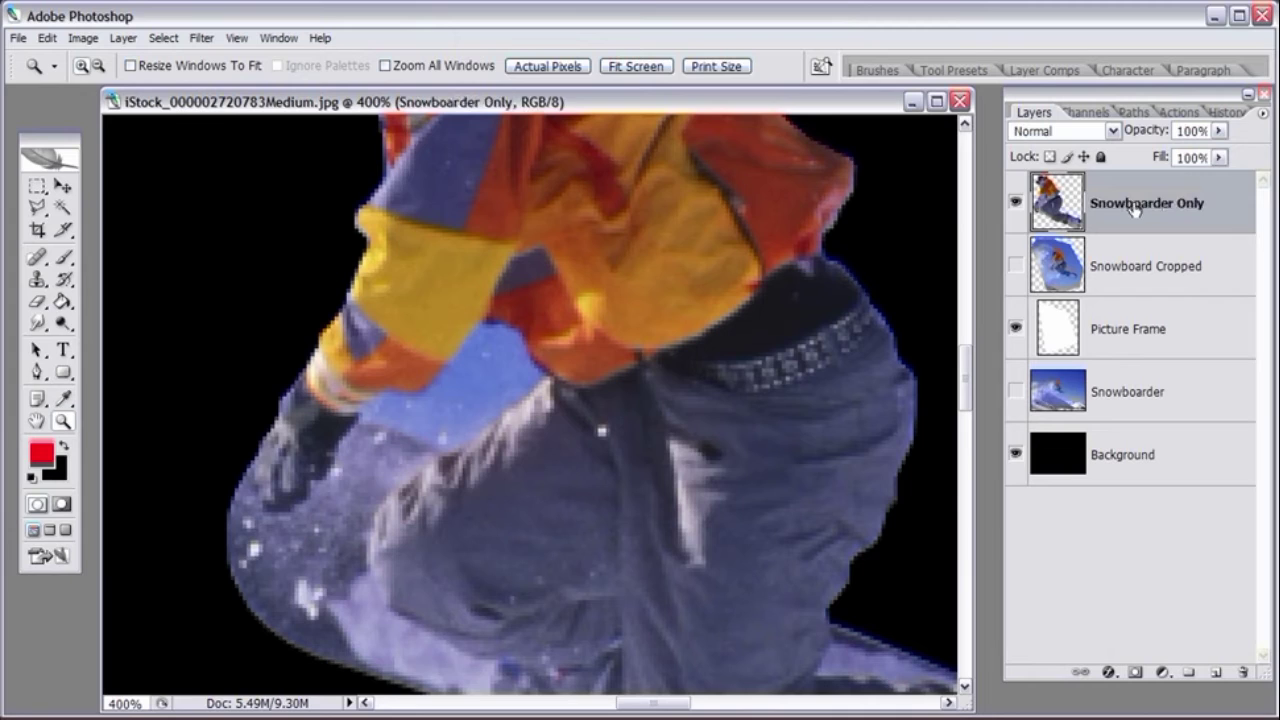
pyautogui.click(38, 372)
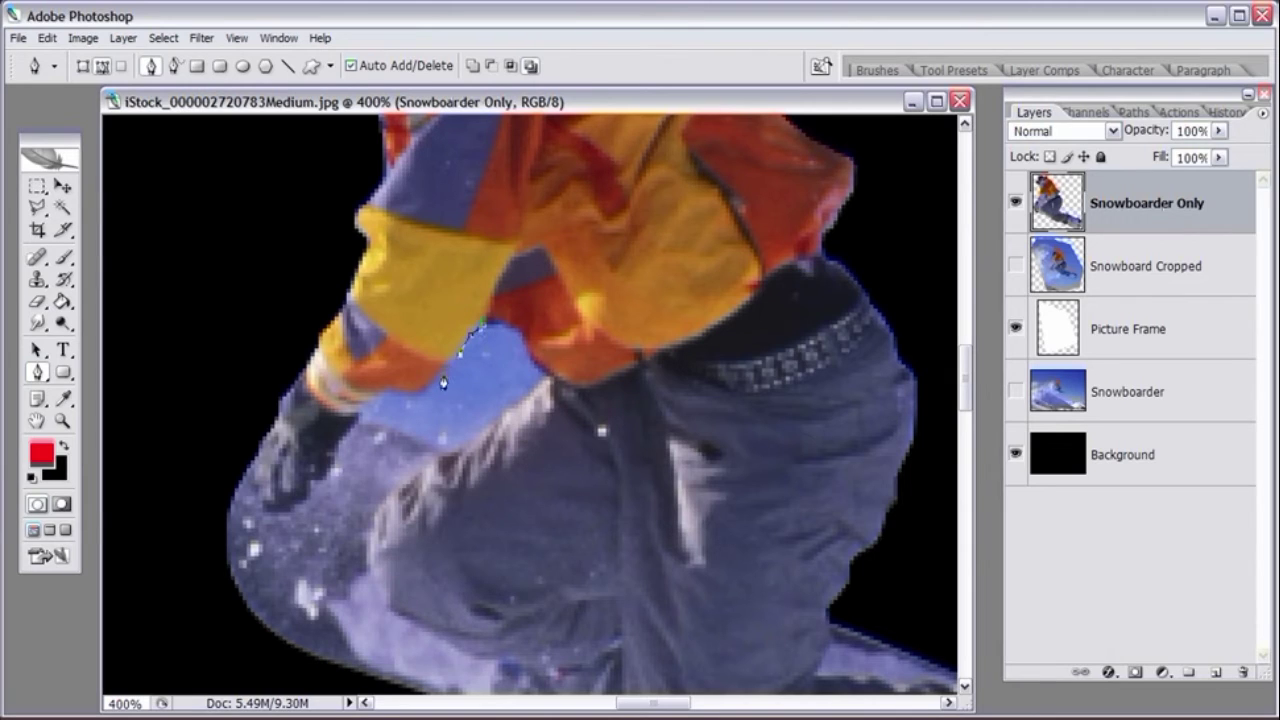
# Step: Place Pen anchors from the glove edge to the trouser edge around the blue sky gap
pyautogui.click(380, 396)
pyautogui.click(362, 416)
pyautogui.click(453, 455)
pyautogui.moveTo(464, 455)
pyautogui.mouseDown()
pyautogui.moveTo(542, 383)
pyautogui.moveTo(516, 336)
pyautogui.moveTo(486, 332)
pyautogui.mouseUp()
# Step: Turn the sky-gap path into a selection, delete the blue sky, and zoom out to 100%
pyautogui.rightClick(484, 347)
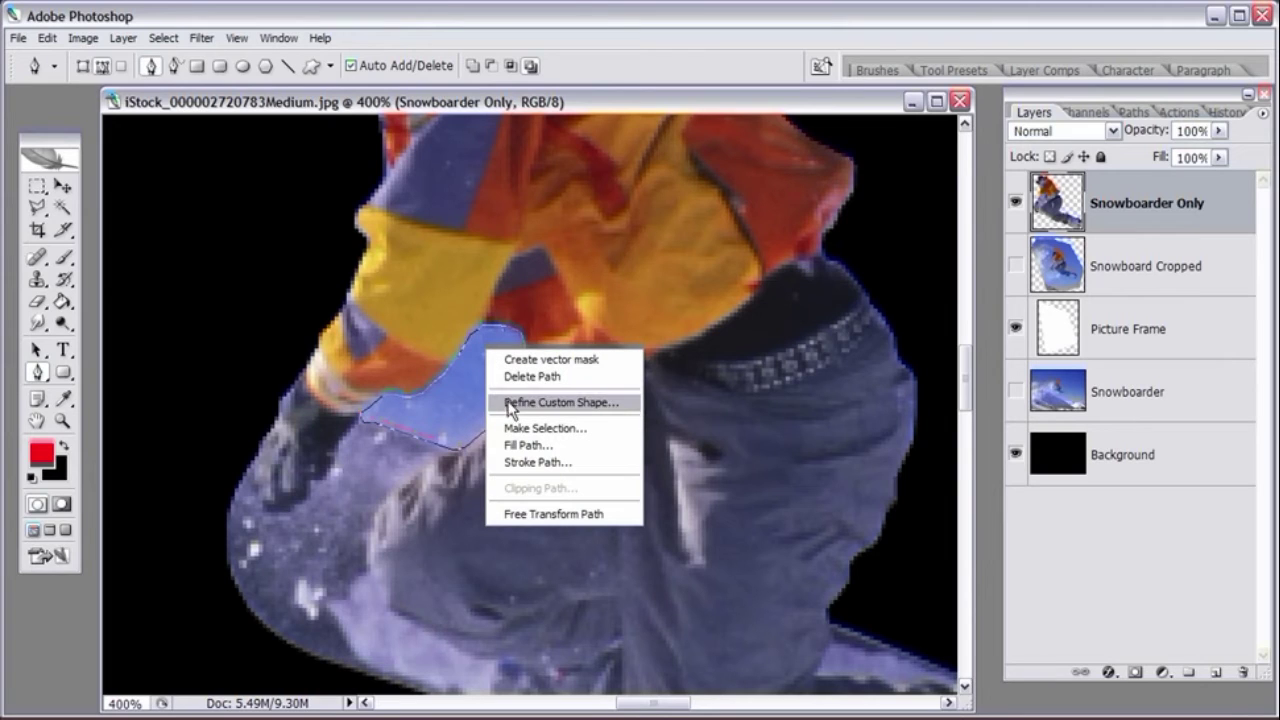
pyautogui.click(510, 104)
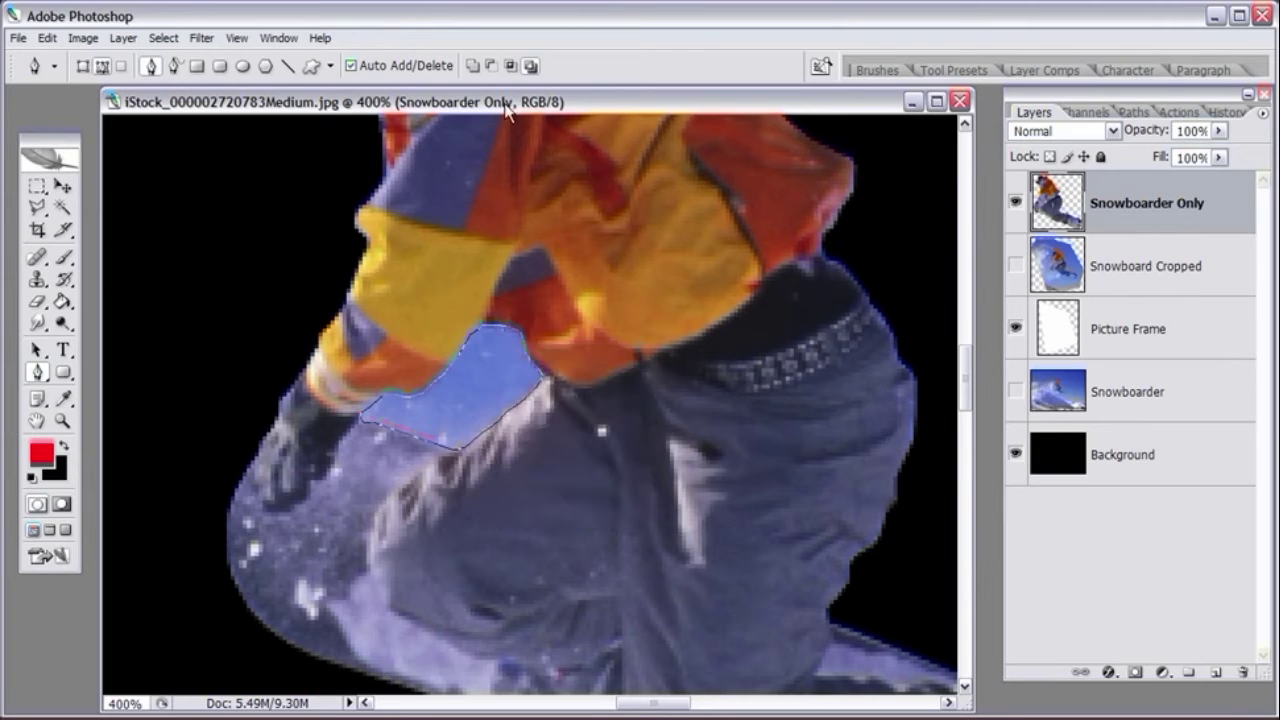
pyautogui.rightClick(481, 383)
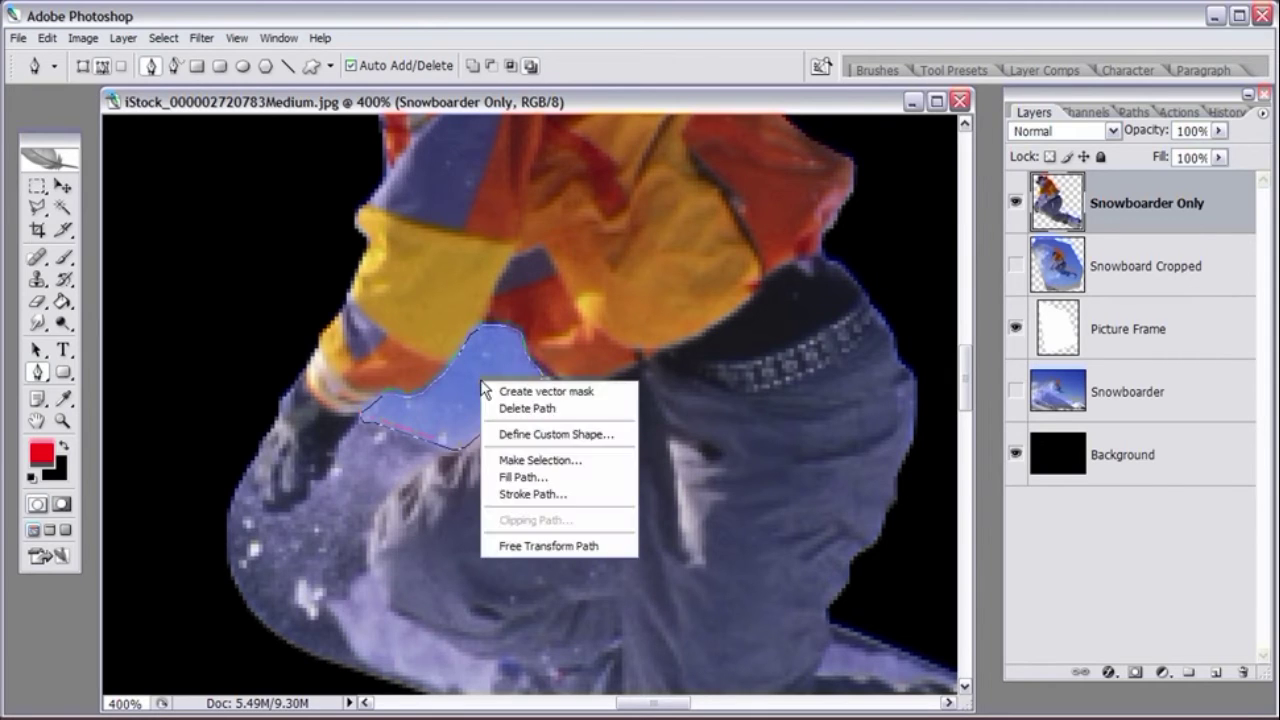
pyautogui.click(493, 459)
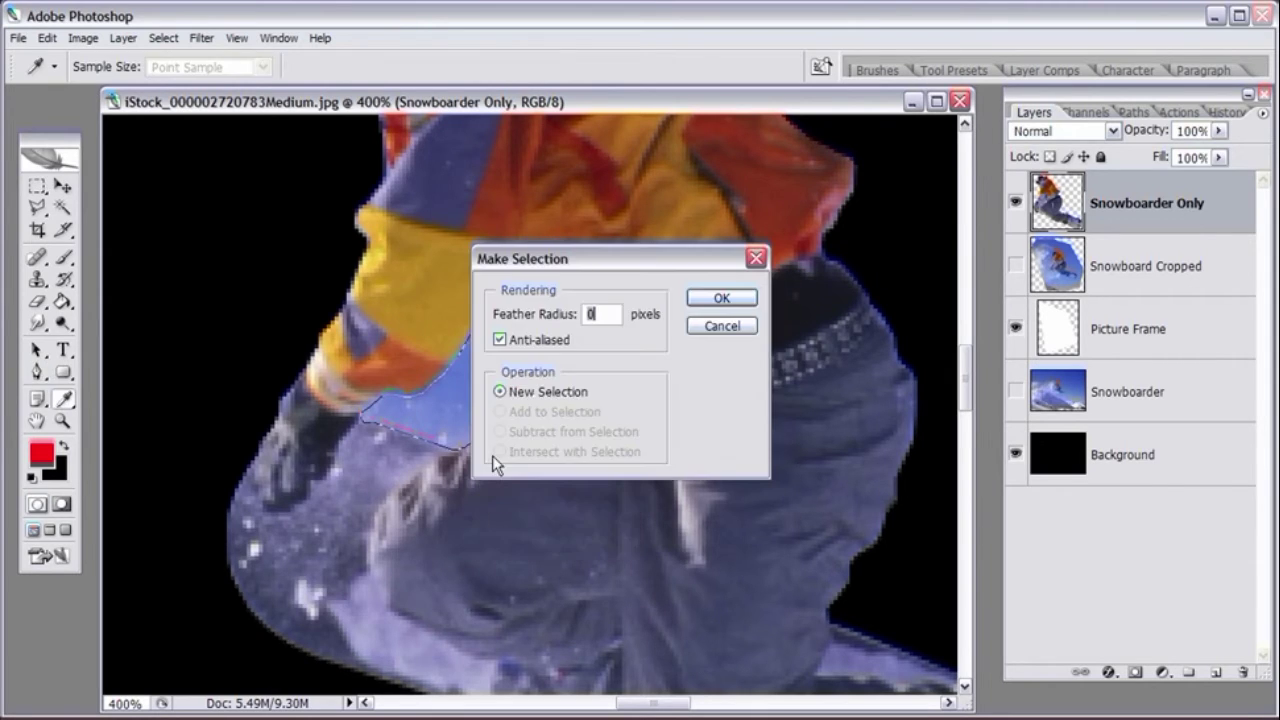
pyautogui.click(727, 297)
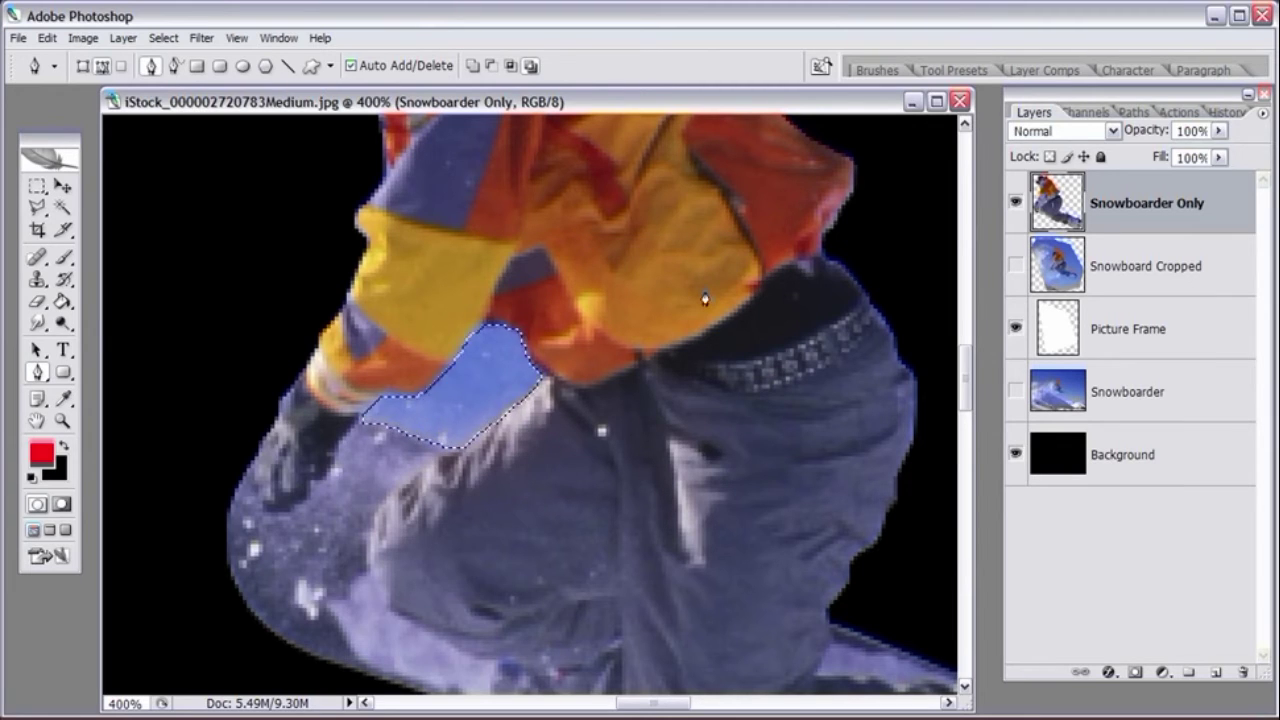
pyautogui.press('Delete')
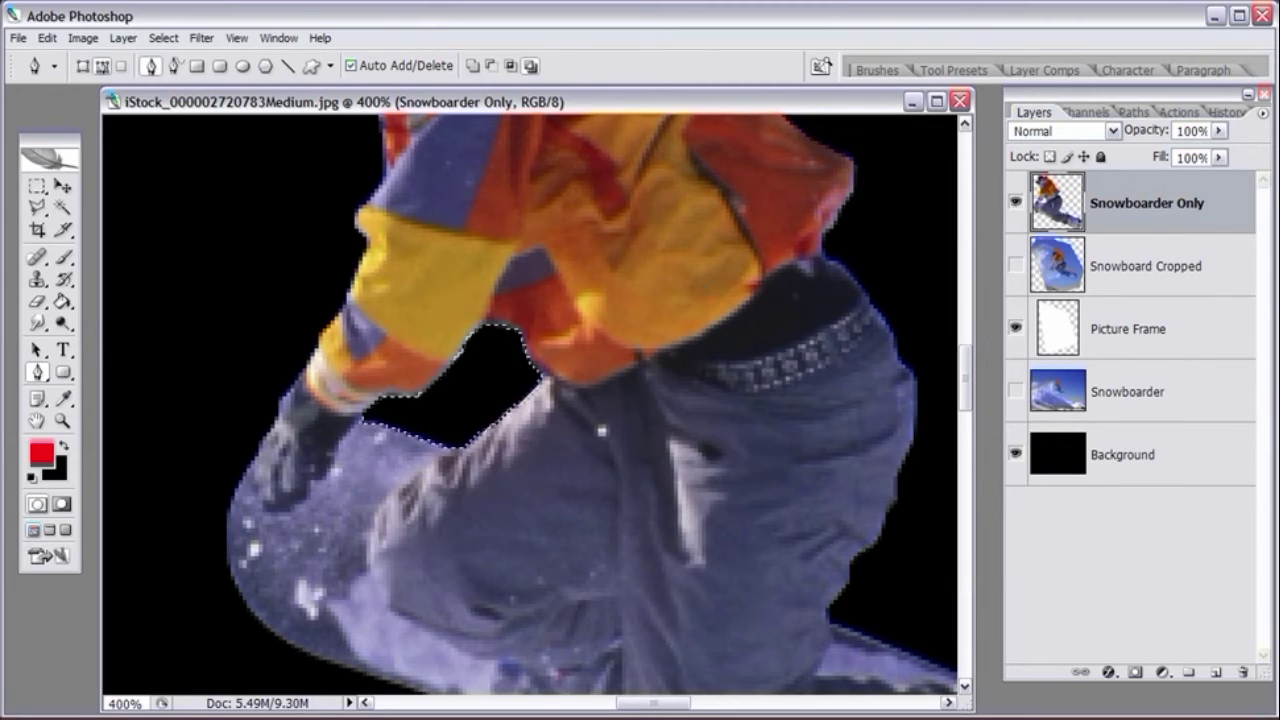
pyautogui.hotkey('ctrl', '-')
pyautogui.hotkey('ctrl', '-')
pyautogui.hotkey('ctrl', '-')
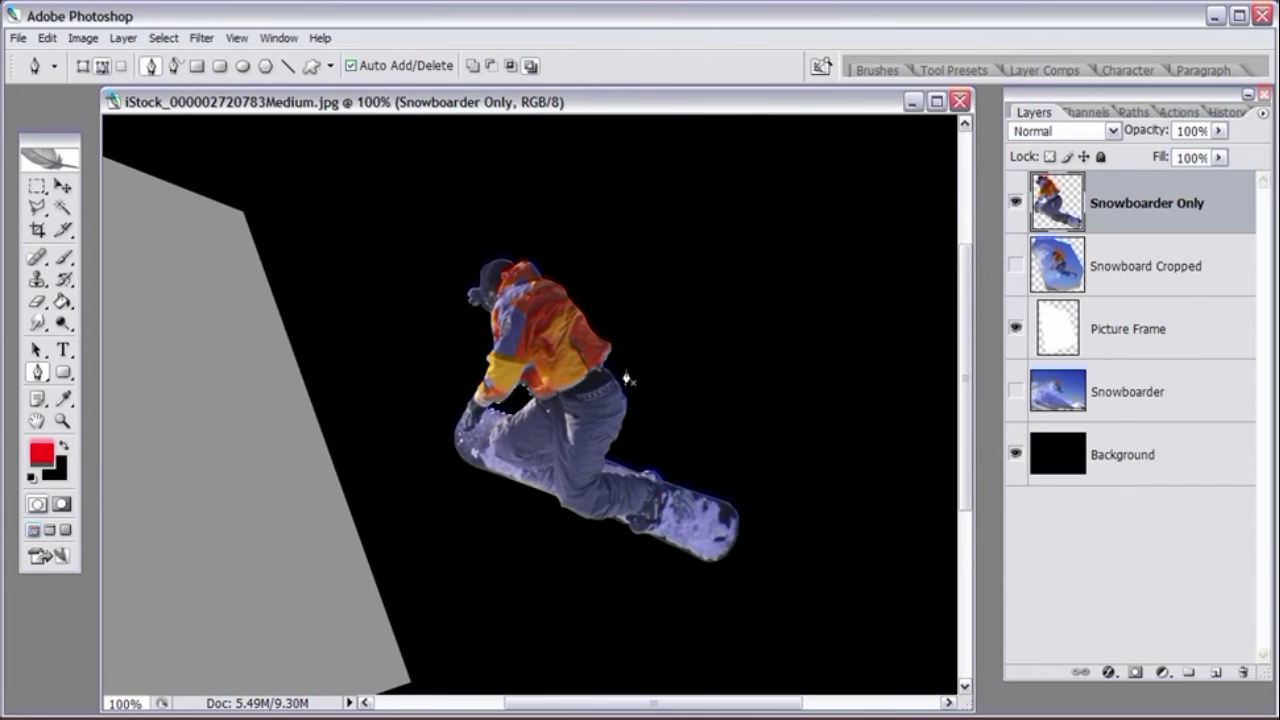
# Step: Zoom from 100% to 200% on the snowboarder cut-out
pyautogui.click(37, 186)
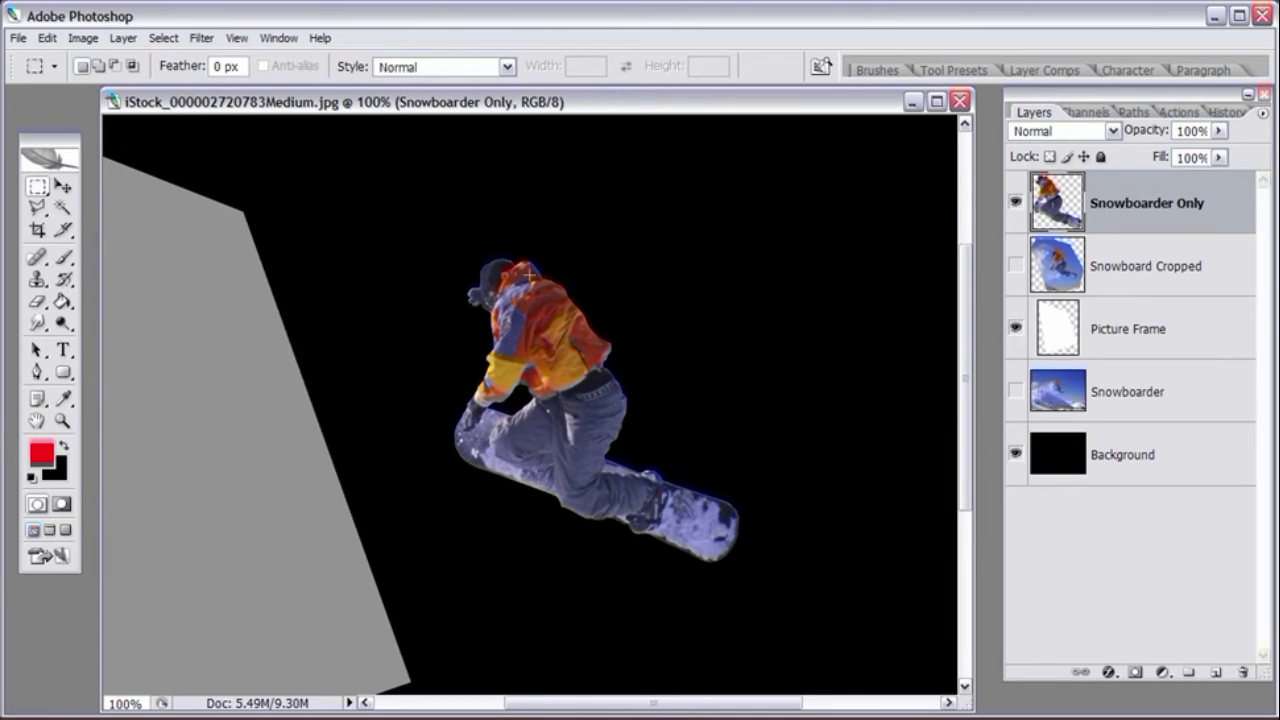
pyautogui.click(62, 421)
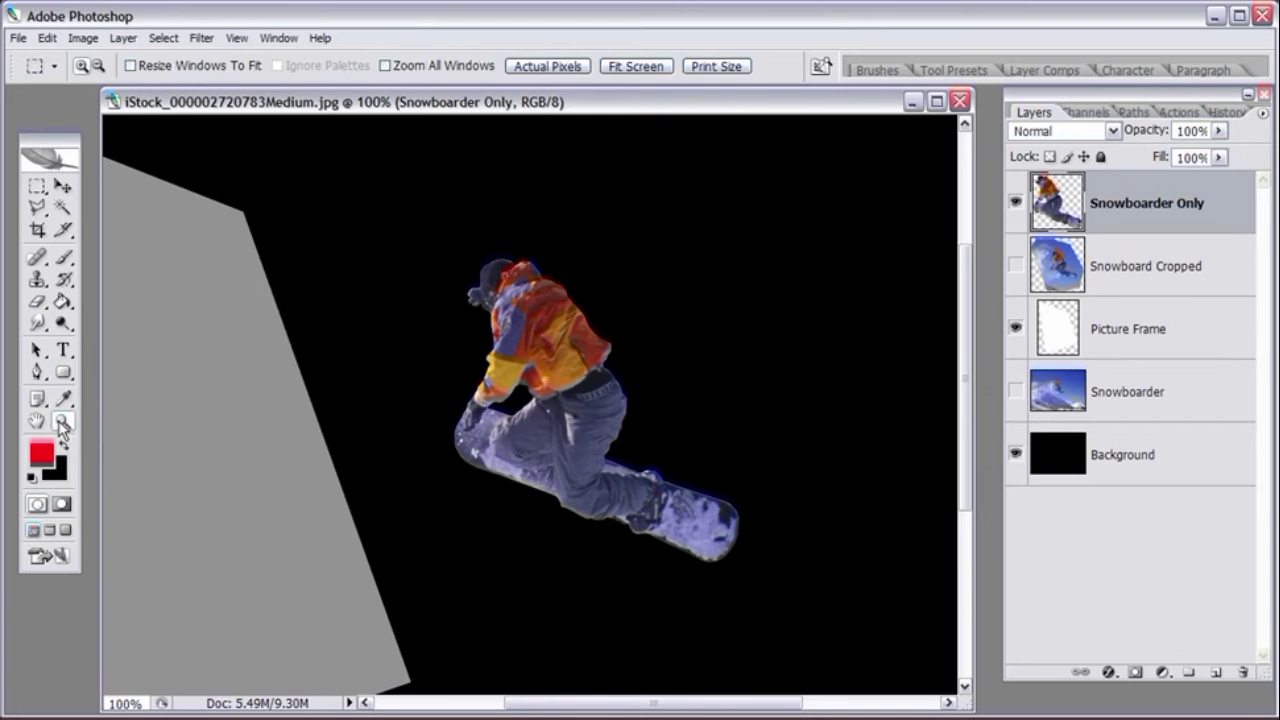
pyautogui.click(574, 416)
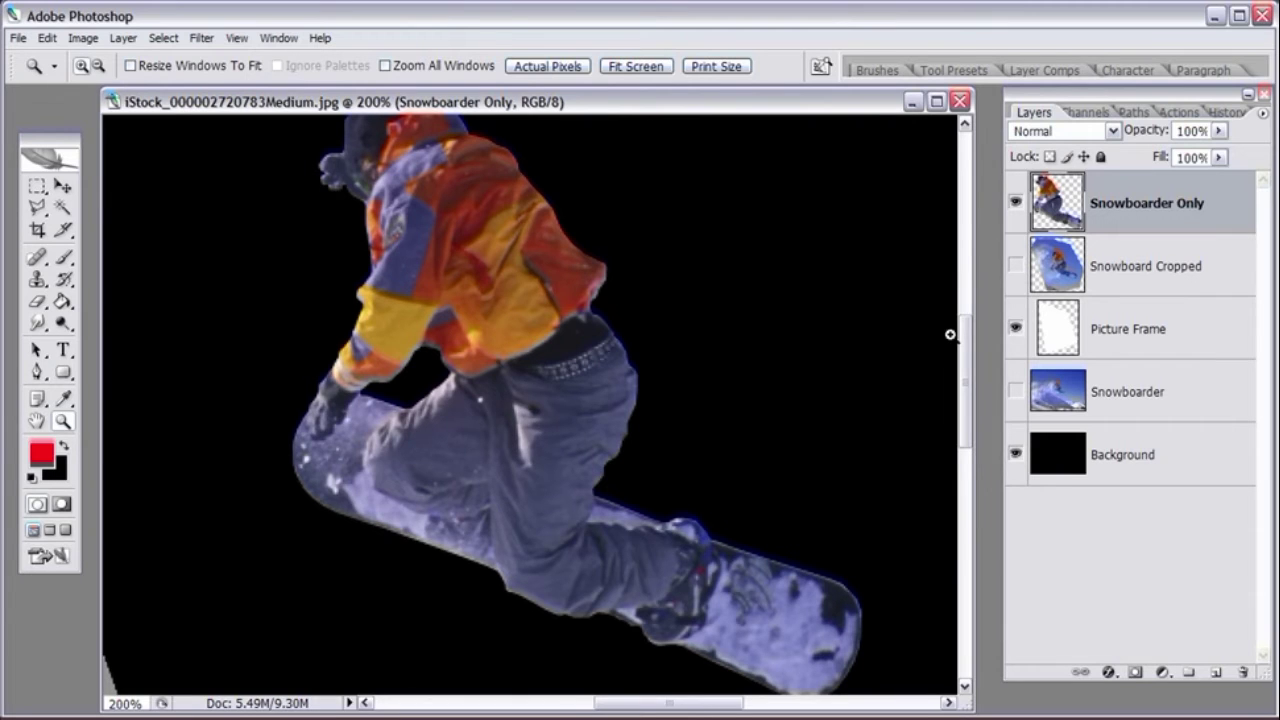
pyautogui.scroll(2, 966, 334)
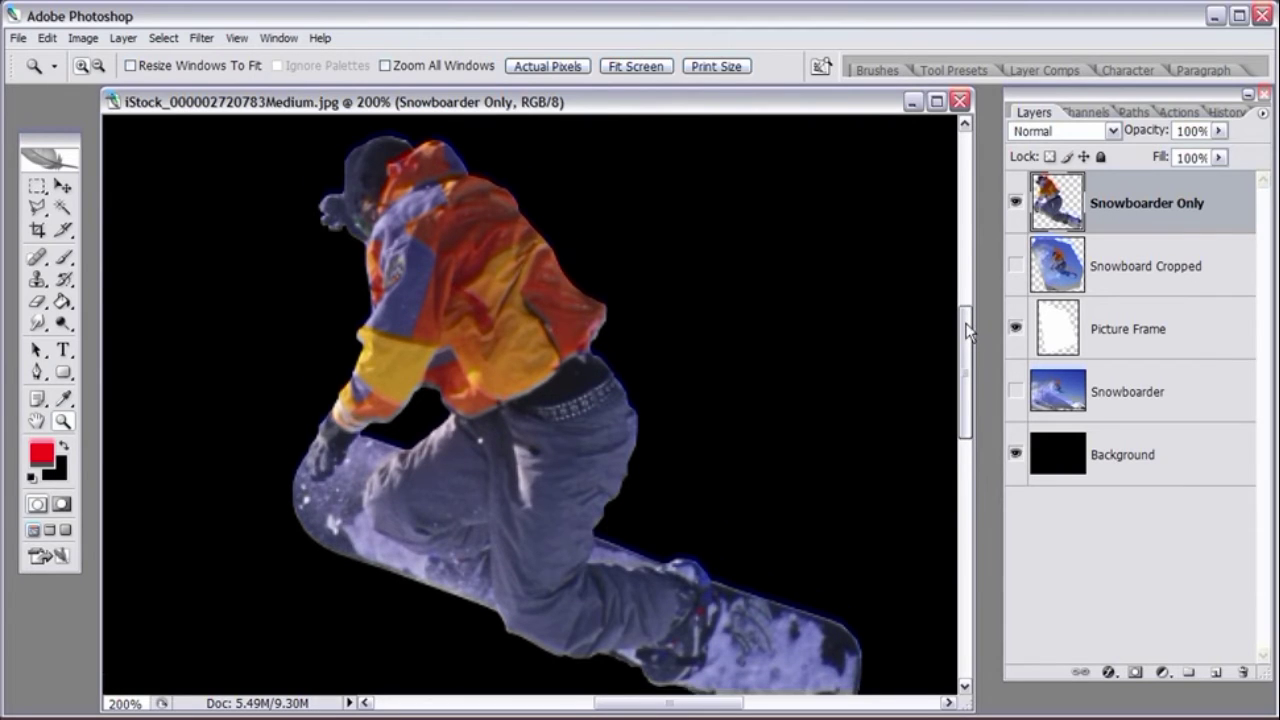
# Step: Load the Snowboarder Only cut-out as a selection and contract it by 2 pixels
pyautogui.scroll(-1, 966, 334)
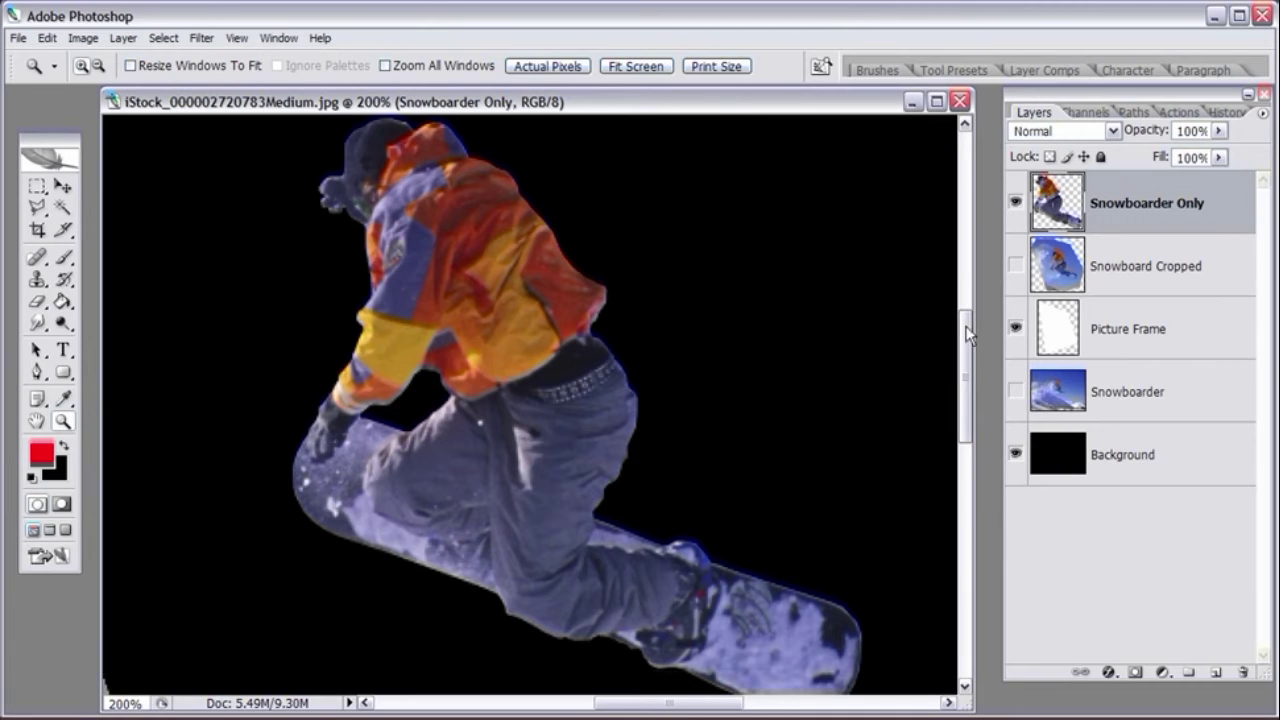
pyautogui.keyDown('ctrl'); pyautogui.click(1052, 203); pyautogui.keyUp('ctrl')
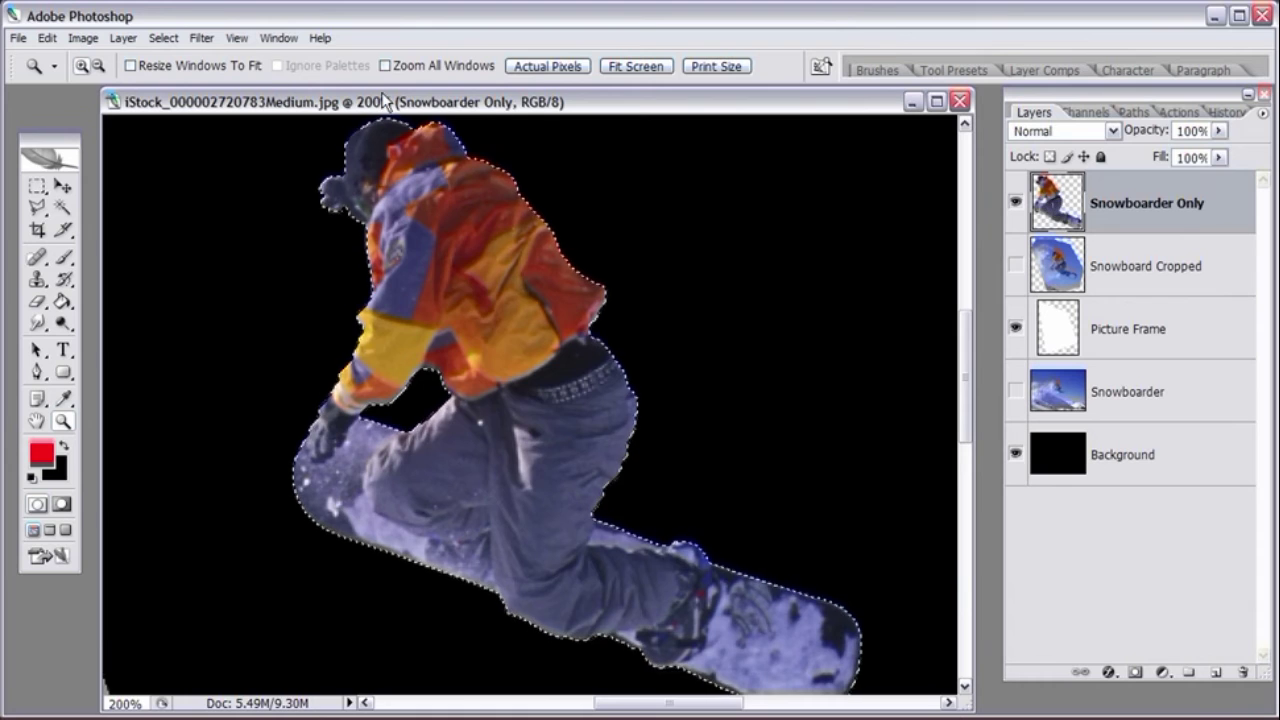
pyautogui.click(184, 40)
pyautogui.moveTo(255, 240)
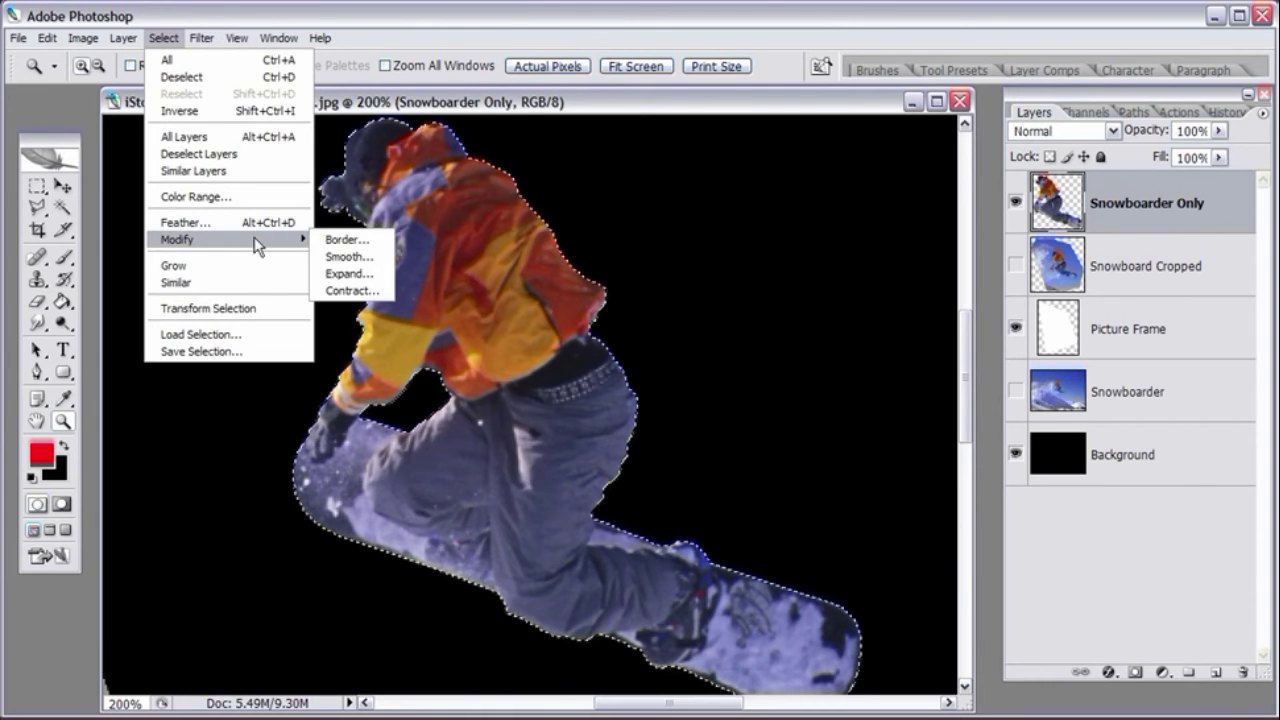
pyautogui.click(328, 292)
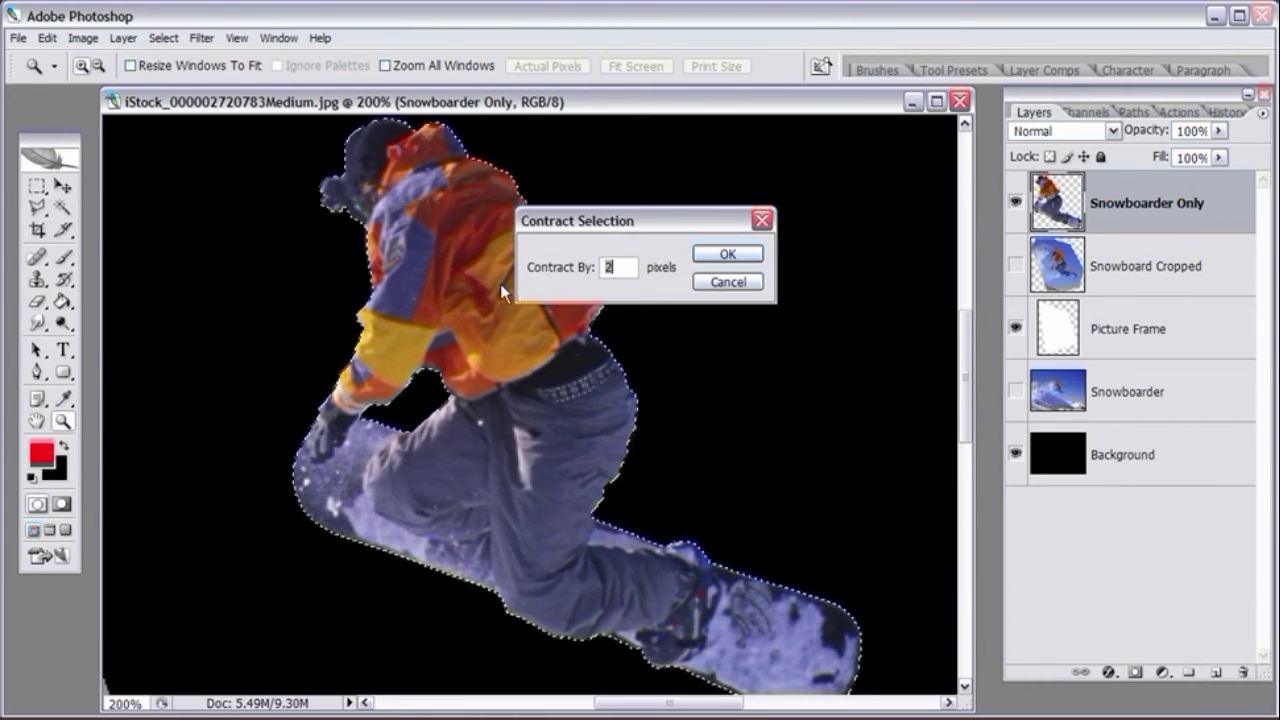
pyautogui.click(697, 252)
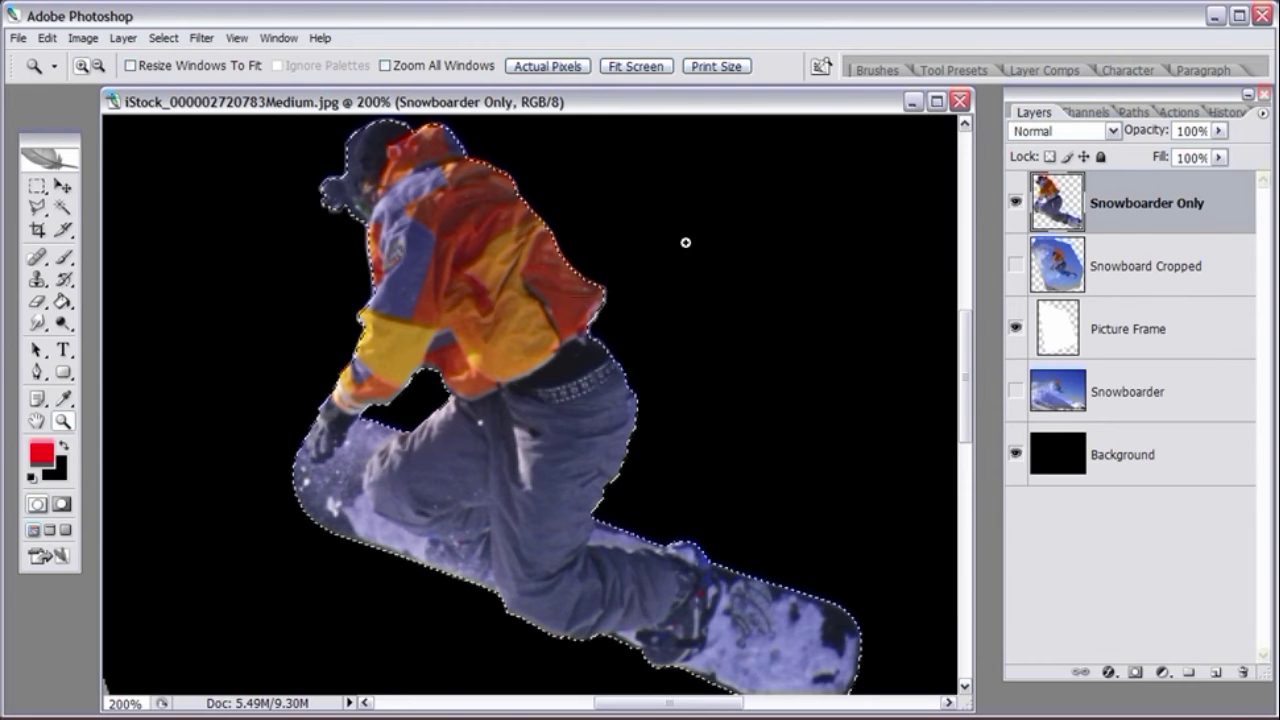
# Step: Invert the selection, clear the 2-pixel edge fringe, and deselect
pyautogui.click(163, 38)
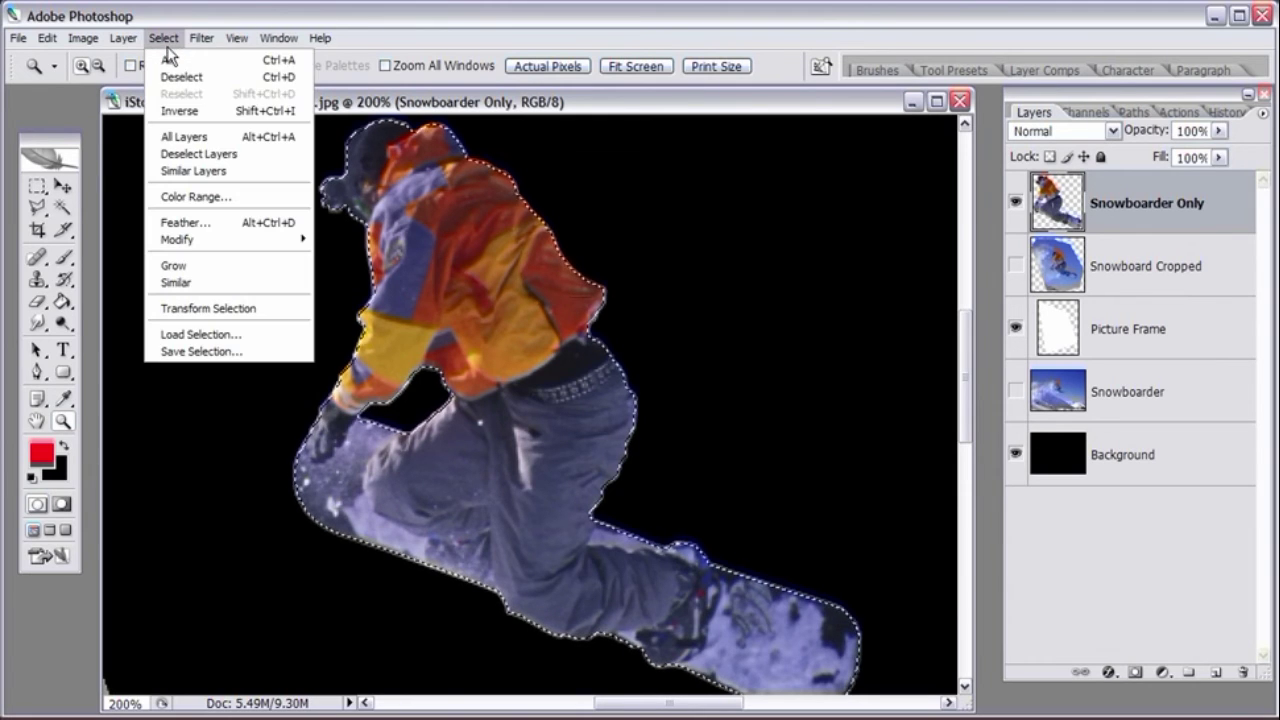
pyautogui.click(173, 112)
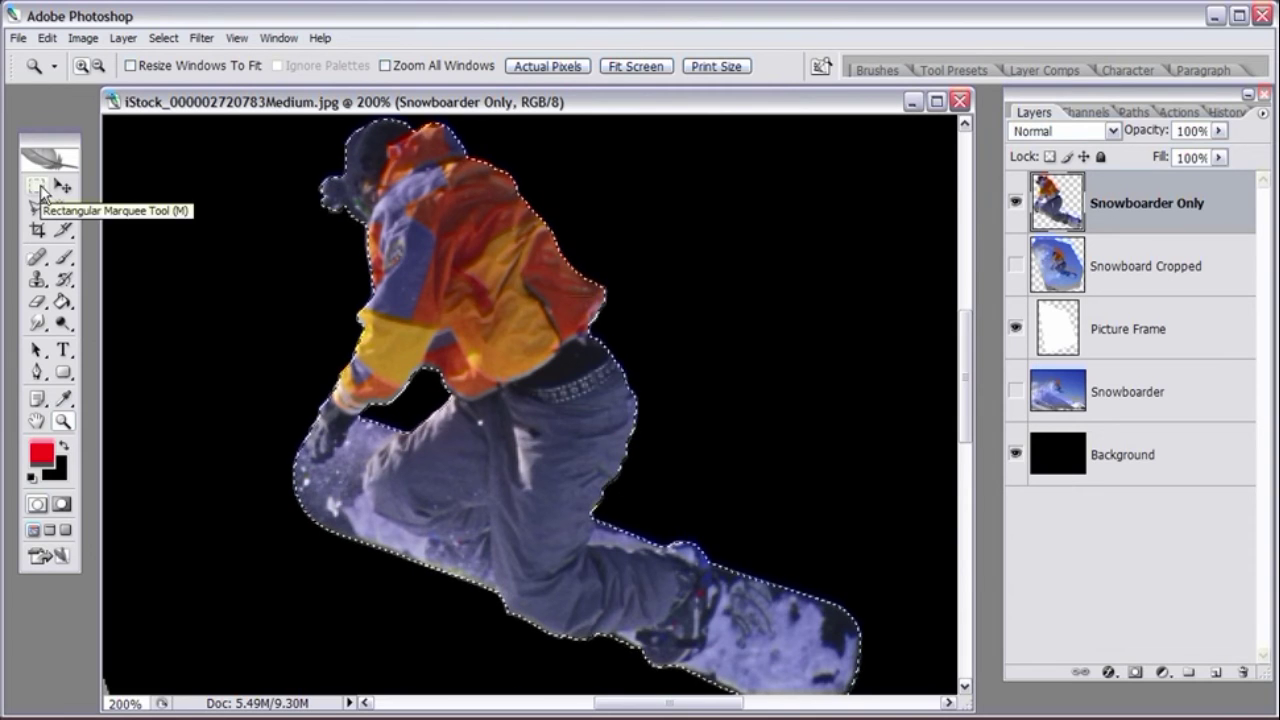
pyautogui.click(163, 38)
pyautogui.click(176, 78)
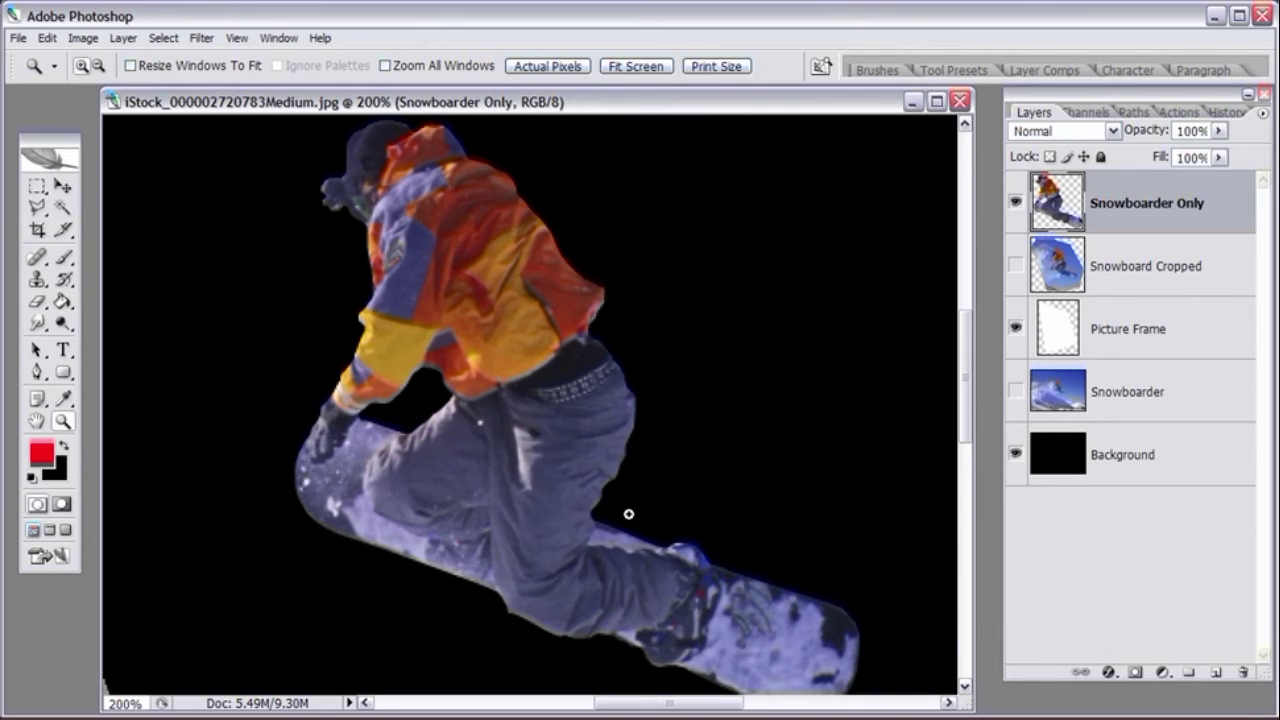
pyautogui.hotkey('ctrl', '-')
pyautogui.hotkey('ctrl', '-')
pyautogui.hotkey('ctrl', '-')
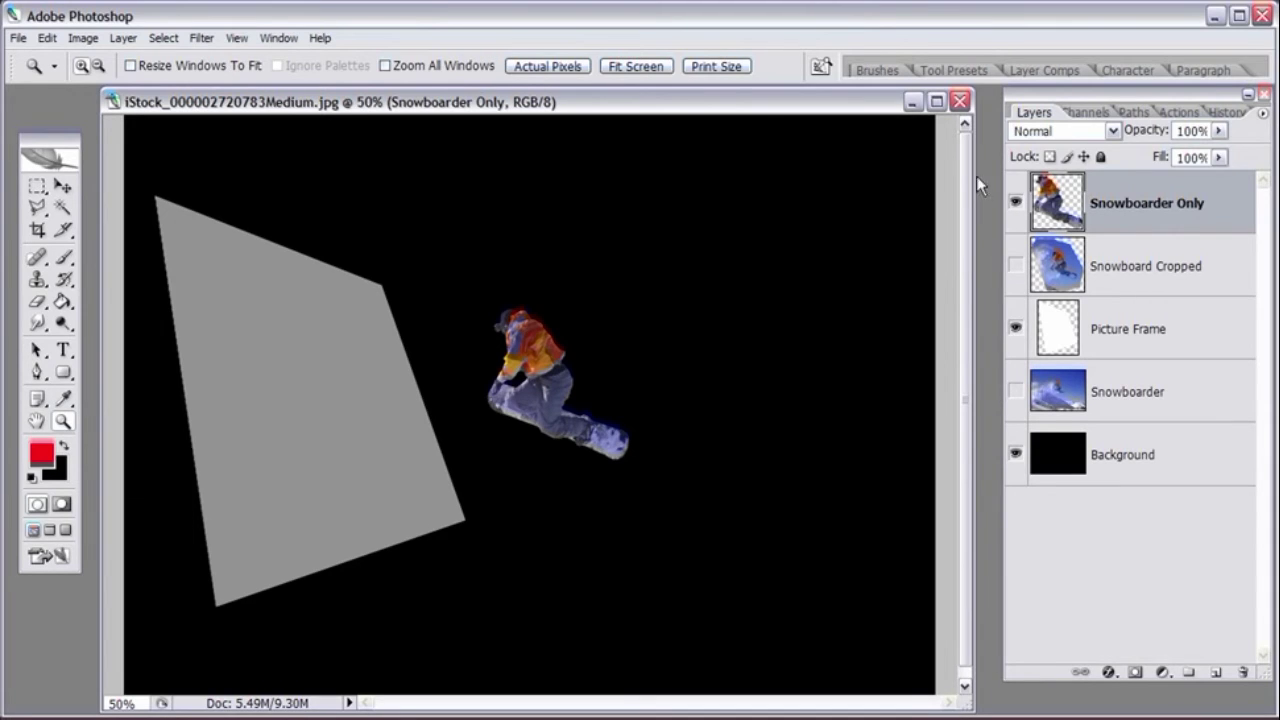
# Step: Show Snowboard Cropped, hide Snowboarder Only, keep Picture Frame visible, and select Snowboard Cropped
pyautogui.click(1015, 265)
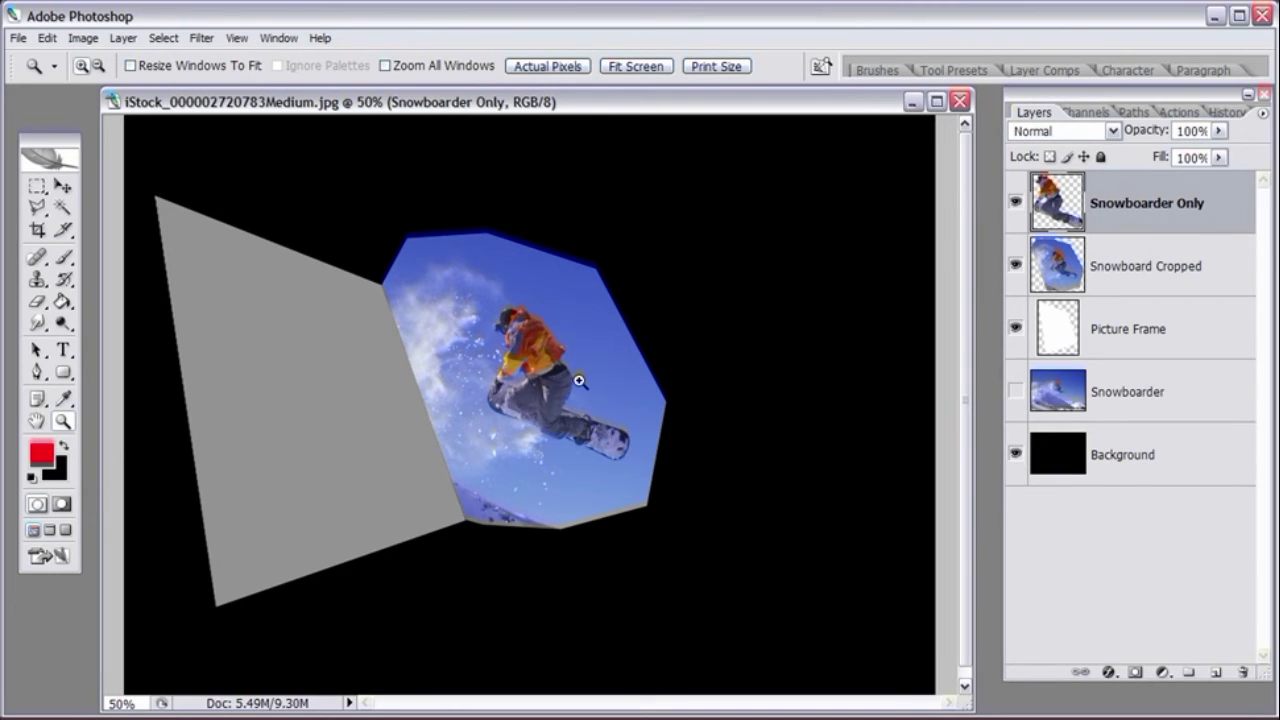
pyautogui.click(1016, 205)
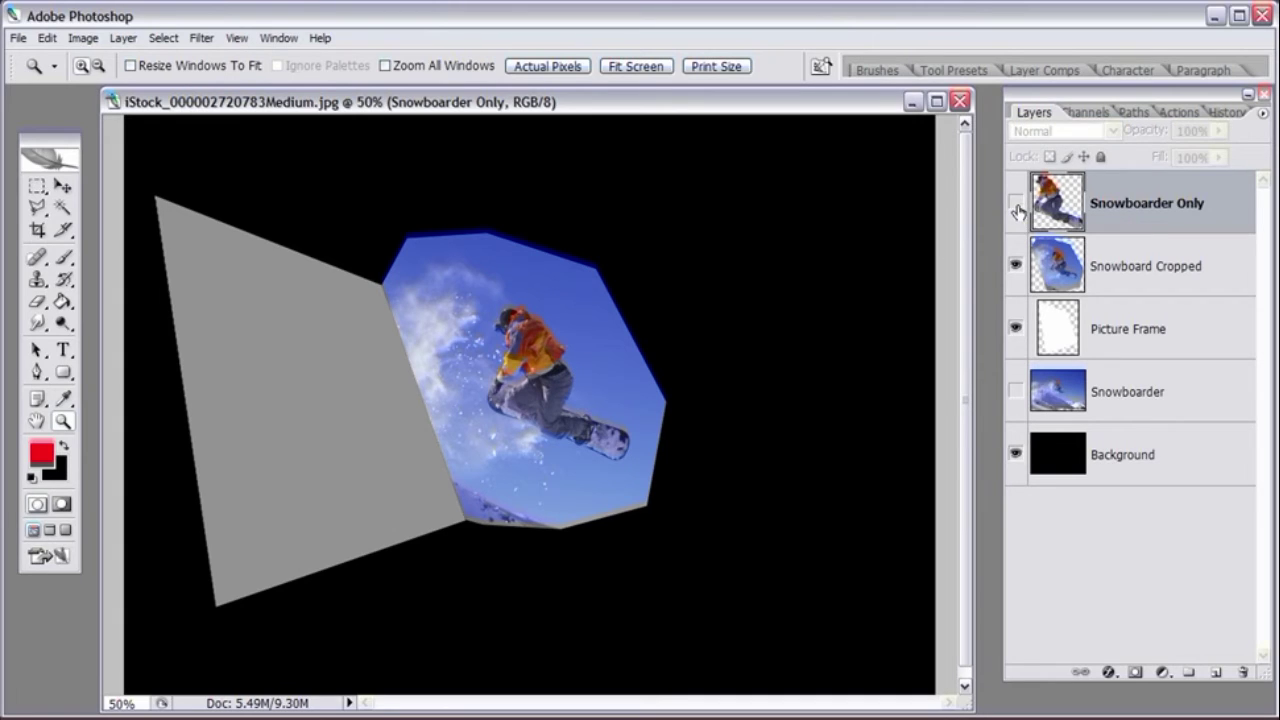
pyautogui.click(1018, 330)
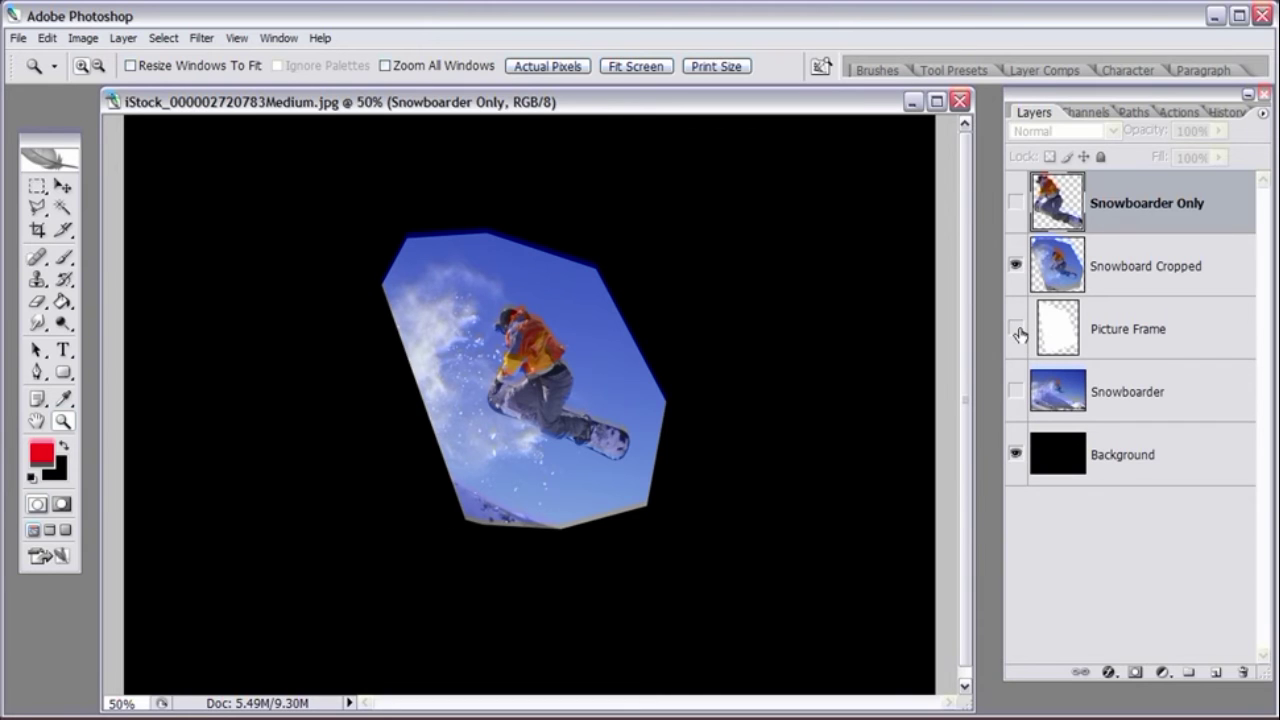
pyautogui.click(1016, 392)
pyautogui.click(1016, 392)
pyautogui.click(1016, 330)
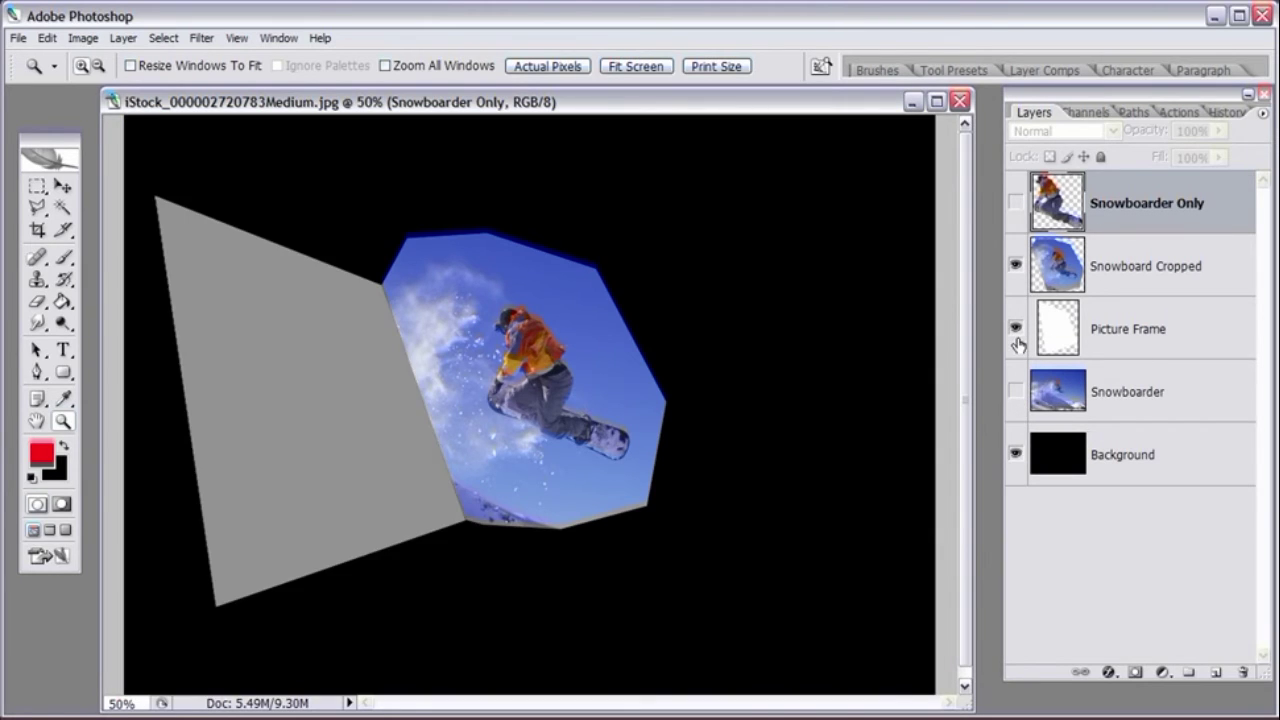
pyautogui.click(1060, 272)
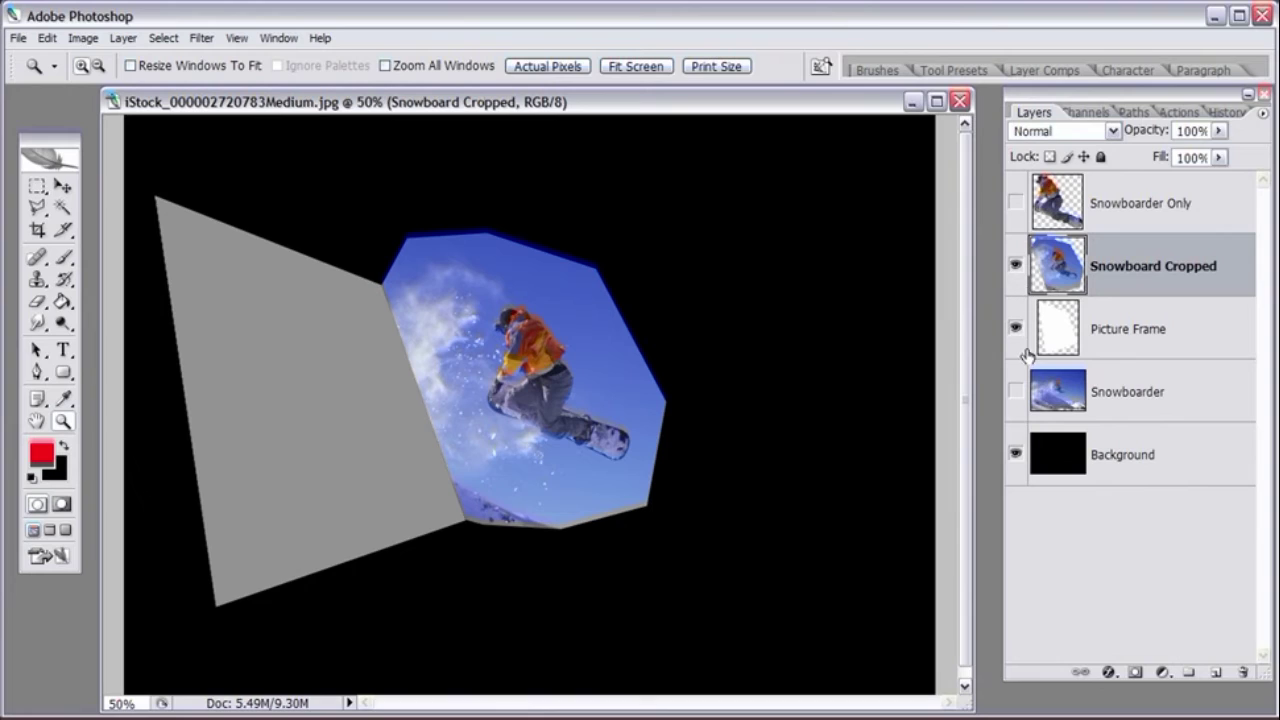
# Step: Load the Snowboard Cropped shape as a selection and Copy Merged its contents
pyautogui.keyDown('ctrl'); pyautogui.click(1064, 276); pyautogui.keyUp('ctrl')
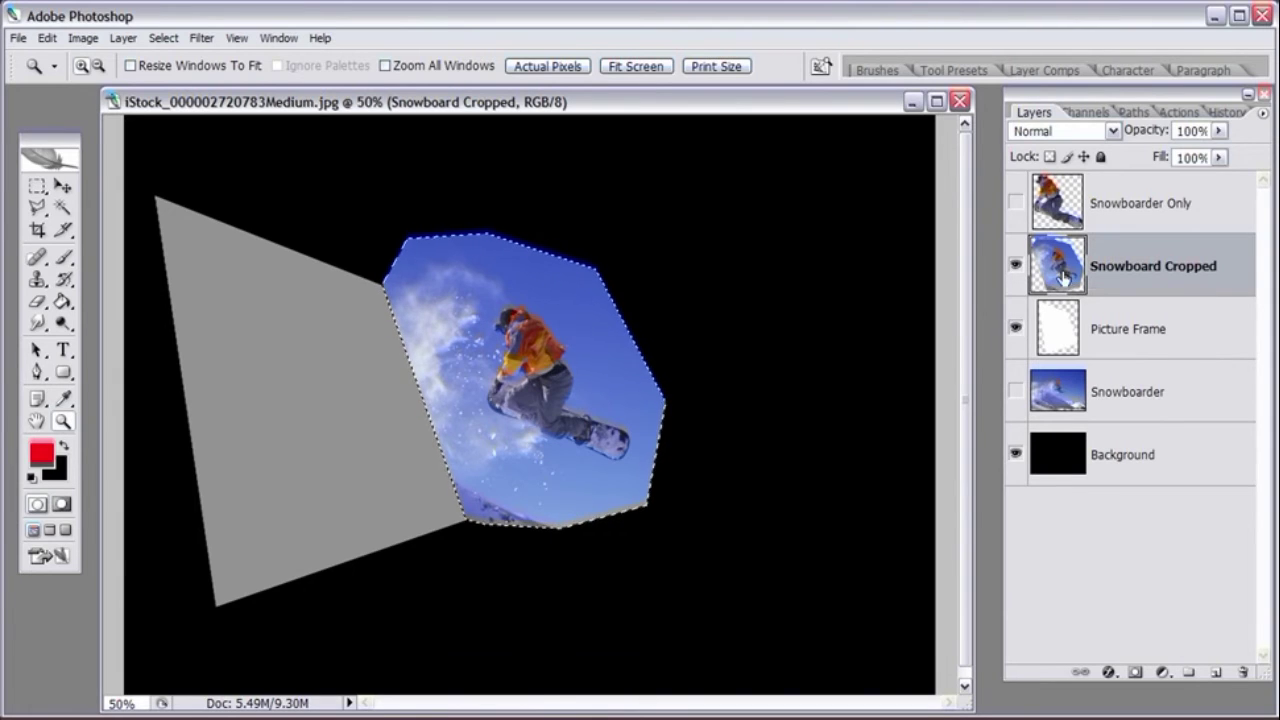
pyautogui.click(47, 38)
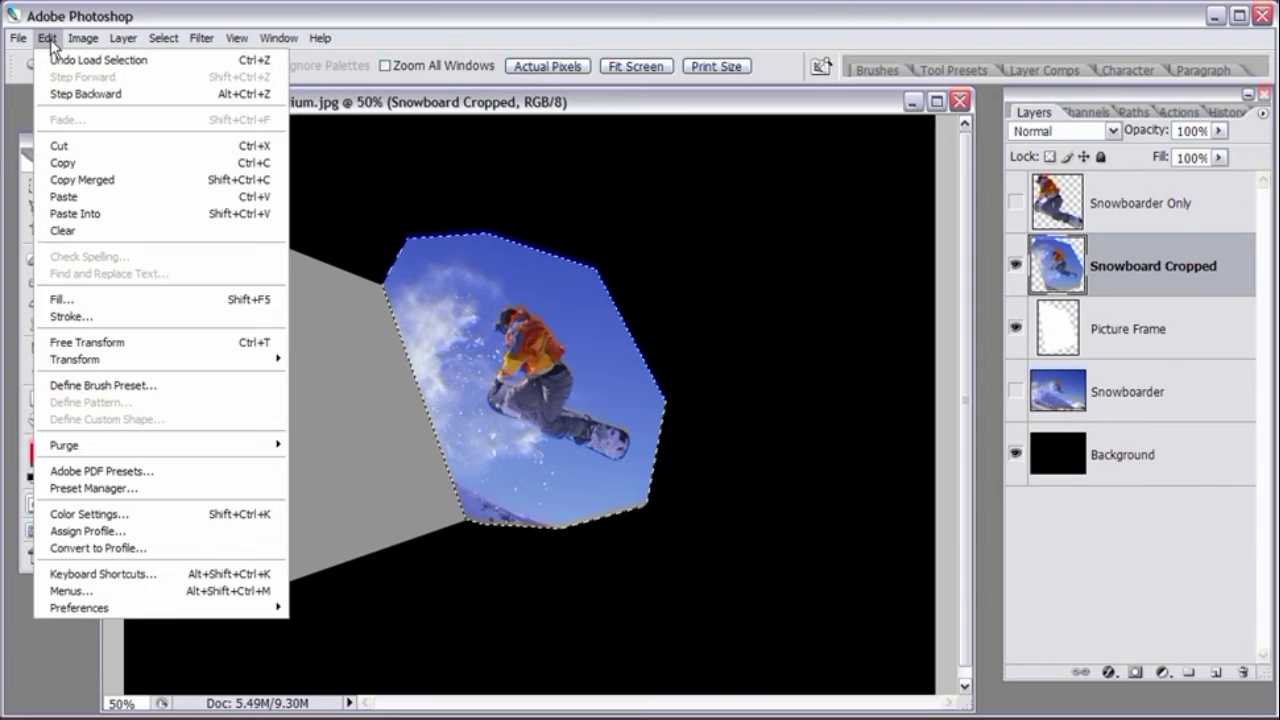
pyautogui.click(82, 180)
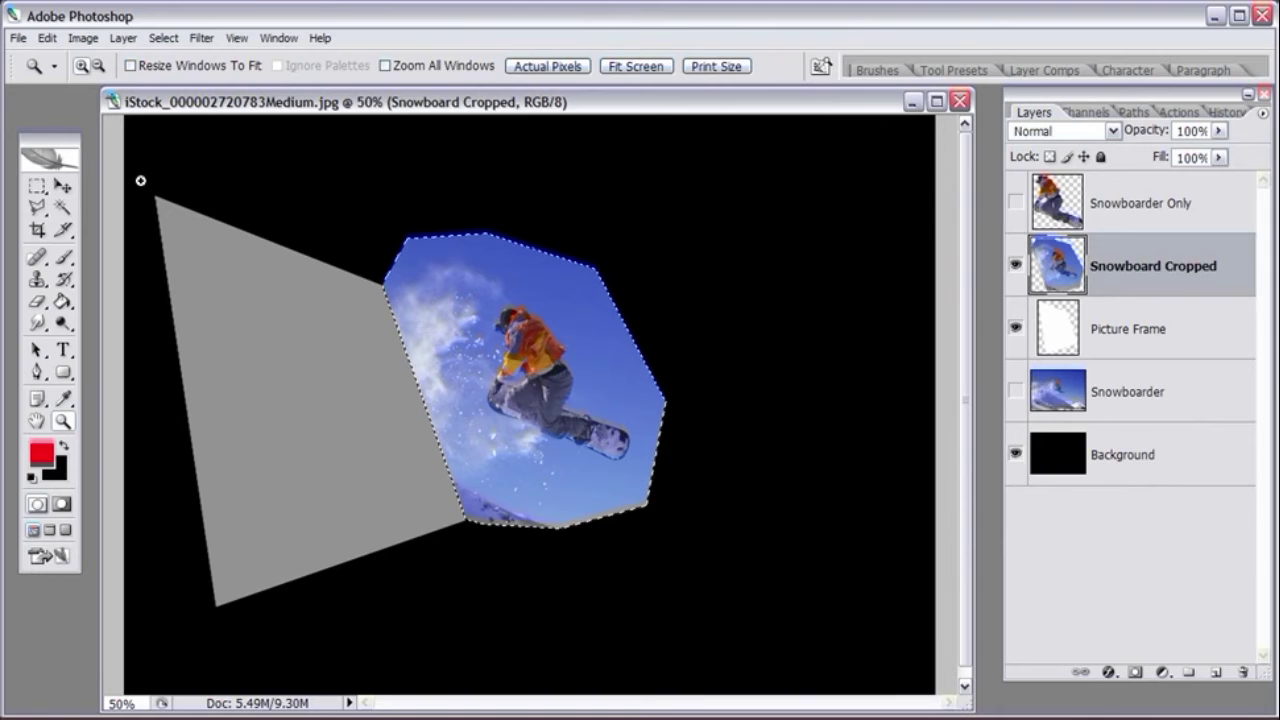
# Step: Create a new Alpha 1 channel in the Channels panel
pyautogui.click(279, 39)
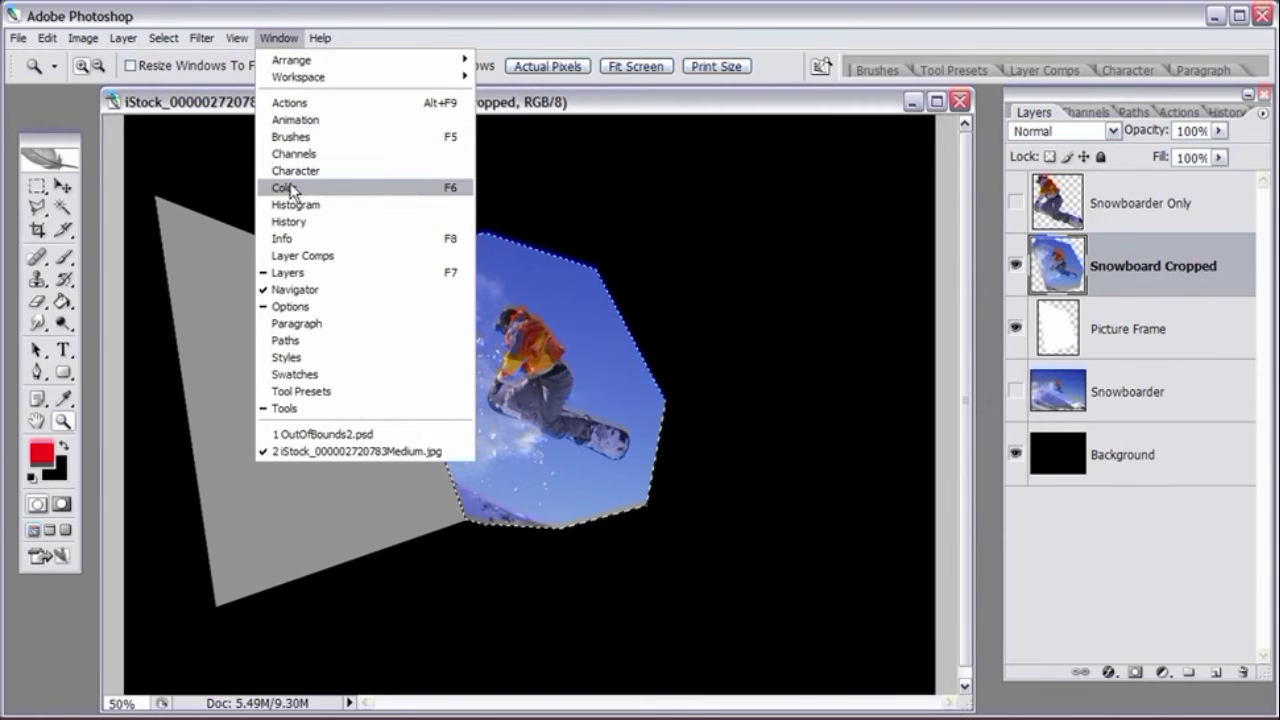
pyautogui.click(320, 38)
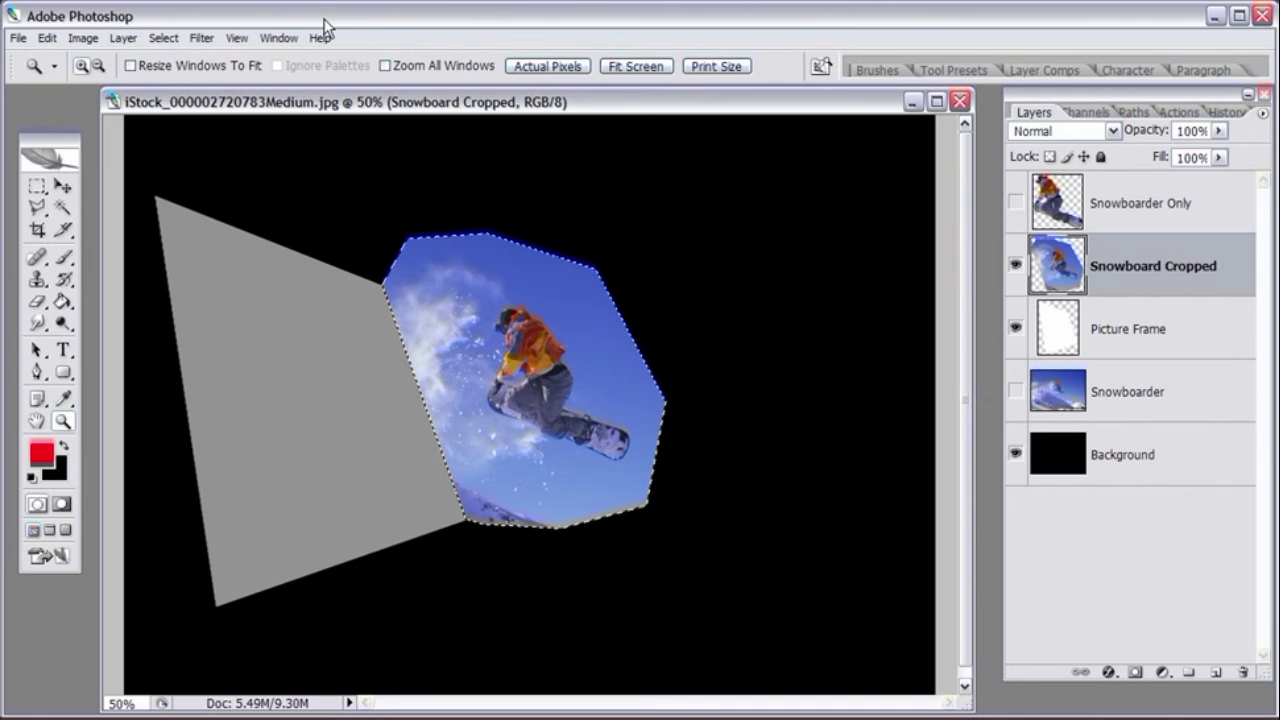
pyautogui.click(1085, 113)
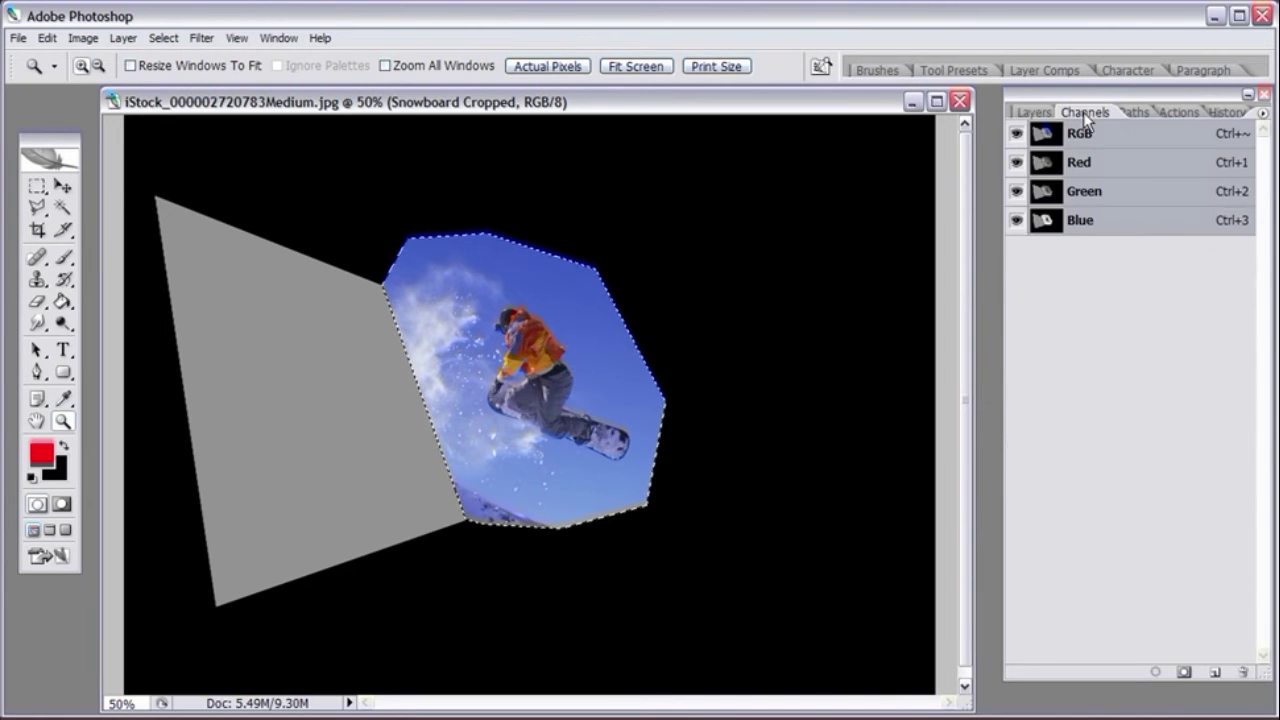
pyautogui.moveTo(1002, 414); pyautogui.dragTo(987, 410)
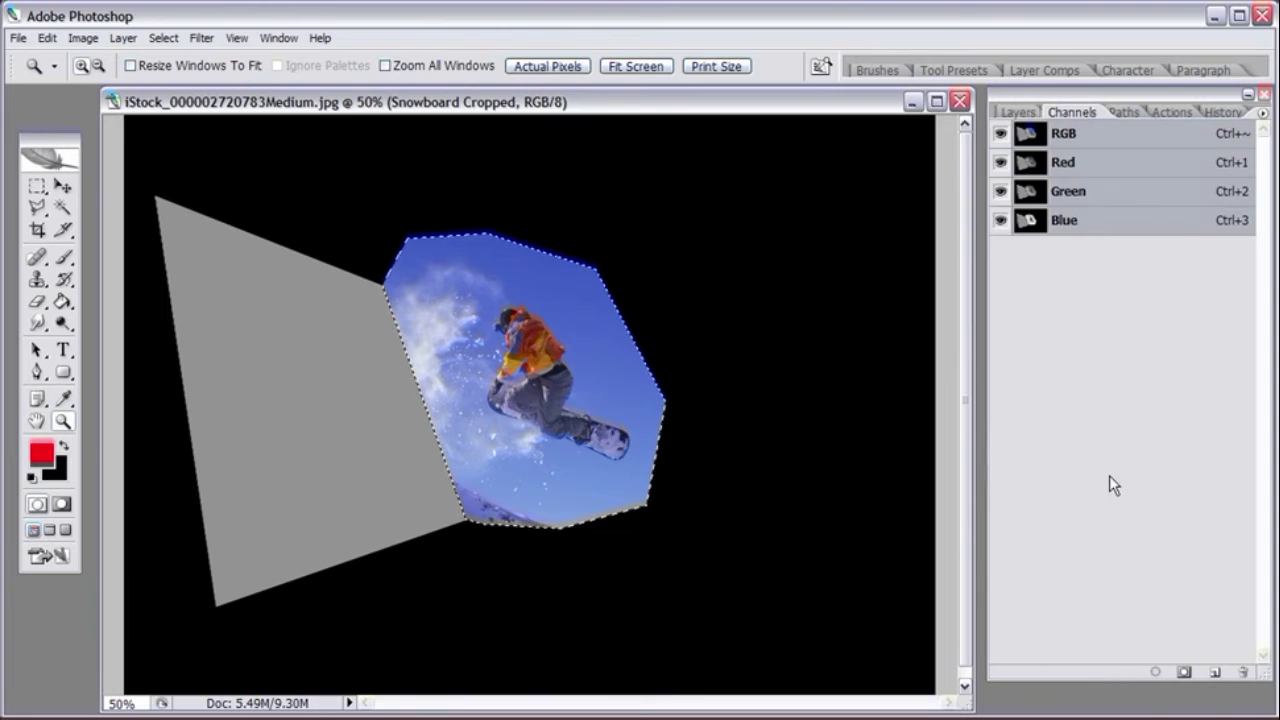
pyautogui.click(1213, 673)
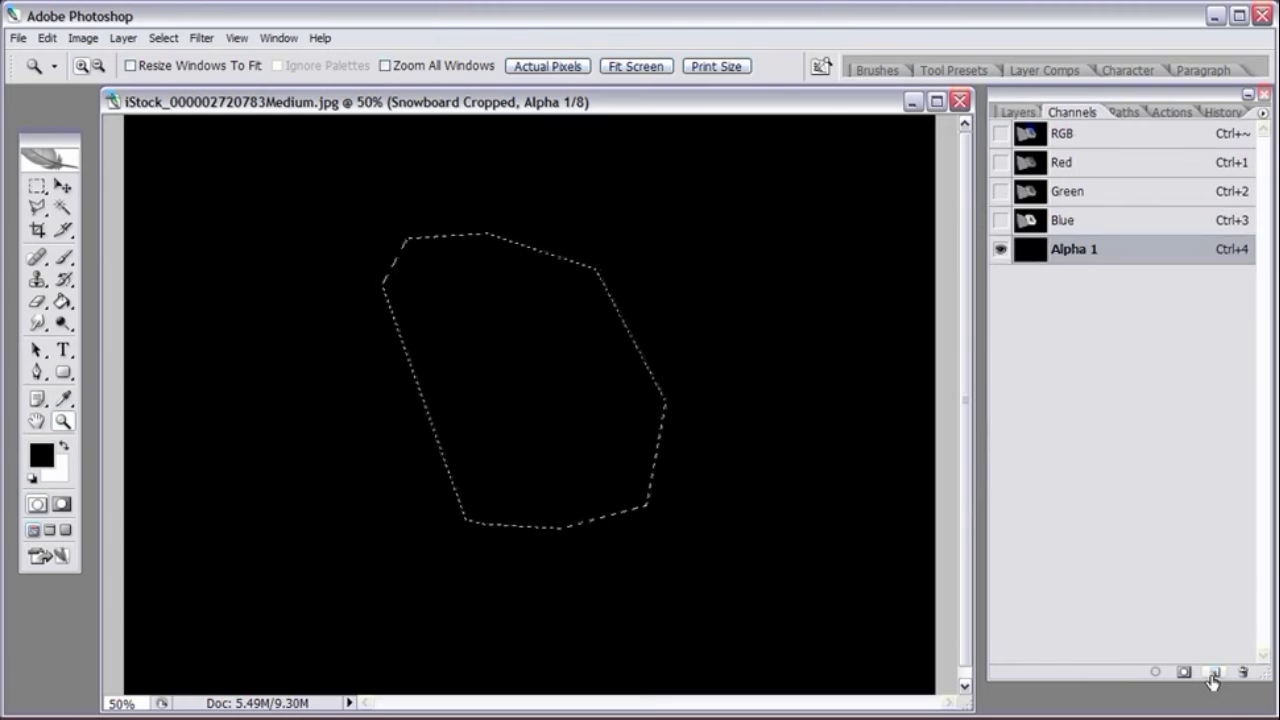
# Step: Paste the copied snowboard image into Alpha 1 and clear the selection
pyautogui.click(47, 38)
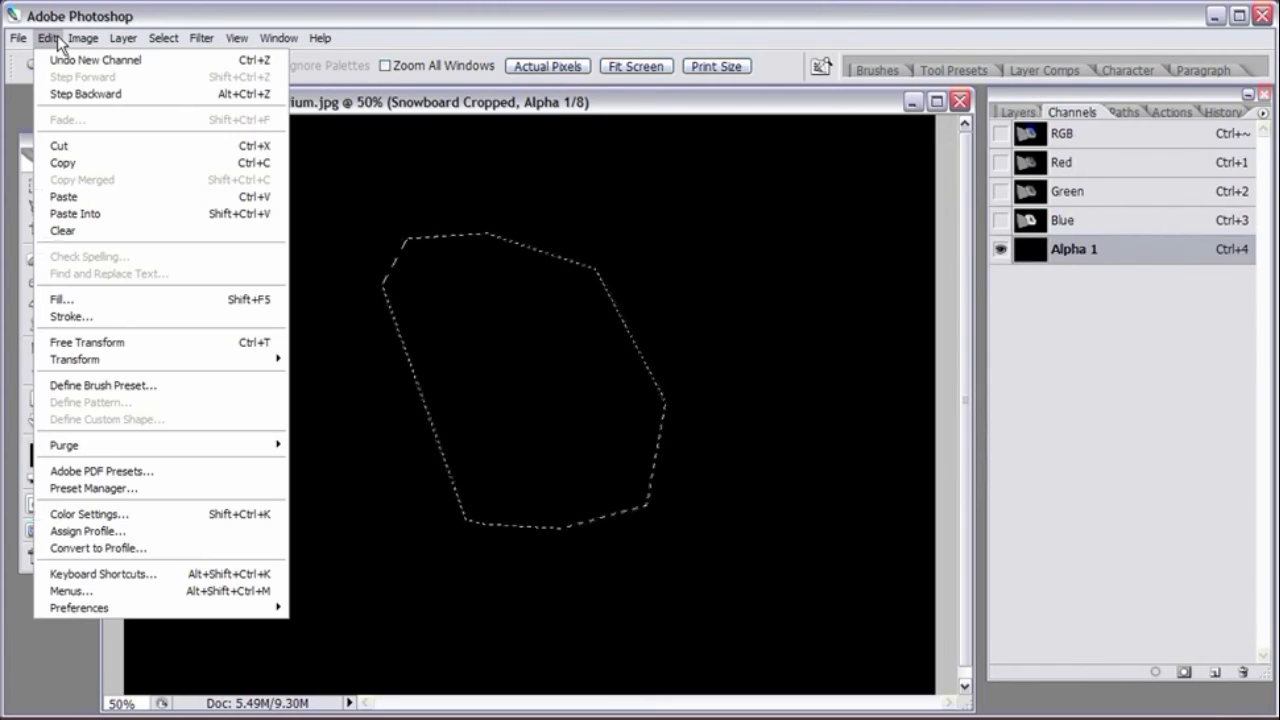
pyautogui.click(63, 198)
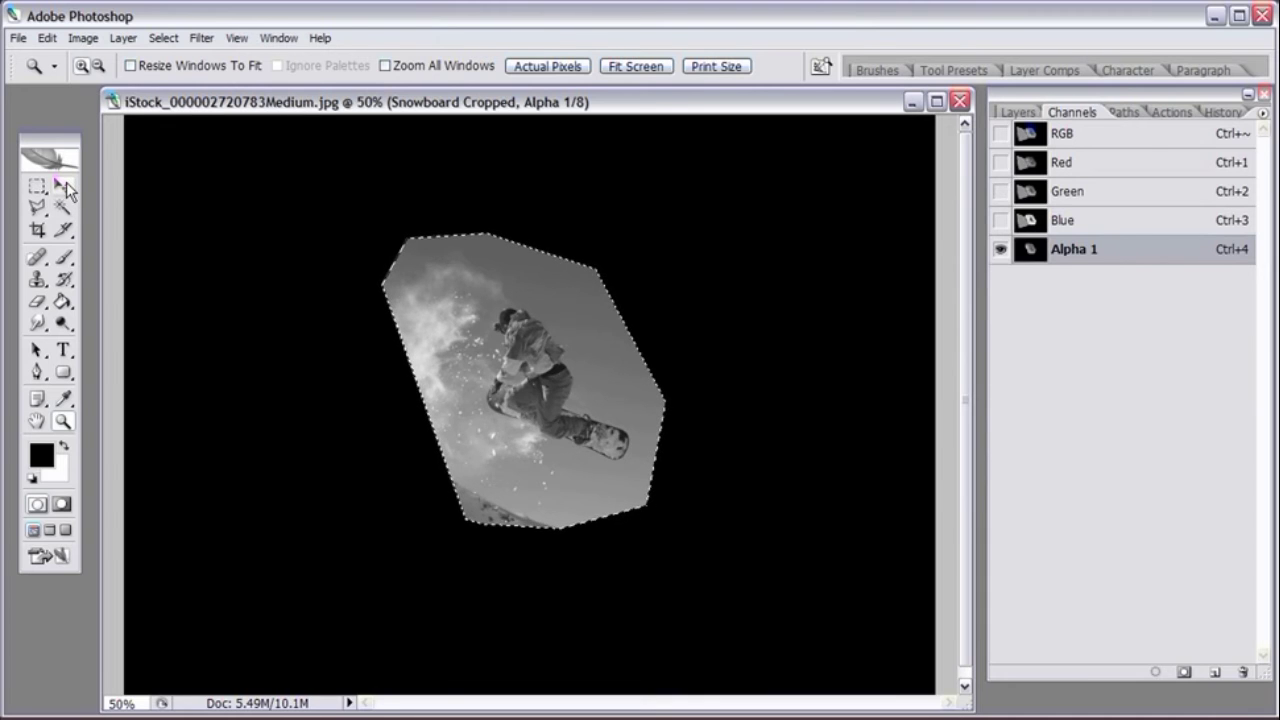
pyautogui.click(37, 206)
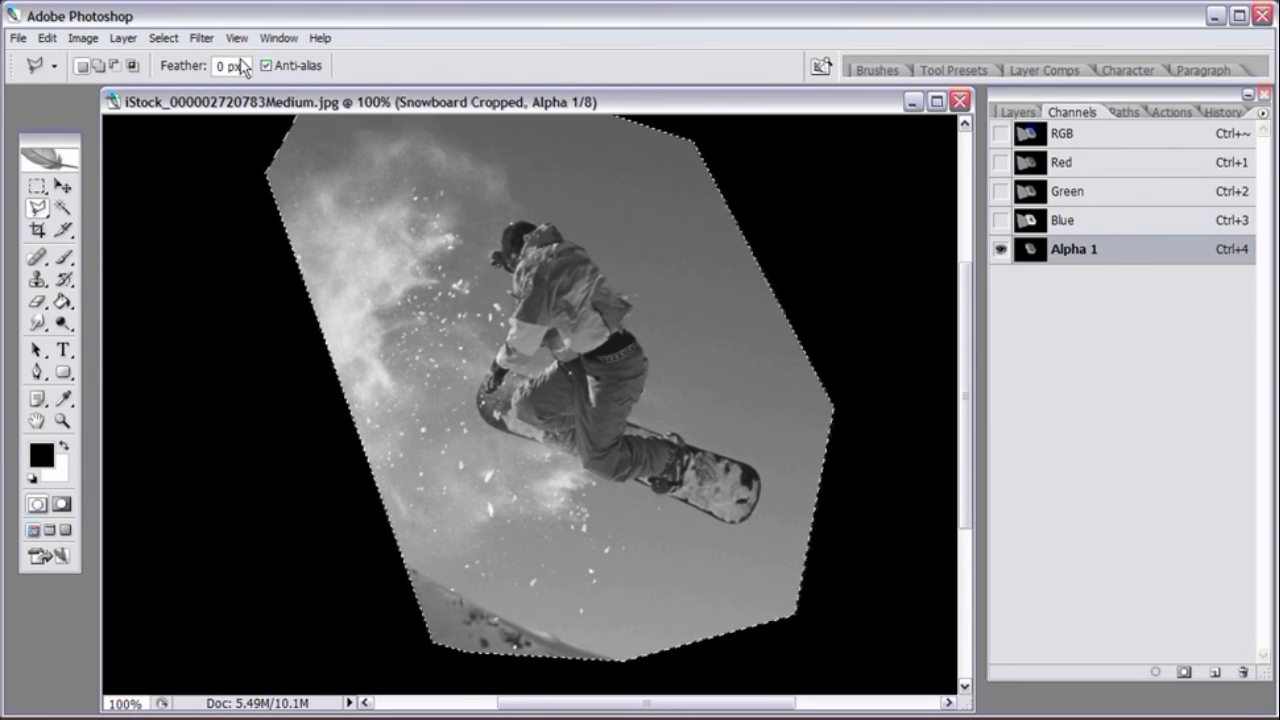
pyautogui.click(163, 37)
pyautogui.click(172, 78)
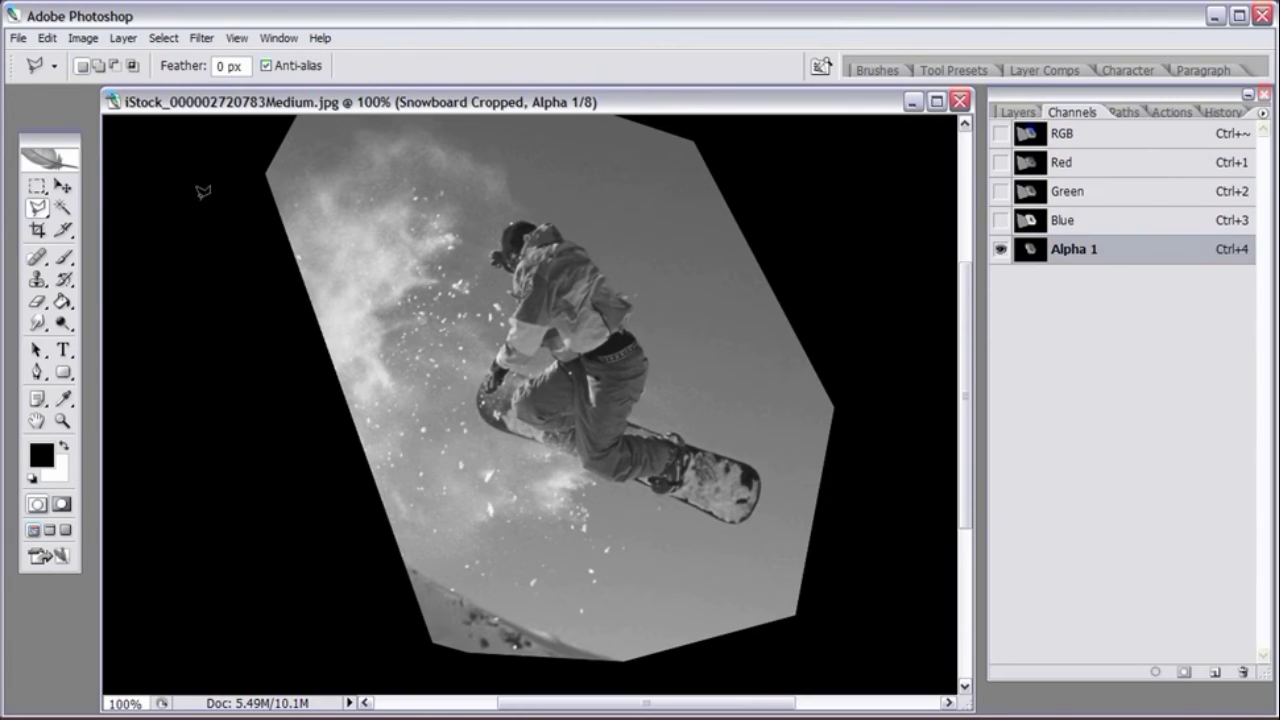
pyautogui.click(86, 42)
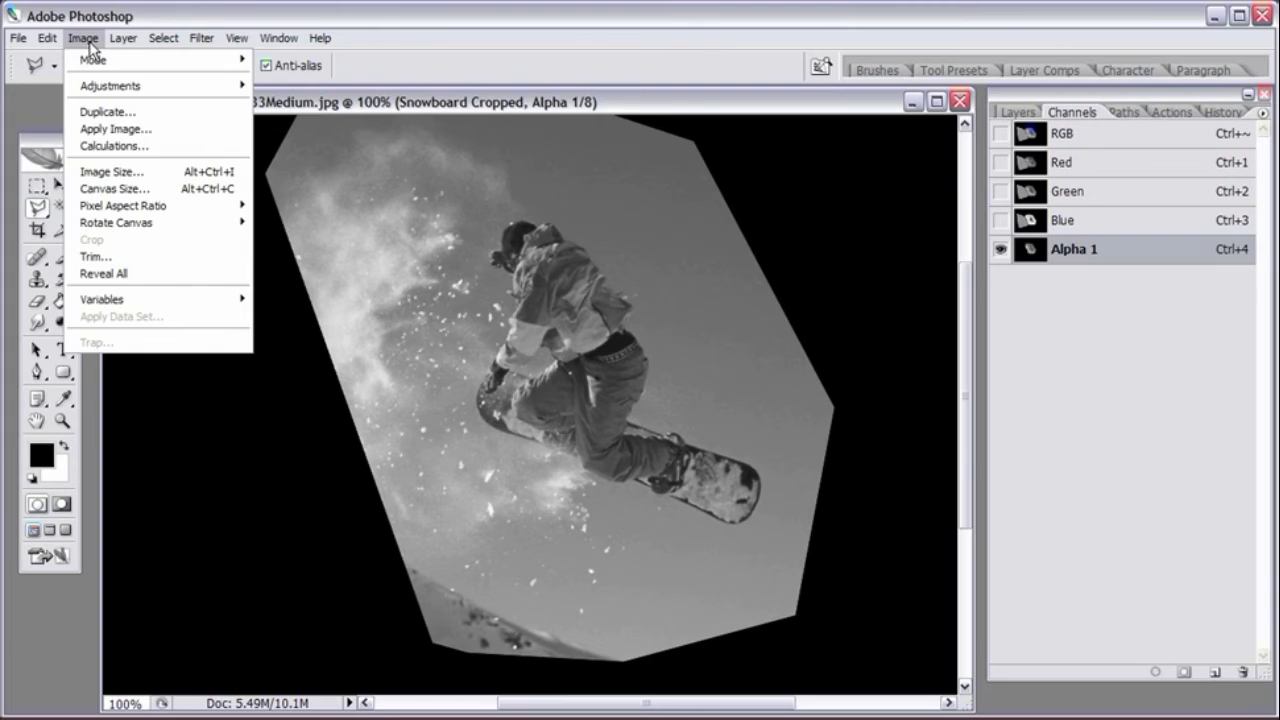
# Step: Open Levels on the Alpha 1 channel and move the dialog off the picture
pyautogui.moveTo(96, 88)
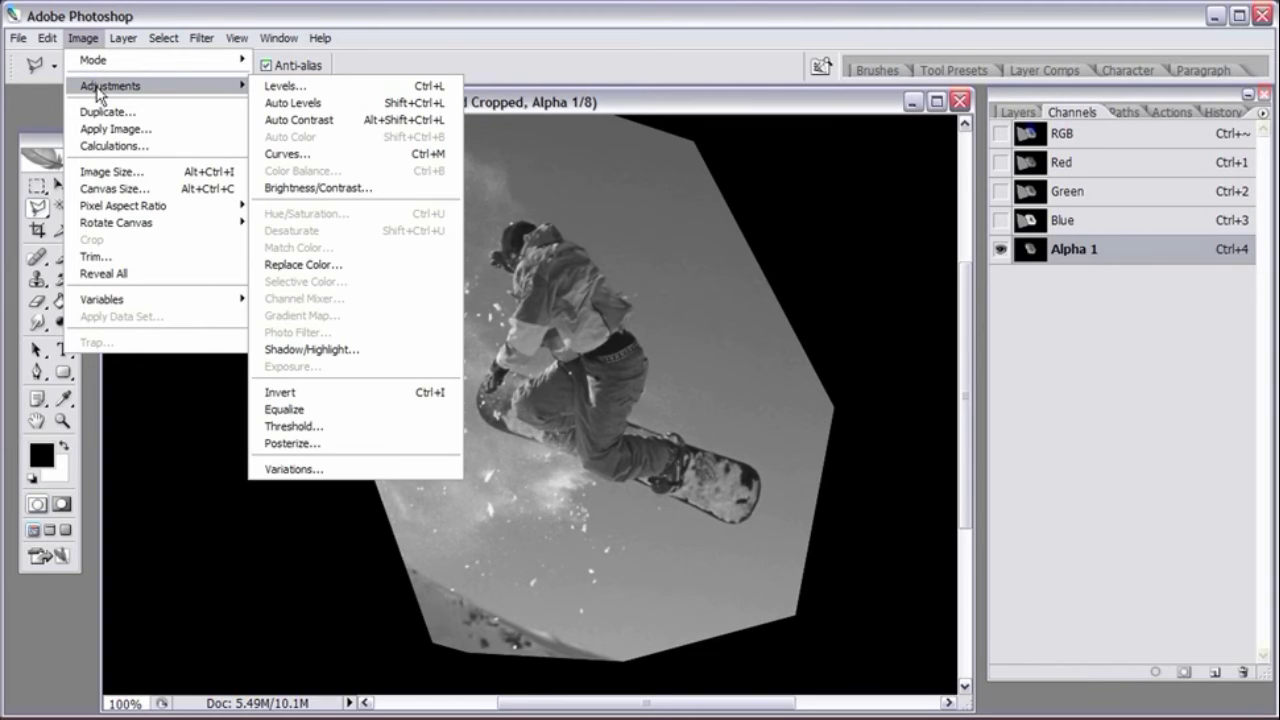
pyautogui.click(270, 88)
pyautogui.moveTo(885, 230); pyautogui.dragTo(926, 228)
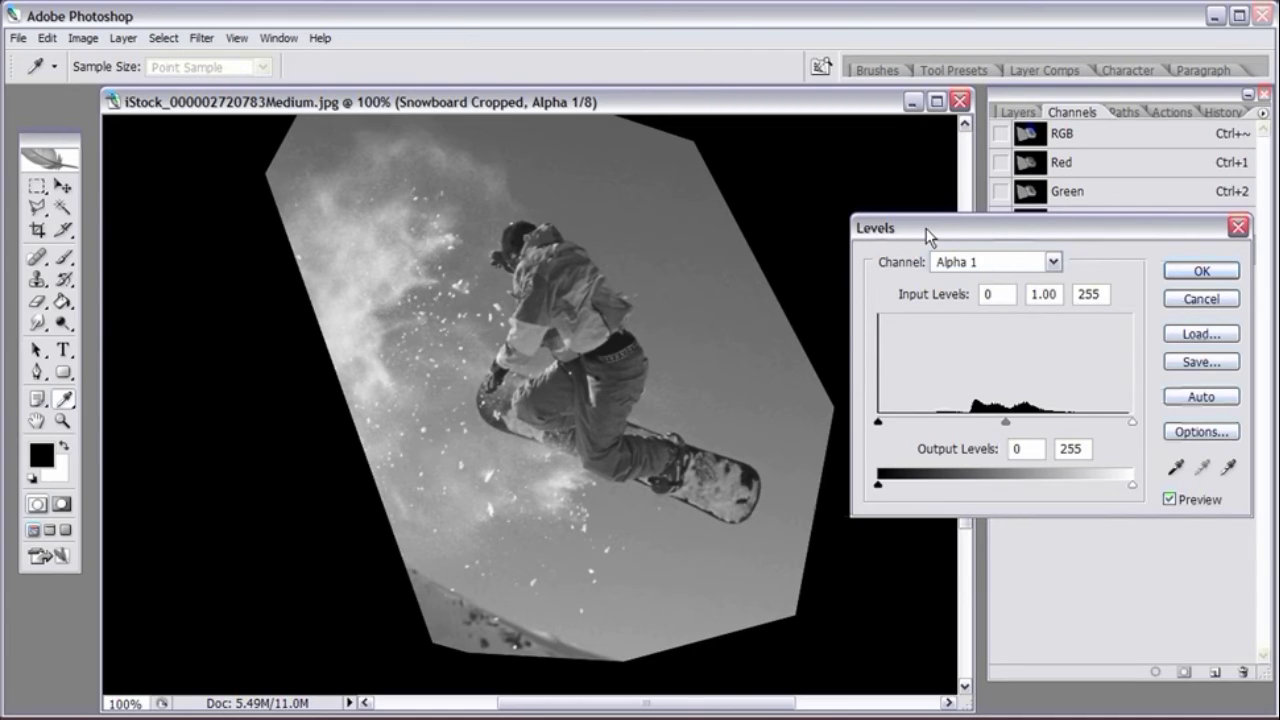
# Step: Set the Levels white input point to 251 and begin raising the black point
pyautogui.moveTo(1132, 422); pyautogui.dragTo(1157, 429)
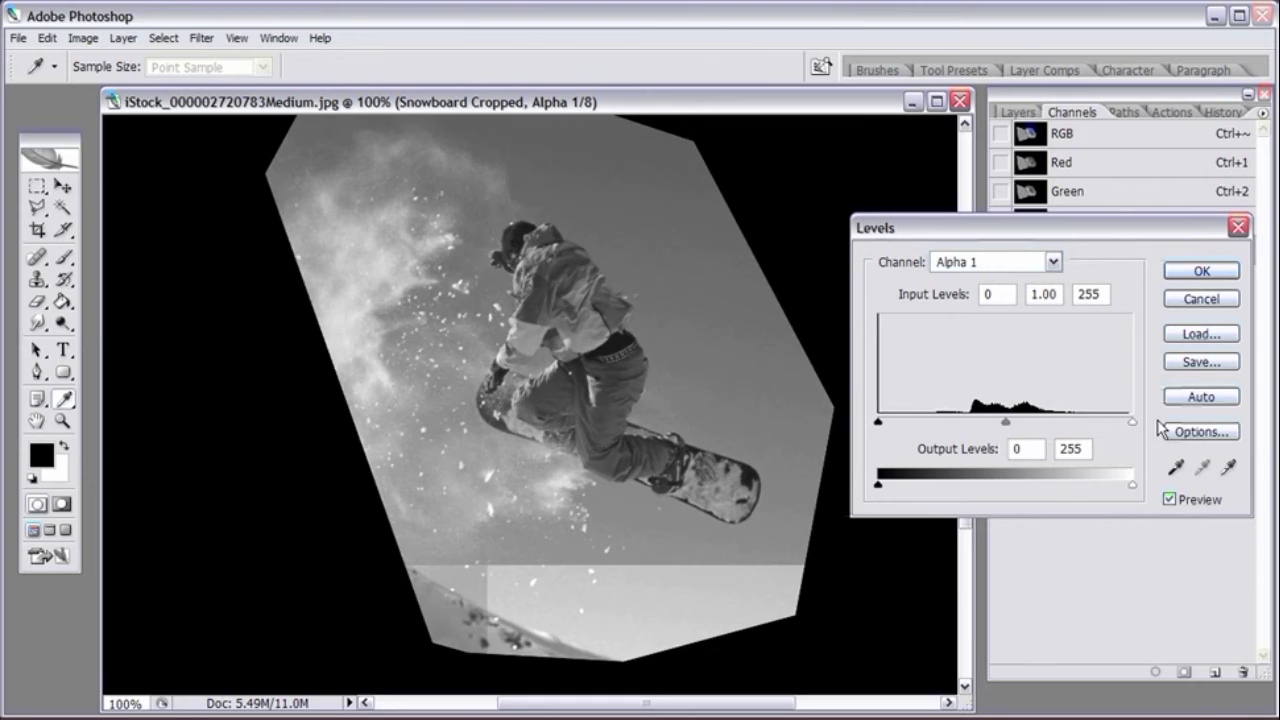
pyautogui.moveTo(878, 423)
pyautogui.mouseDown()
pyautogui.moveTo(985, 424)
pyautogui.moveTo(866, 424)
pyautogui.mouseUp()
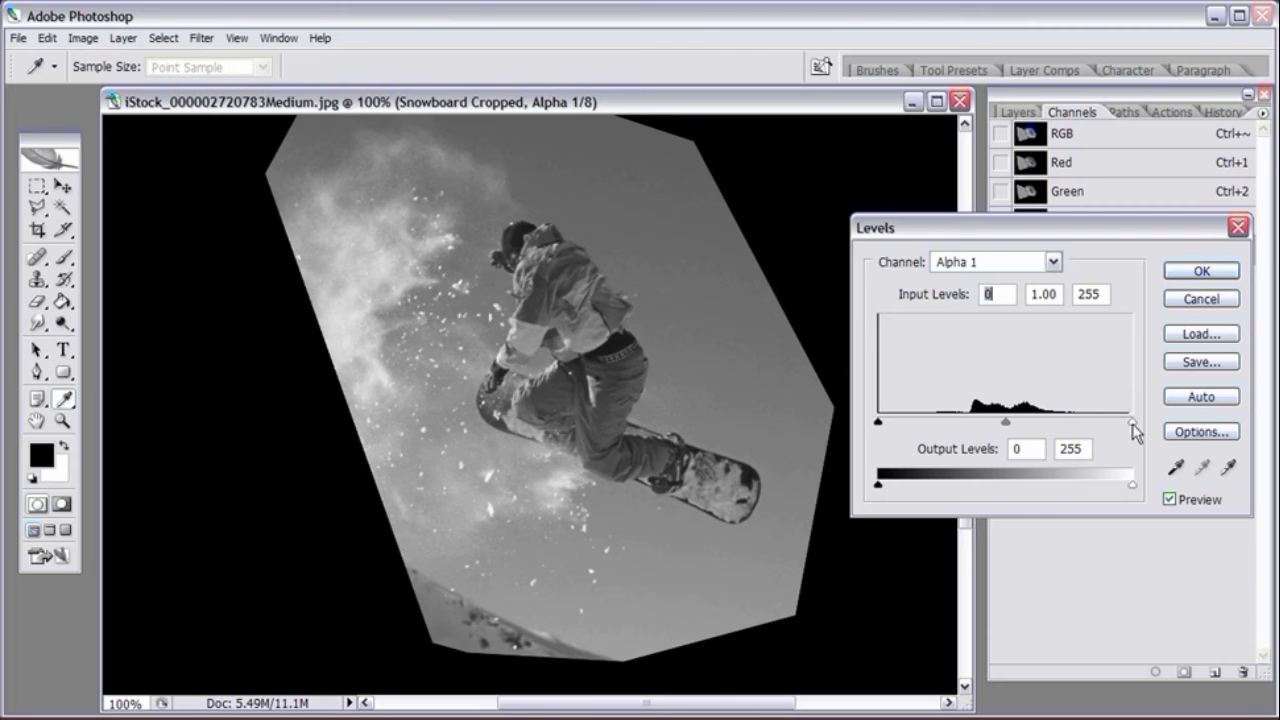
pyautogui.moveTo(1133, 423); pyautogui.dragTo(1098, 424)
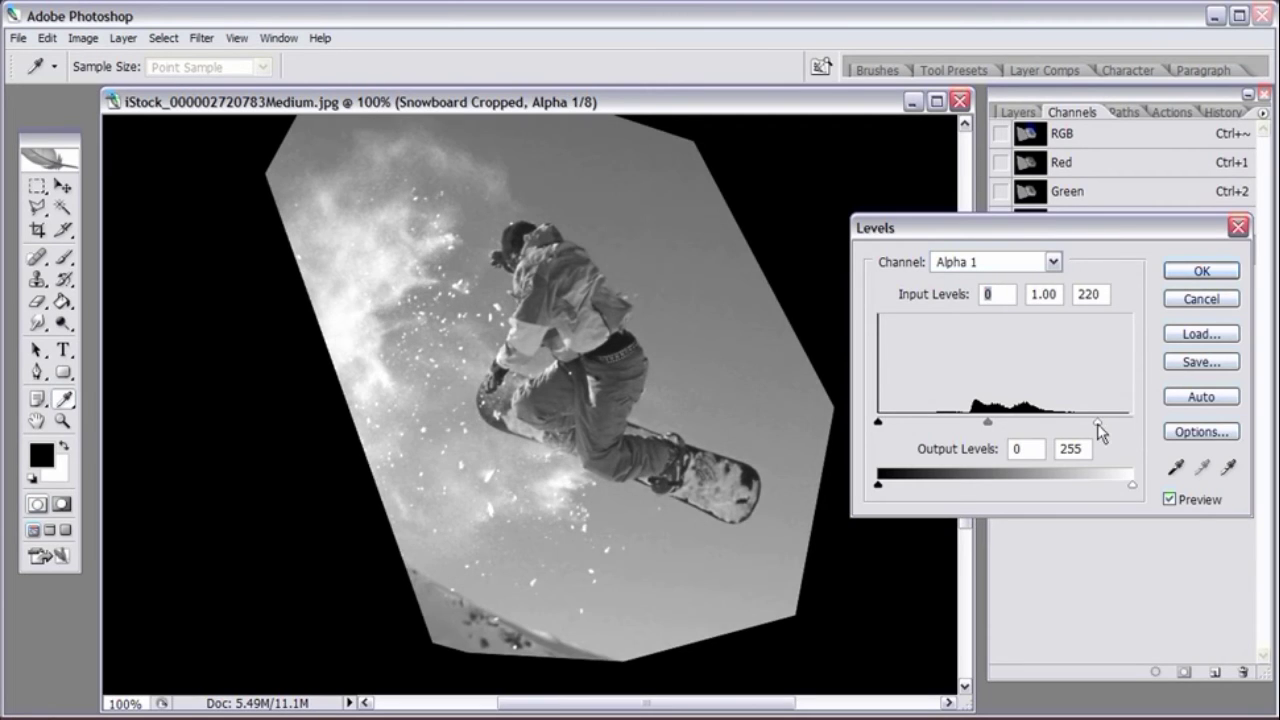
pyautogui.moveTo(1099, 428); pyautogui.dragTo(1130, 423)
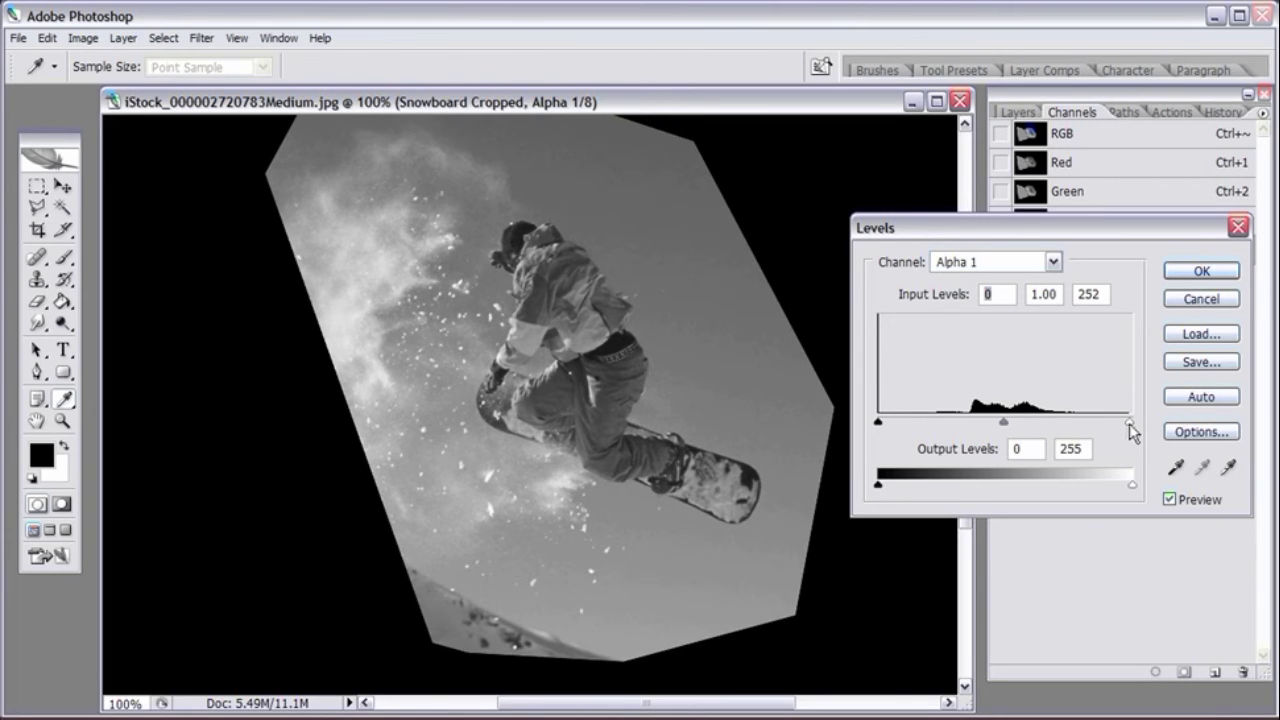
pyautogui.moveTo(1129, 423)
pyautogui.mouseDown()
pyautogui.moveTo(1115, 425)
pyautogui.moveTo(1128, 421)
pyautogui.mouseUp()
pyautogui.moveTo(878, 422); pyautogui.dragTo(1008, 424)
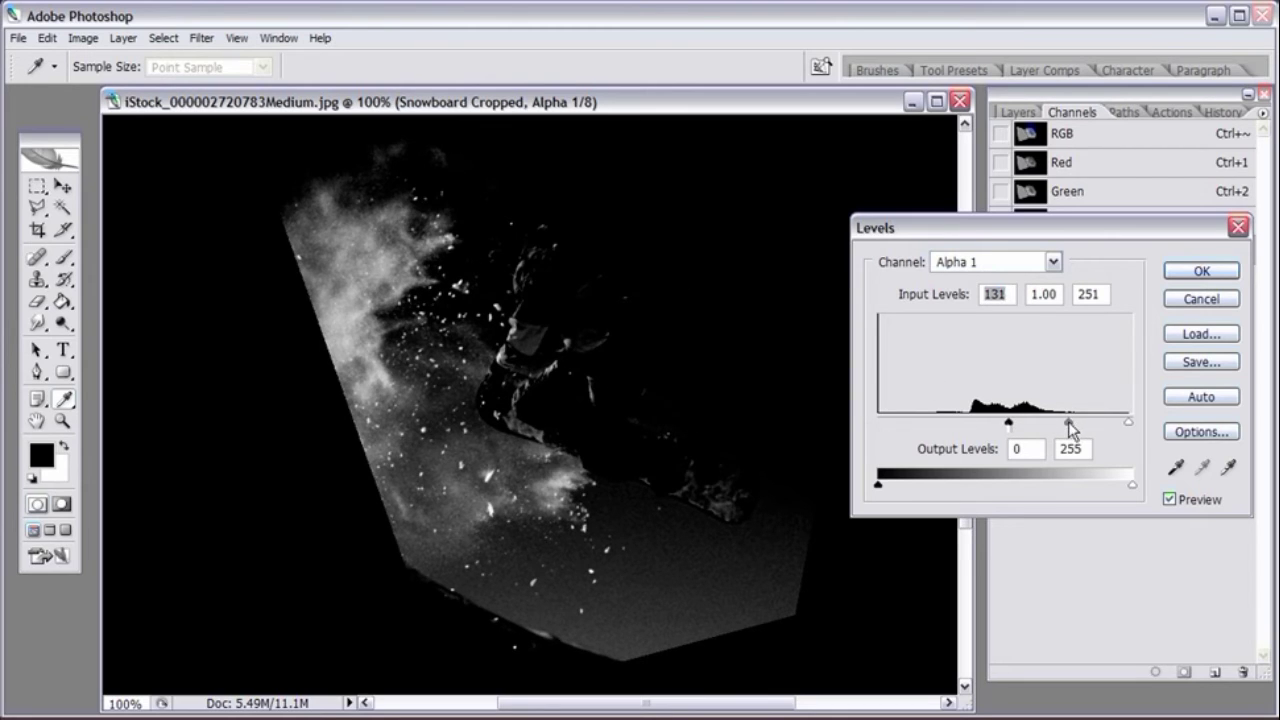
# Step: Set Levels black input to 147 and midtone to 1.21, then apply
pyautogui.moveTo(1070, 428); pyautogui.dragTo(1019, 427)
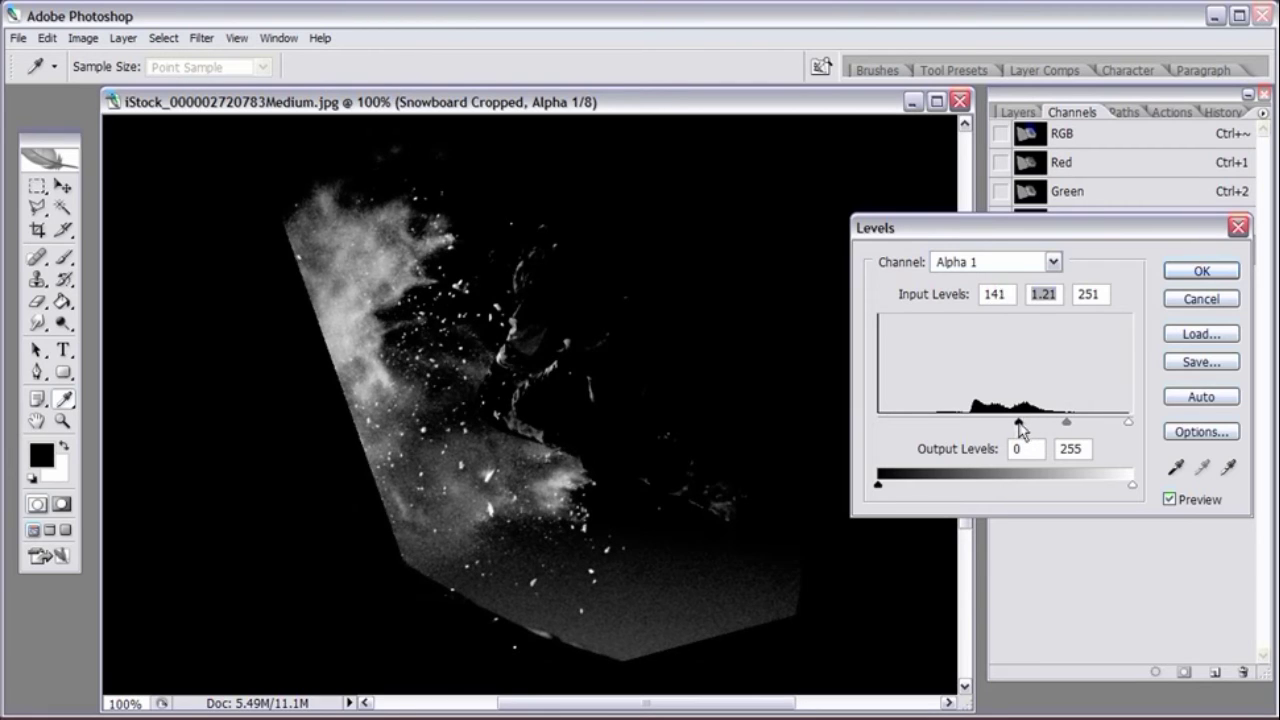
pyautogui.moveTo(1019, 428); pyautogui.dragTo(1026, 429)
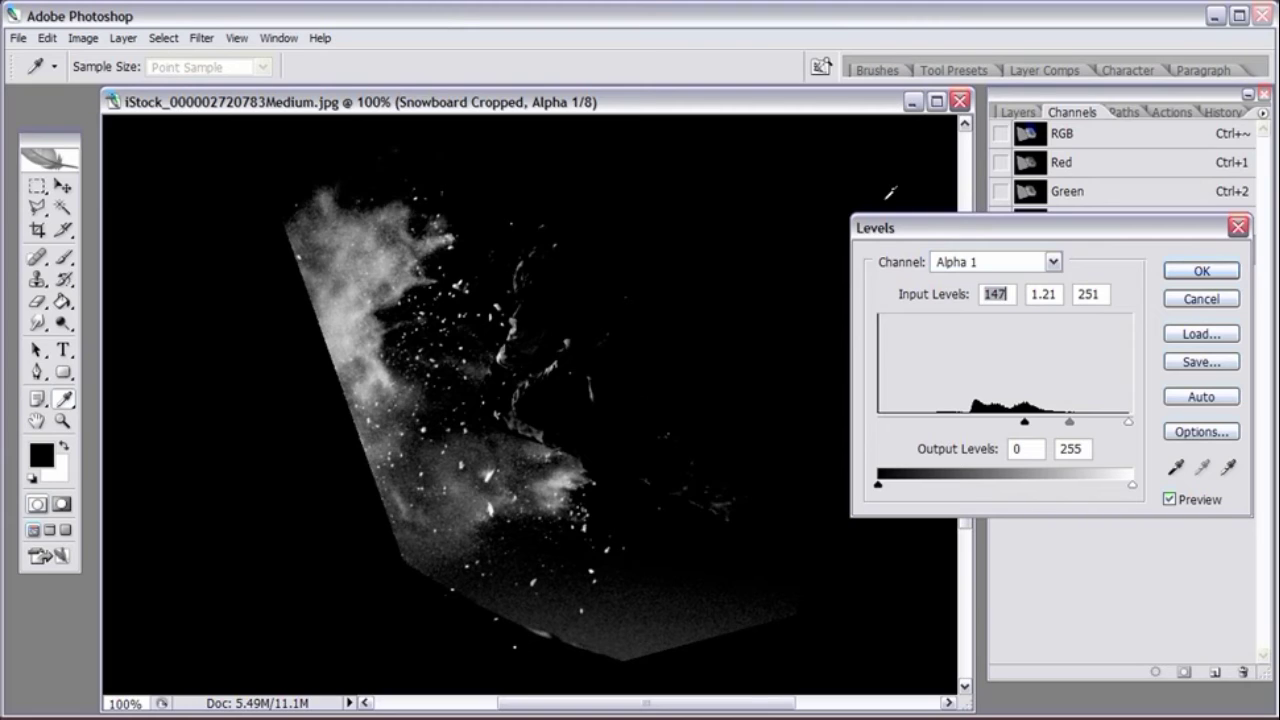
pyautogui.click(1200, 271)
pyautogui.press('l')
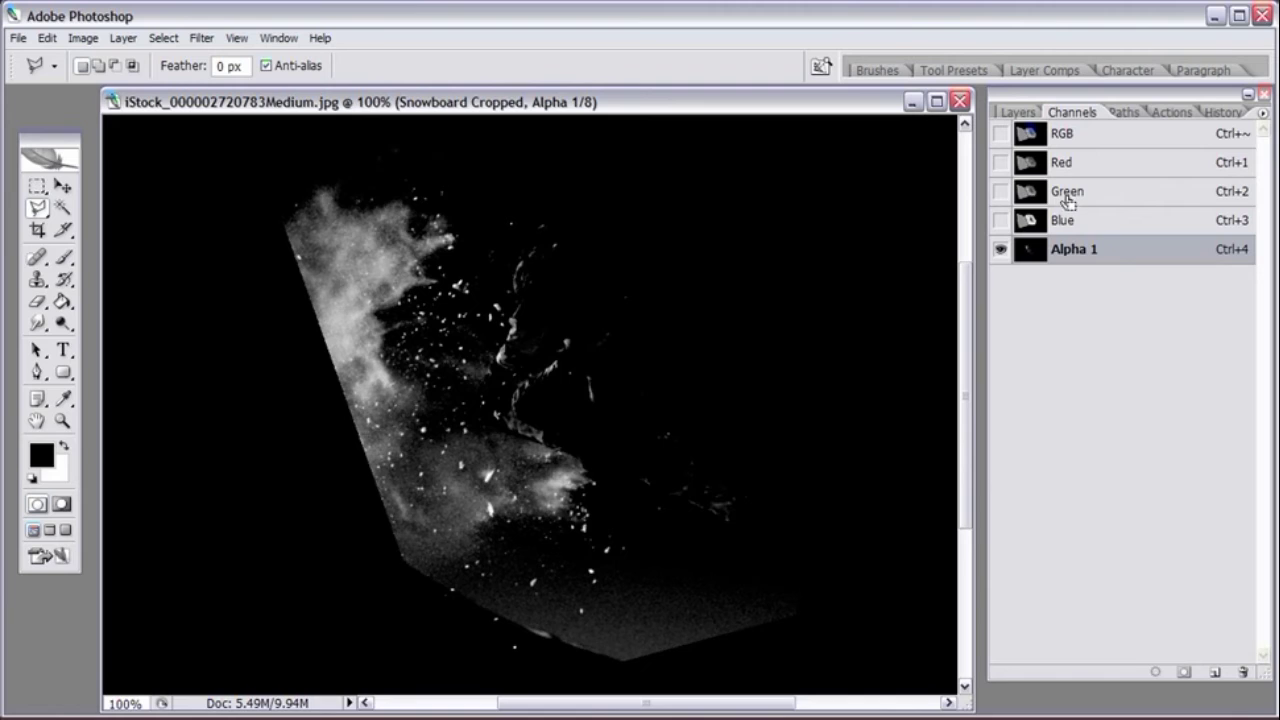
# Step: Load Alpha 1's bright snow-spray areas as a selection
pyautogui.keyDown('ctrl'); pyautogui.click(1027, 255); pyautogui.keyUp('ctrl')
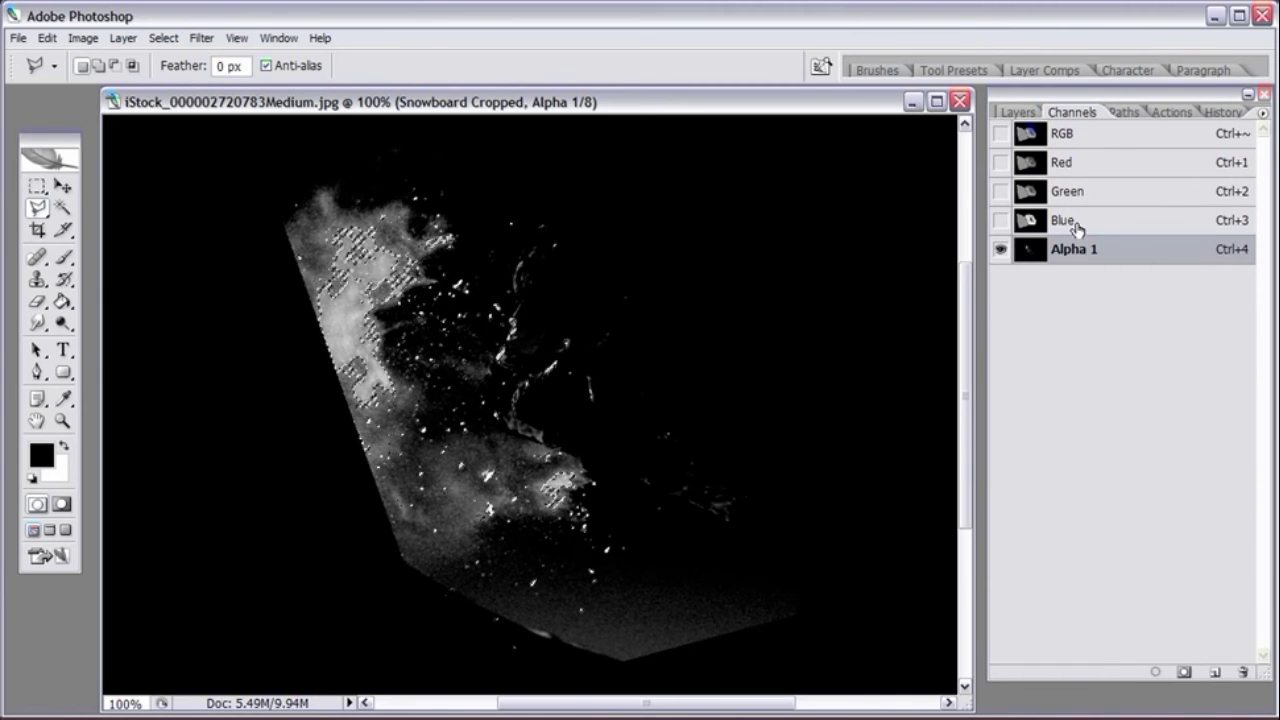
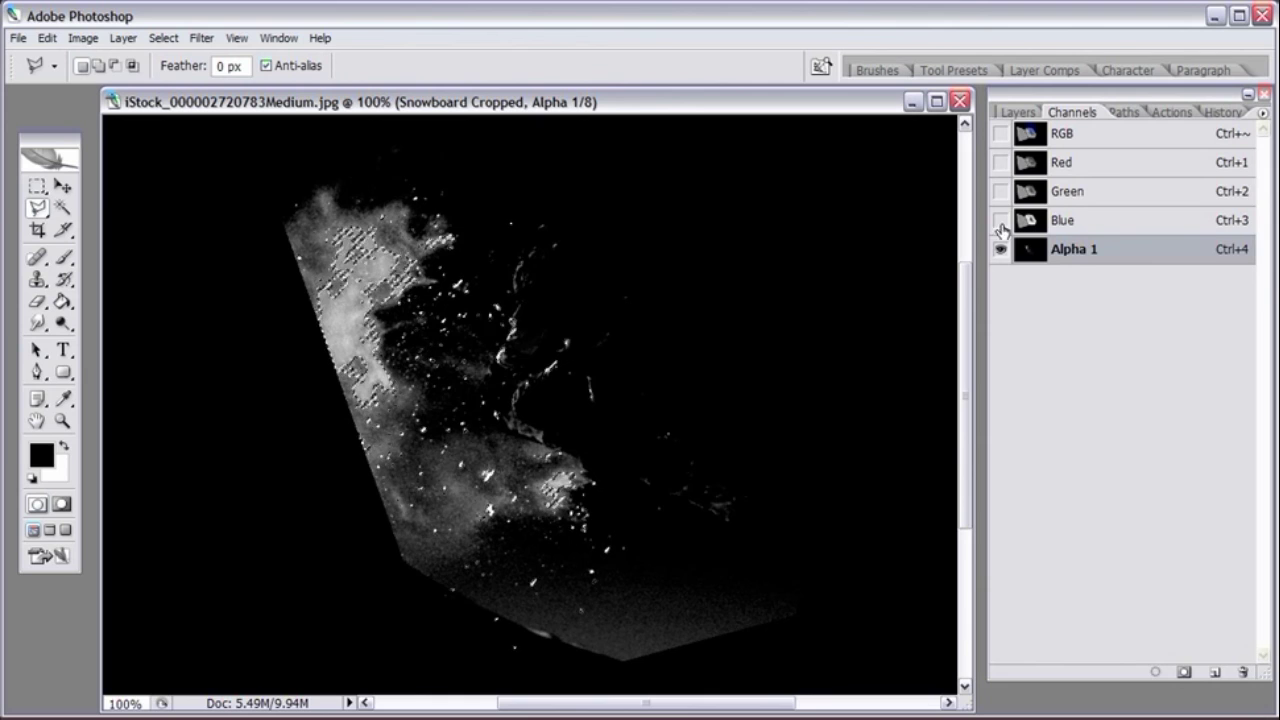
# Step: Return to the RGB composite, hide Snowboard Cropped and show the Snowboarder Only cutout
pyautogui.click(1085, 138)
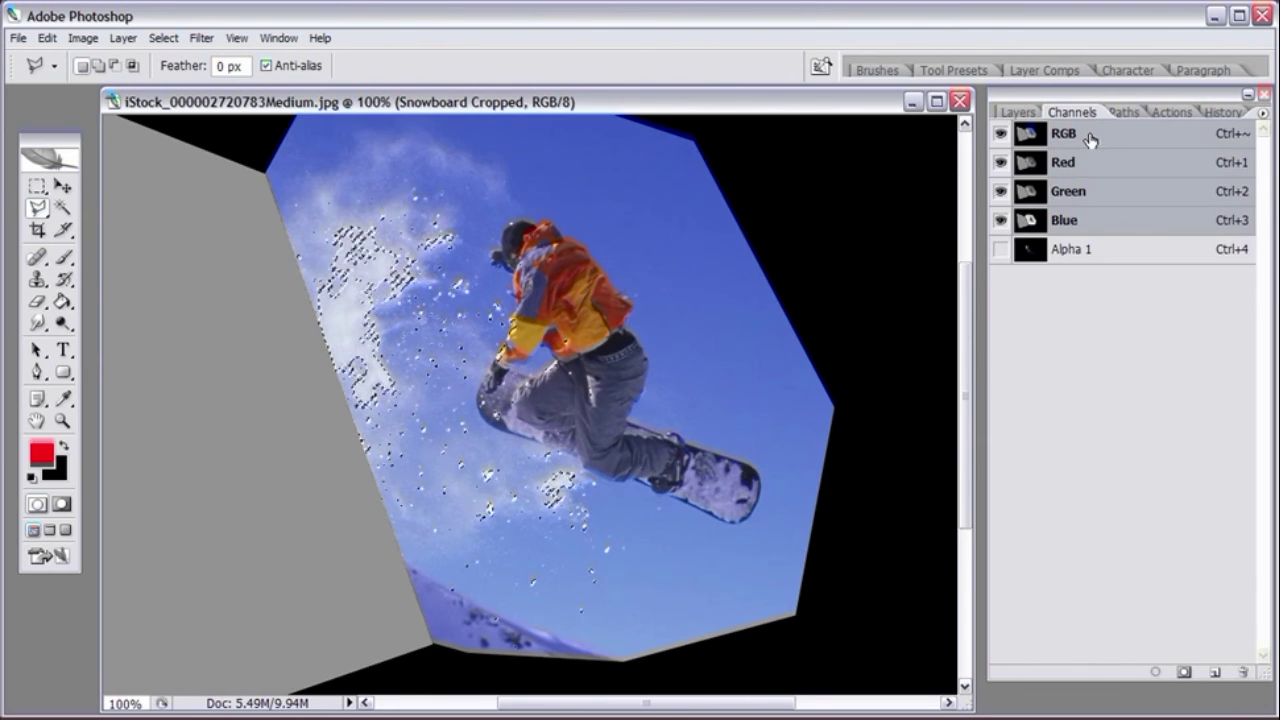
pyautogui.click(1025, 113)
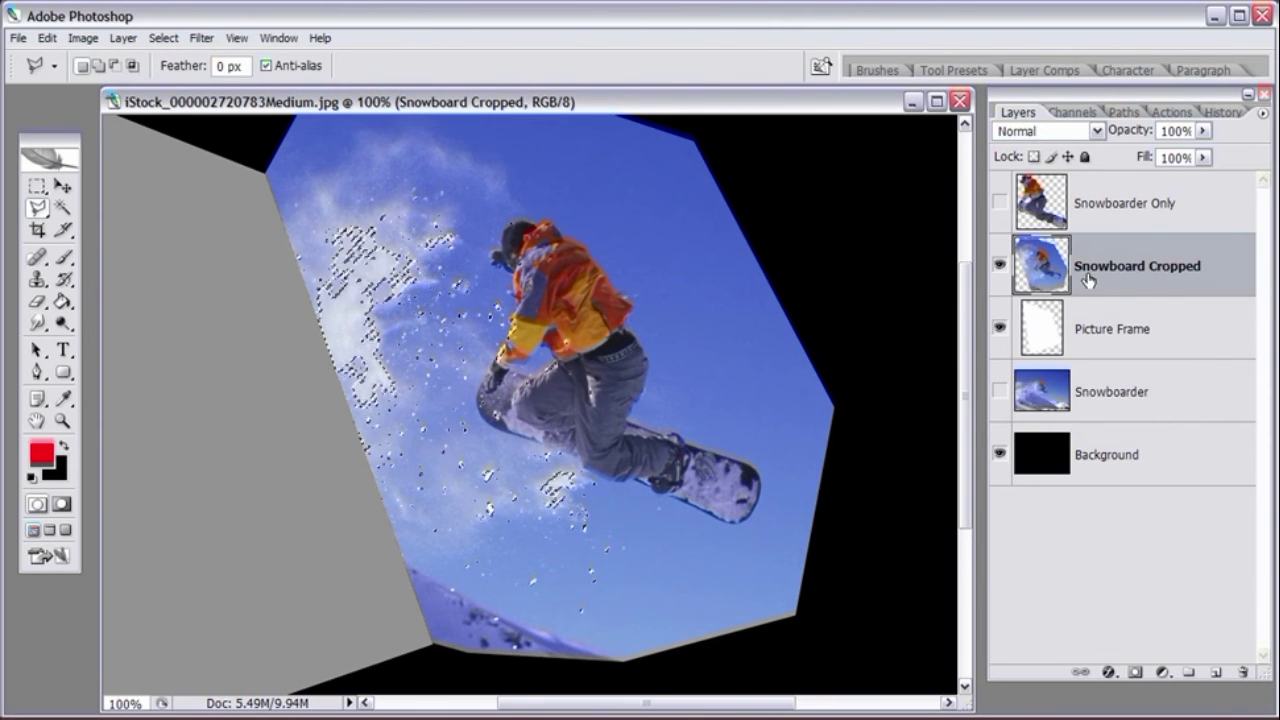
pyautogui.click(1000, 265)
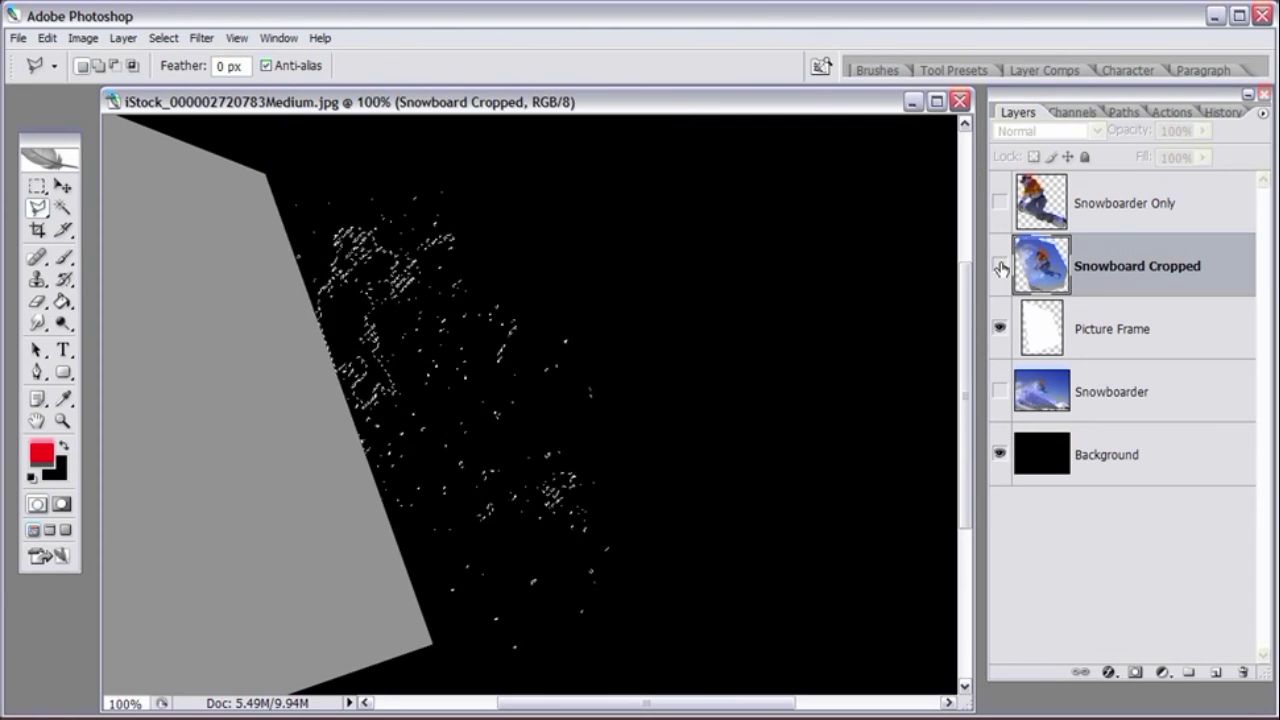
pyautogui.click(1000, 204)
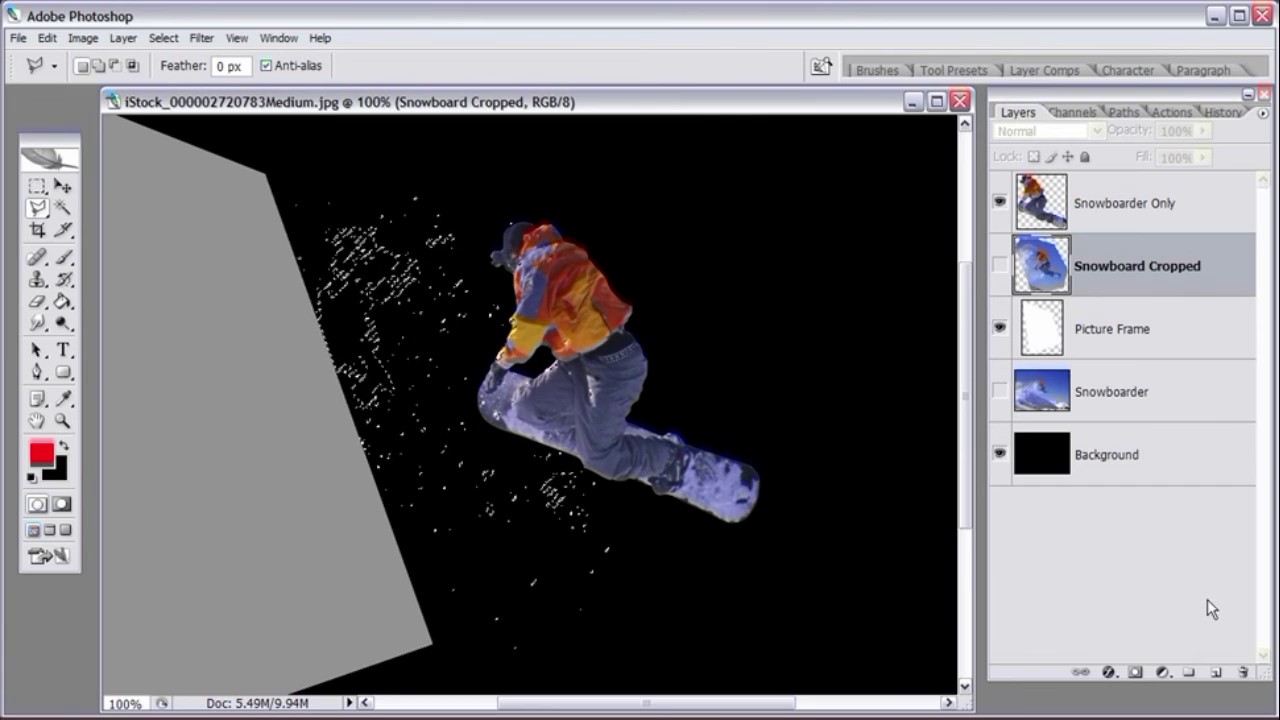
# Step: Add a new layer named Snow
pyautogui.click(1213, 675)
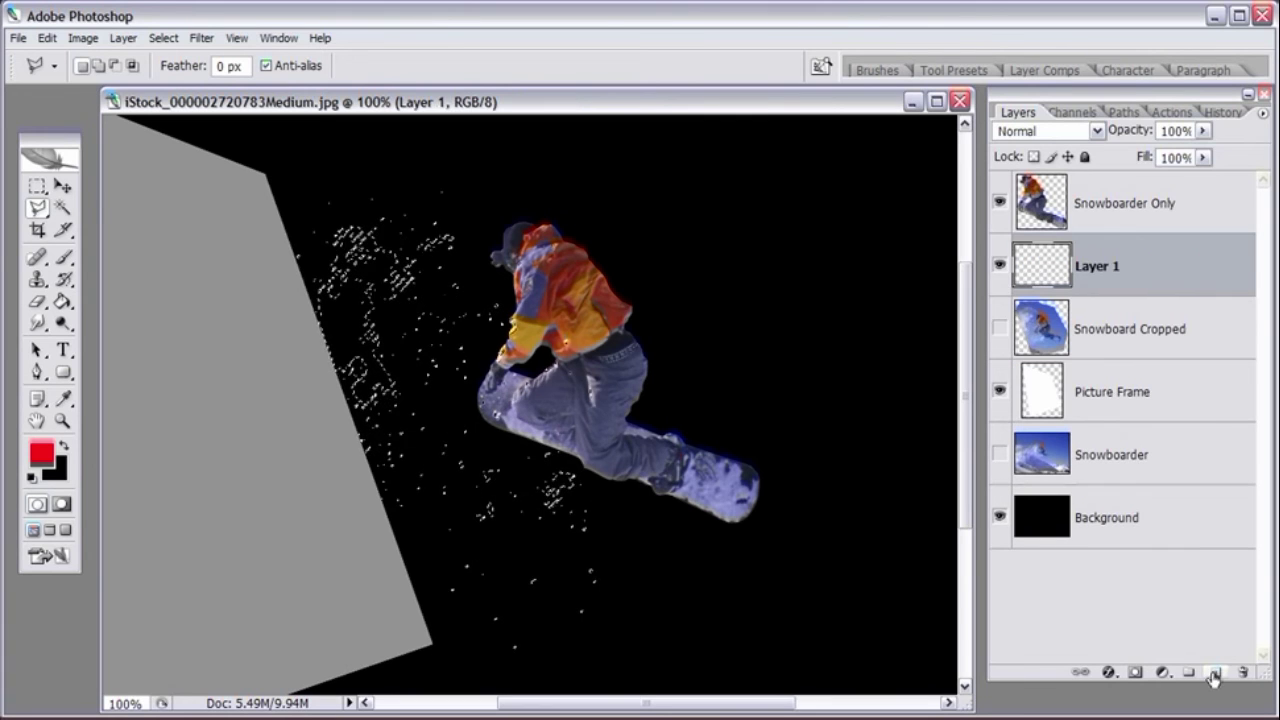
pyautogui.doubleClick(1113, 266)
pyautogui.write('Snow')
pyautogui.press('Return')
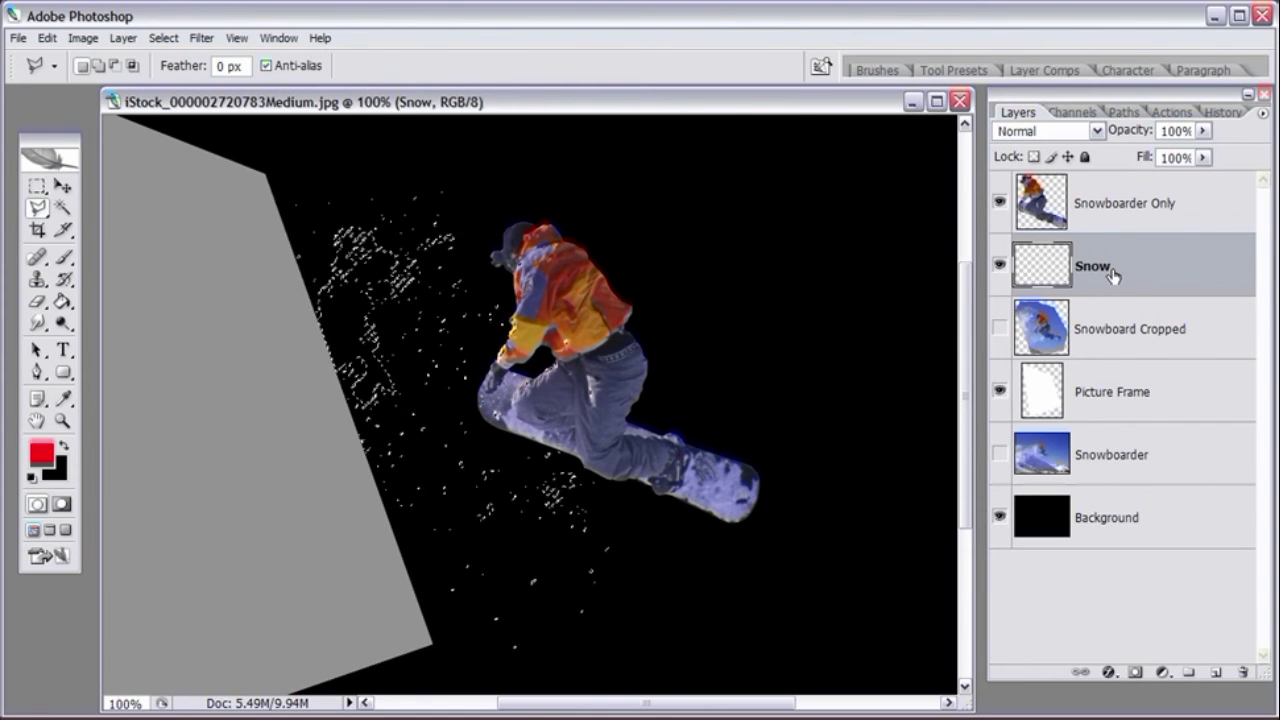
# Step: Fill the snow-spray selection with white on the Snow layer, then deselect
pyautogui.click(47, 38)
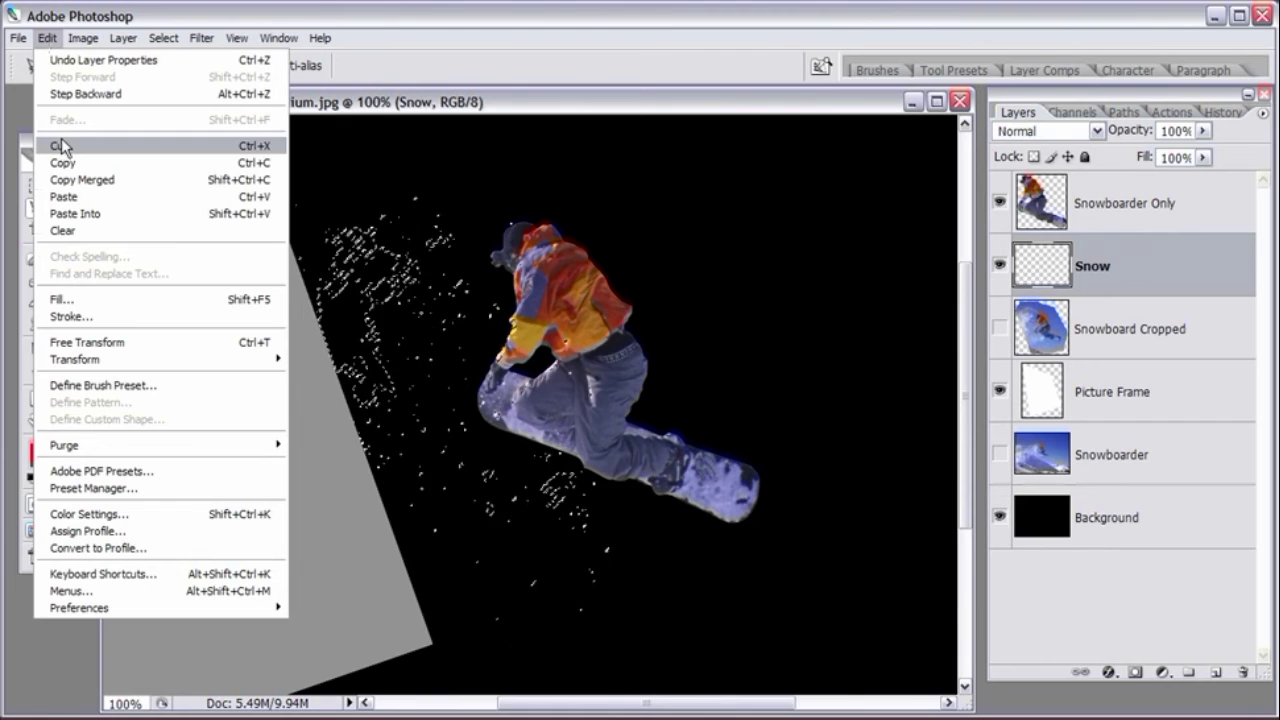
pyautogui.click(62, 299)
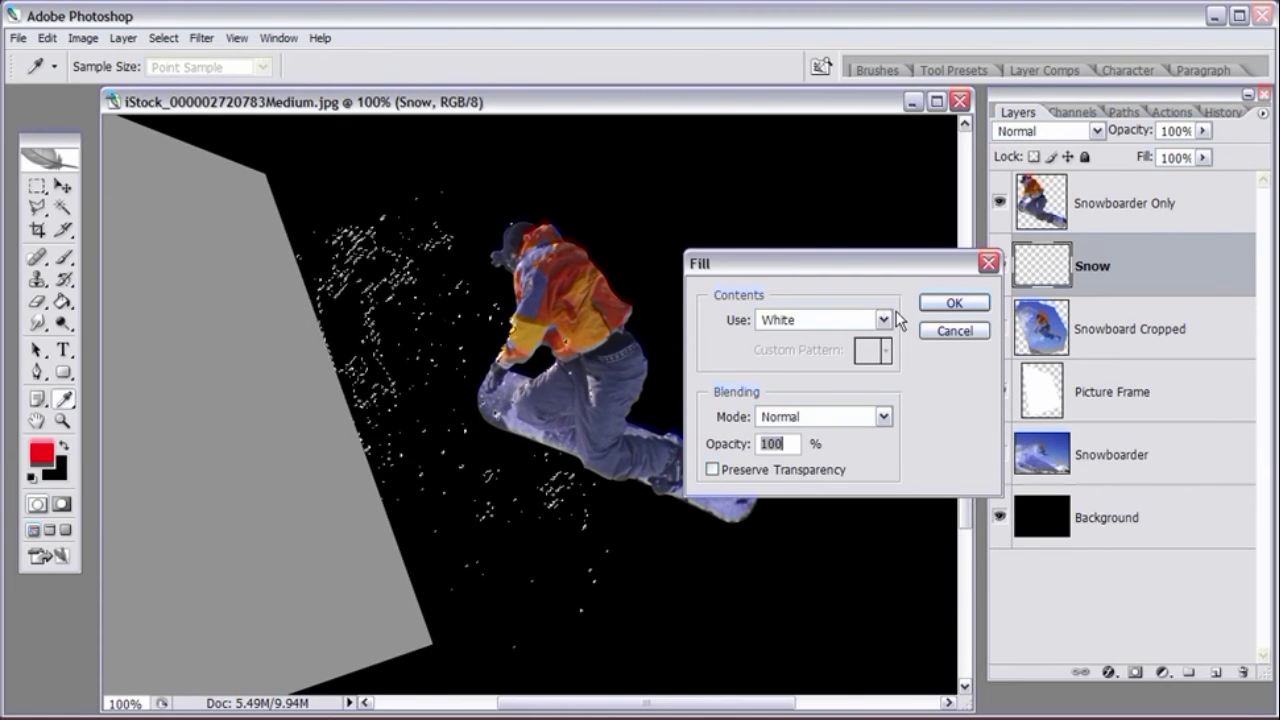
pyautogui.click(953, 303)
pyautogui.press('l')
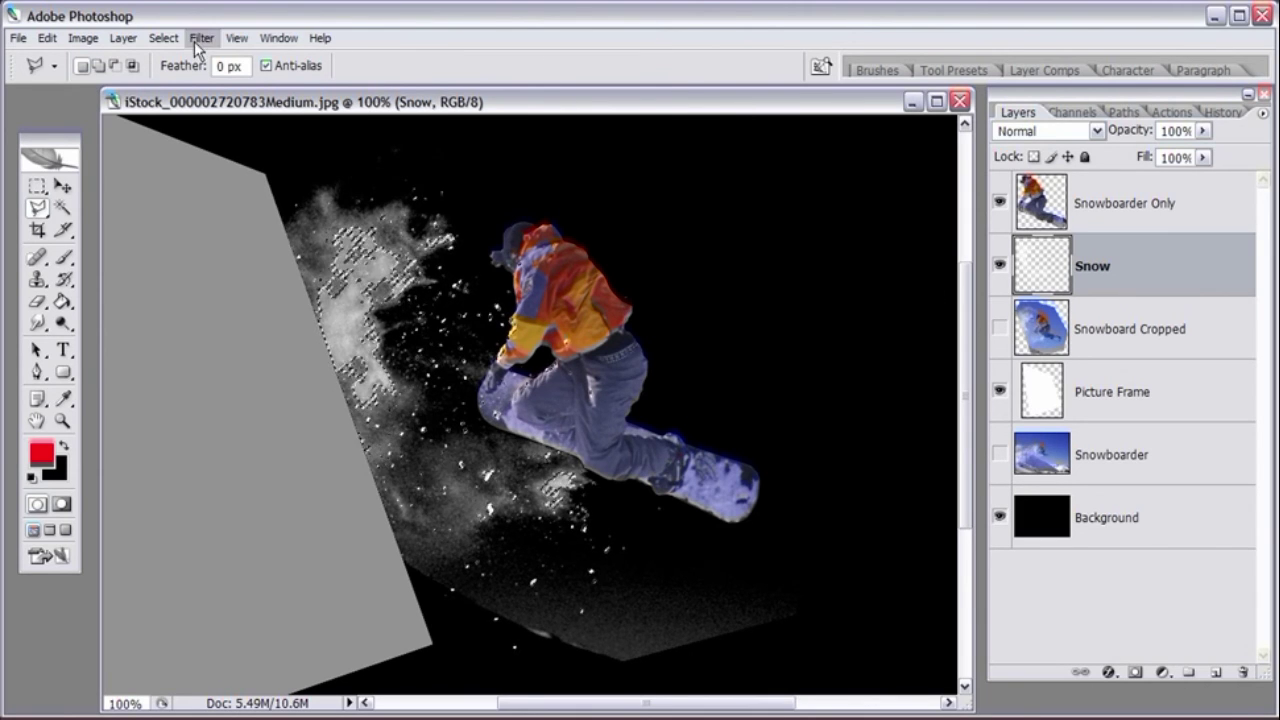
pyautogui.click(165, 38)
pyautogui.click(185, 84)
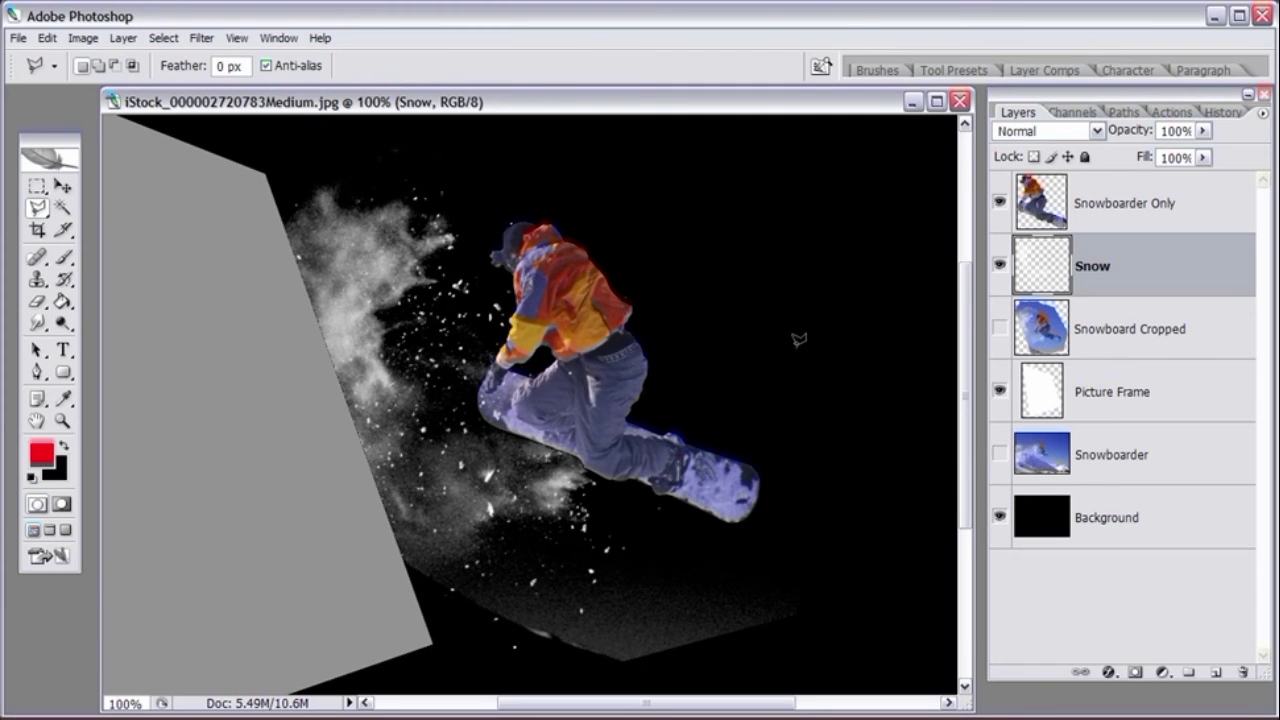
pyautogui.hotkey('ctrl', '-')
pyautogui.press('e')
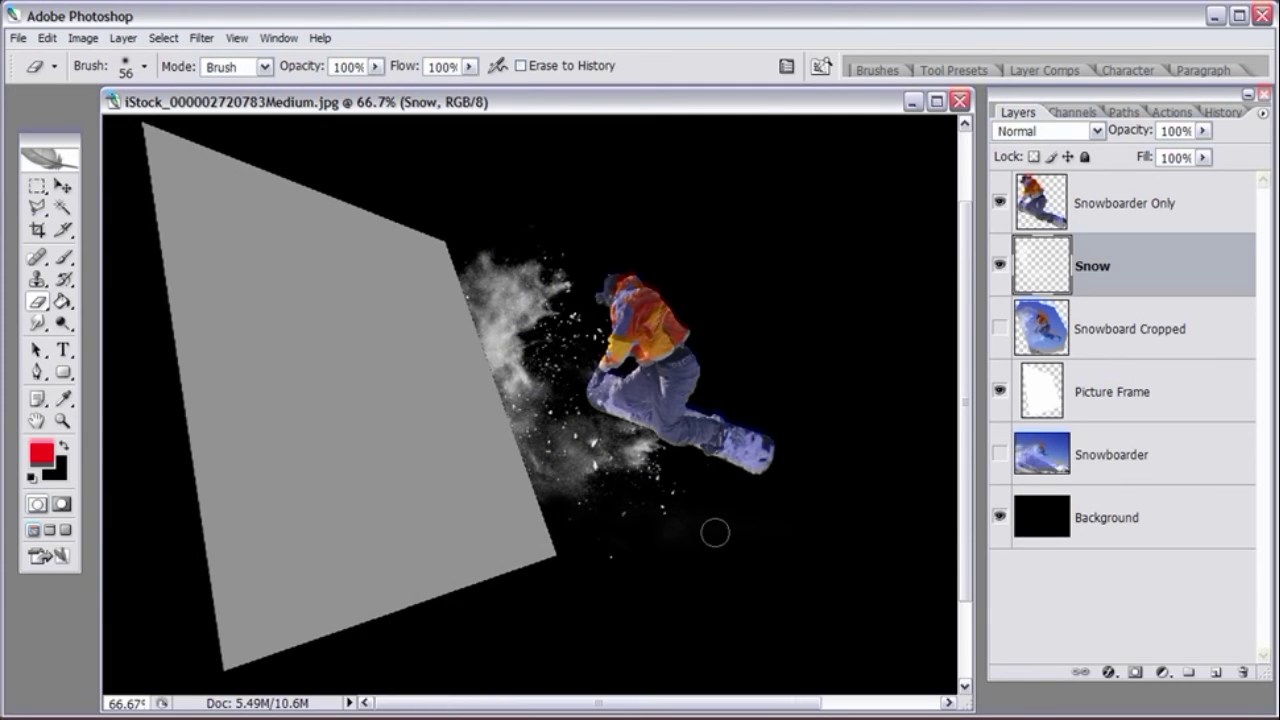
# Step: Show the Snowboarder layer and raise Picture Frame's opacity to 100%
pyautogui.click(998, 456)
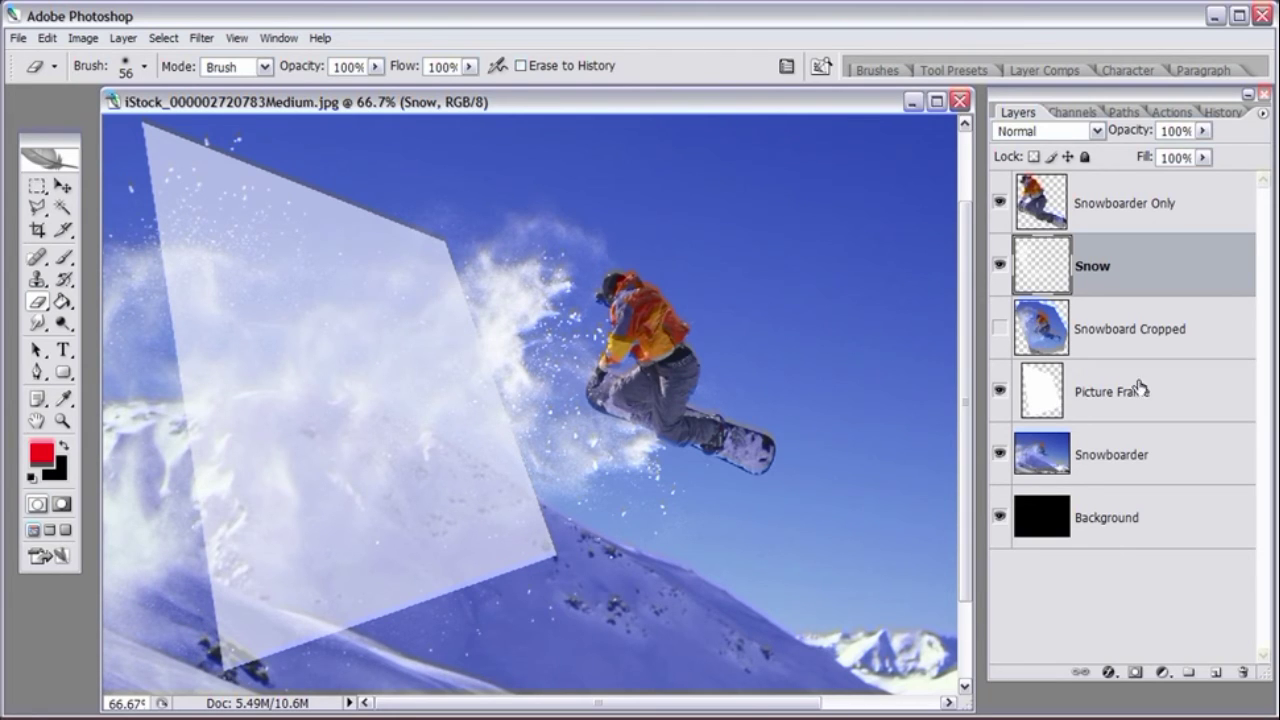
pyautogui.click(1198, 397)
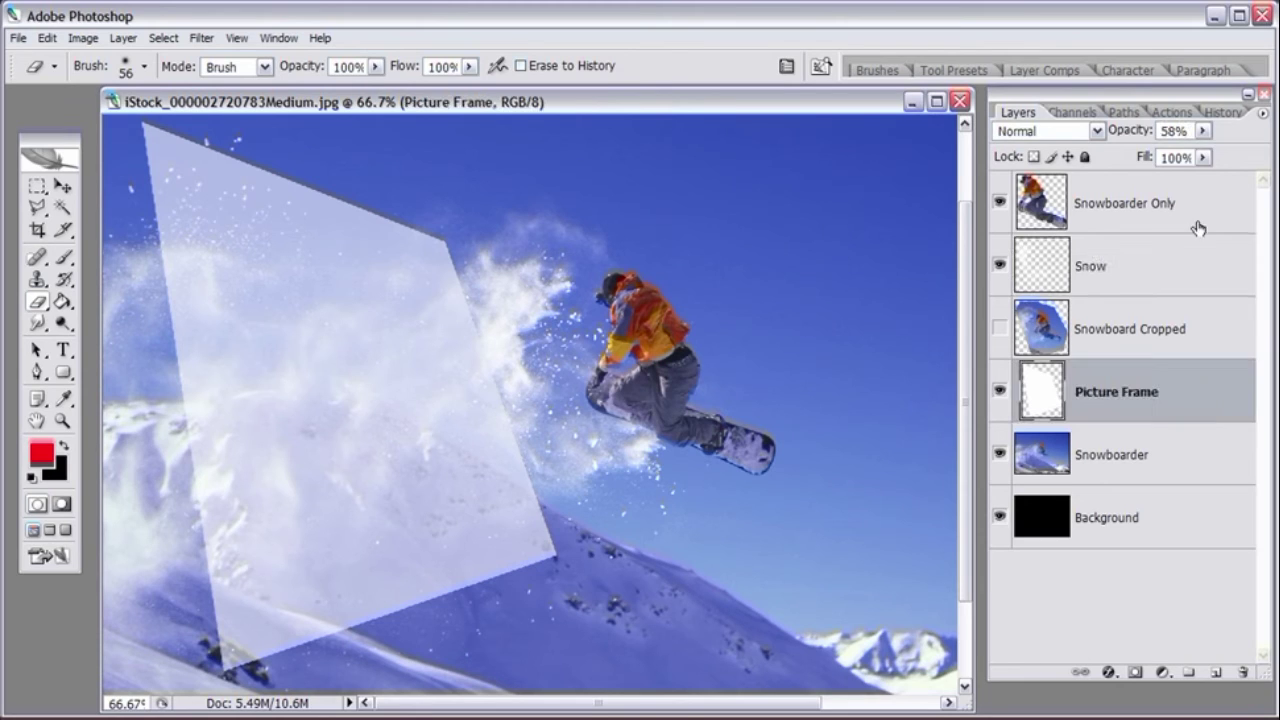
pyautogui.moveTo(1207, 129); pyautogui.dragTo(1255, 136)
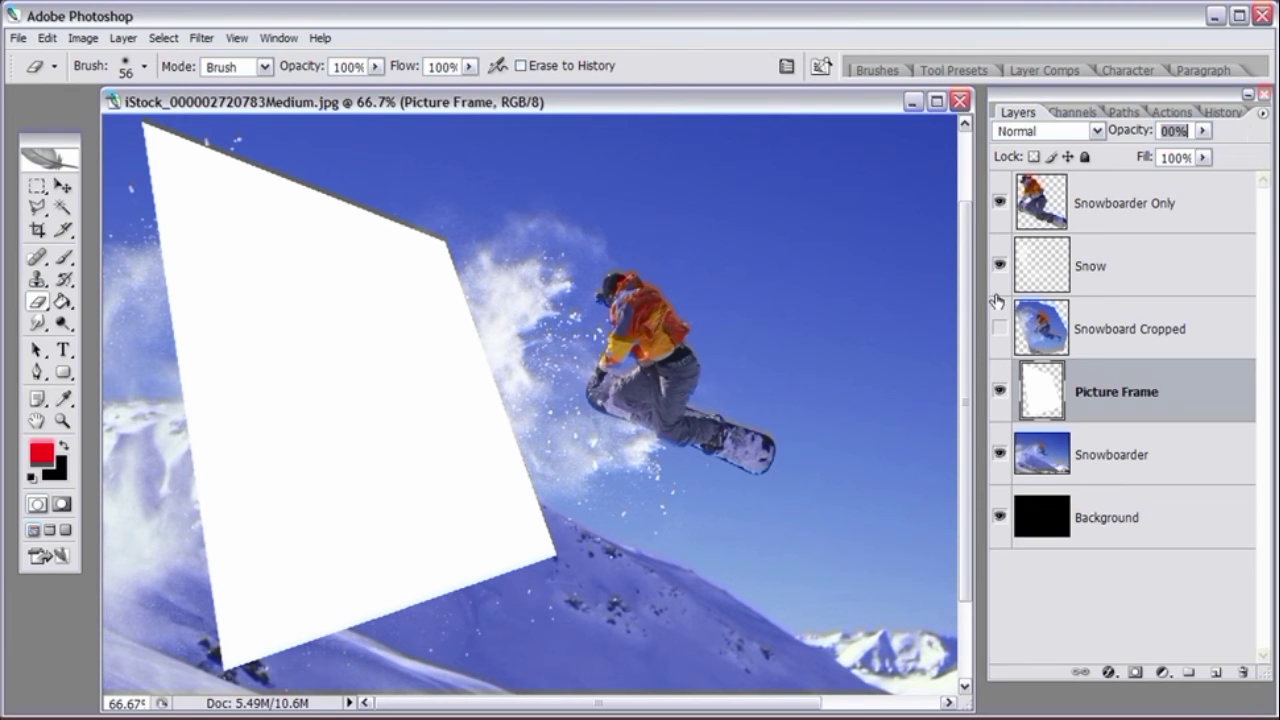
# Step: Mask the Snowboarder photo to the Picture Frame outline and hide the frame layer
pyautogui.keyDown('ctrl'); pyautogui.click(1040, 395); pyautogui.keyUp('ctrl')
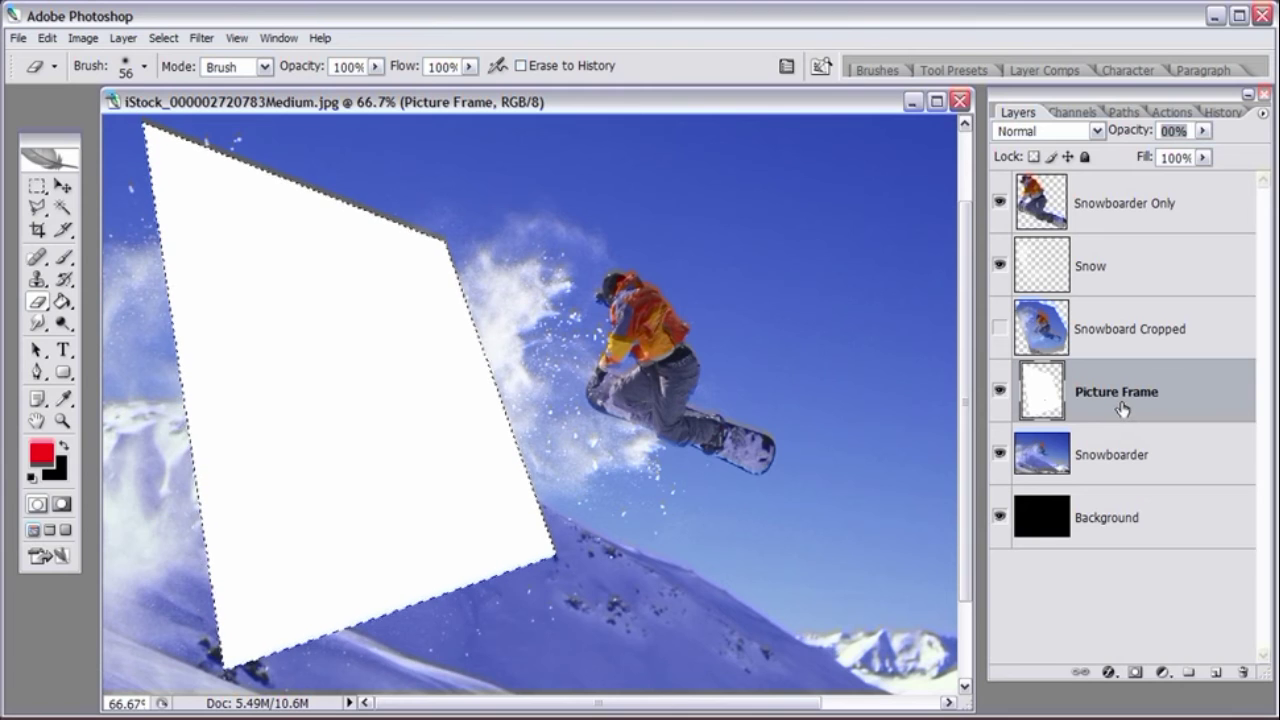
pyautogui.click(1043, 458)
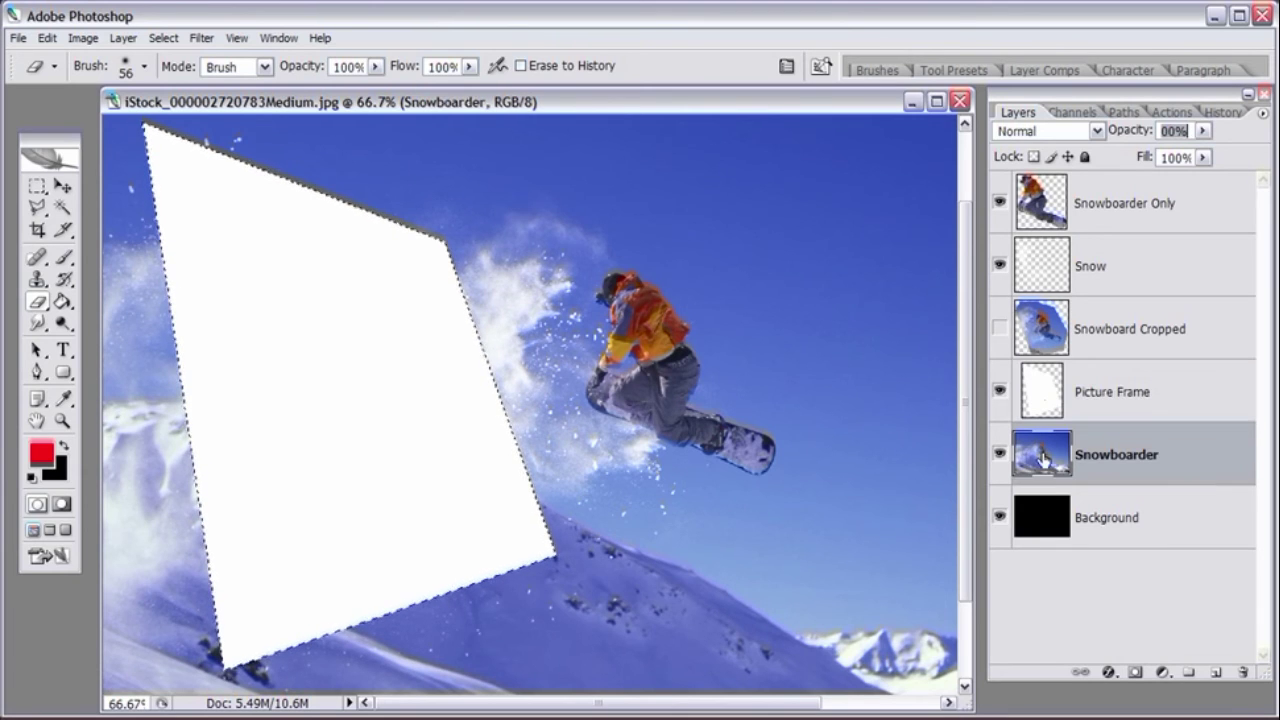
pyautogui.click(1137, 674)
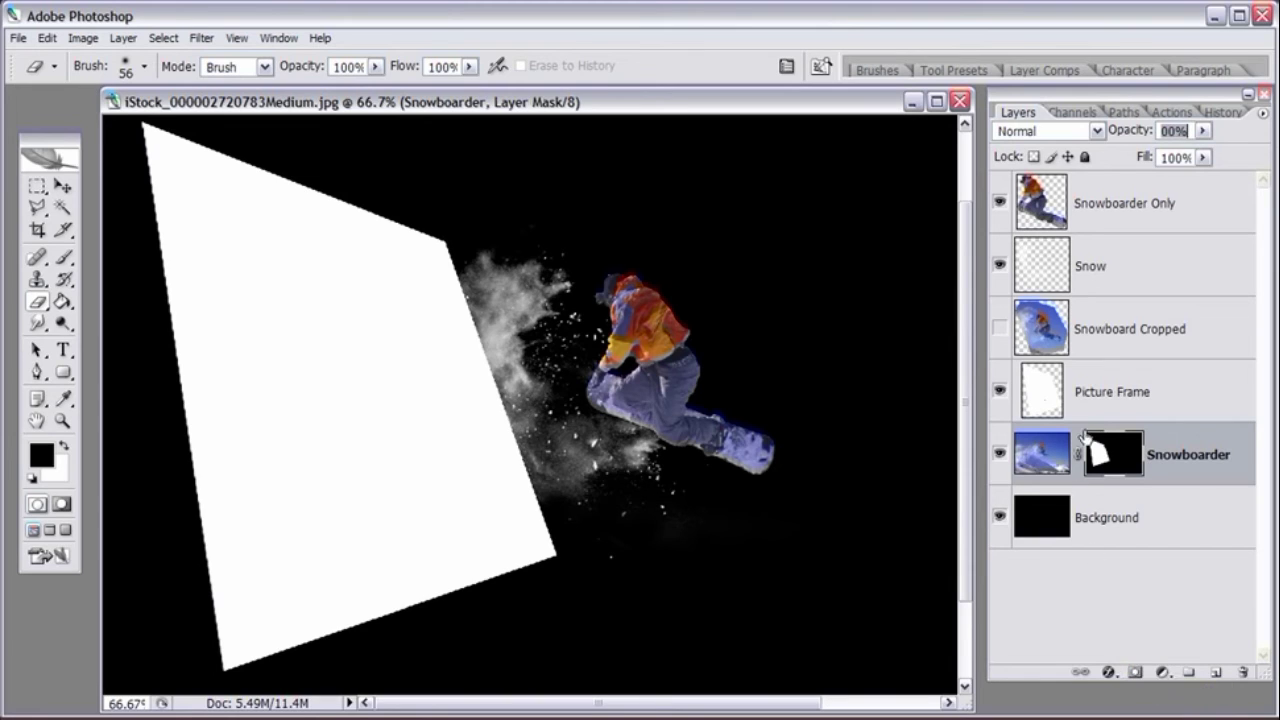
pyautogui.click(1001, 396)
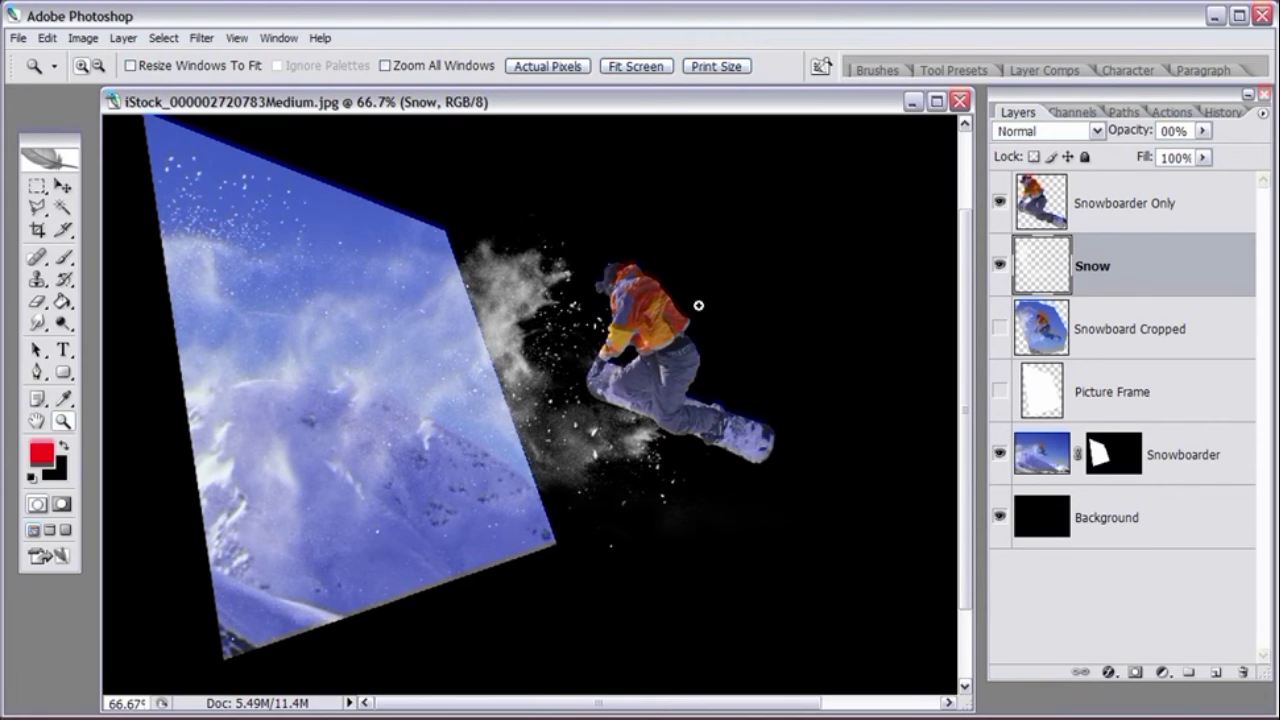
# Step: Make white the foreground colour, maximize the document window and zoom out to 50%
pyautogui.press('d')
pyautogui.press('x')
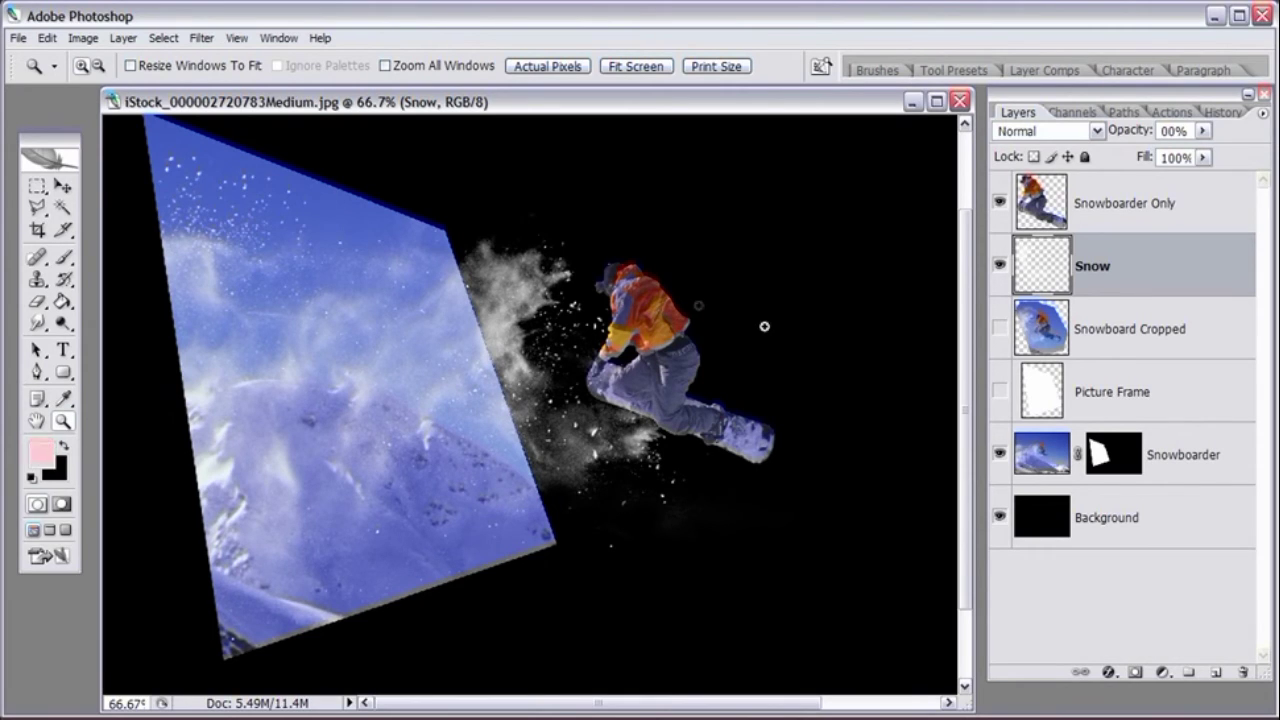
pyautogui.click(936, 101)
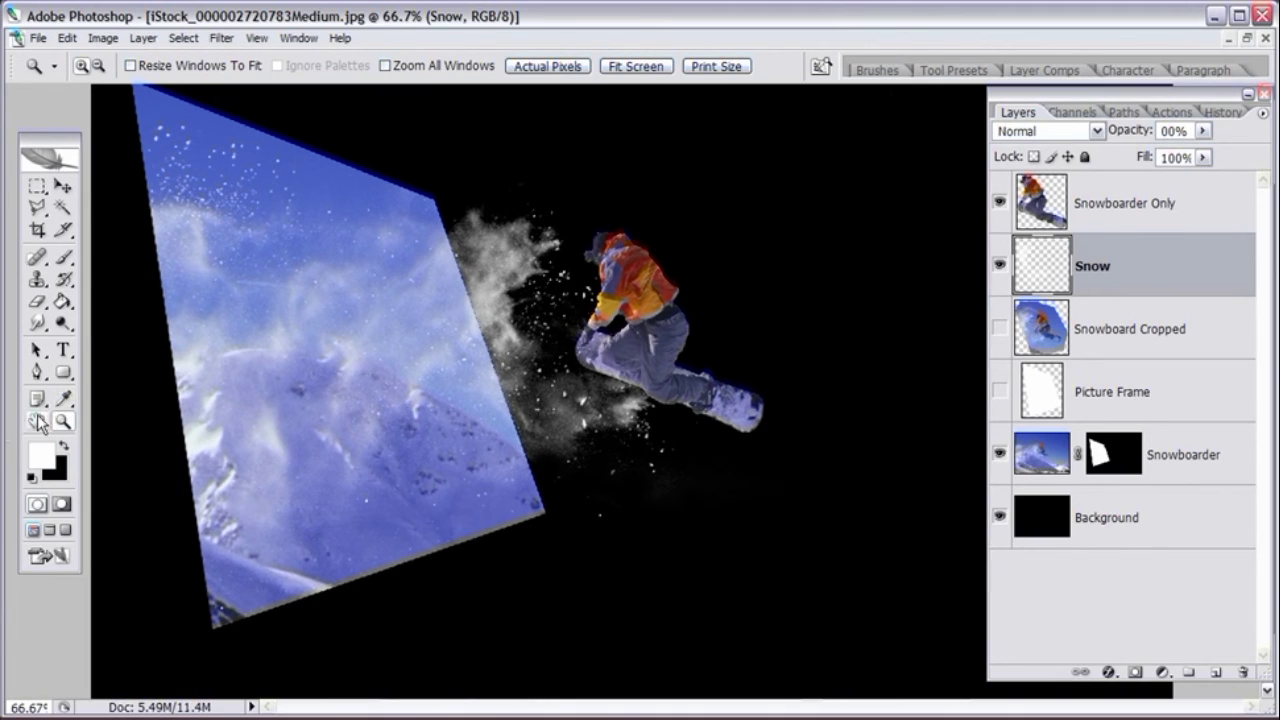
pyautogui.moveTo(275, 345); pyautogui.dragTo(297, 377)
pyautogui.hotkey('ctrl', '-')
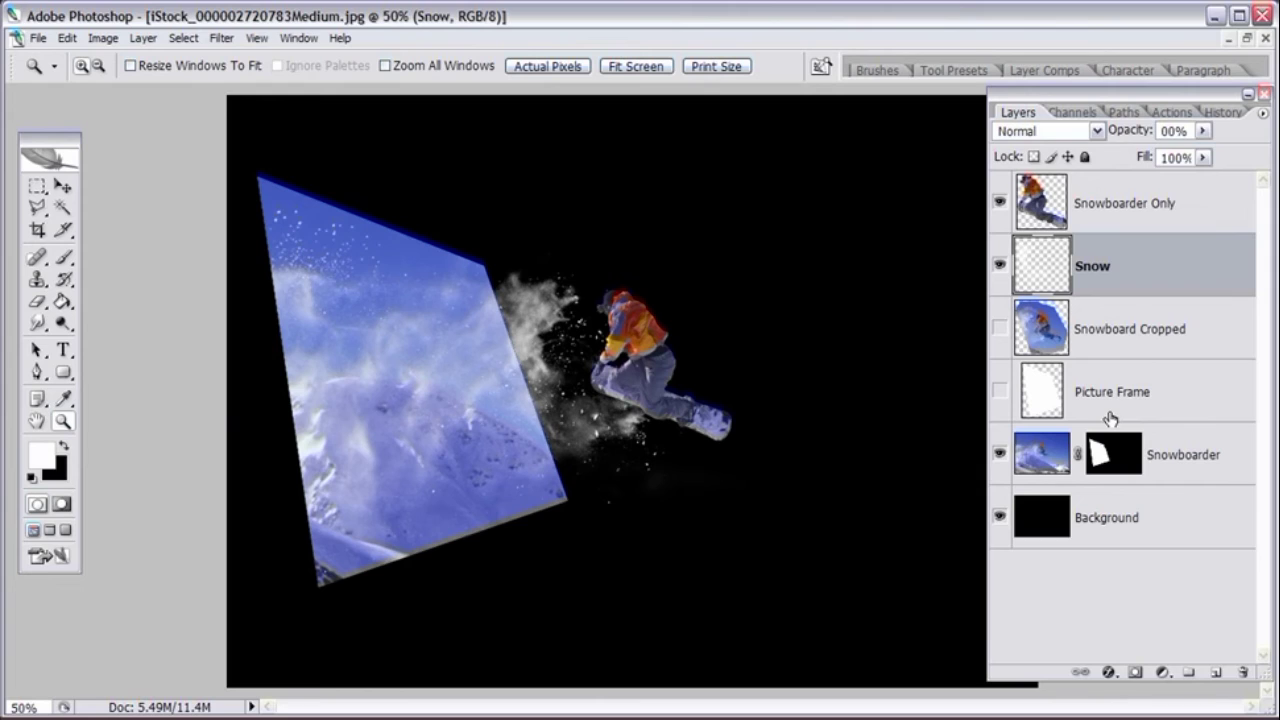
pyautogui.click(1163, 203)
# Step: Add a new layer named Frame above Snowboarder Only
pyautogui.click(1214, 673)
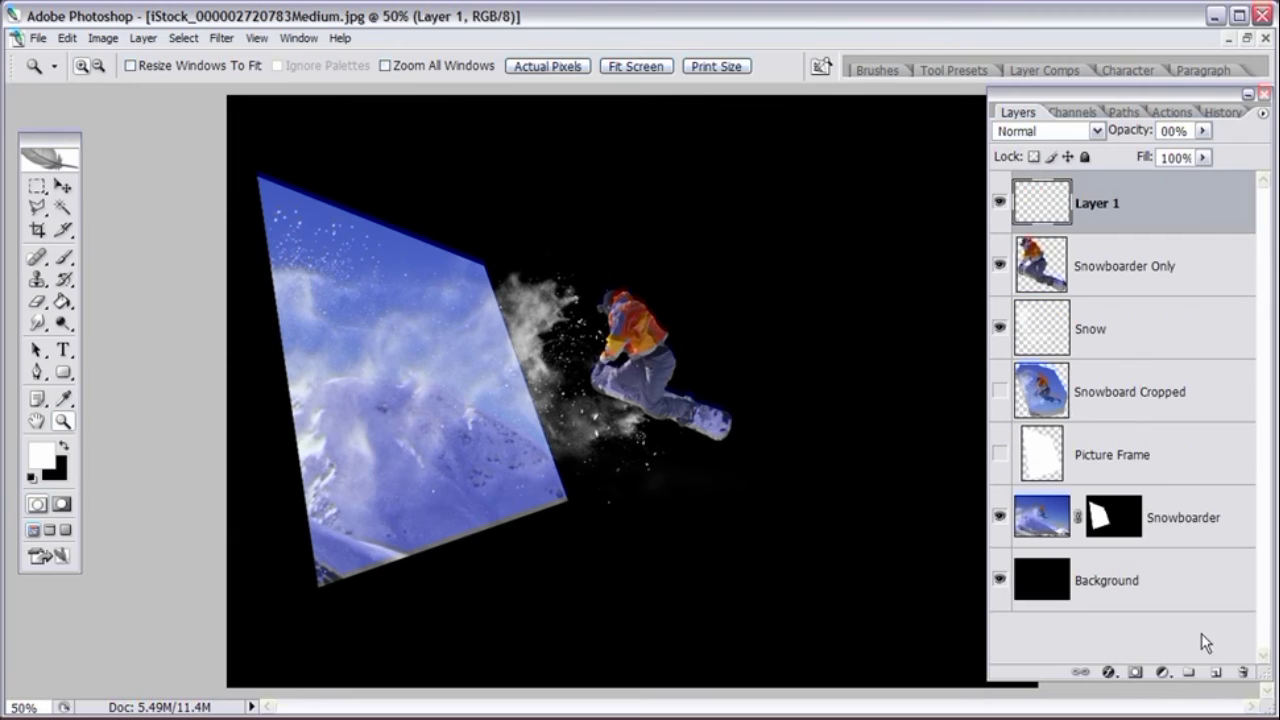
pyautogui.doubleClick(1111, 205)
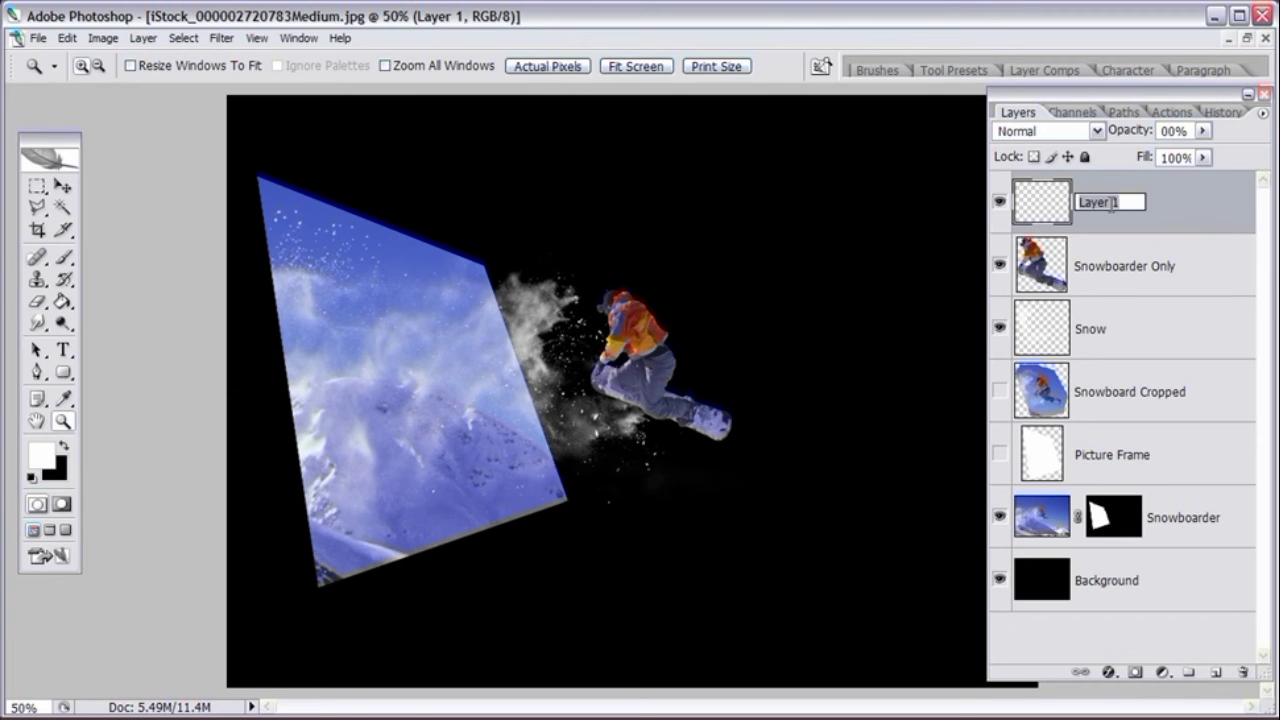
pyautogui.press('BackSpace')
pyautogui.write('Frame')
pyautogui.press('Return')
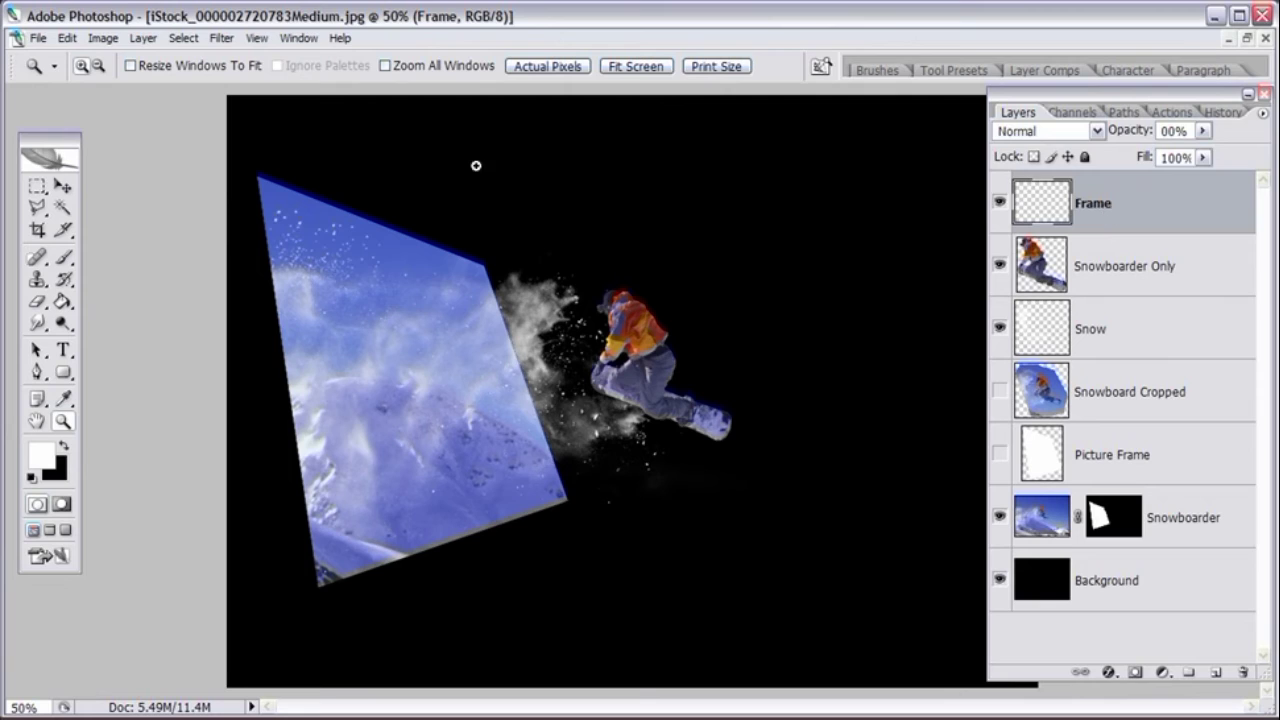
# Step: Choose the Polygonal Lasso Tool from the lasso flyout
pyautogui.click(39, 209)
pyautogui.click(41, 215)
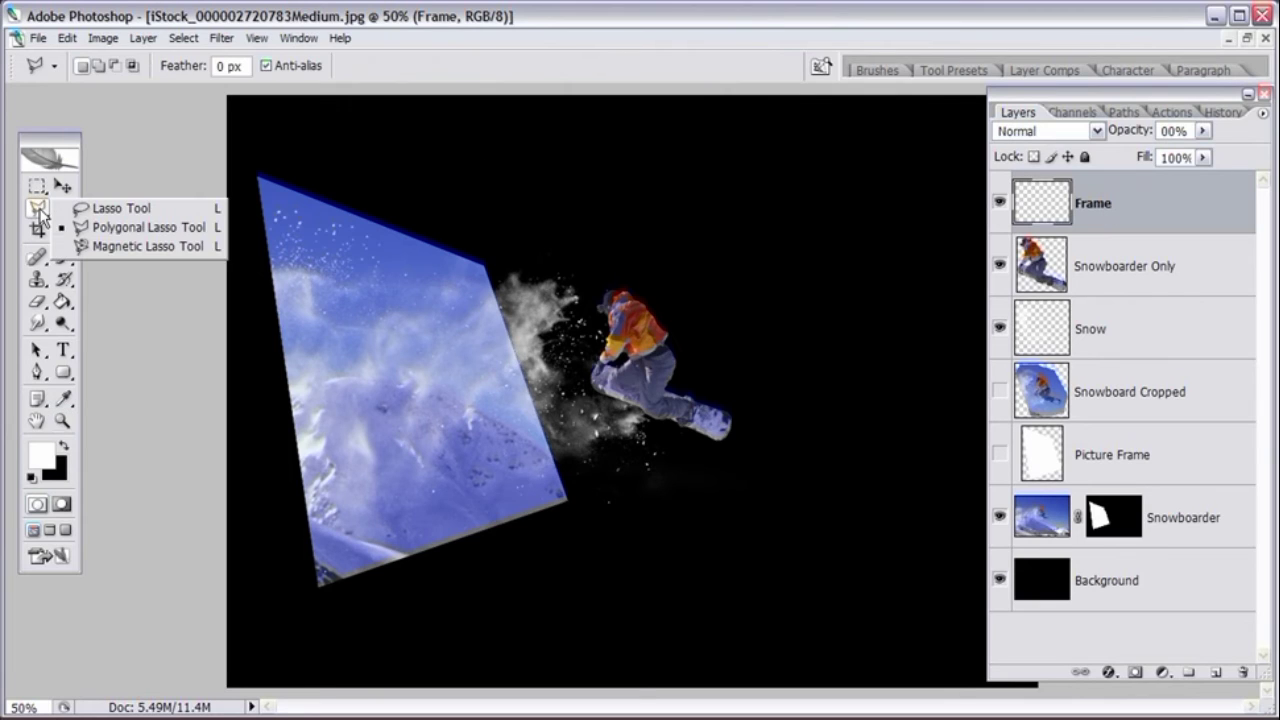
pyautogui.click(120, 223)
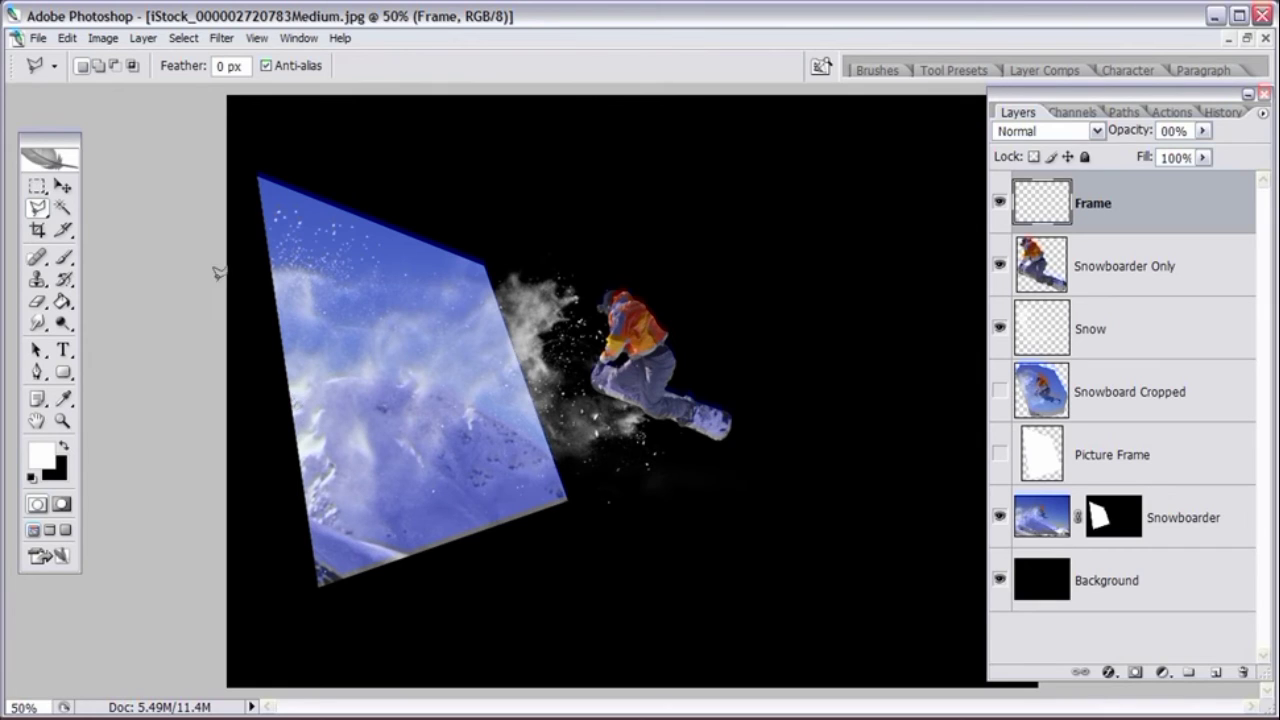
pyautogui.click(62, 186)
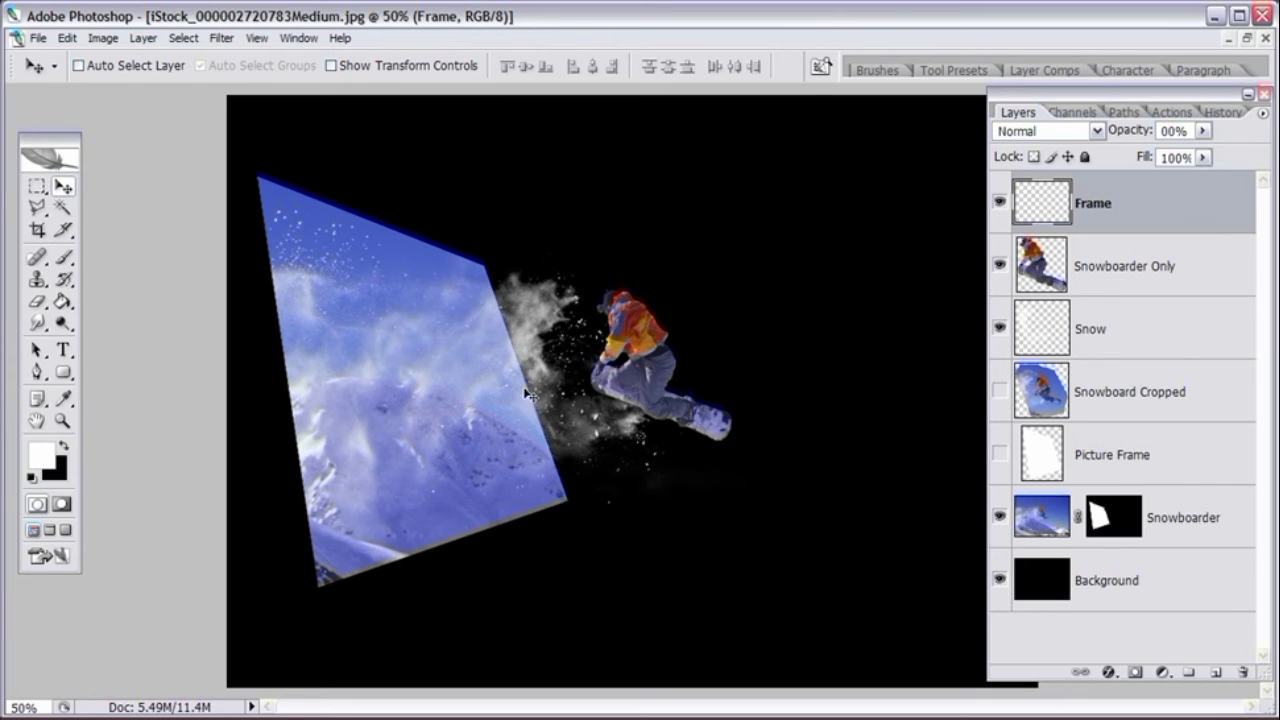
# Step: Zoom in on the frame to 66.7% and switch to the Polygonal Lasso
pyautogui.click(37, 207)
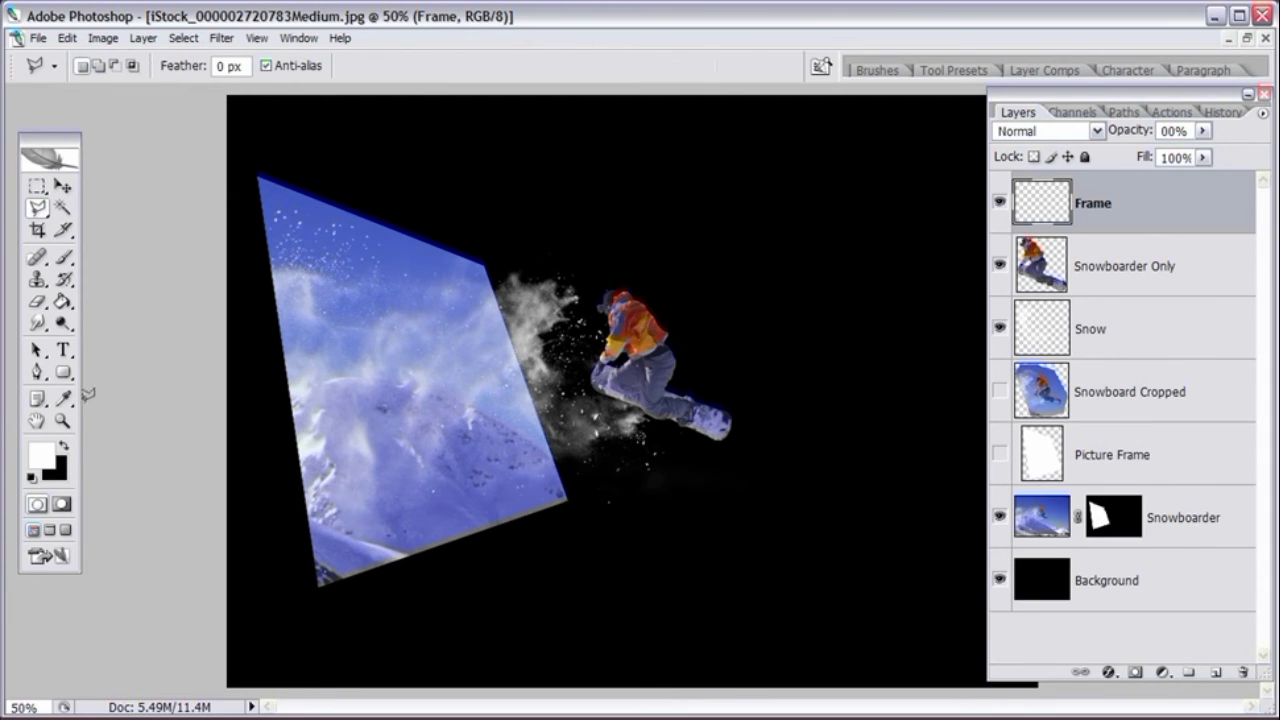
pyautogui.click(62, 421)
pyautogui.click(303, 370)
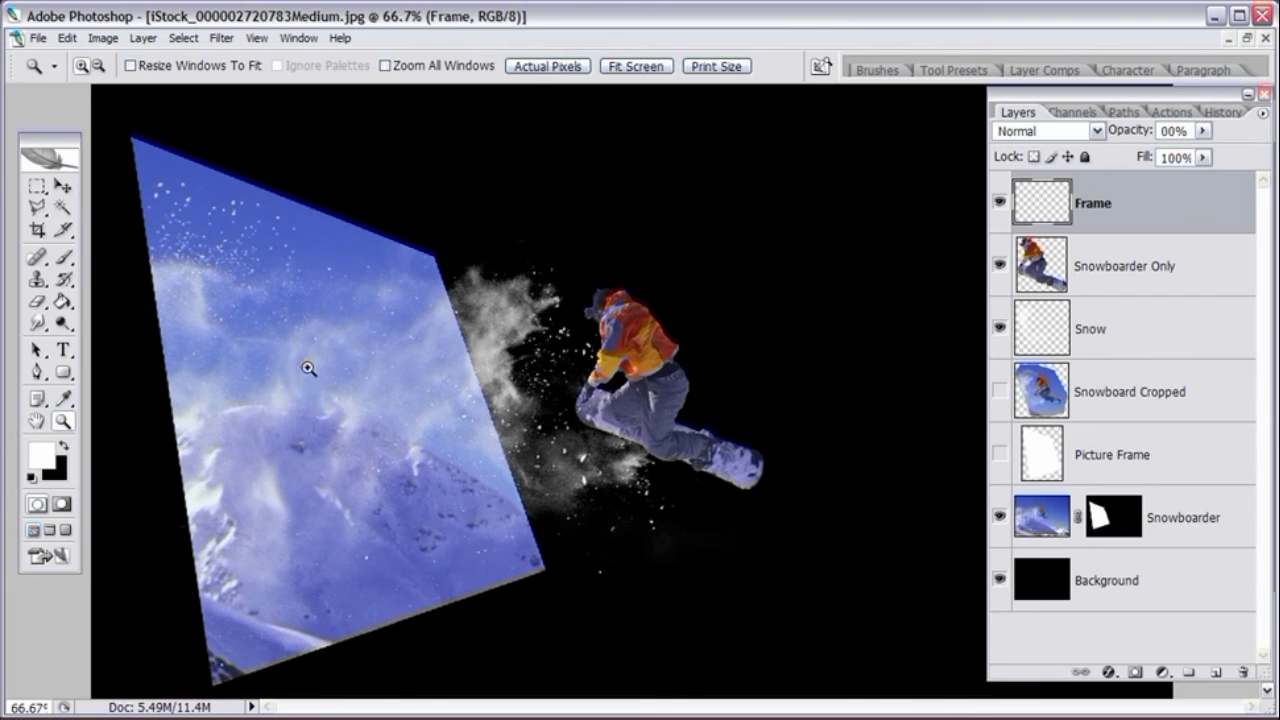
pyautogui.scroll(-2, 152, 351)
pyautogui.click(37, 207)
pyautogui.hotkey('shift', 'l')
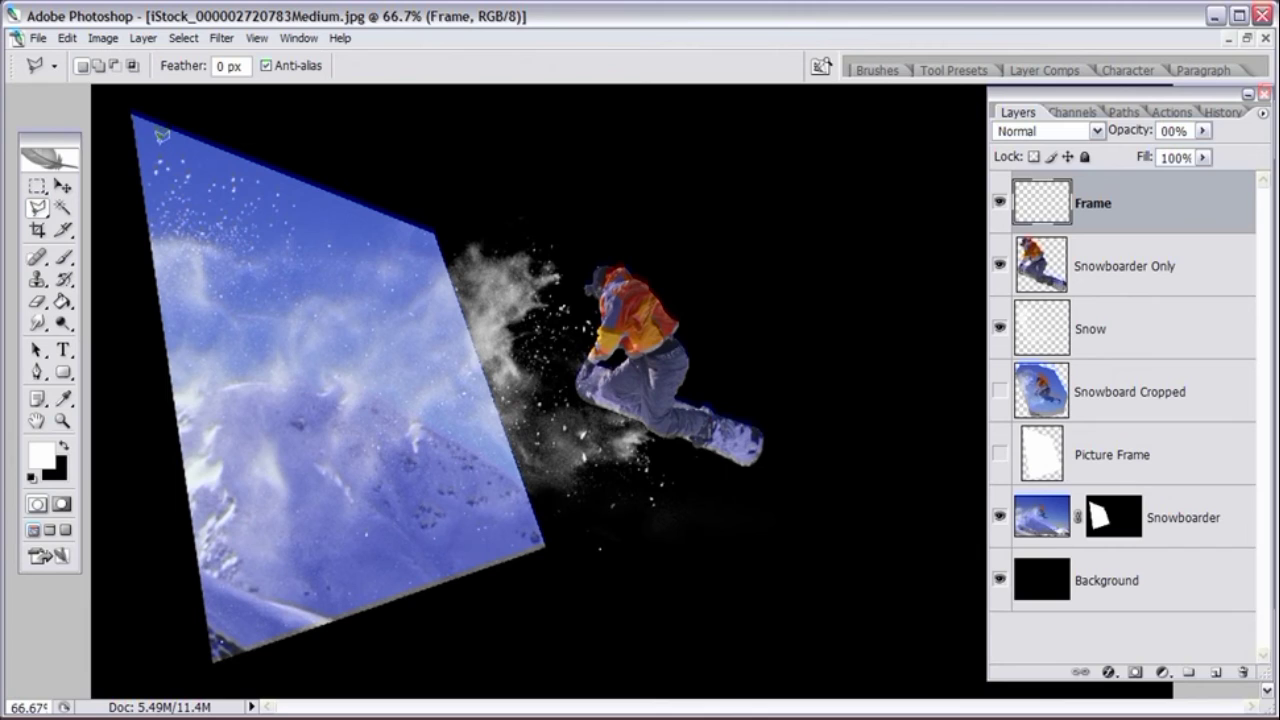
# Step: Trace a selection through the photo's four inset corners, closing at the top-left
pyautogui.click(161, 147)
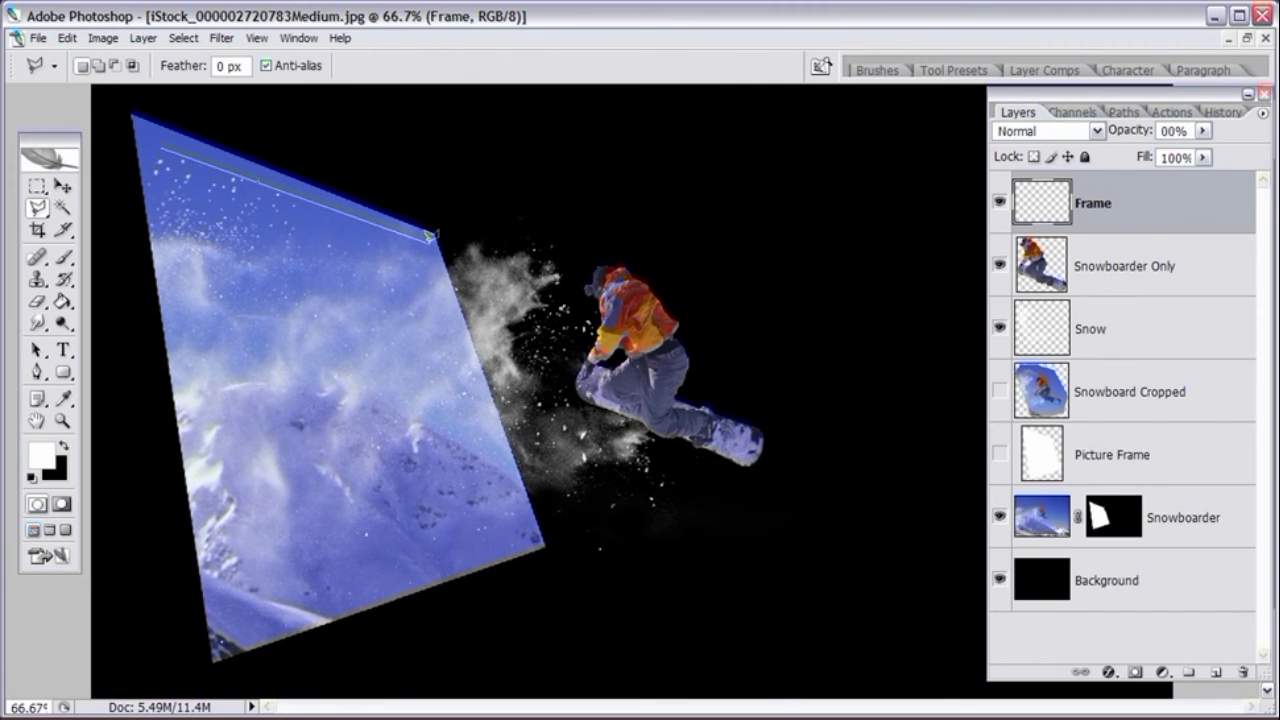
pyautogui.click(430, 236)
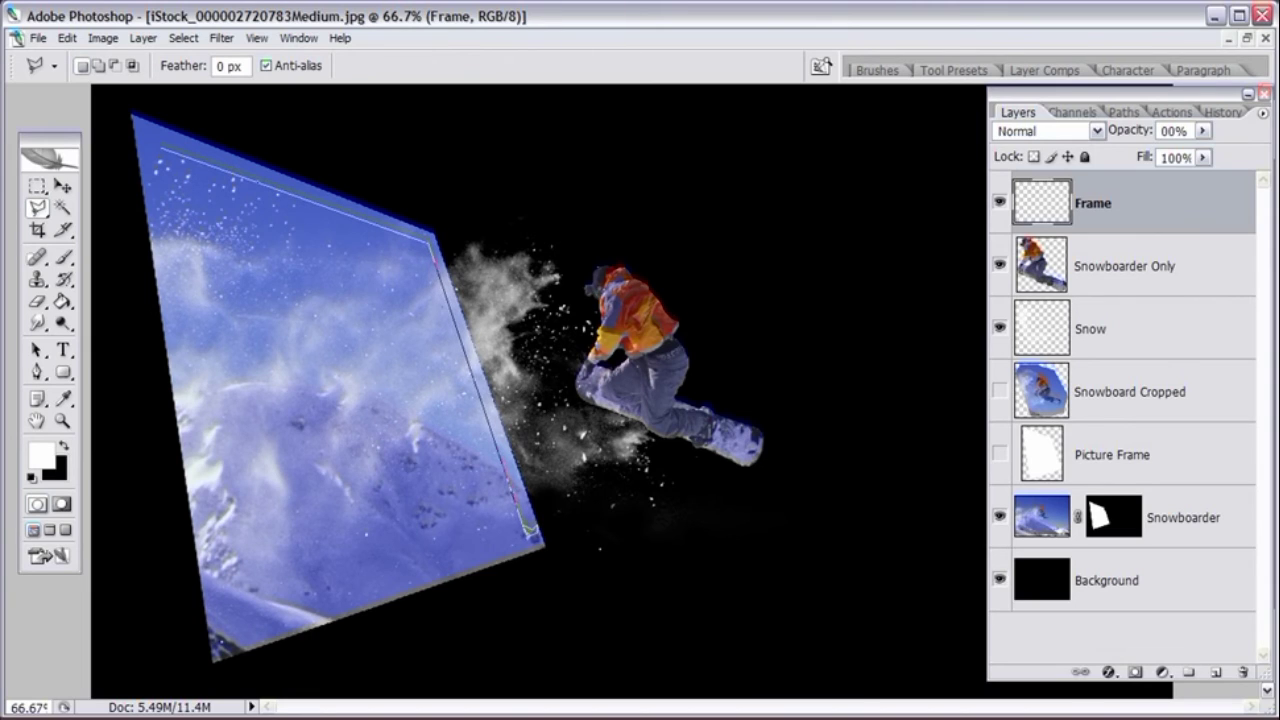
pyautogui.click(529, 535)
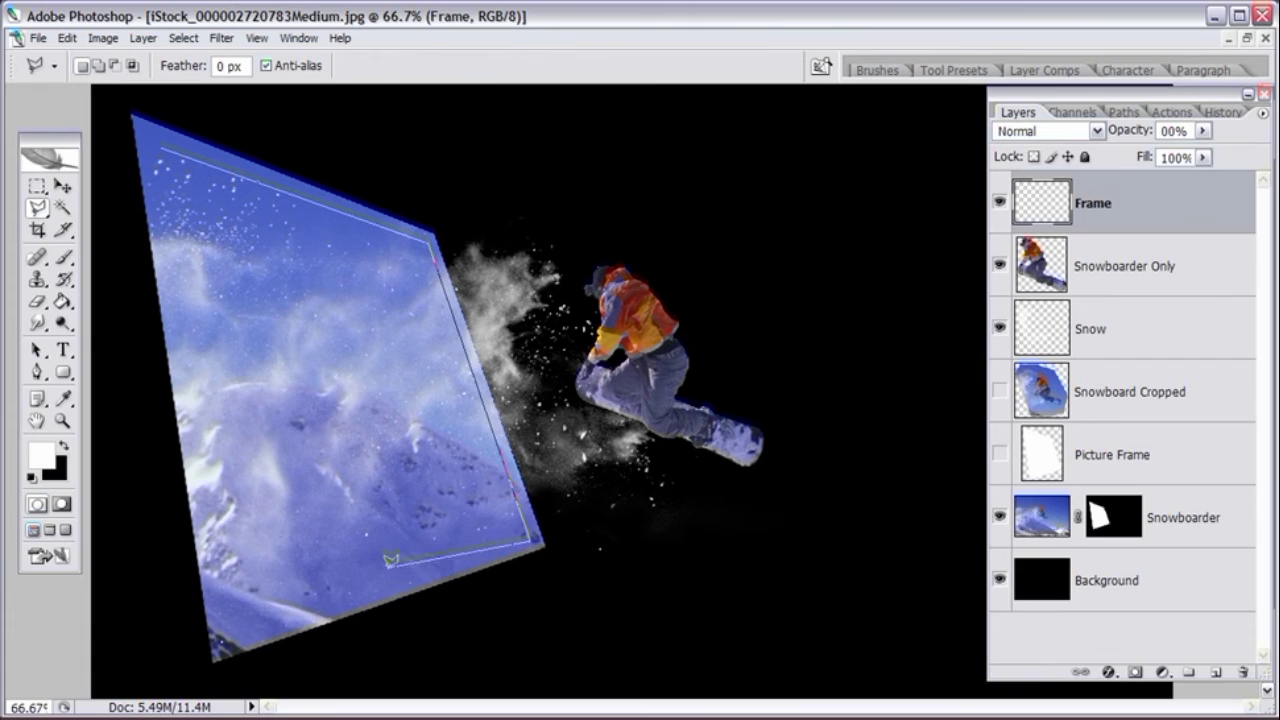
pyautogui.click(241, 613)
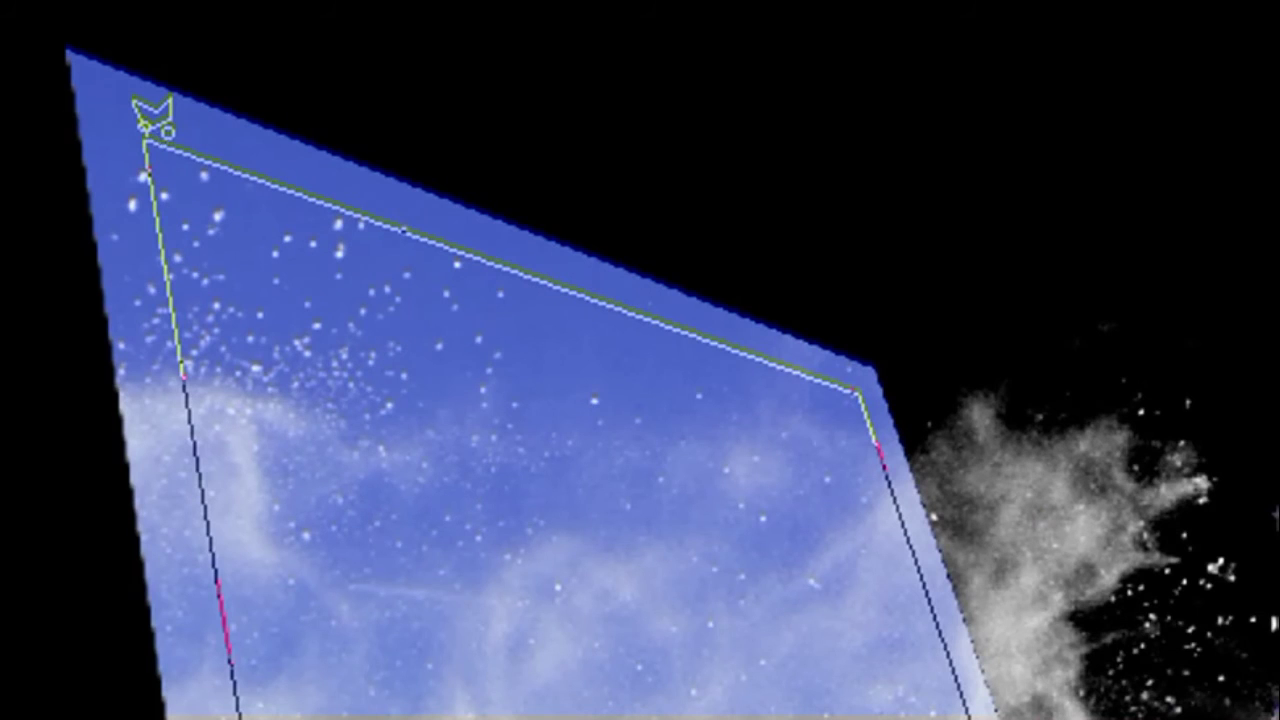
pyautogui.moveTo(150, 112)
pyautogui.mouseDown()
pyautogui.moveTo(148, 125)
pyautogui.moveTo(136, 106)
pyautogui.moveTo(152, 122)
pyautogui.mouseUp()
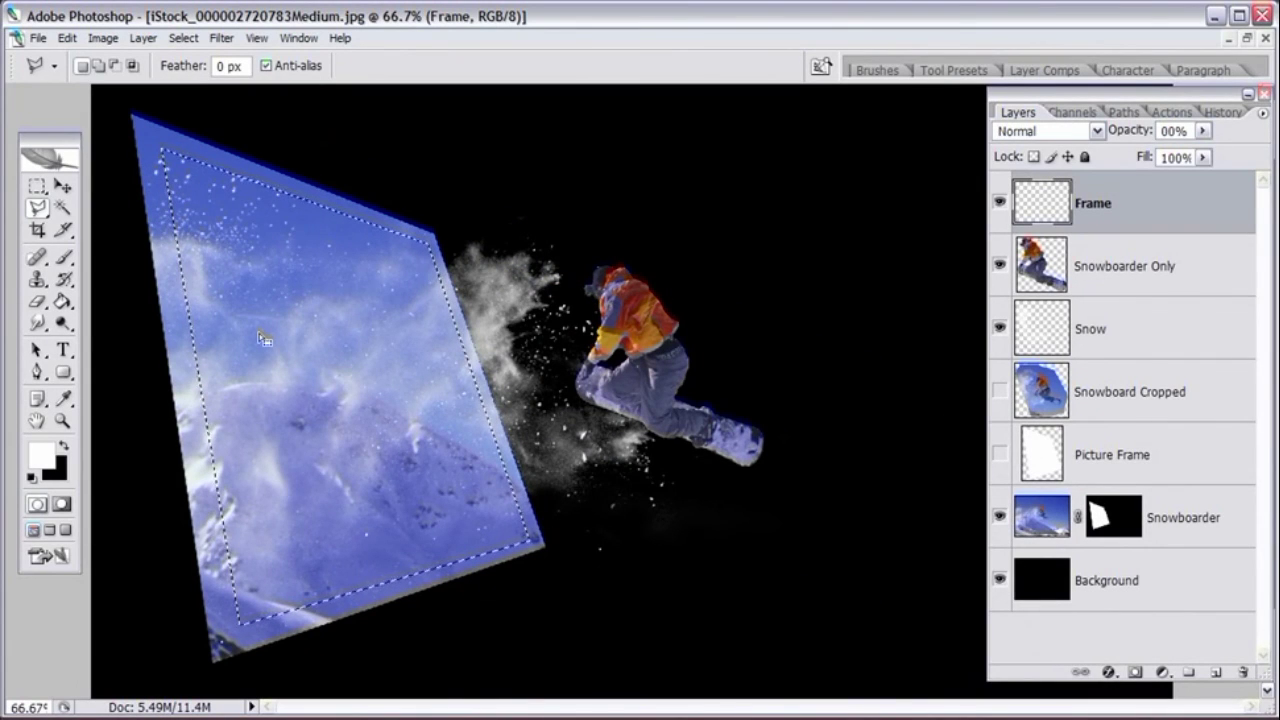
# Step: Invert the selection and fill the outside area with white on the Frame layer
pyautogui.click(186, 39)
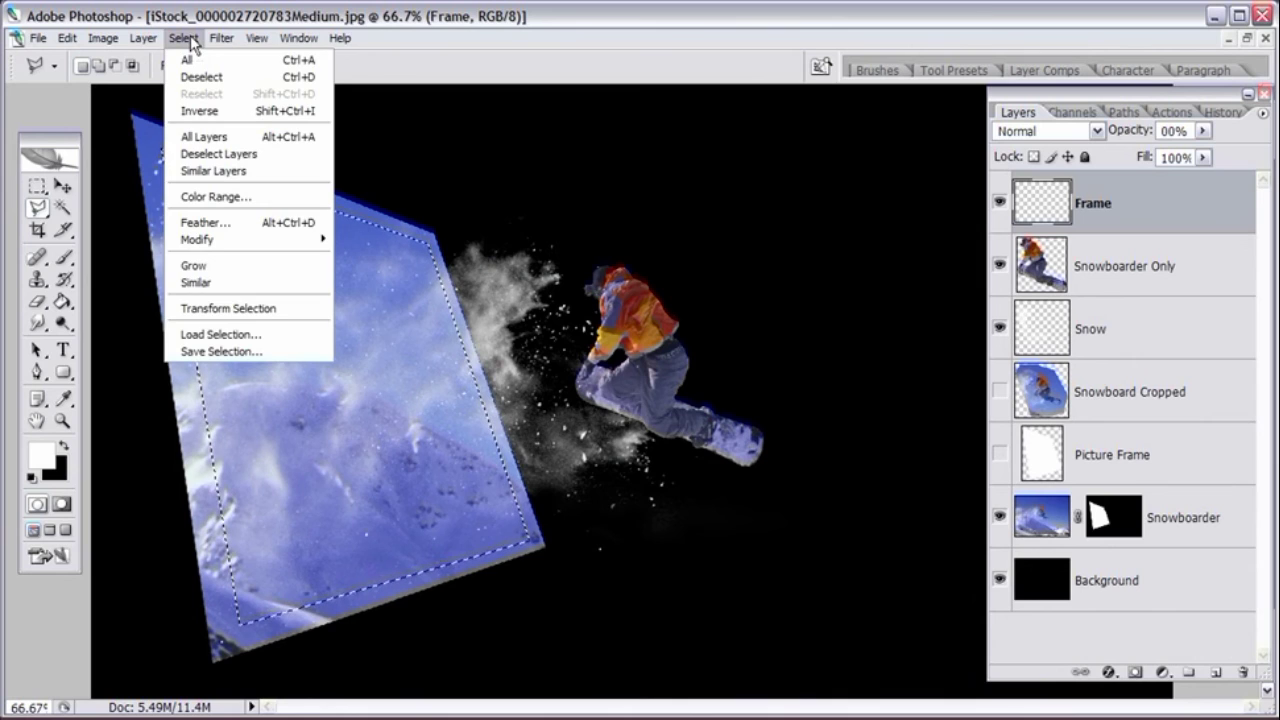
pyautogui.click(193, 111)
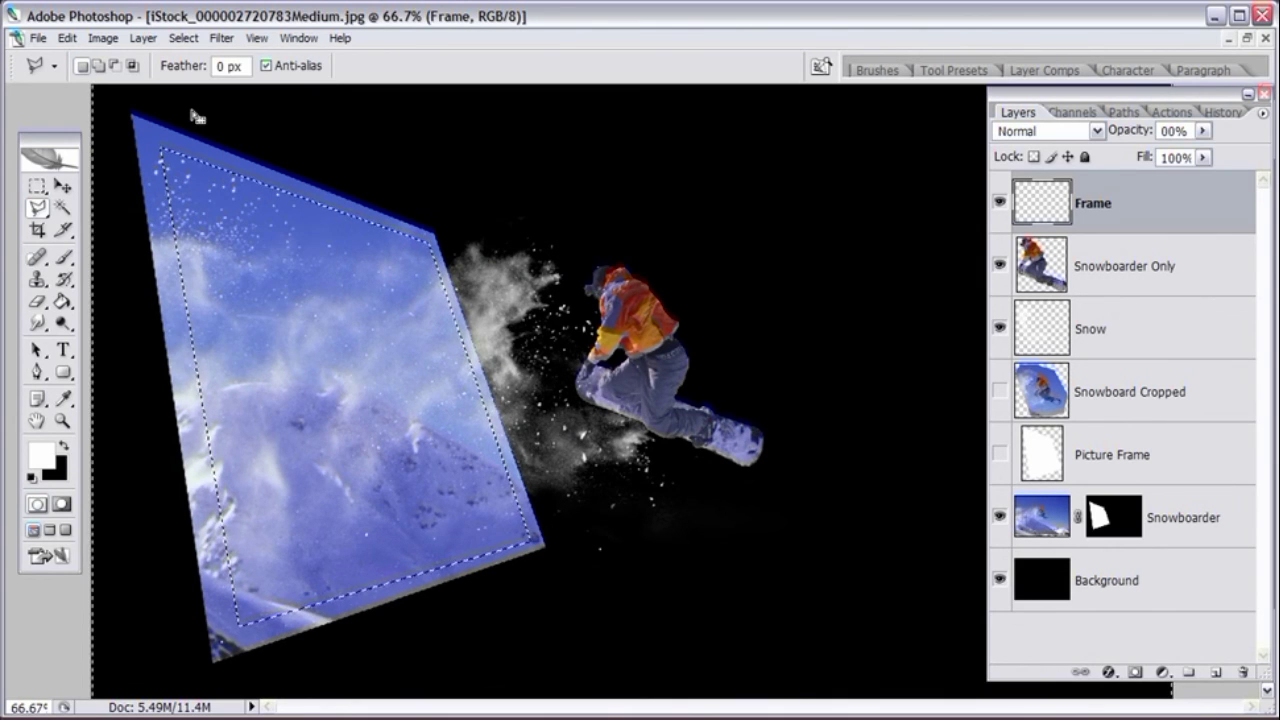
pyautogui.click(70, 39)
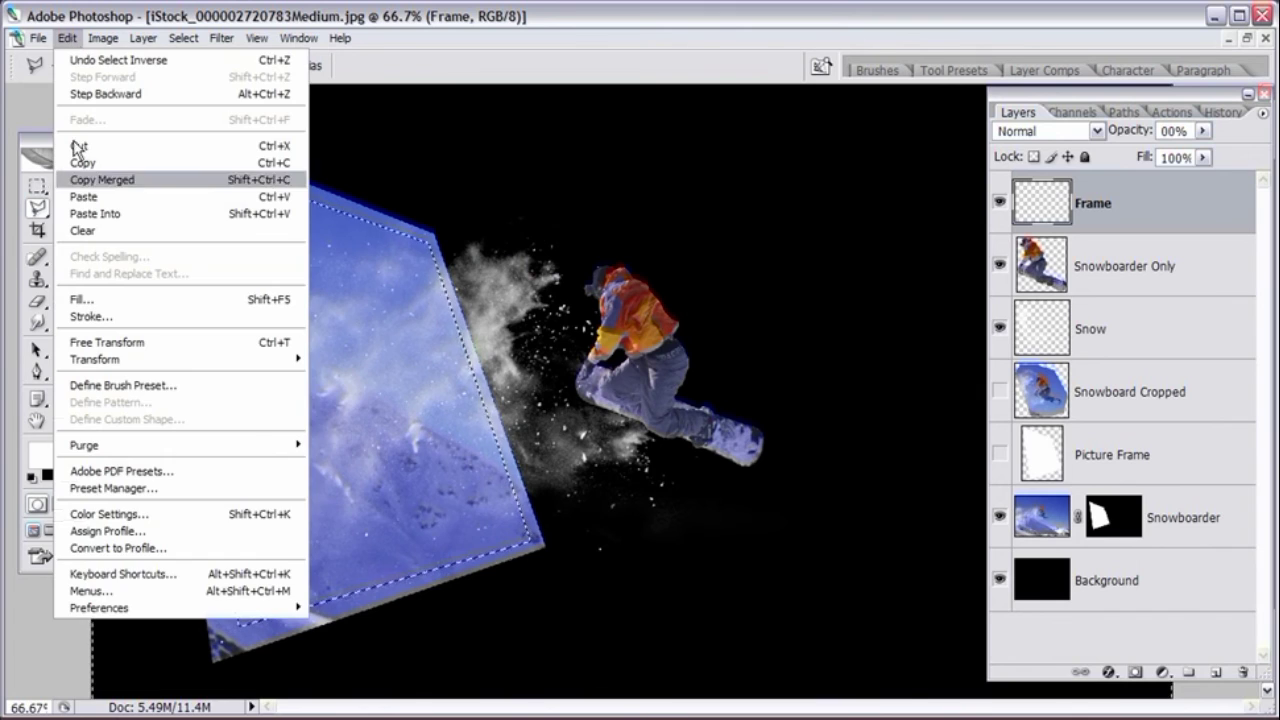
pyautogui.click(87, 298)
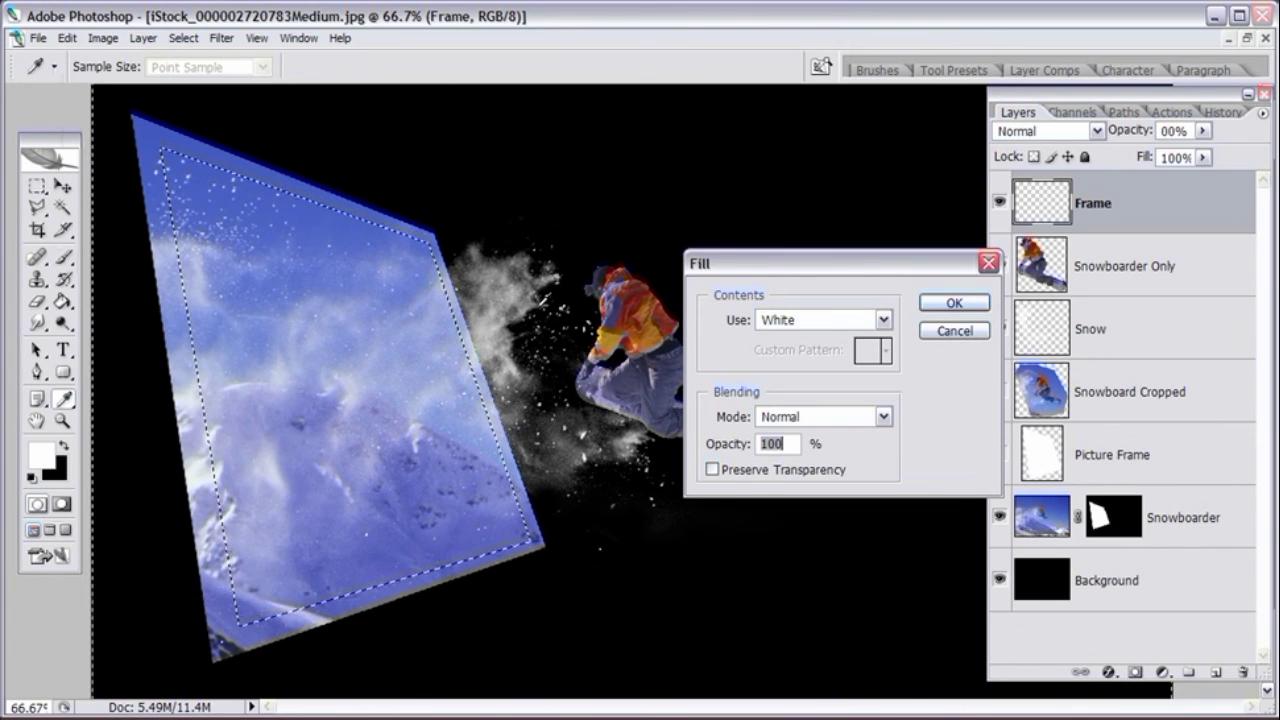
pyautogui.click(952, 308)
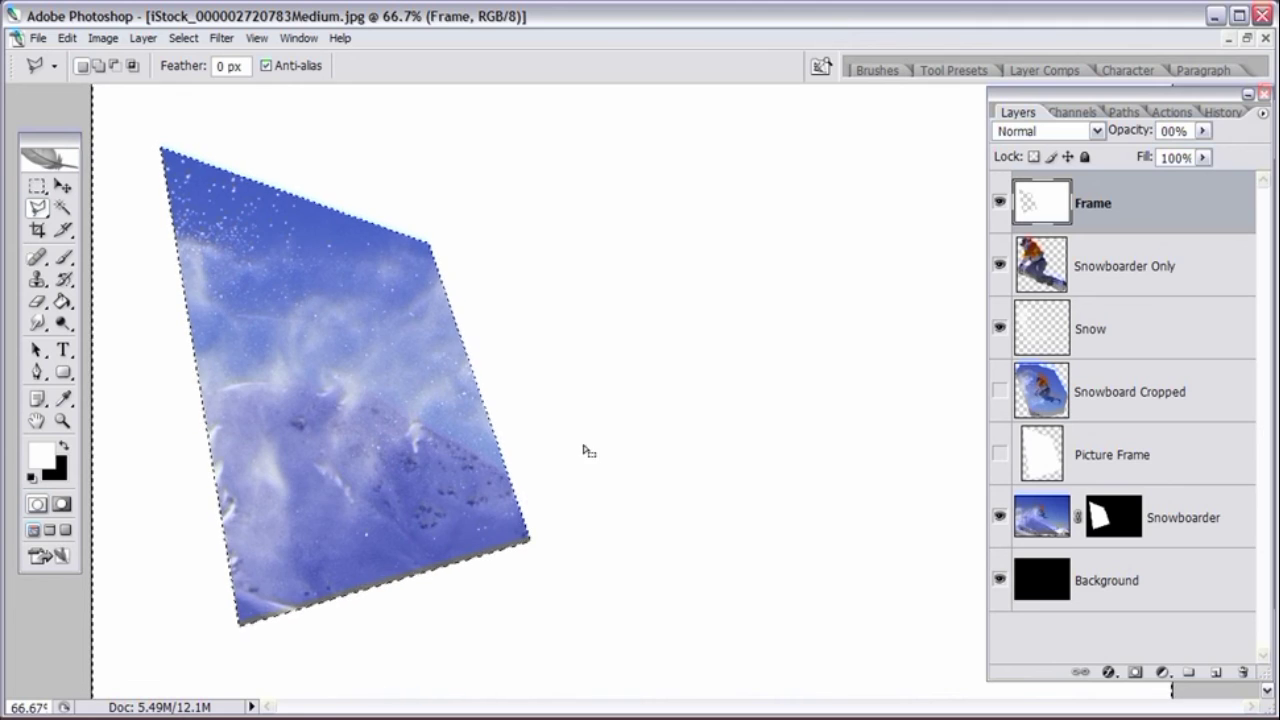
# Step: Load the Picture Frame shape, invert it, delete the white outside, and deselect
pyautogui.keyDown('ctrl'); pyautogui.click(1041, 463); pyautogui.keyUp('ctrl')
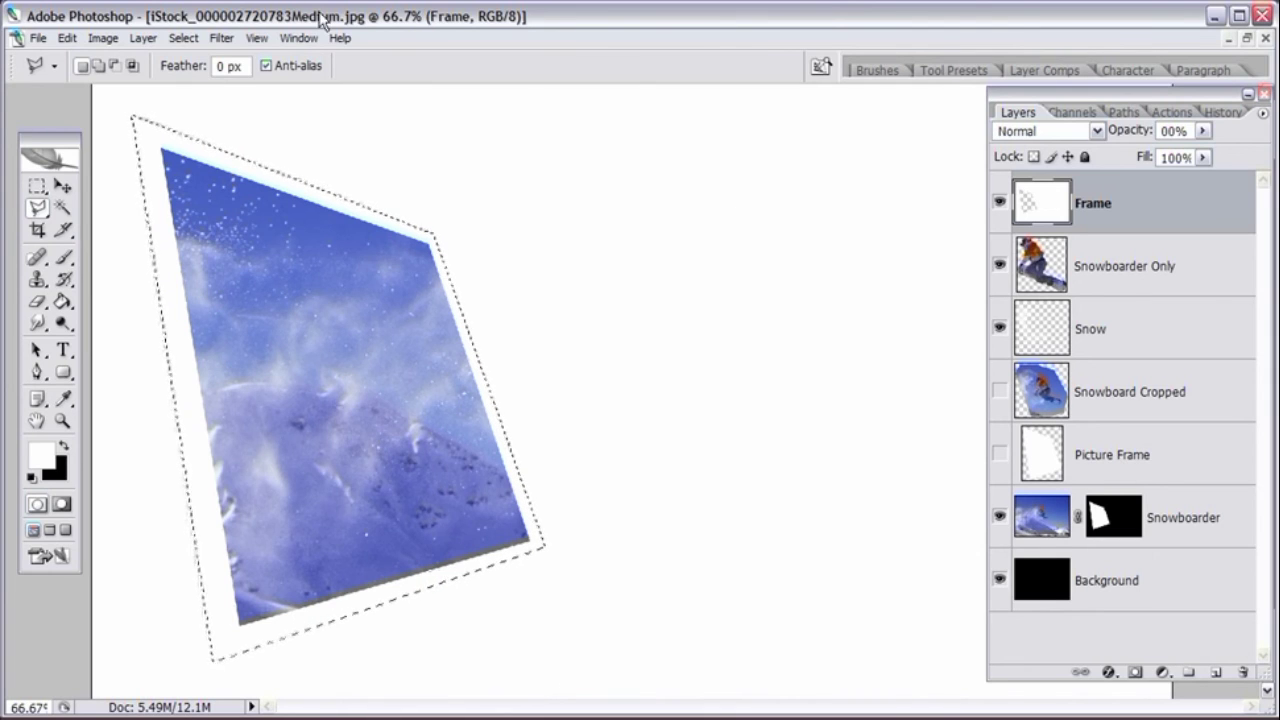
pyautogui.click(183, 38)
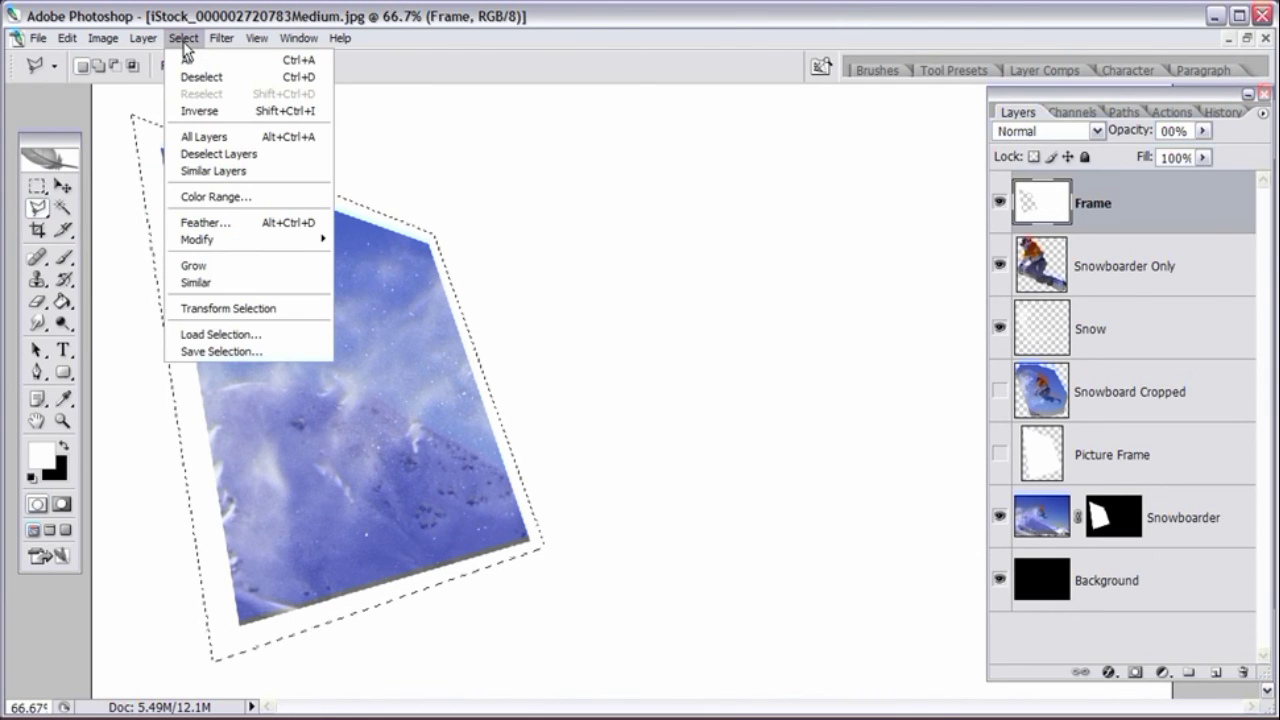
pyautogui.click(188, 110)
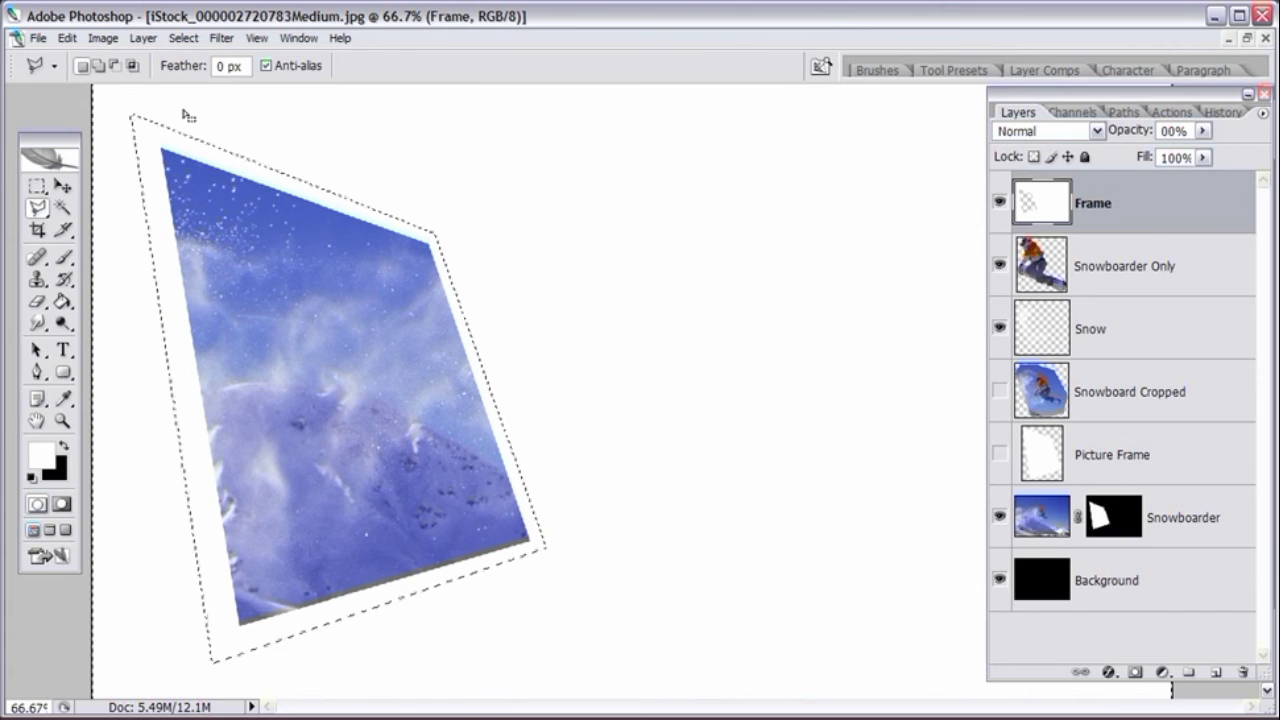
pyautogui.press('Delete')
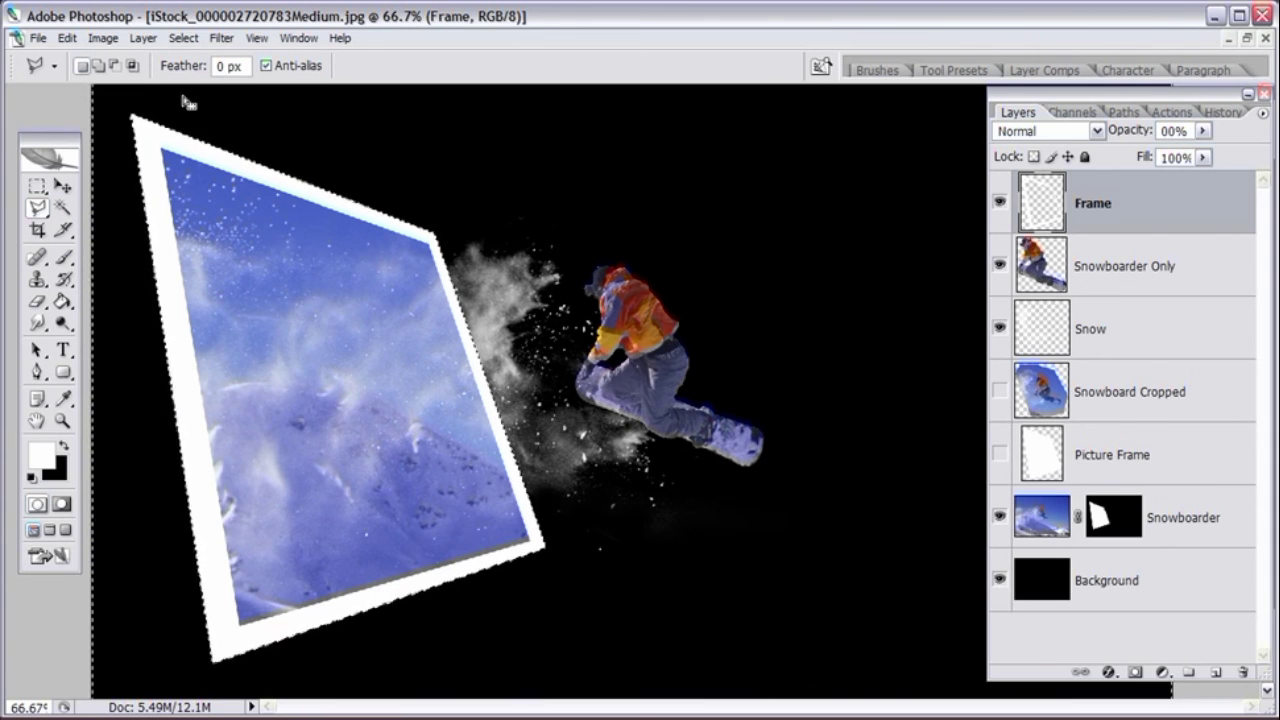
pyautogui.click(181, 44)
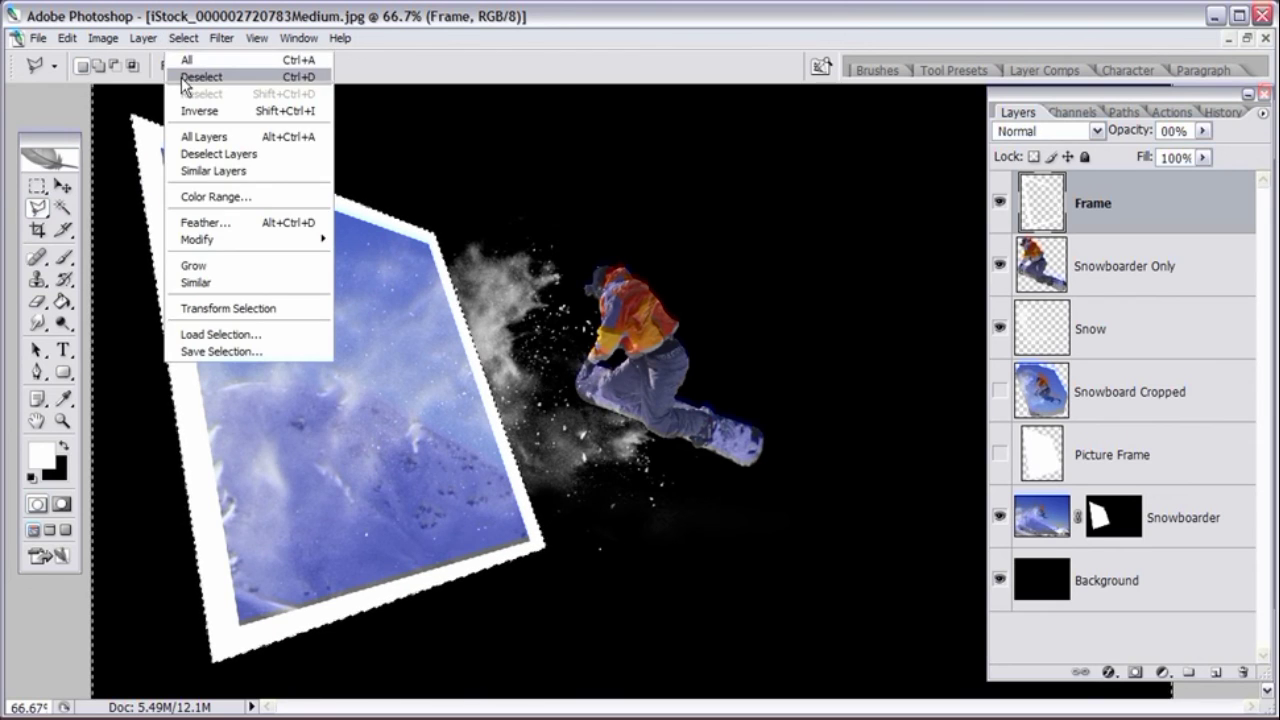
pyautogui.click(182, 78)
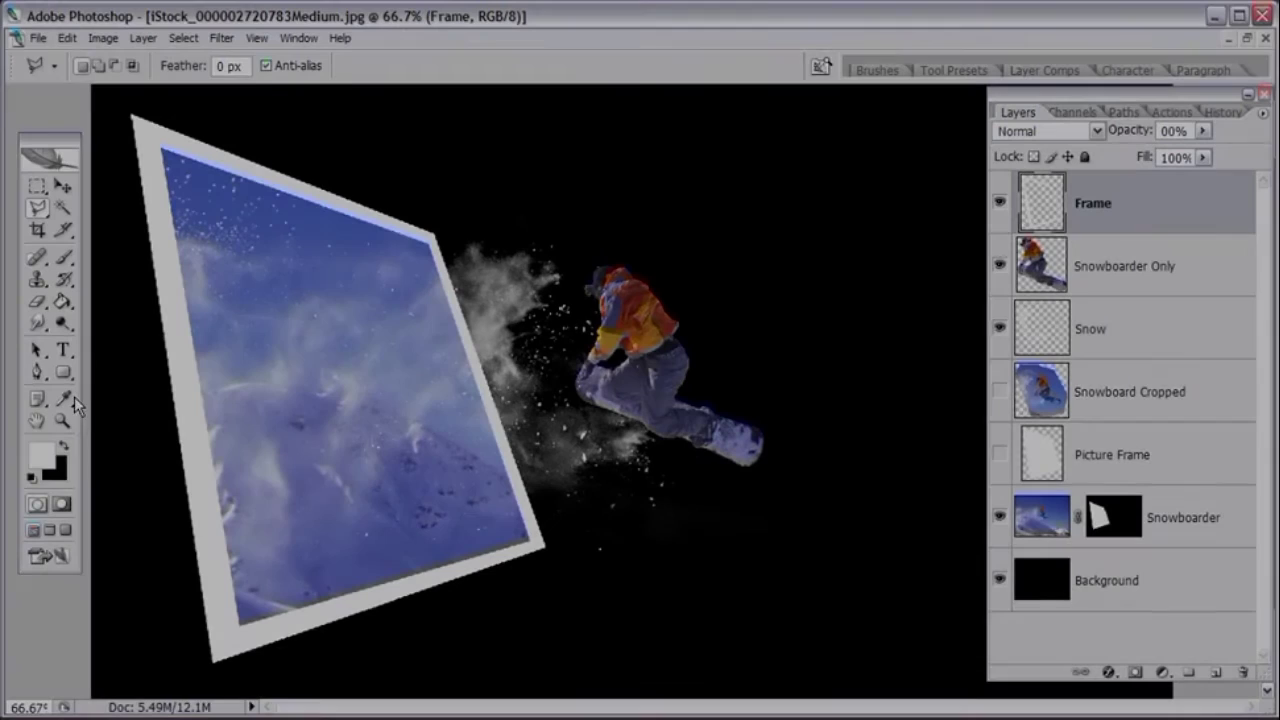
# Step: Zoom to 300% on the frame's right edge and pan to where the snow spray meets it
pyautogui.click(64, 421)
pyautogui.click(497, 373)
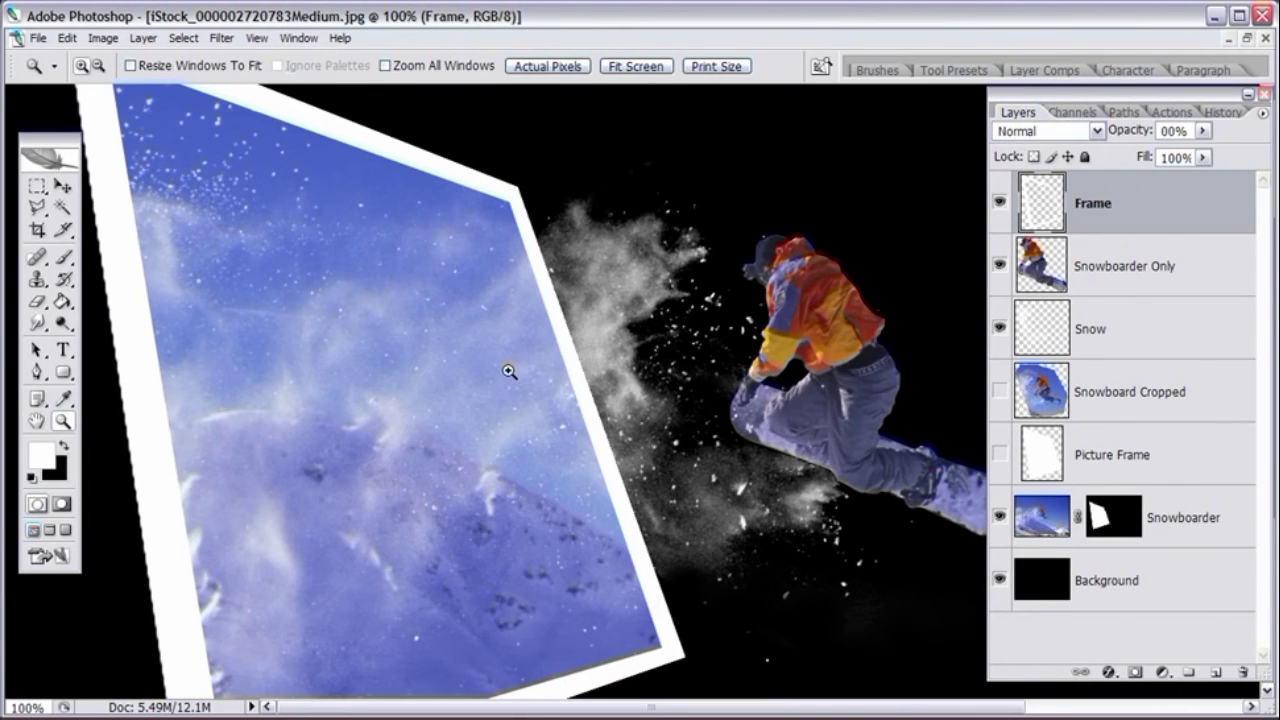
pyautogui.click(622, 408)
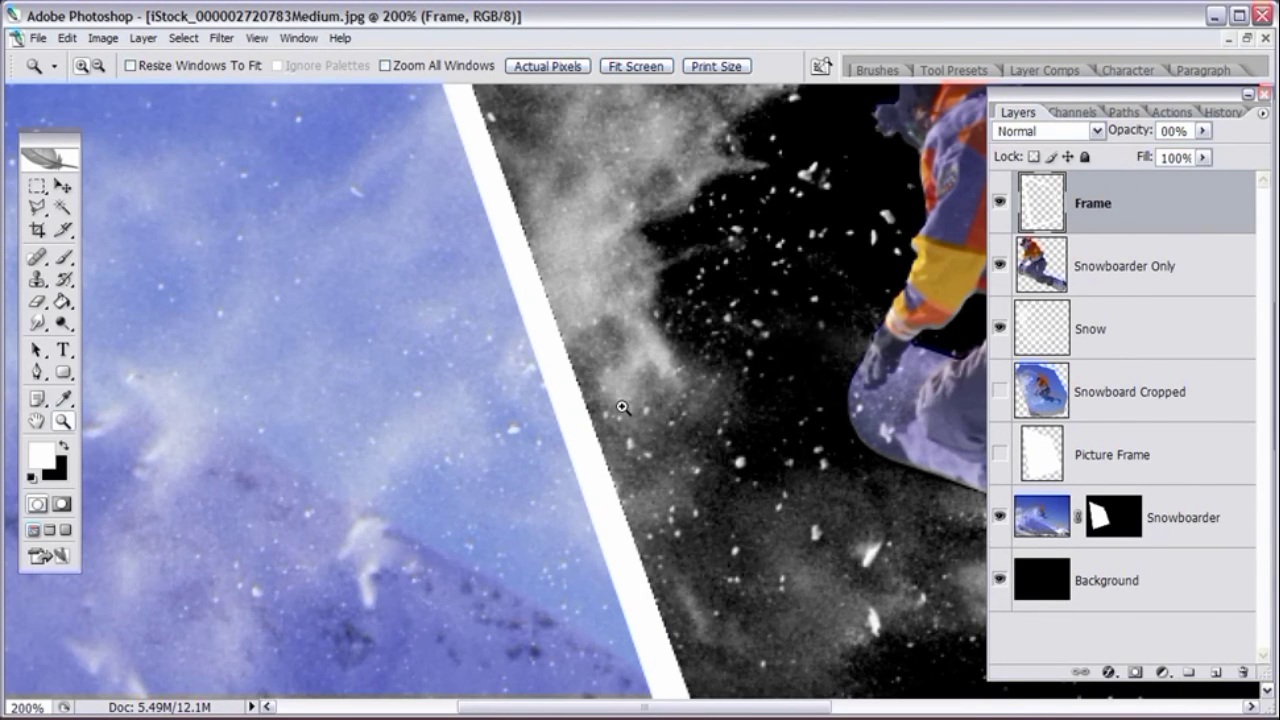
pyautogui.click(588, 370)
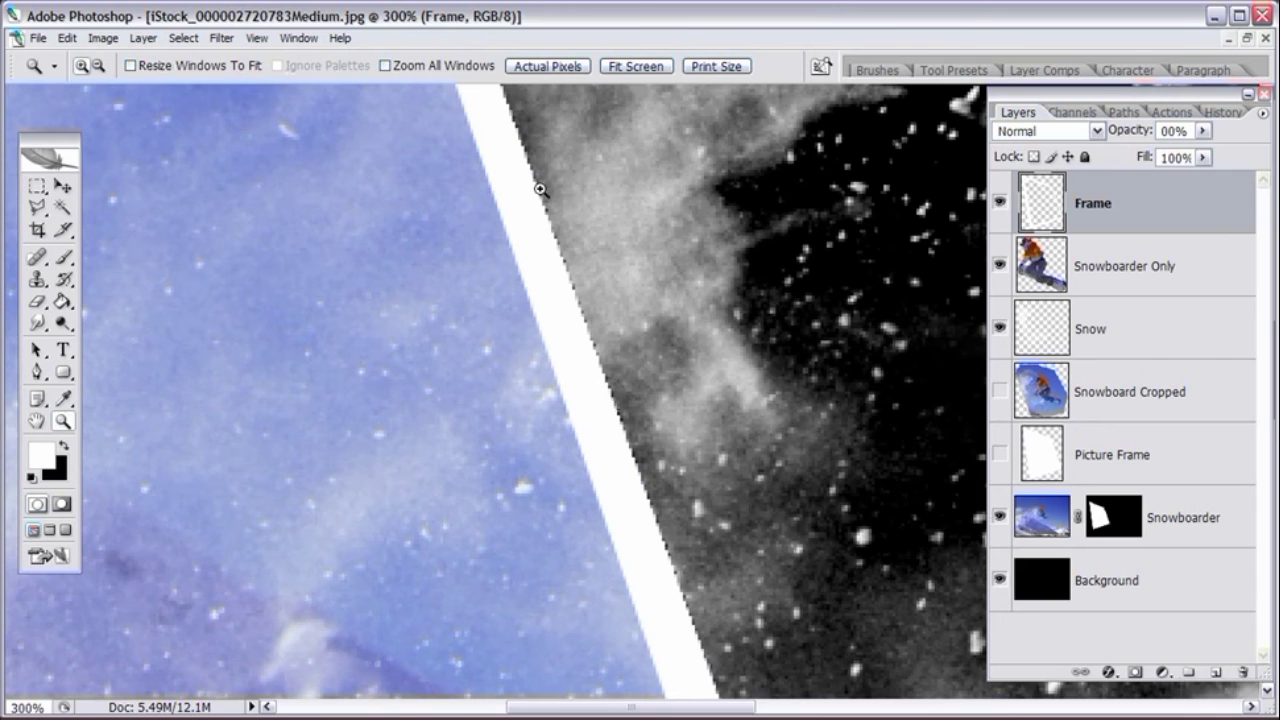
pyautogui.click(62, 186)
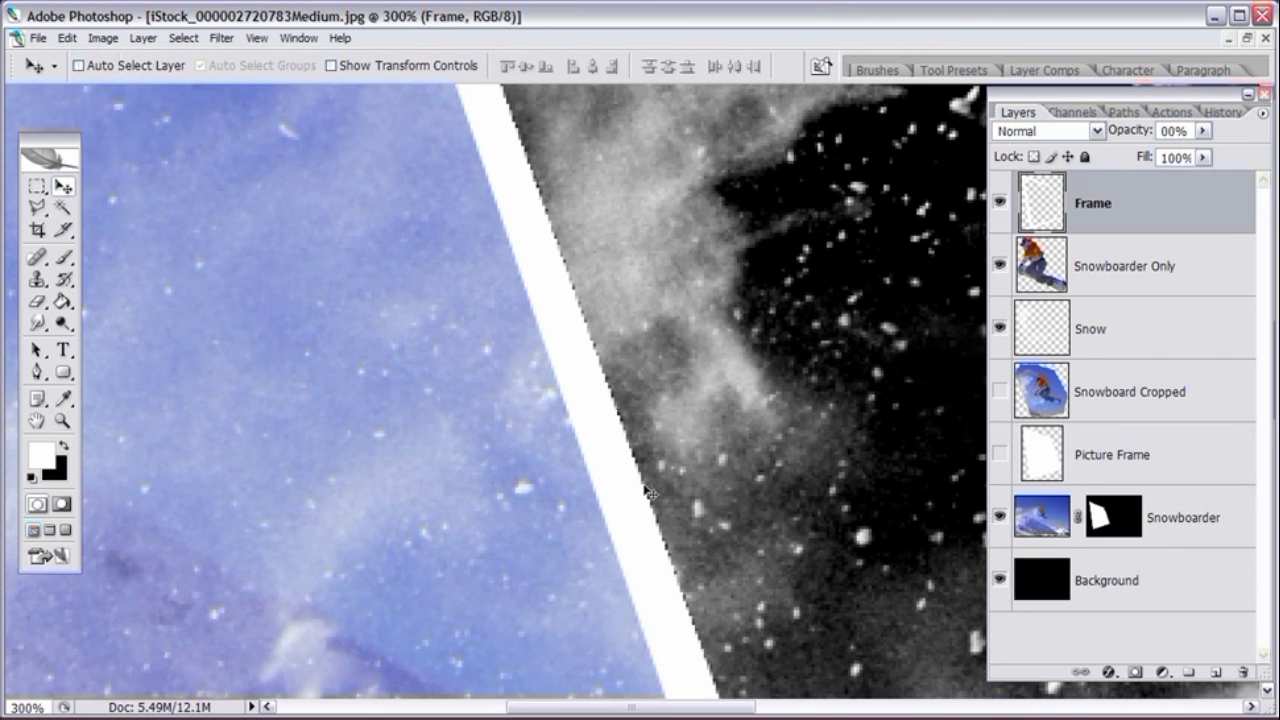
pyautogui.moveTo(670, 273); pyautogui.dragTo(588, 358)
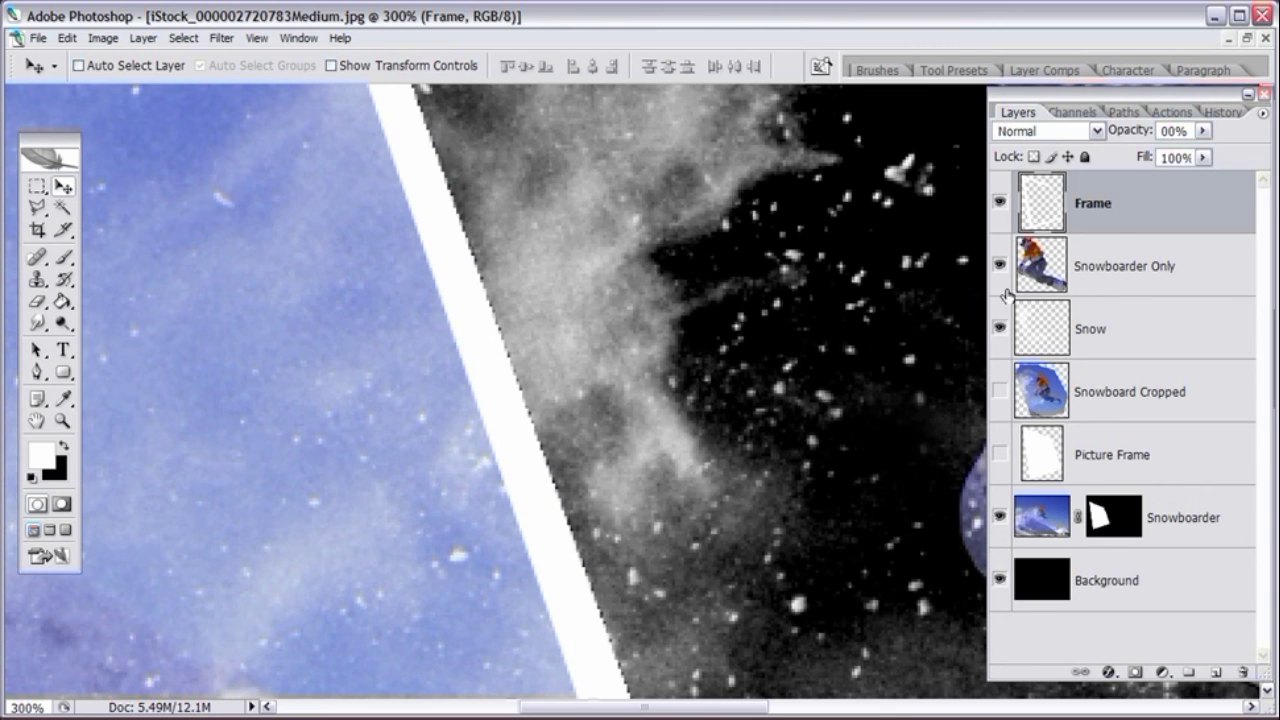
pyautogui.click(1040, 324)
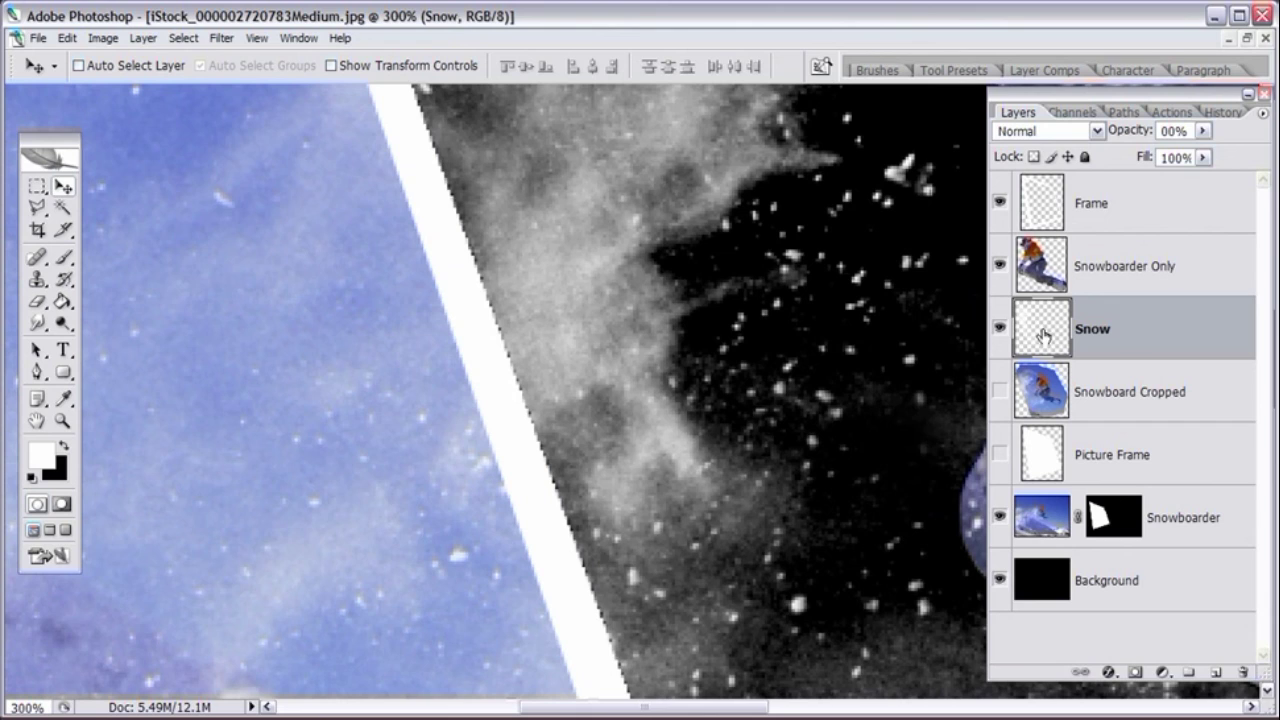
pyautogui.moveTo(575, 320); pyautogui.dragTo(563, 320)
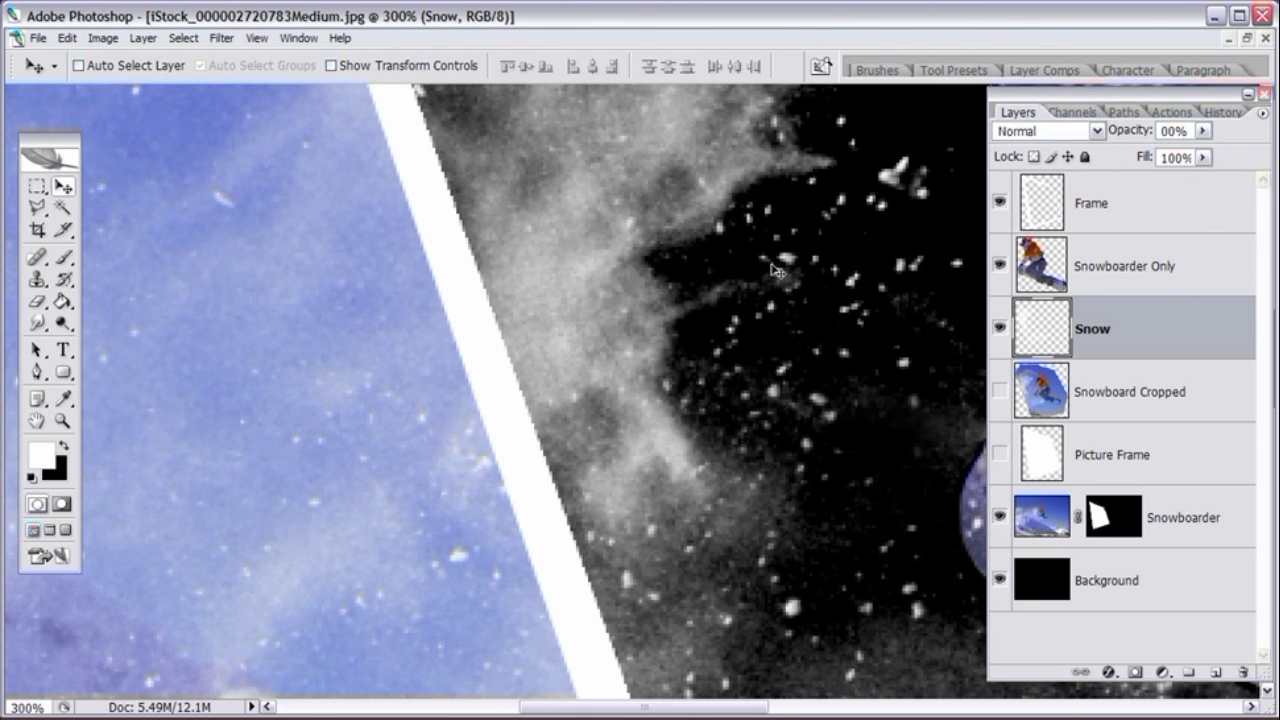
pyautogui.hotkey('ctrl', 'z')
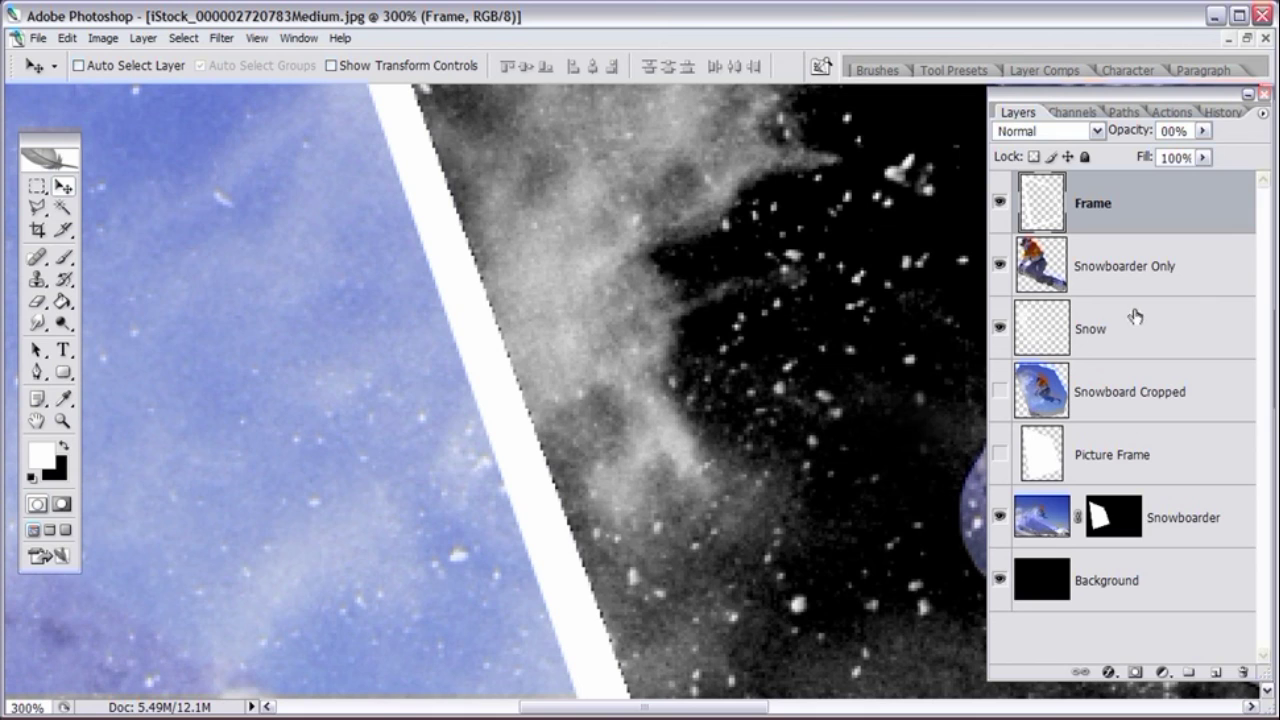
pyautogui.click(1101, 320)
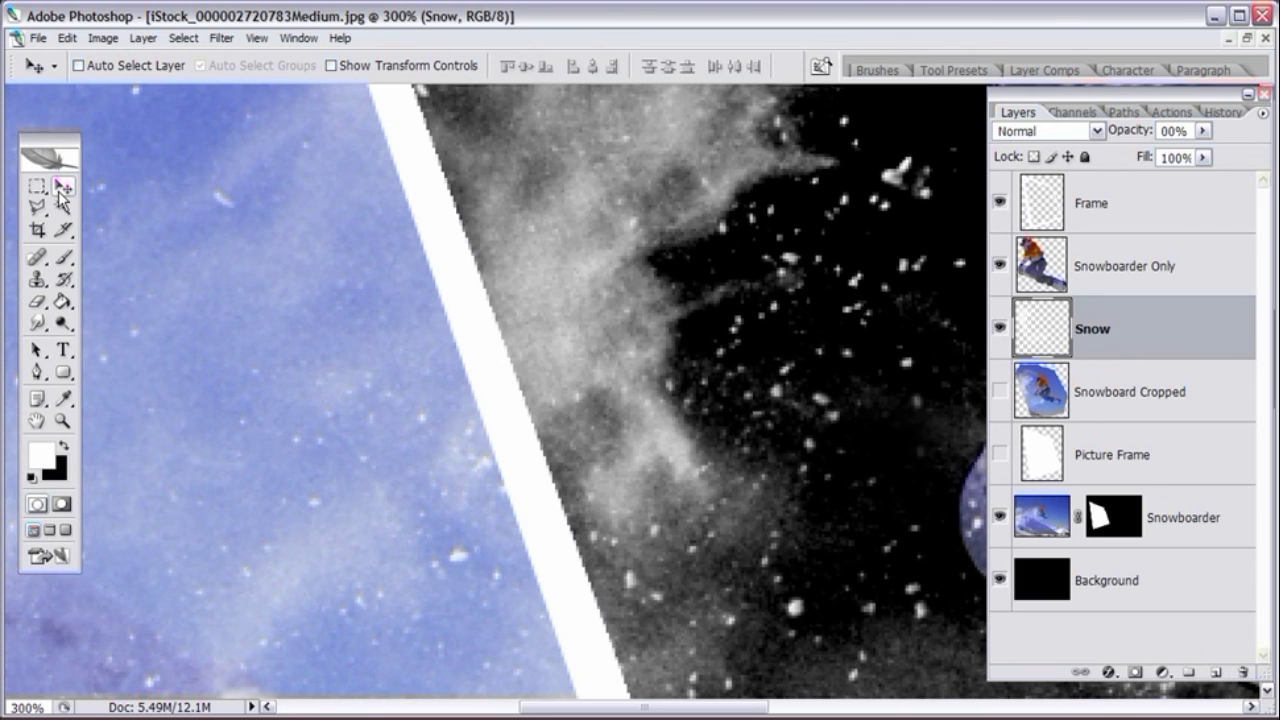
pyautogui.click(1104, 266)
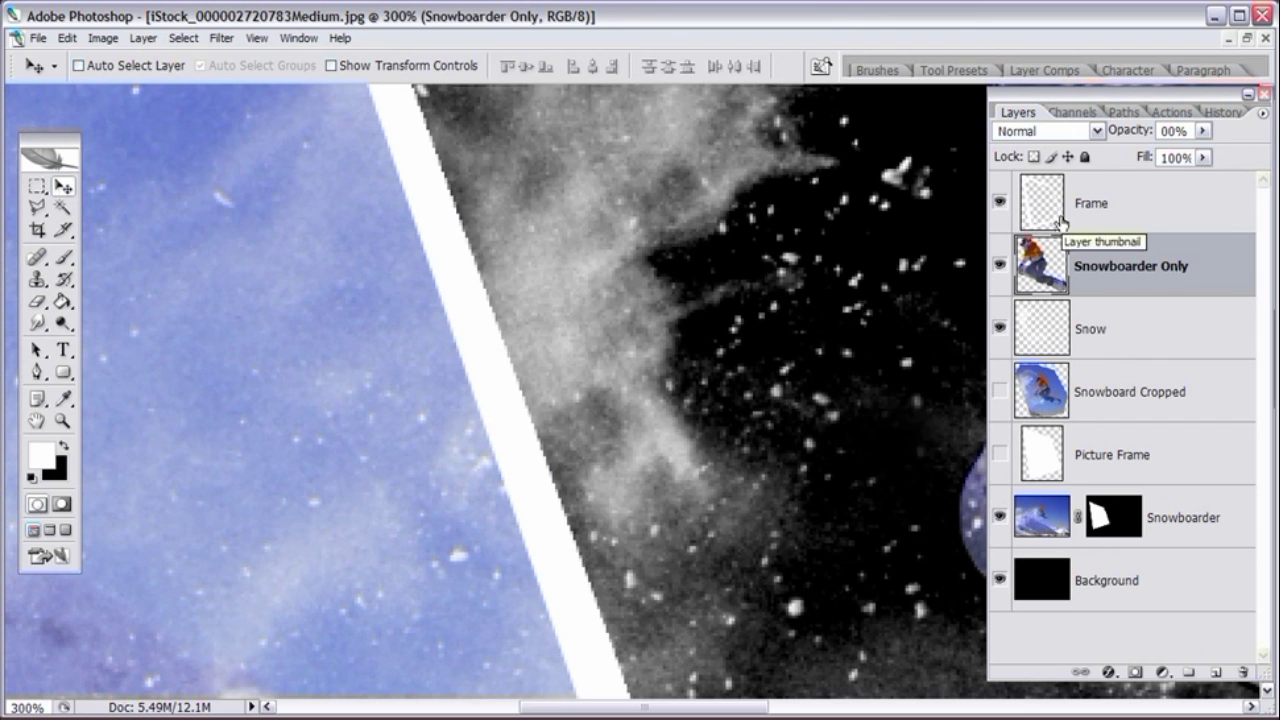
# Step: Nudge the snowboarder cutout down and inspect the snow spray along the frame edge
pyautogui.moveTo(912, 277); pyautogui.dragTo(590, 280)
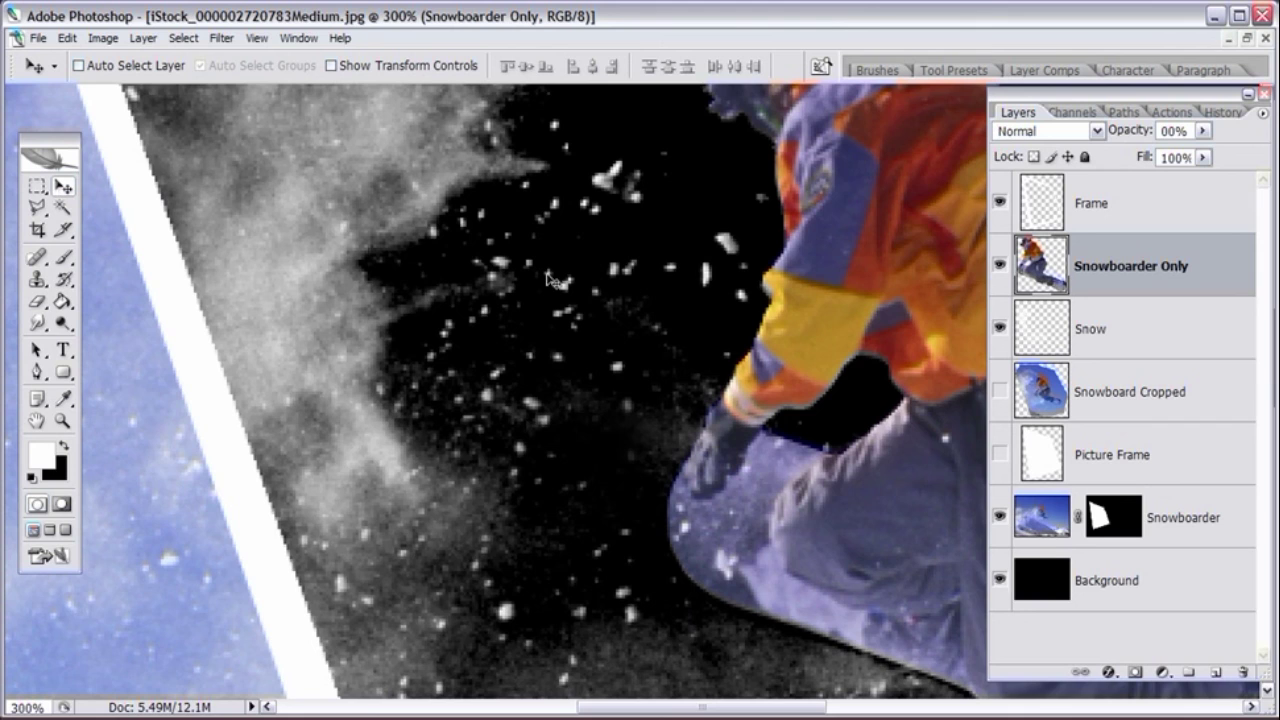
pyautogui.press('Down')
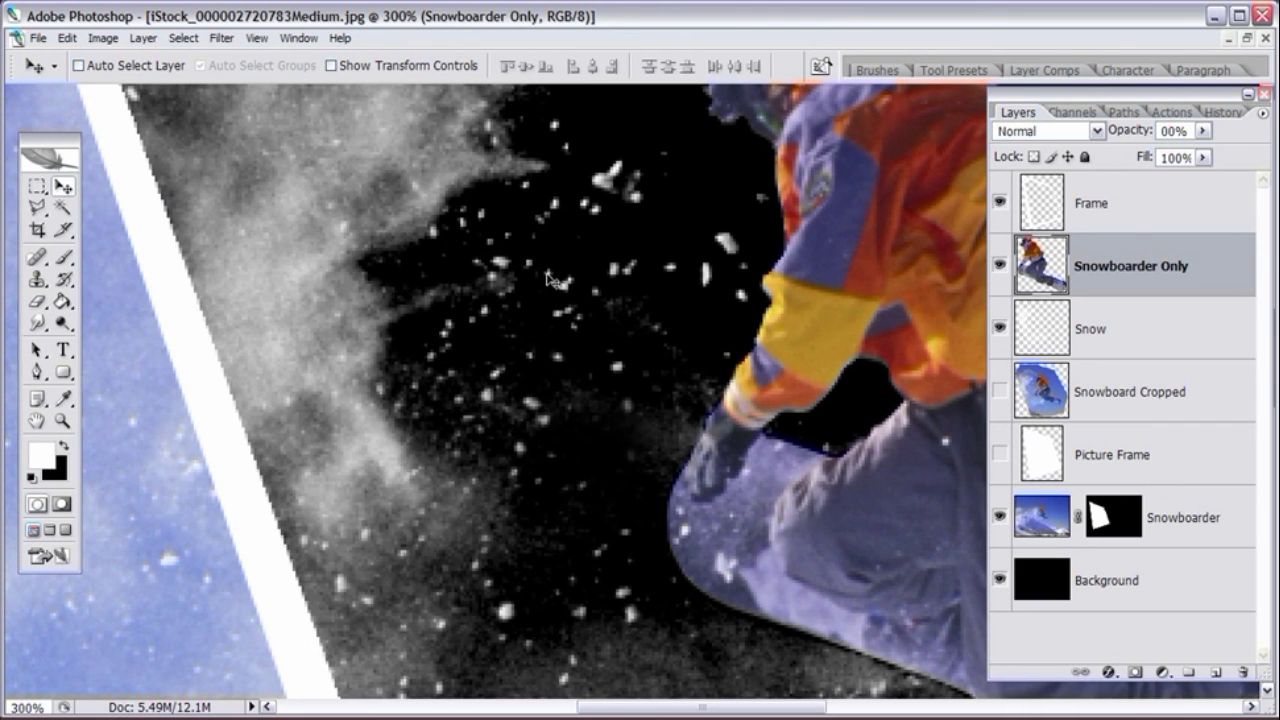
pyautogui.moveTo(268, 210); pyautogui.dragTo(405, 383)
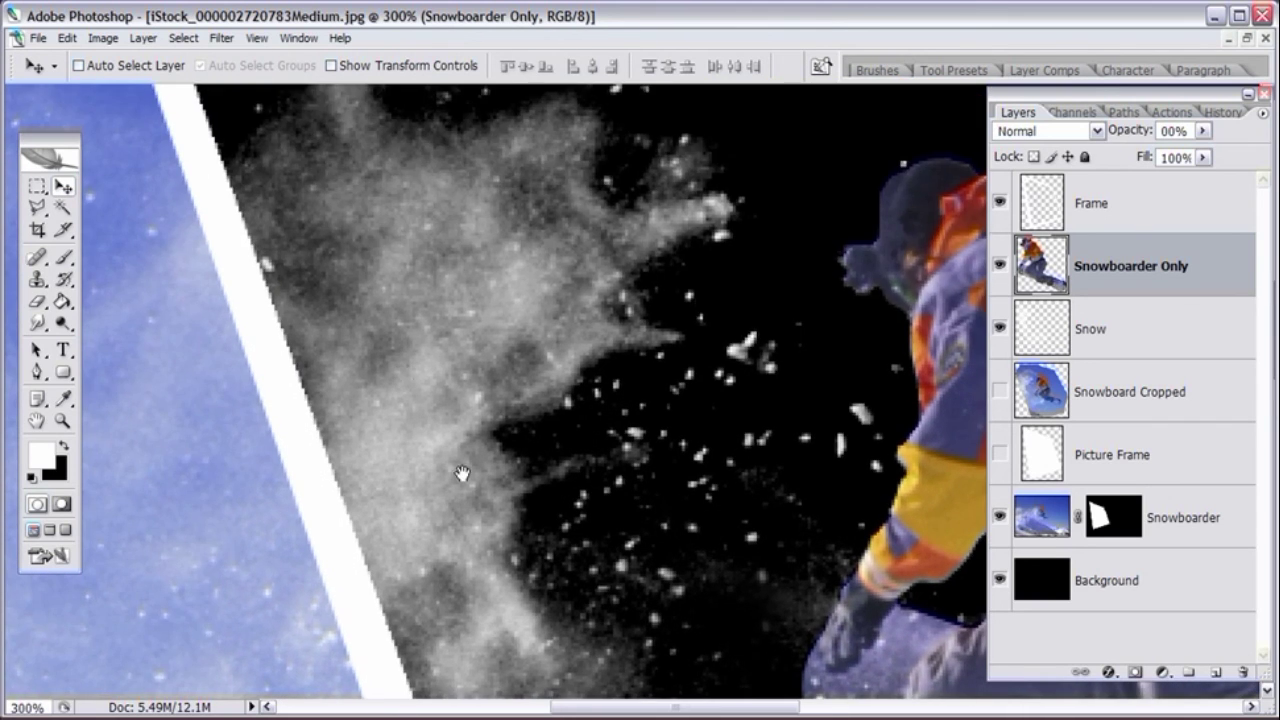
pyautogui.moveTo(462, 473); pyautogui.dragTo(391, 307)
pyautogui.moveTo(405, 513); pyautogui.dragTo(392, 323)
pyautogui.moveTo(470, 587); pyautogui.dragTo(441, 328)
pyautogui.moveTo(346, 257); pyautogui.dragTo(397, 303)
pyautogui.moveTo(358, 181); pyautogui.dragTo(423, 325)
pyautogui.moveTo(320, 154); pyautogui.dragTo(423, 362)
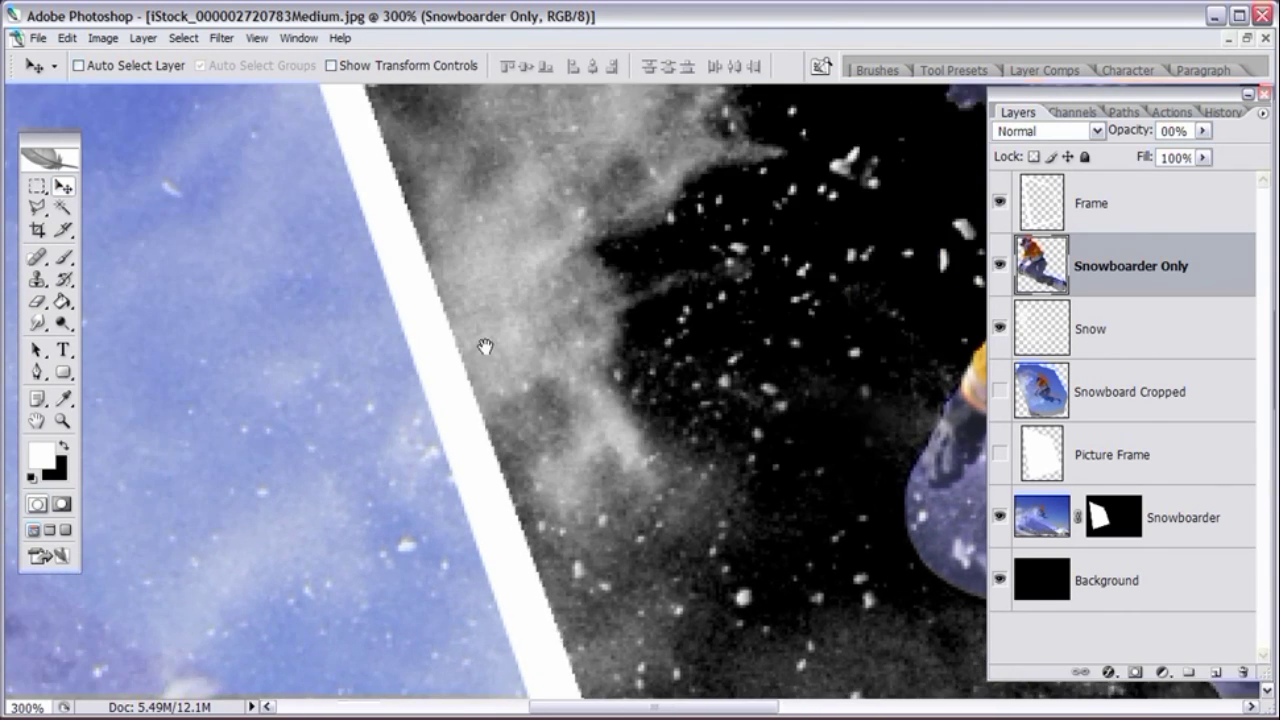
pyautogui.moveTo(421, 165); pyautogui.dragTo(415, 207)
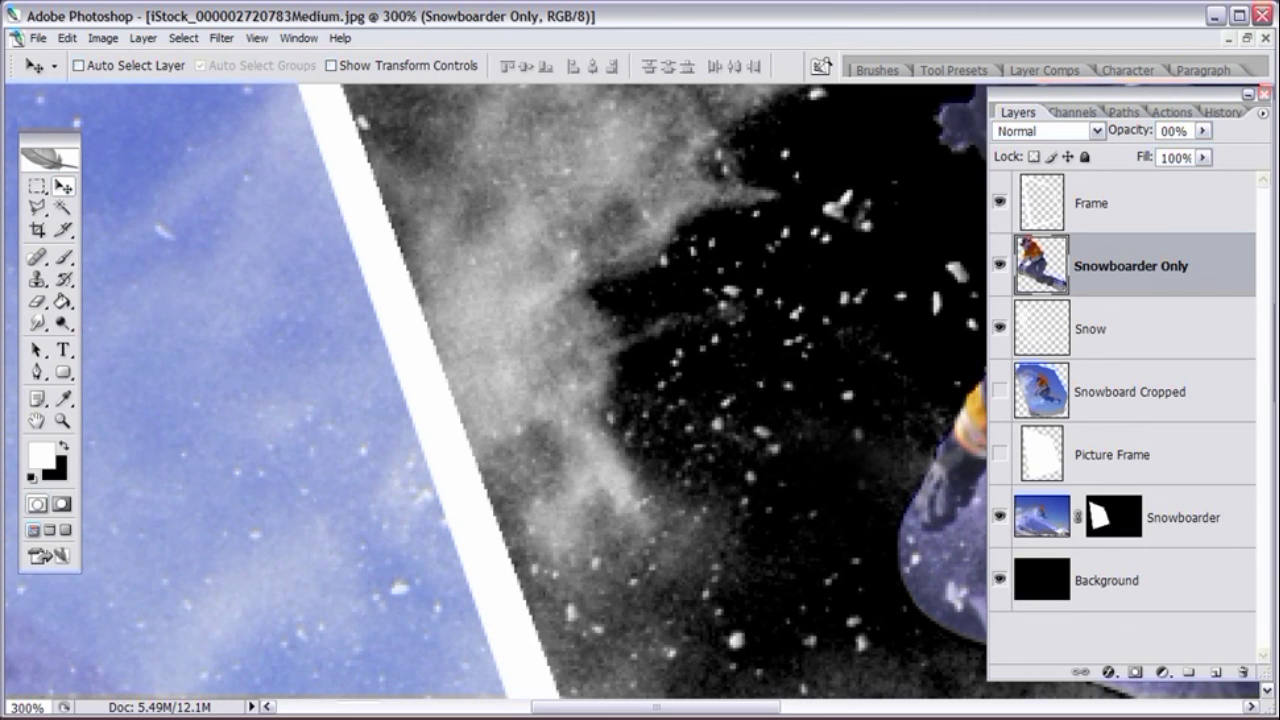
# Step: Zoom to 100%, then out to 66.7%, and center the whole composition
pyautogui.hotkey('ctrl', 'alt', '0')
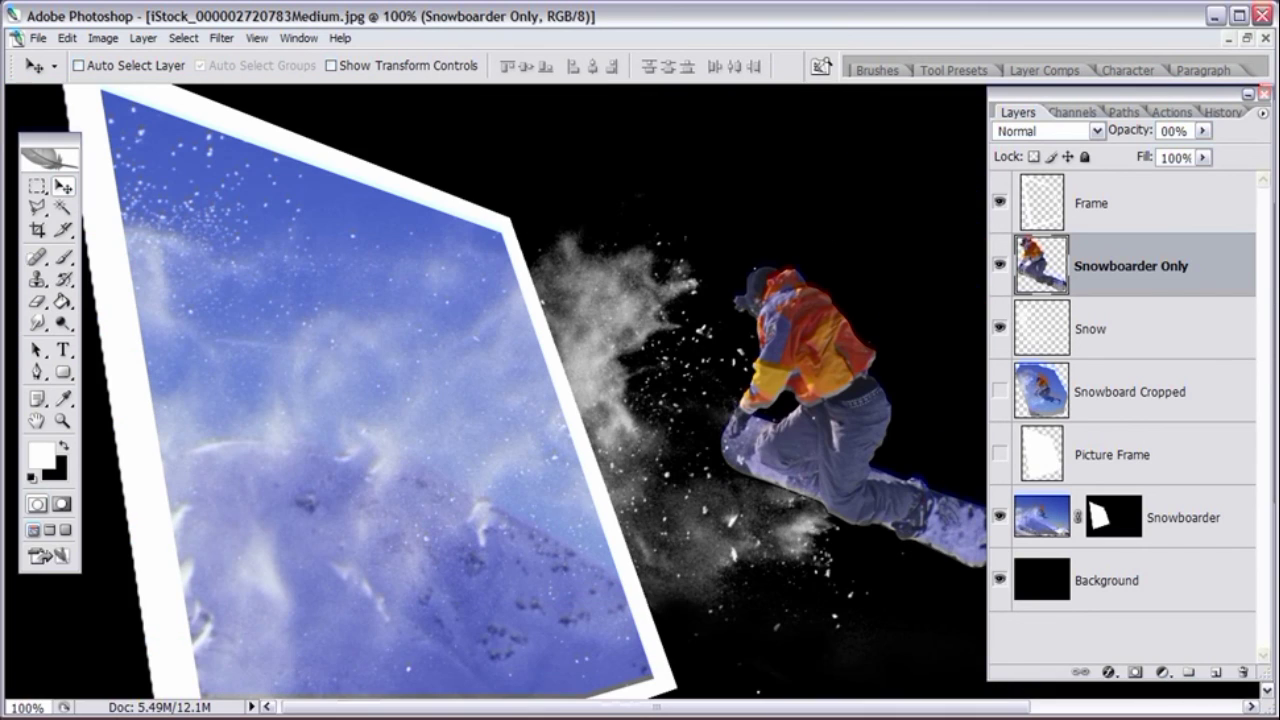
pyautogui.hotkey('ctrl', '-')
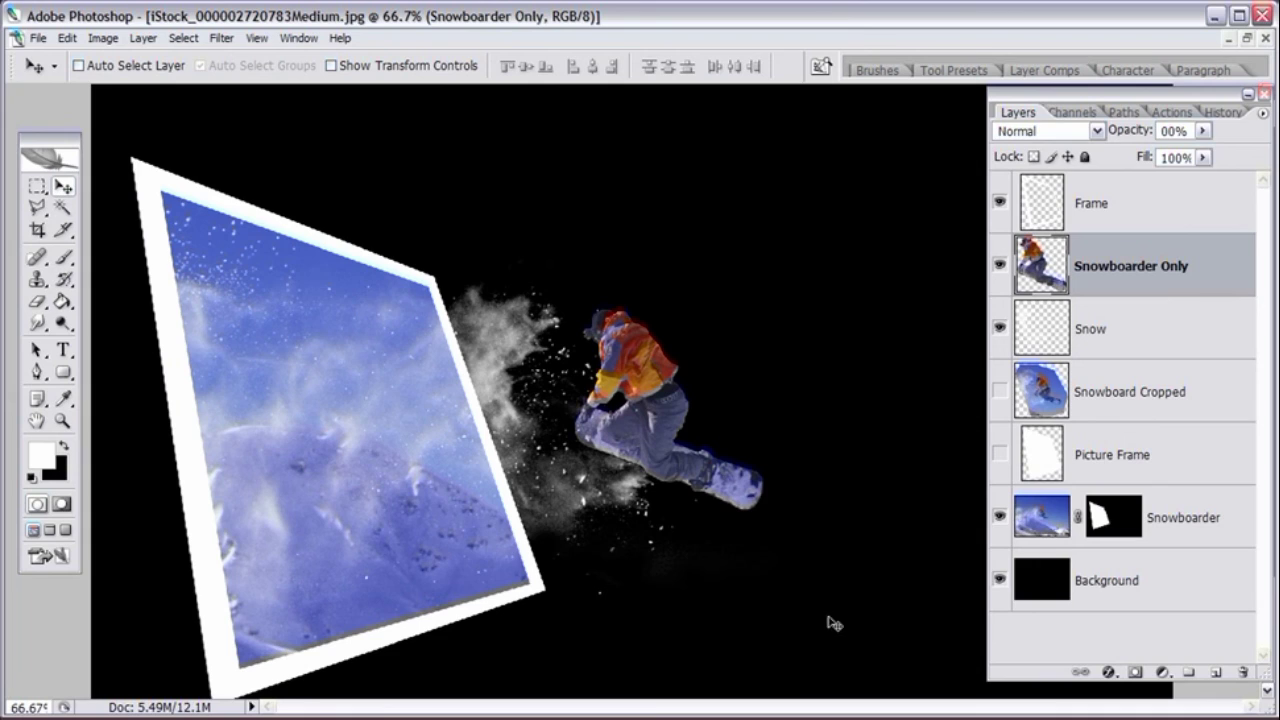
pyautogui.moveTo(652, 583); pyautogui.dragTo(651, 533)
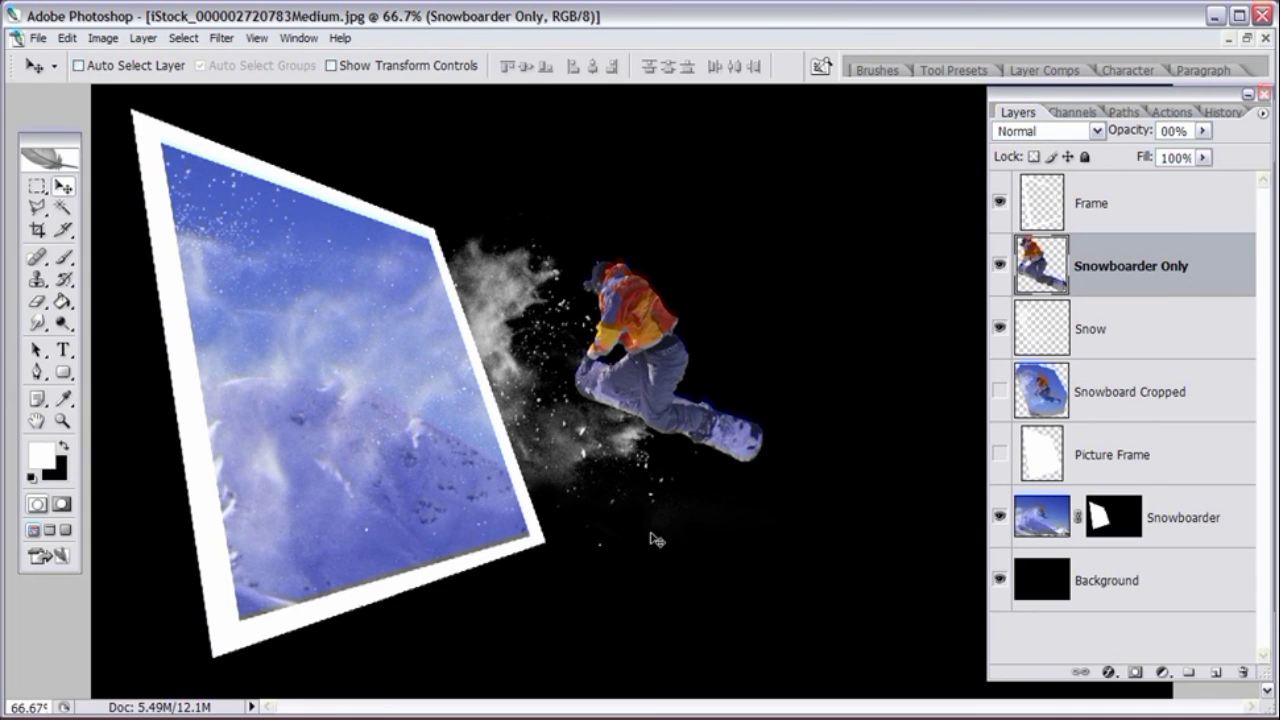
pyautogui.click(63, 421)
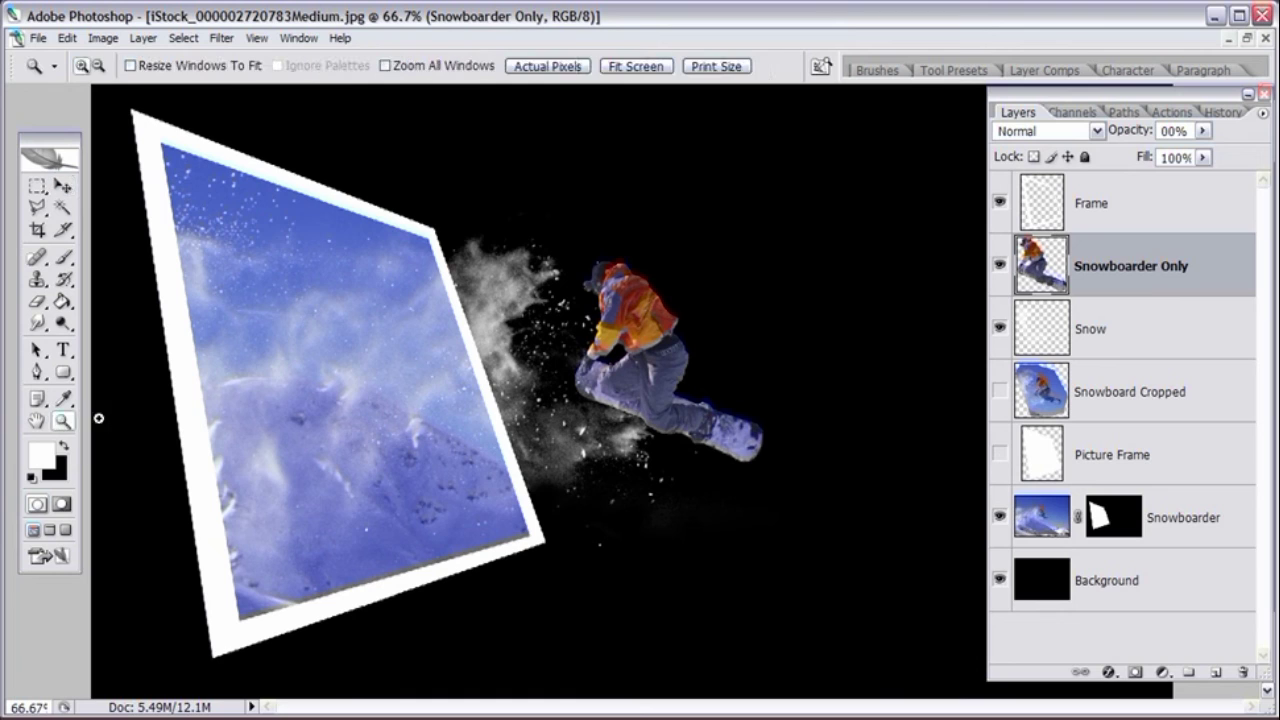
# Step: Zoom to 100% on the snowboarder and switch to the Move tool
pyautogui.click(672, 410)
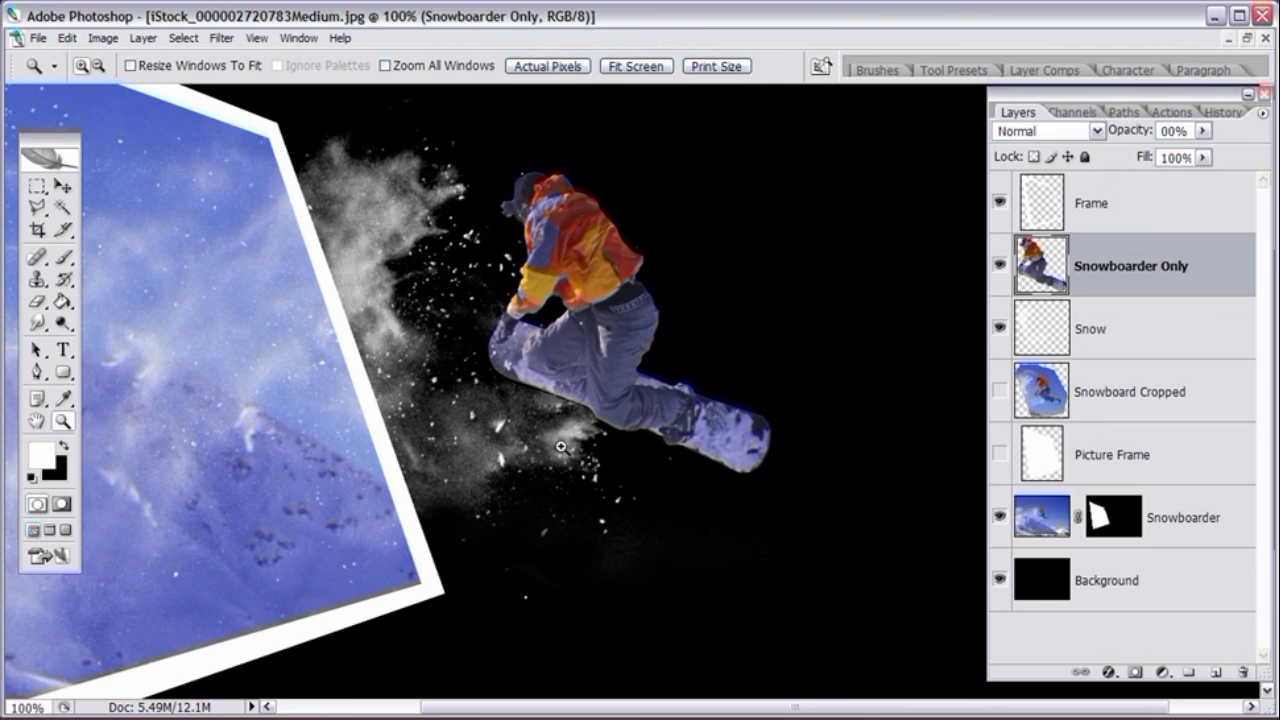
pyautogui.click(61, 192)
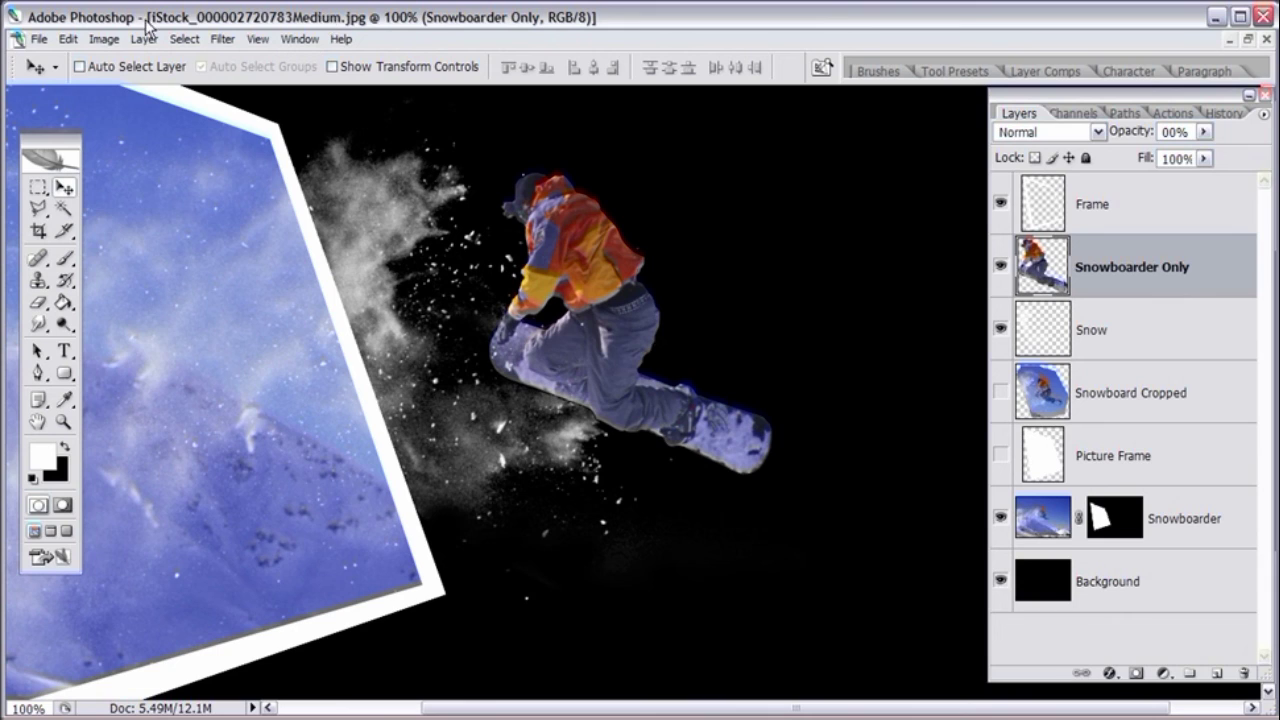
# Step: Apply Auto Color to the Snowboarder Only layer, then zoom out to 50%
pyautogui.click(99, 41)
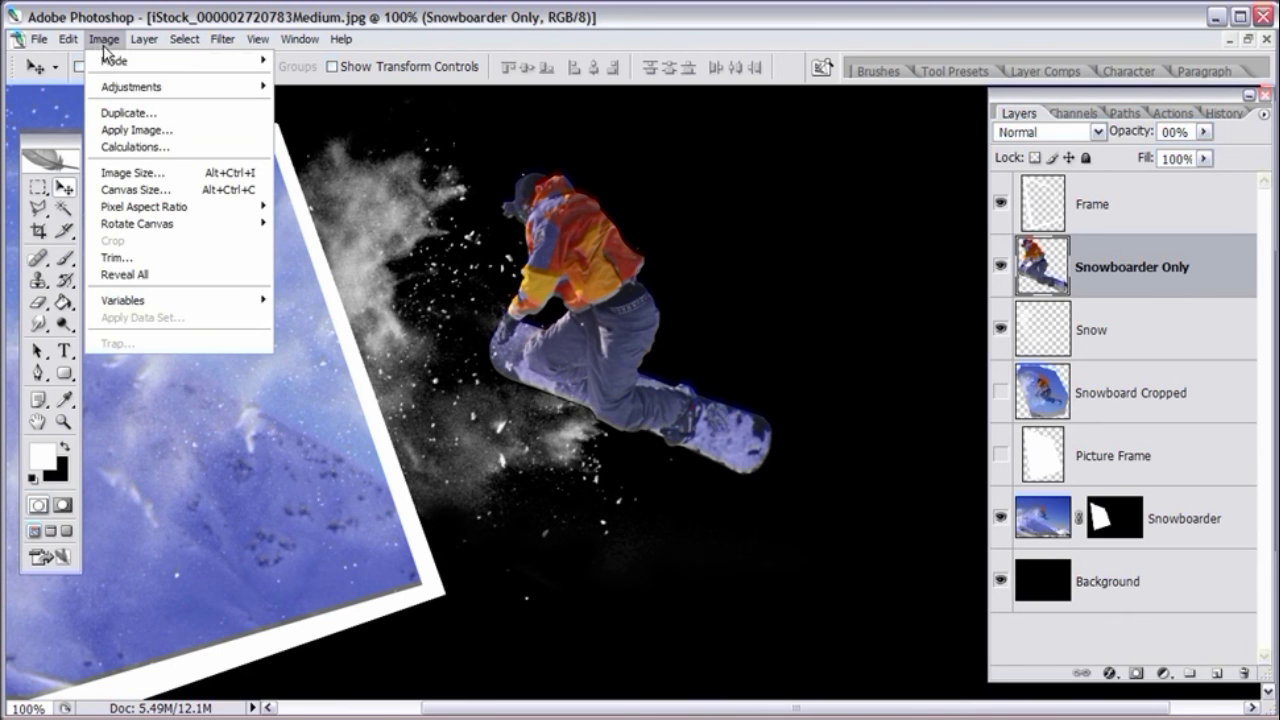
pyautogui.moveTo(106, 93)
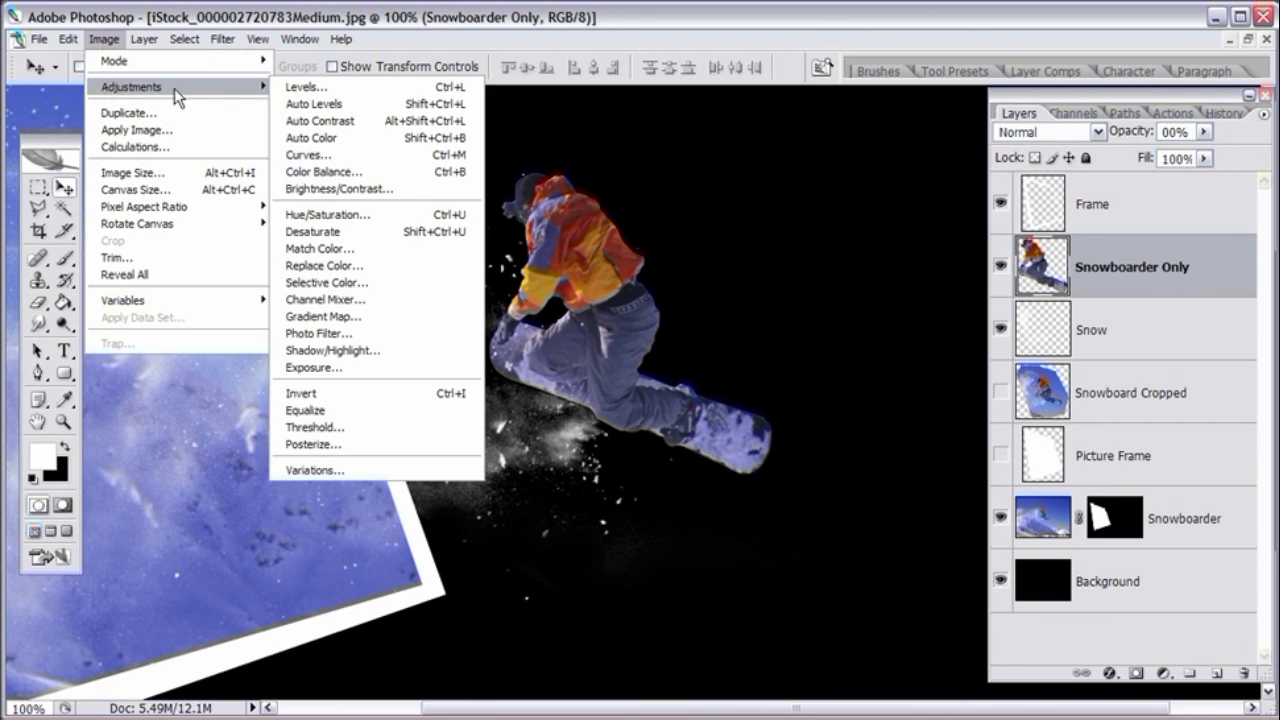
pyautogui.click(322, 140)
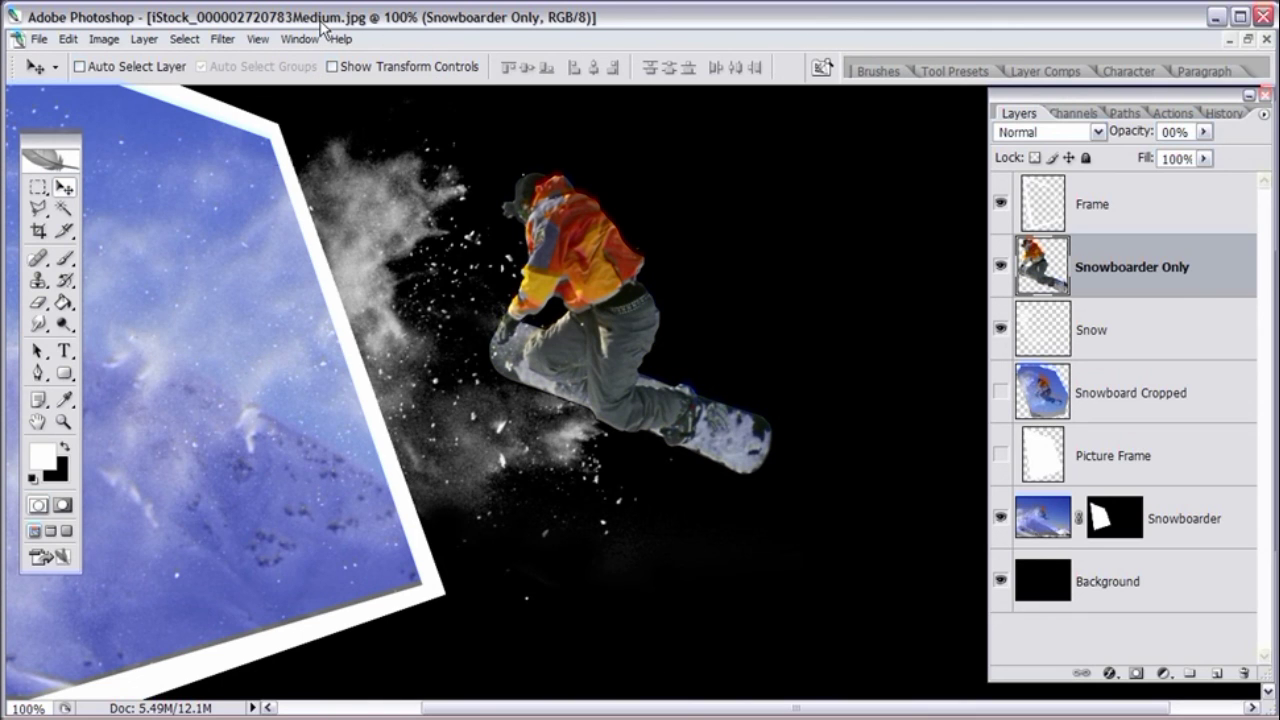
pyautogui.hotkey('ctrl', '-')
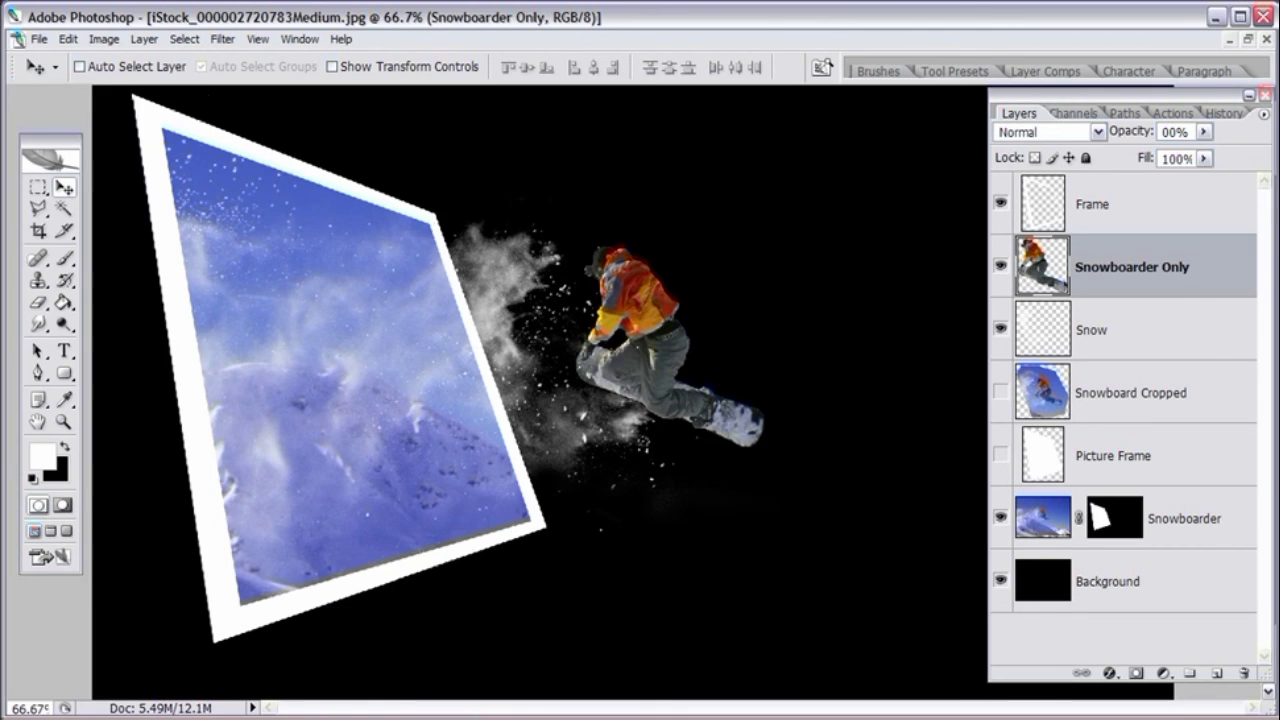
pyautogui.hotkey('ctrl', '-')
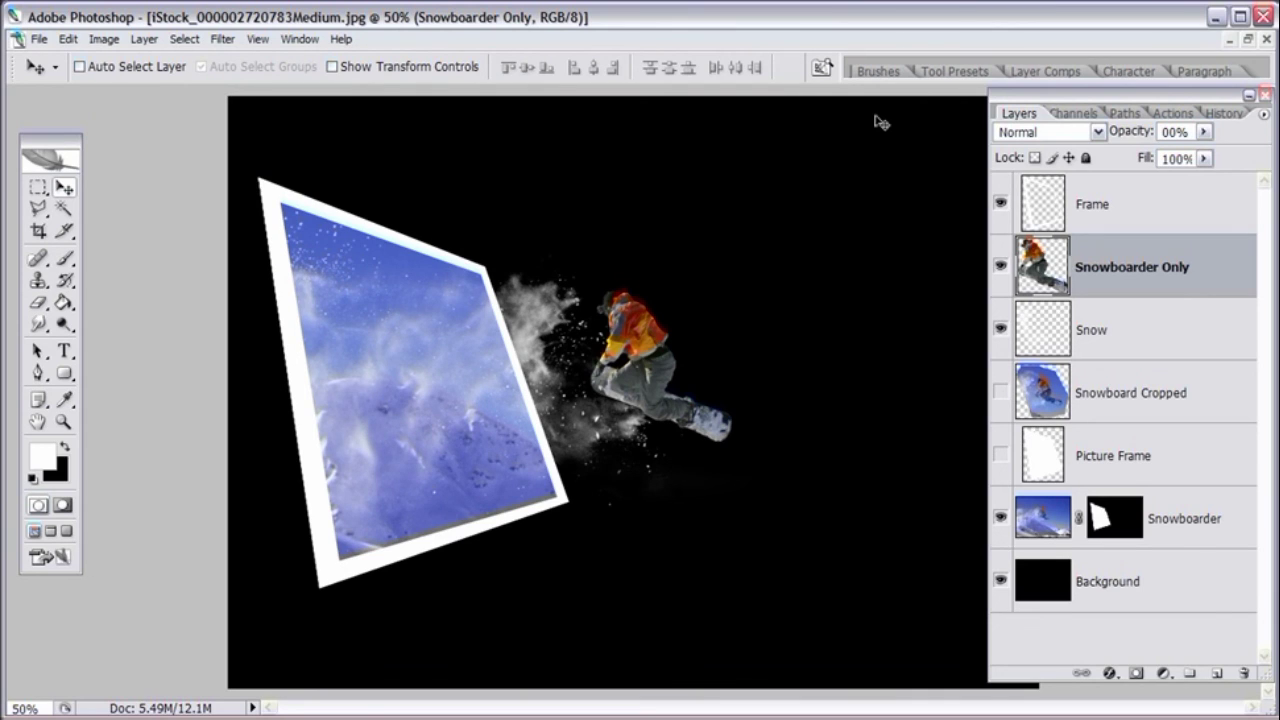
# Step: Apply Levels to the snowboarder with white input 195 and midtone gamma 0.88
pyautogui.click(104, 44)
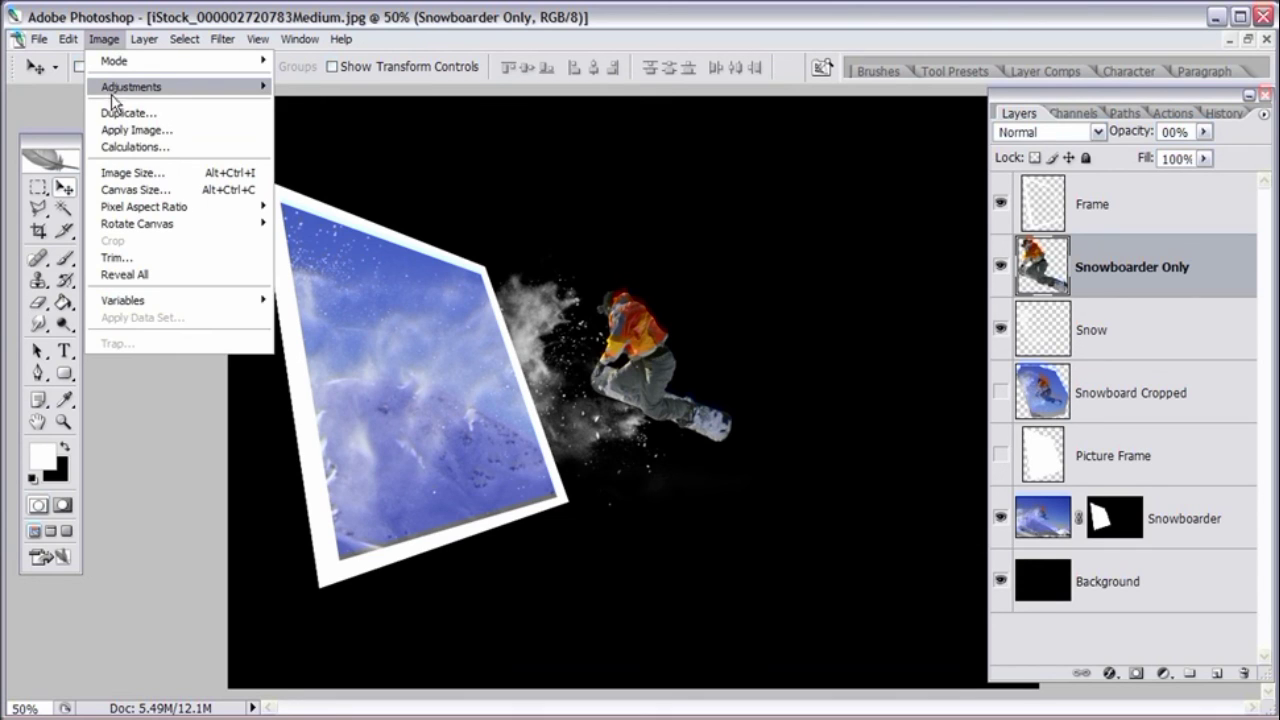
pyautogui.click(303, 87)
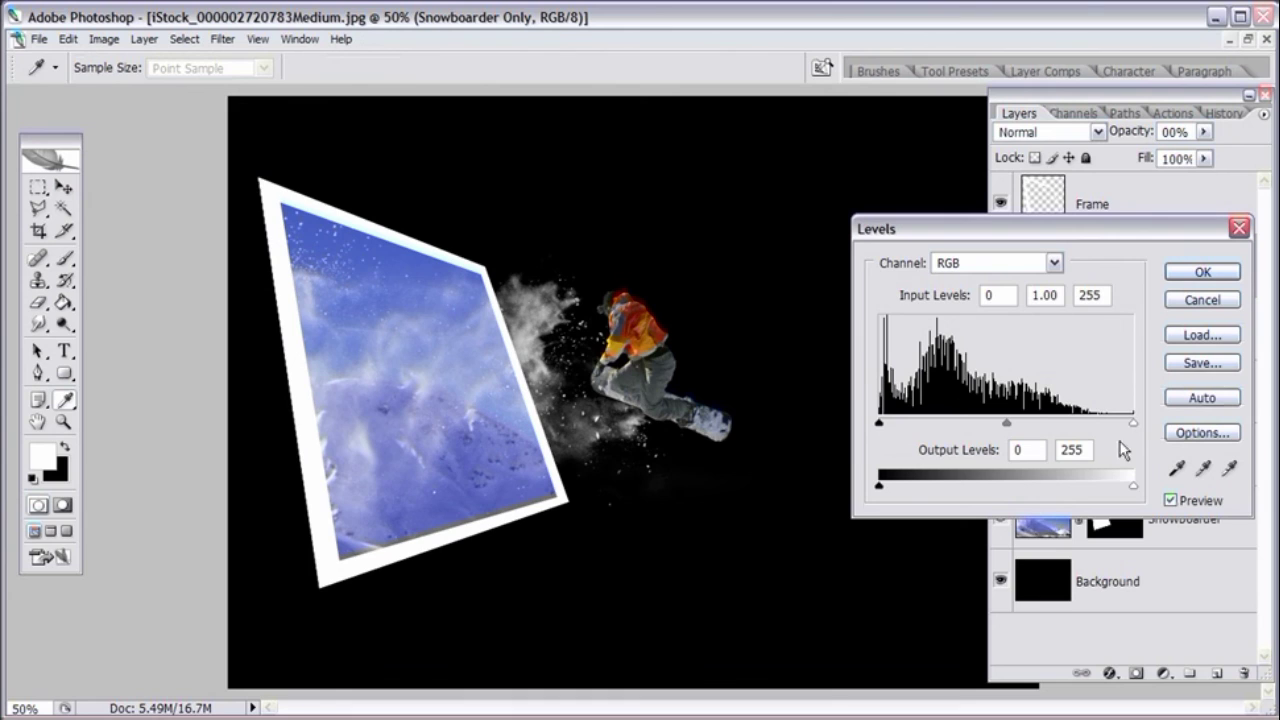
pyautogui.moveTo(1133, 428); pyautogui.dragTo(1050, 425)
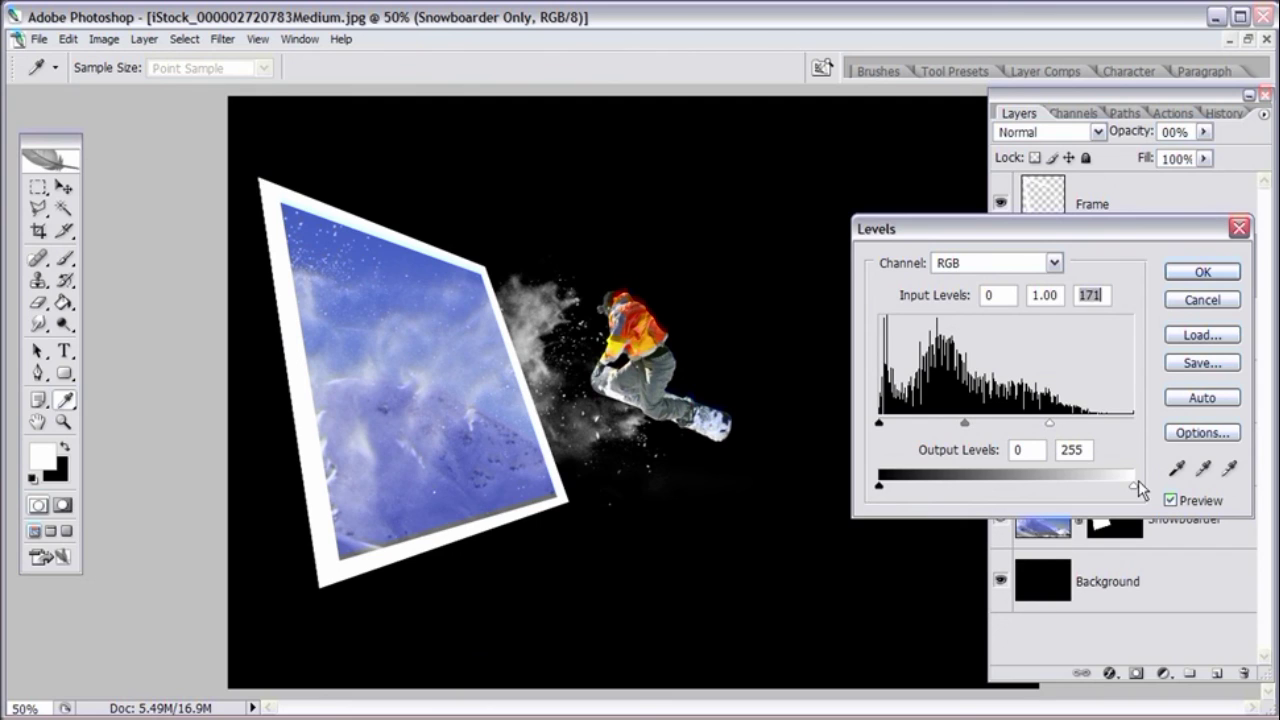
pyautogui.click(1170, 501)
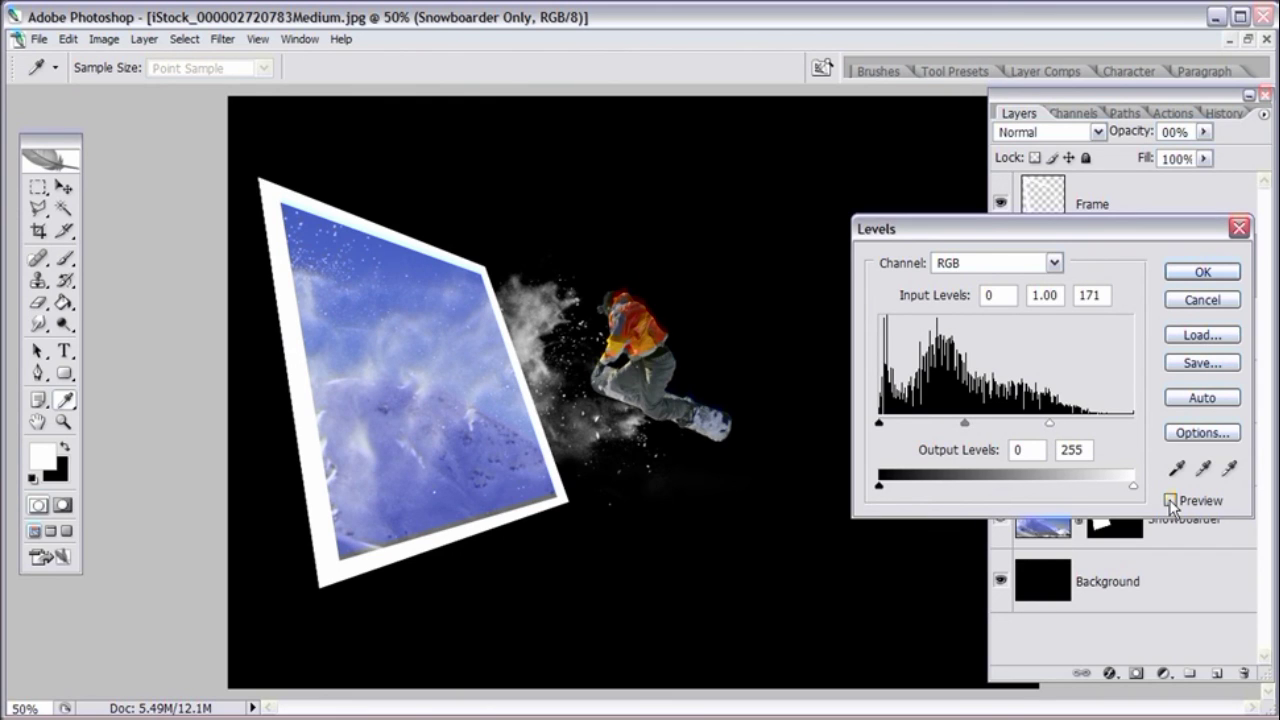
pyautogui.click(1170, 501)
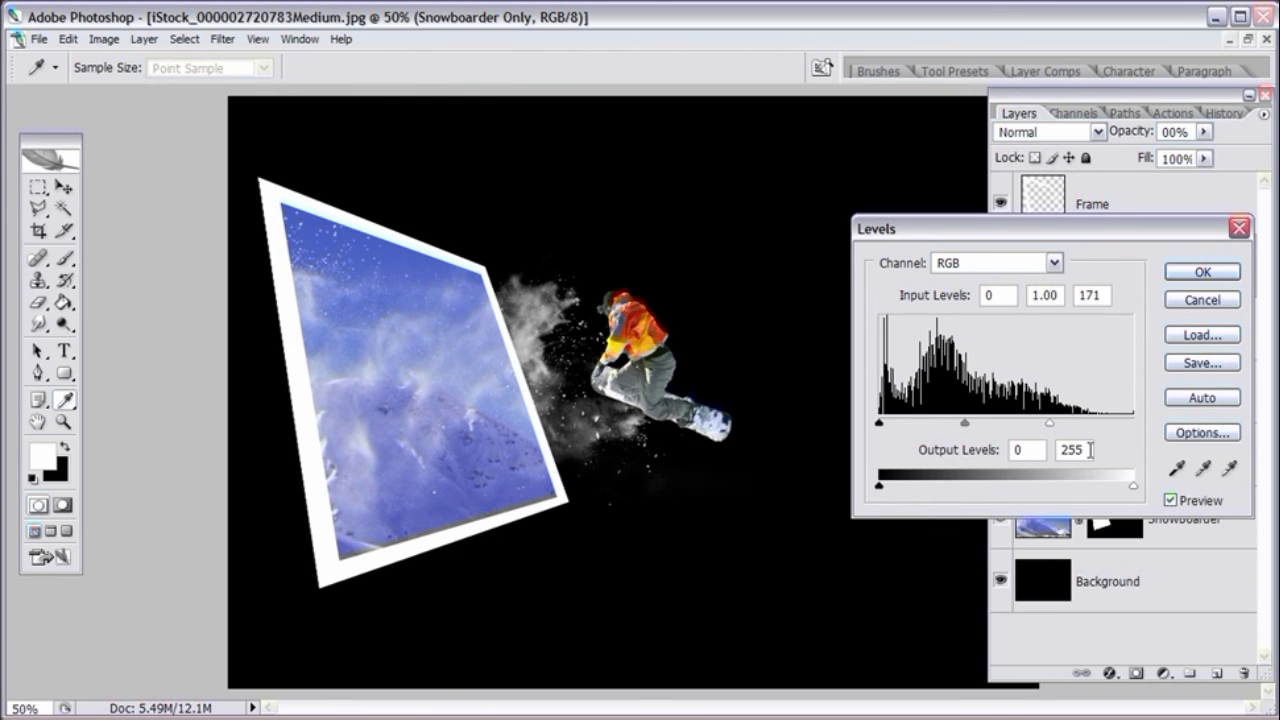
pyautogui.moveTo(1049, 424); pyautogui.dragTo(1068, 424)
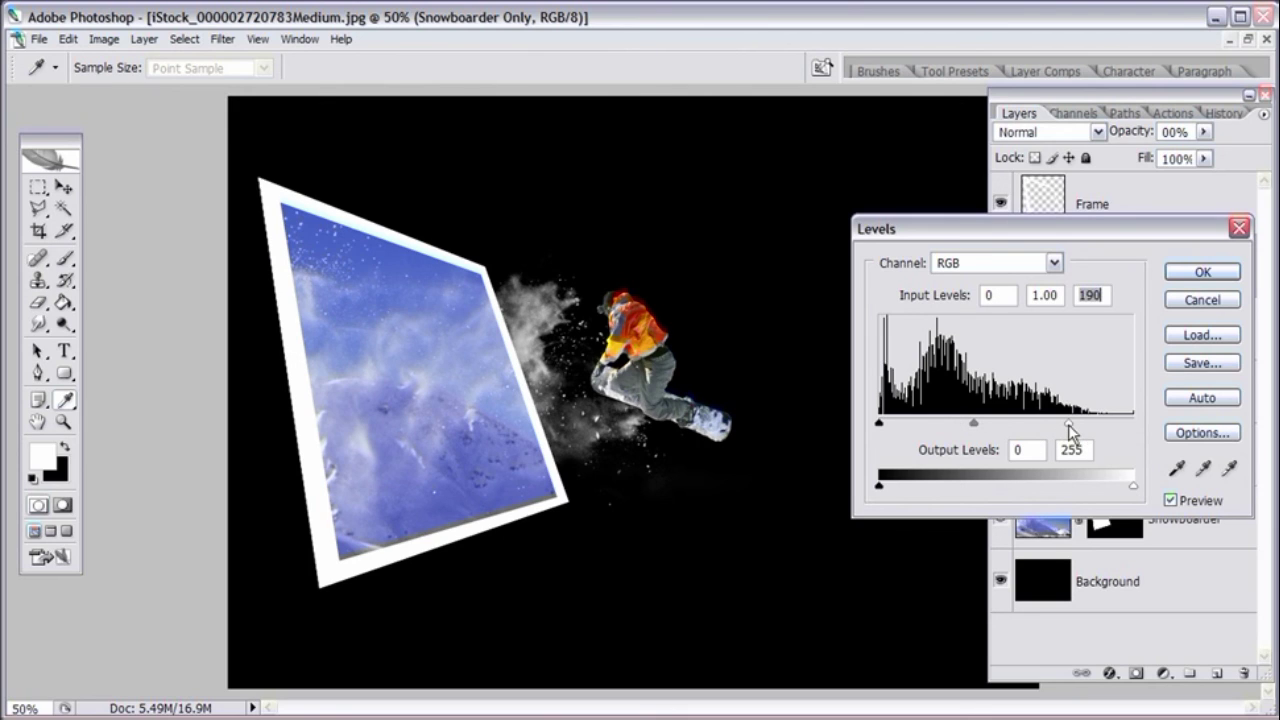
pyautogui.moveTo(977, 424); pyautogui.dragTo(983, 428)
pyautogui.moveTo(1067, 421); pyautogui.dragTo(1075, 428)
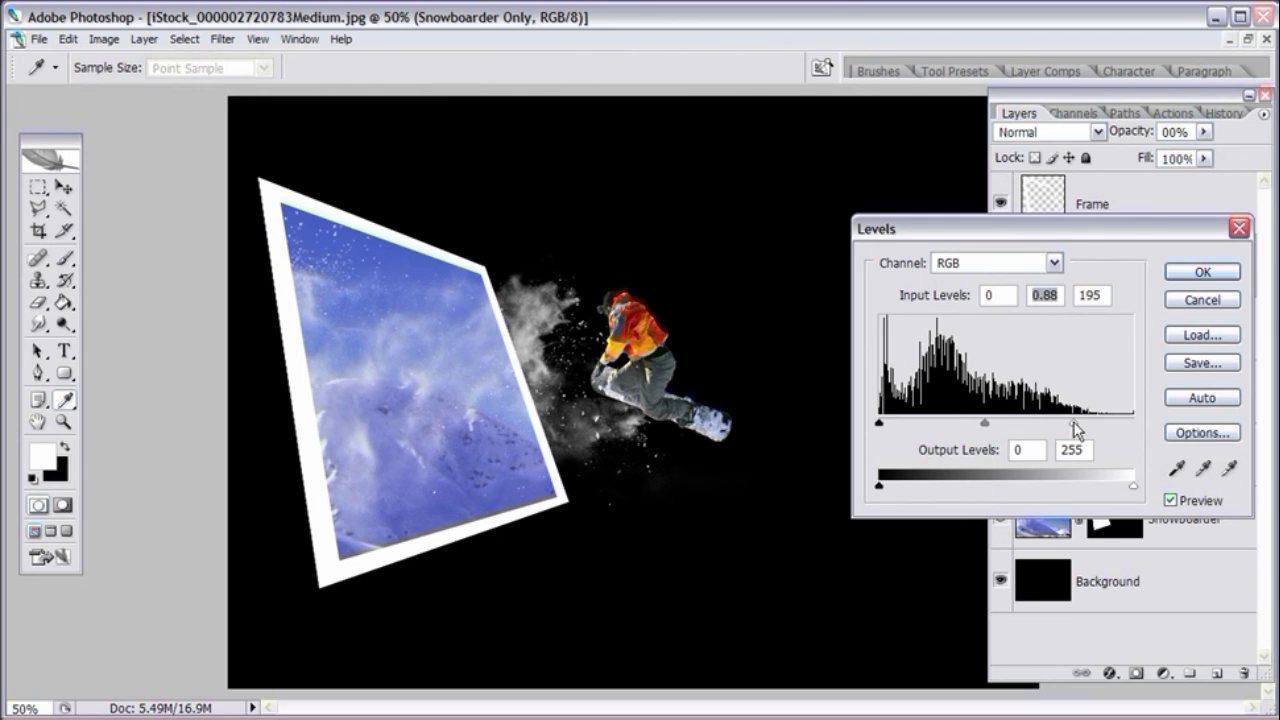
pyautogui.press('Return')
pyautogui.press('v')
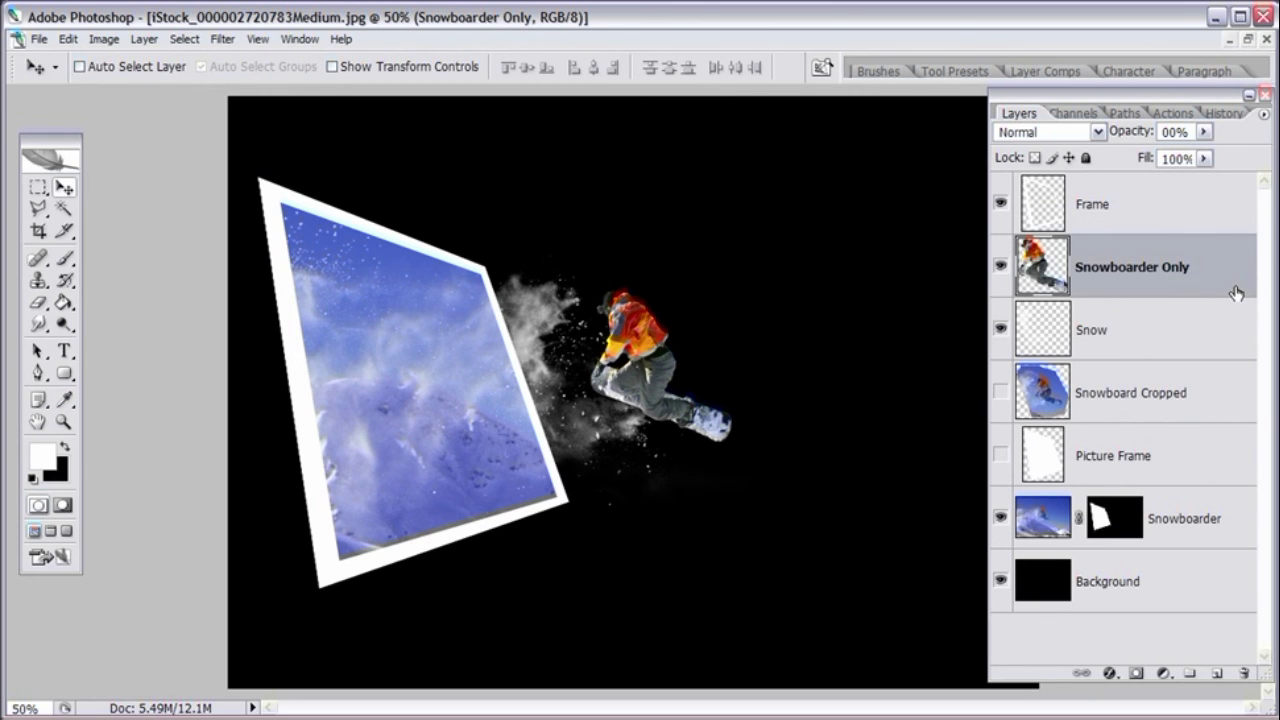
# Step: Set the black Background layer's opacity to 83%, checking the result at 100% zoom
pyautogui.click(999, 583)
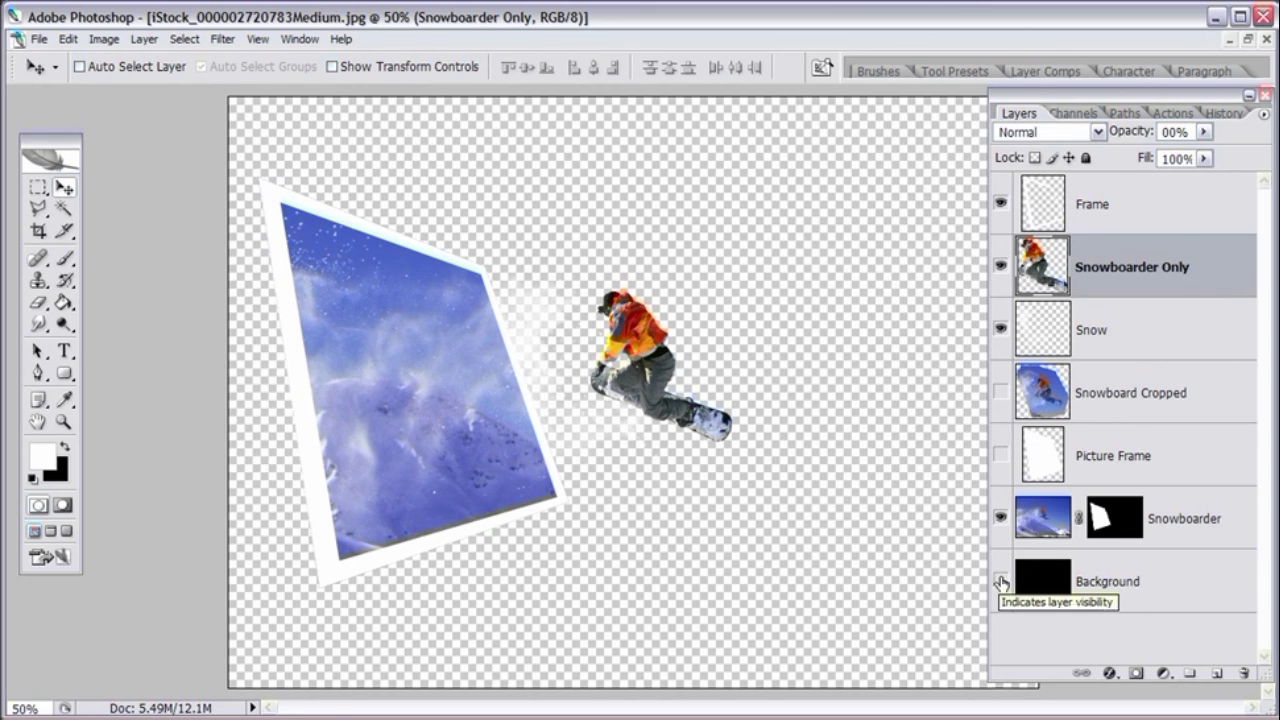
pyautogui.click(1001, 583)
pyautogui.click(1136, 585)
pyautogui.click(1204, 131)
pyautogui.moveTo(1210, 153); pyautogui.dragTo(1188, 158)
pyautogui.click(63, 421)
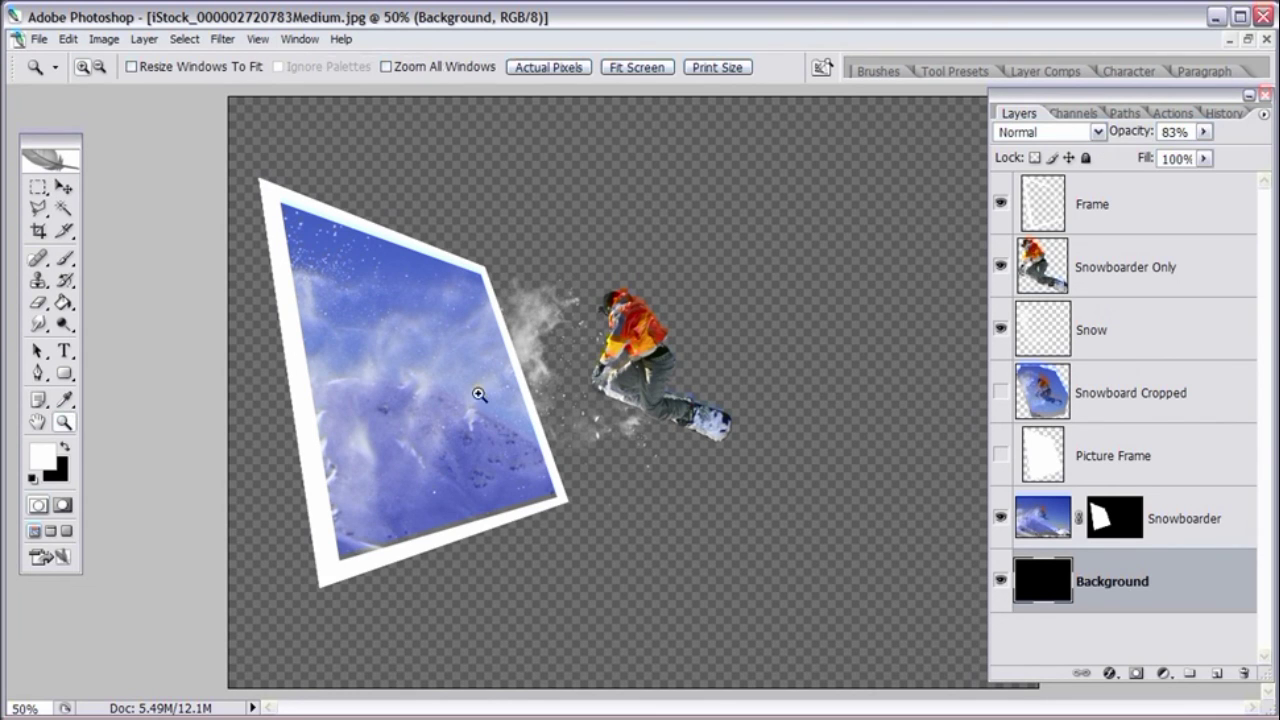
pyautogui.click(588, 390)
pyautogui.click(586, 388)
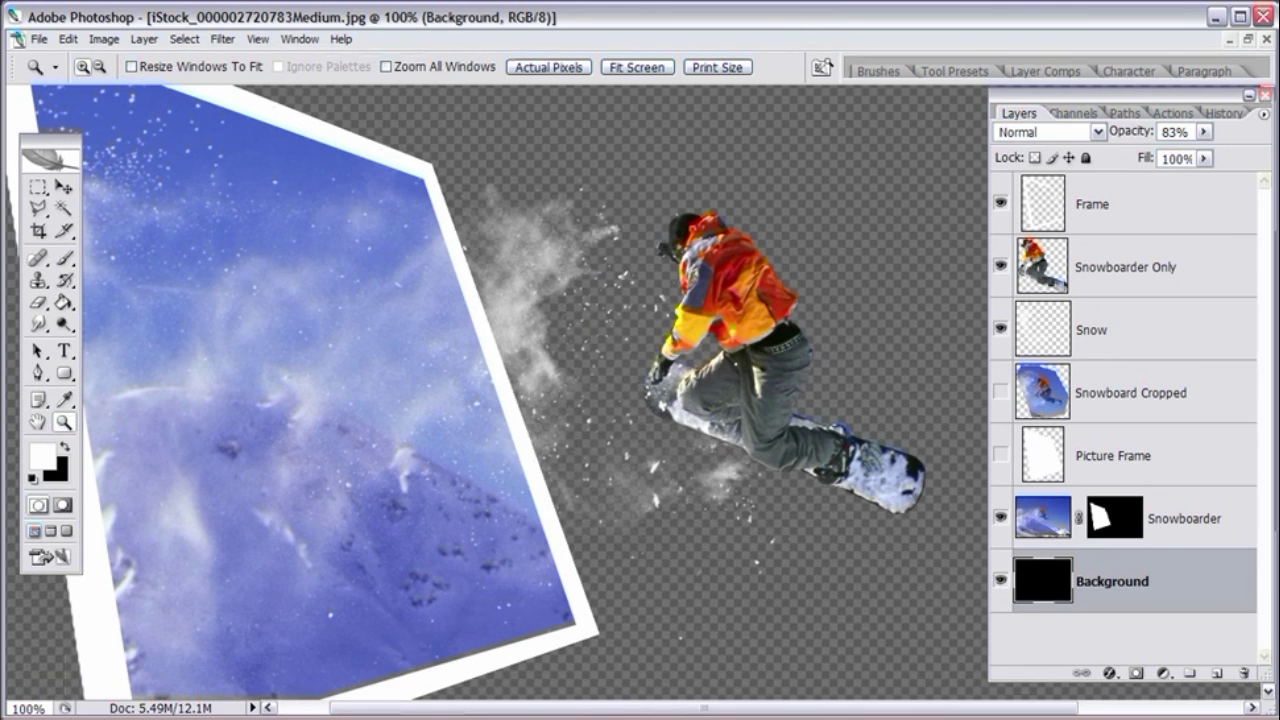
pyautogui.hotkey('ctrl', '-')
pyautogui.hotkey('ctrl', '-')
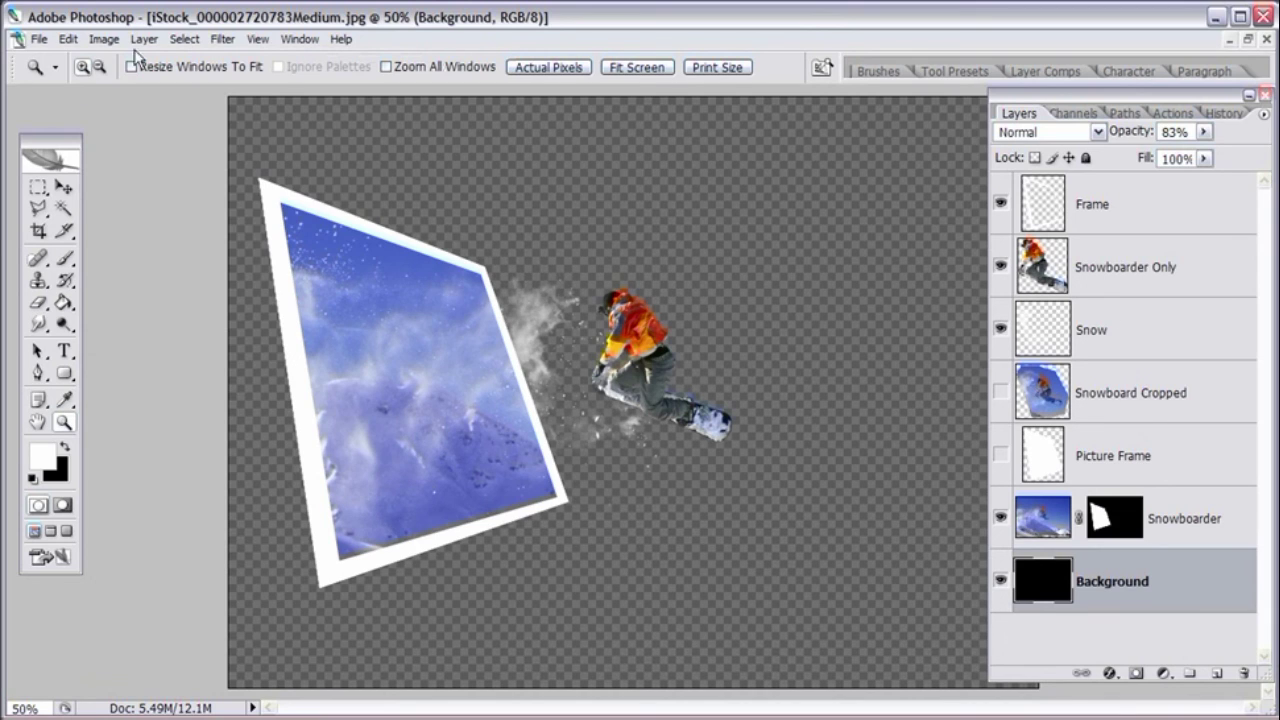
pyautogui.click(68, 39)
# Step: Open Hue/Saturation on the Background layer and enable Colorize
pyautogui.moveTo(104, 39)
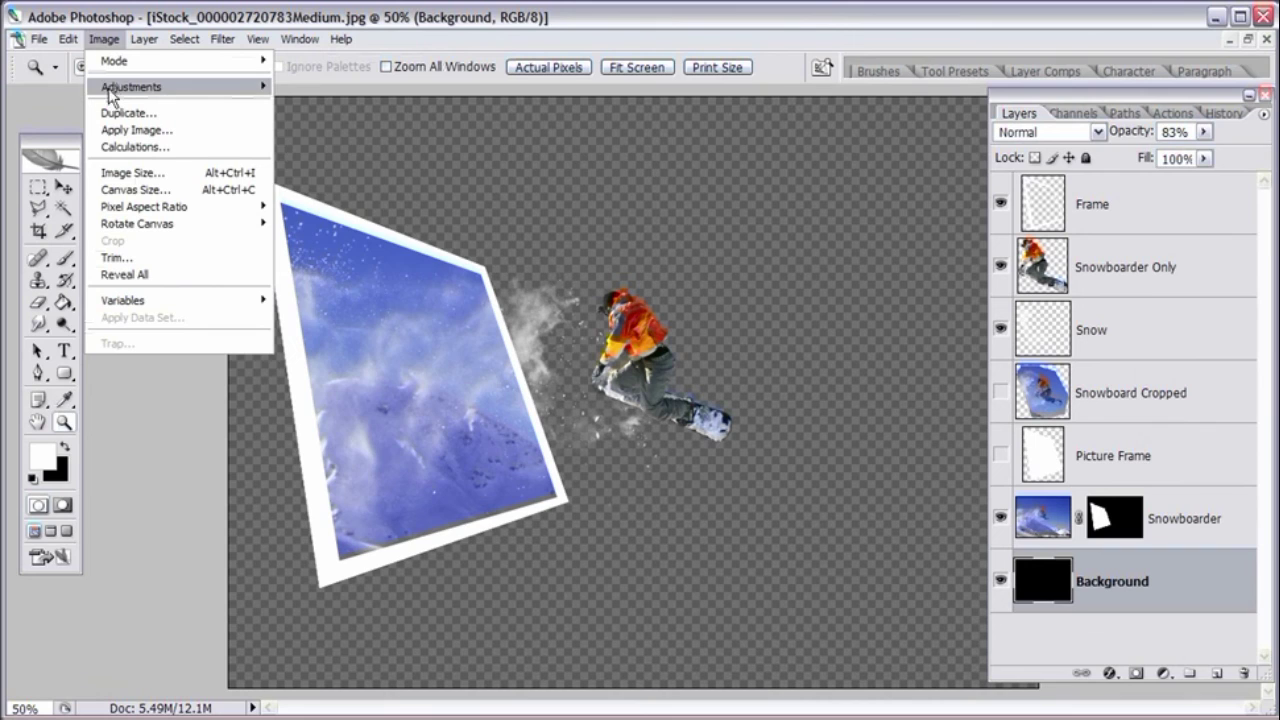
pyautogui.moveTo(118, 88)
pyautogui.click(287, 215)
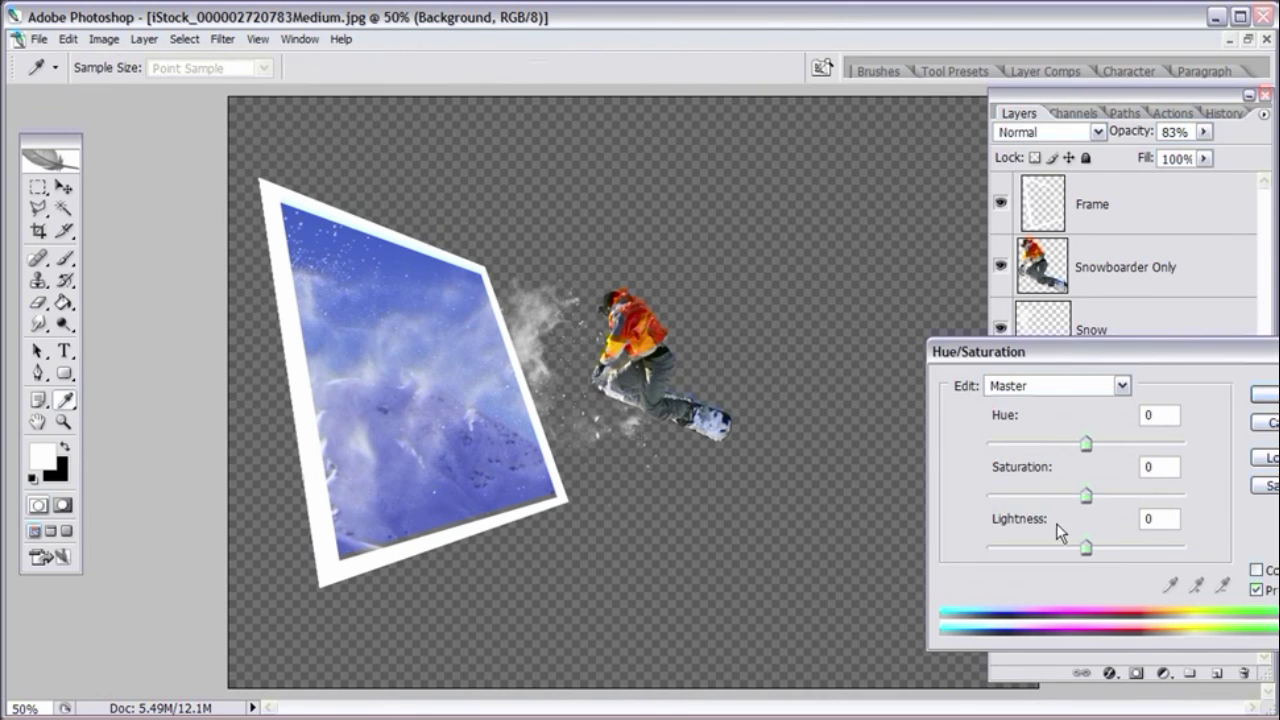
pyautogui.click(1256, 569)
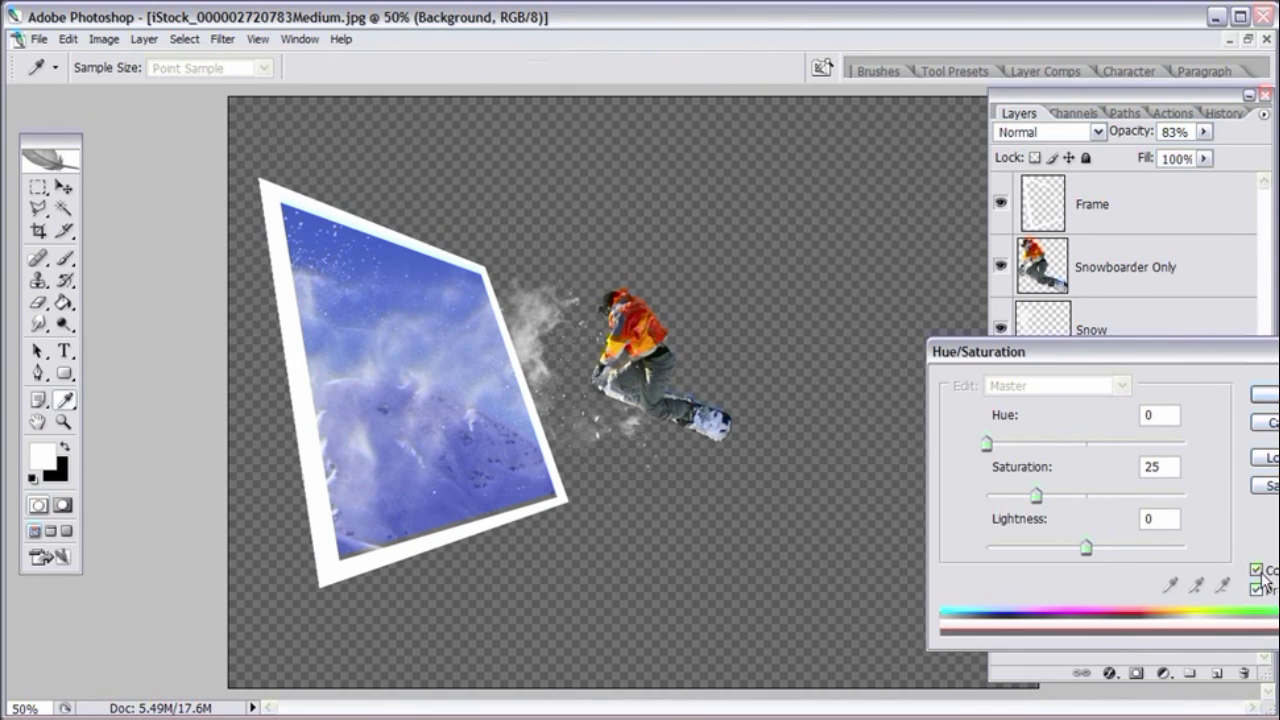
# Step: Set the colourize values to Hue 245, Saturation 83 and Lightness +42, and apply
pyautogui.click(1137, 495)
pyautogui.click(1122, 546)
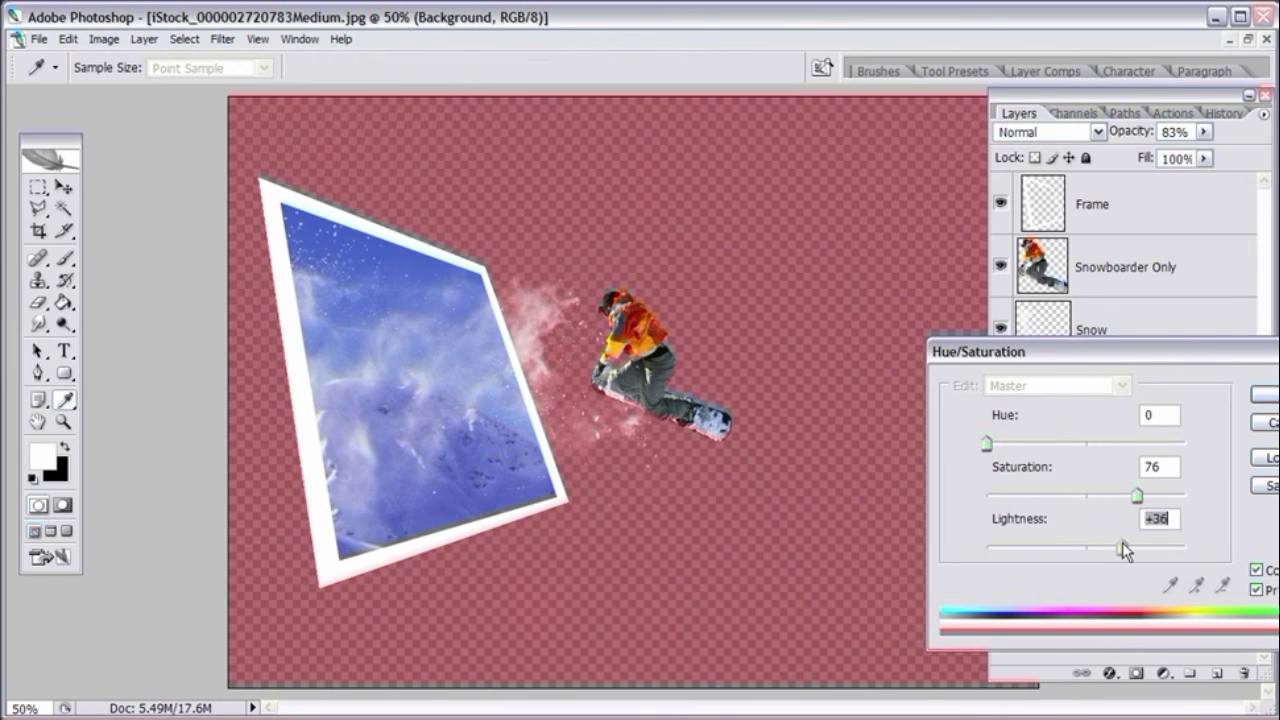
pyautogui.click(1056, 443)
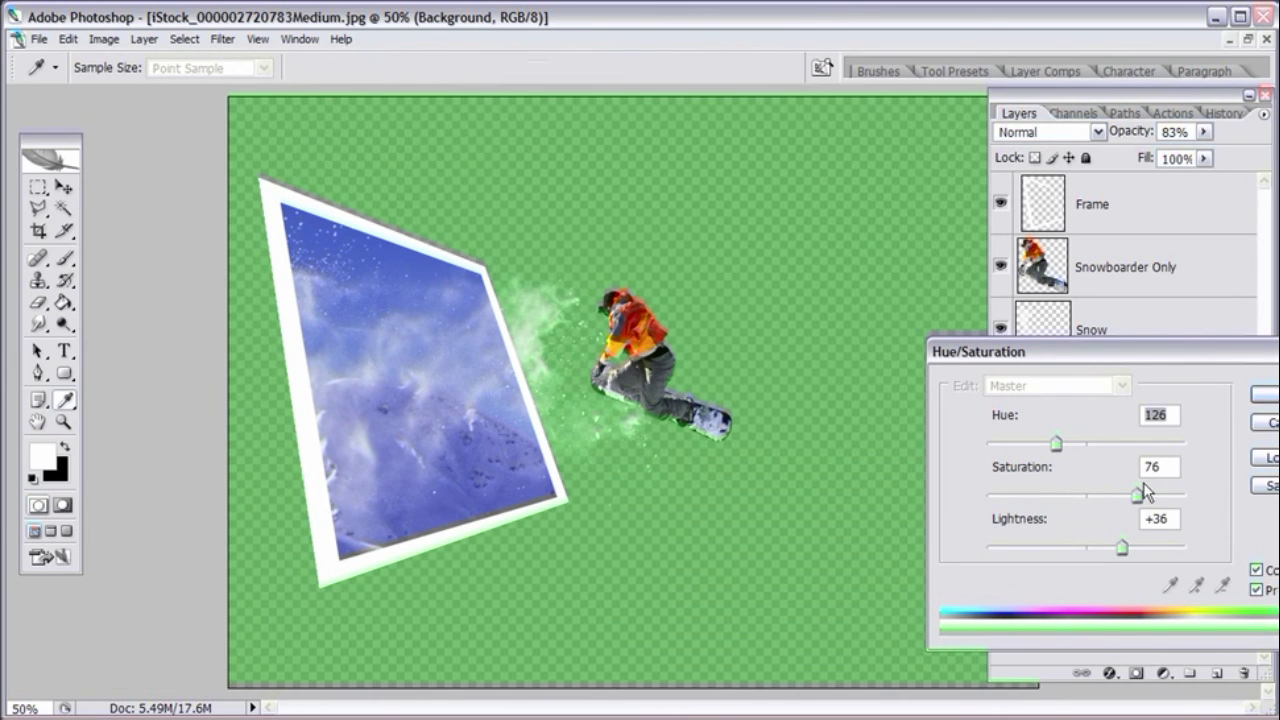
pyautogui.moveTo(1138, 497); pyautogui.dragTo(1152, 495)
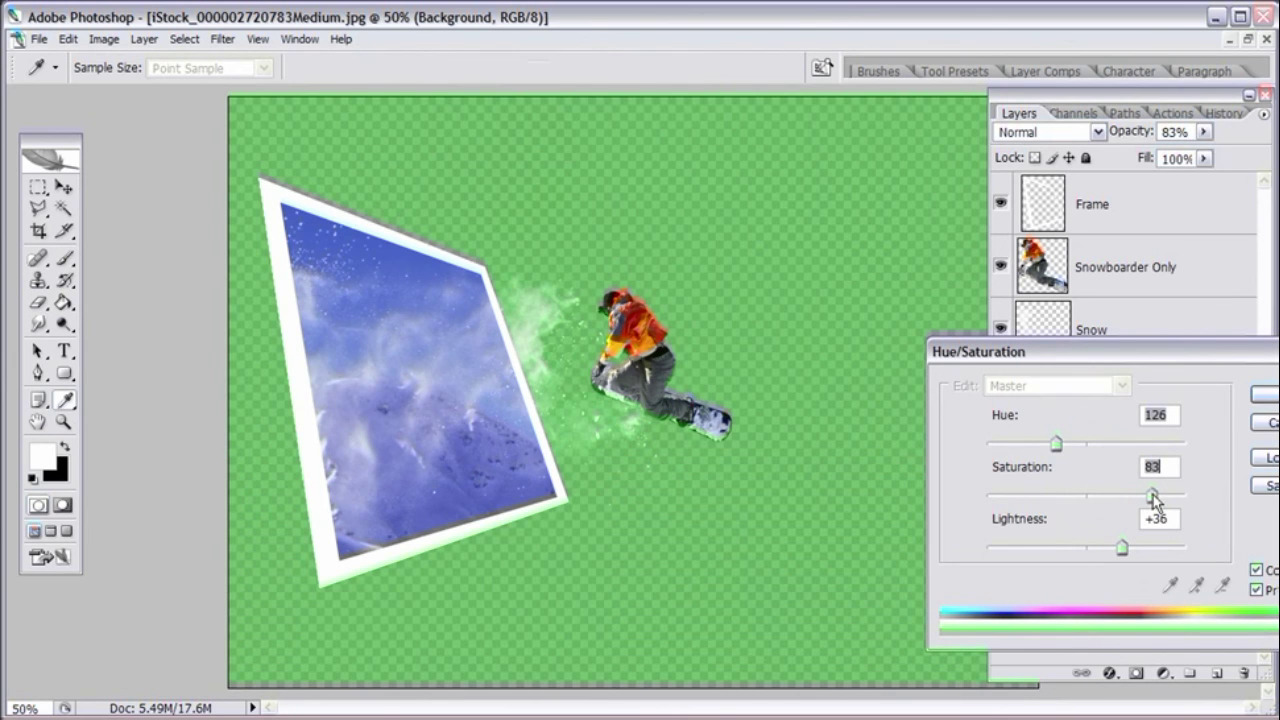
pyautogui.moveTo(1121, 547); pyautogui.dragTo(1115, 547)
pyautogui.click(1128, 547)
pyautogui.moveTo(1122, 443); pyautogui.dragTo(1153, 443)
pyautogui.click(1121, 443)
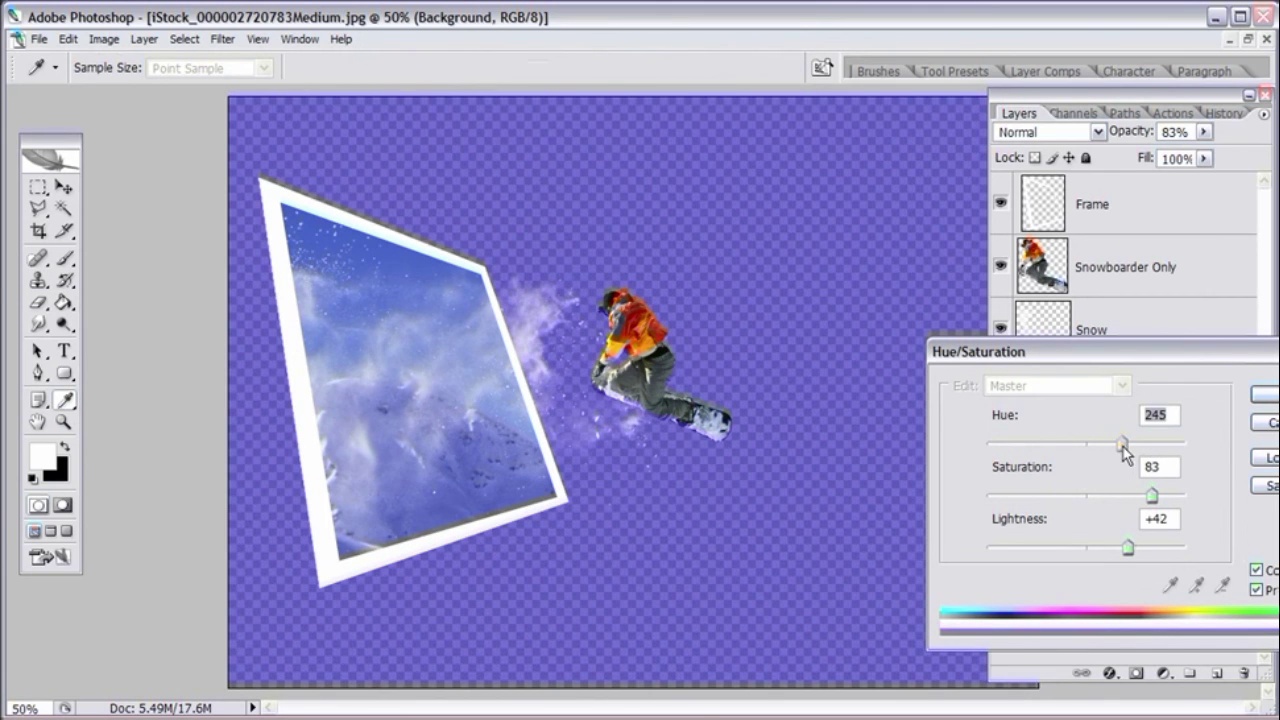
pyautogui.click(1265, 395)
pyautogui.press('z')
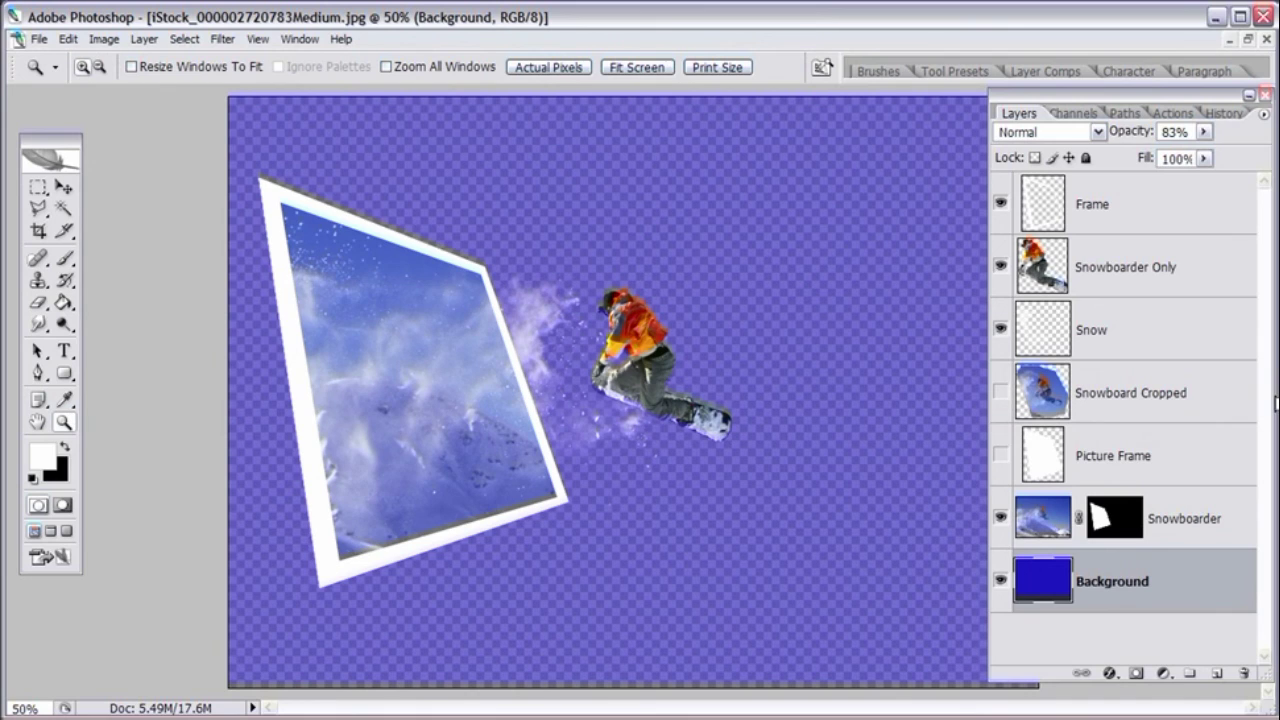